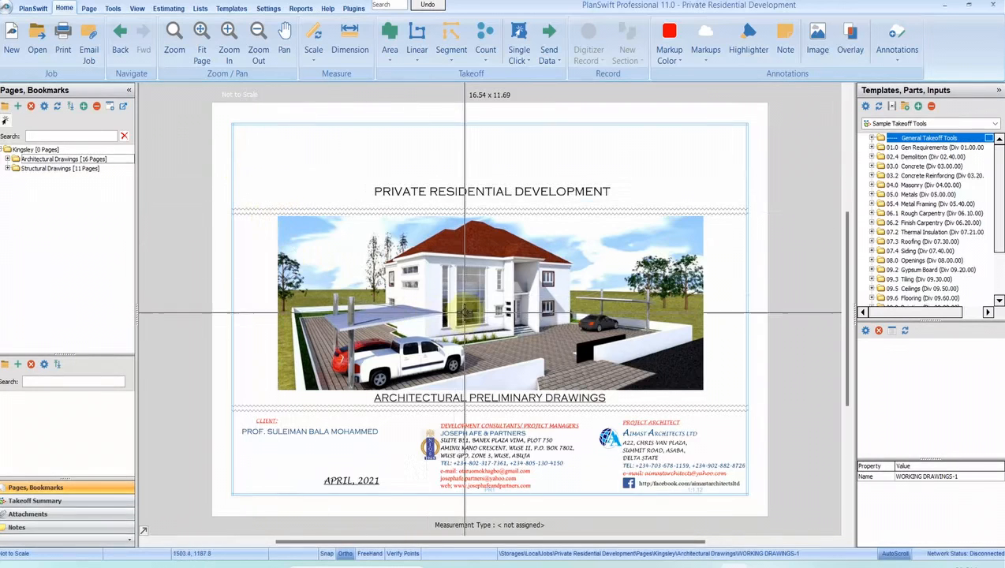
scroll(462, 309, up, 3)
scroll(427, 282, down, 2)
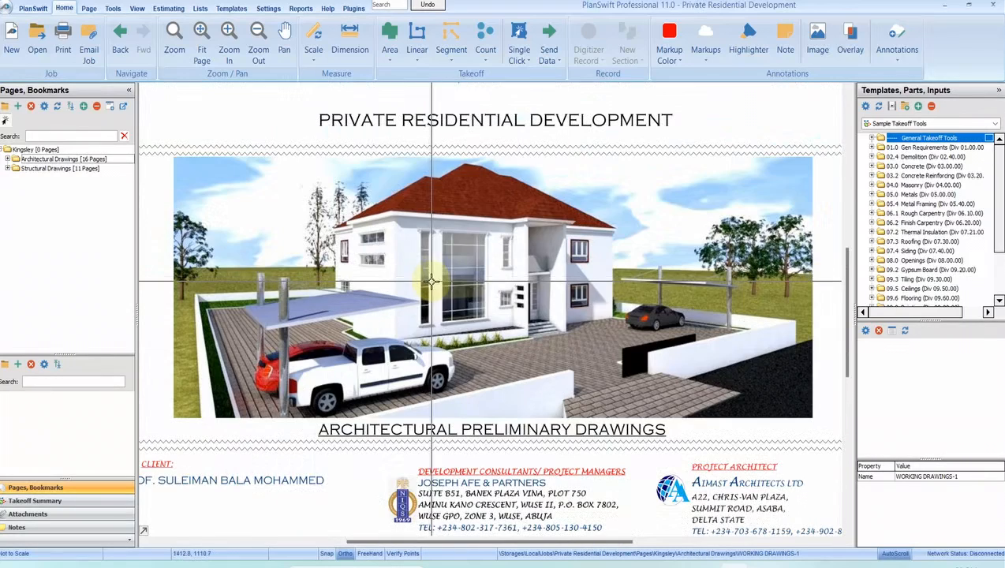
scroll(438, 284, down, 2)
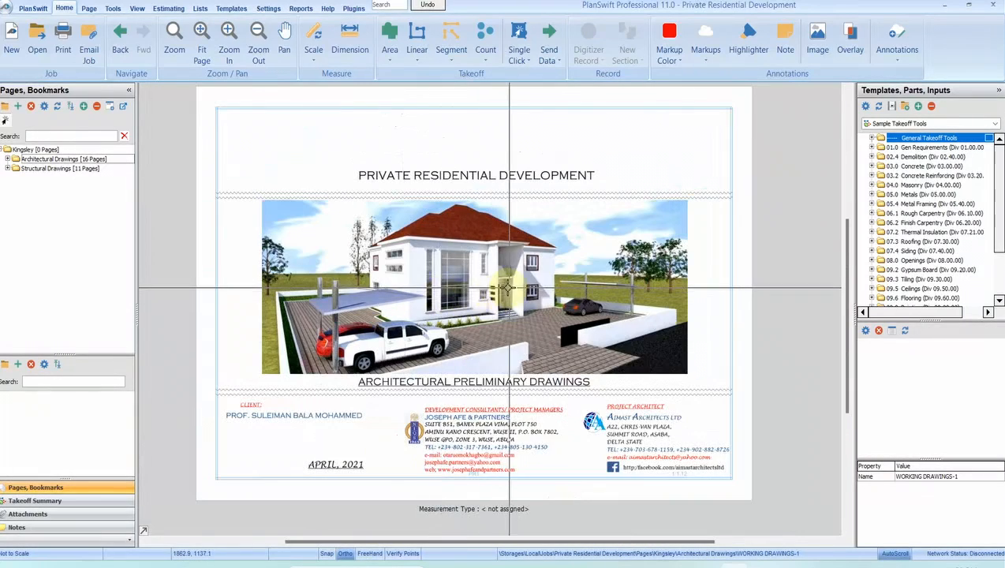
drag(466, 273, 467, 305)
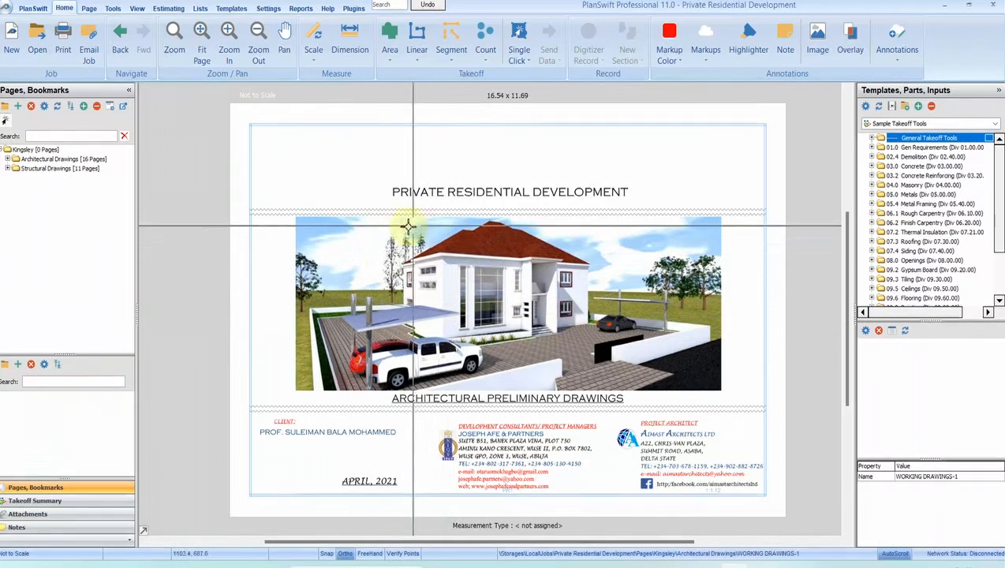
- Switch to the TUTORIAL workbook in Excel and examine the site preparation and trench excavation entries on the TAKING OFF sheet
click(614, 566)
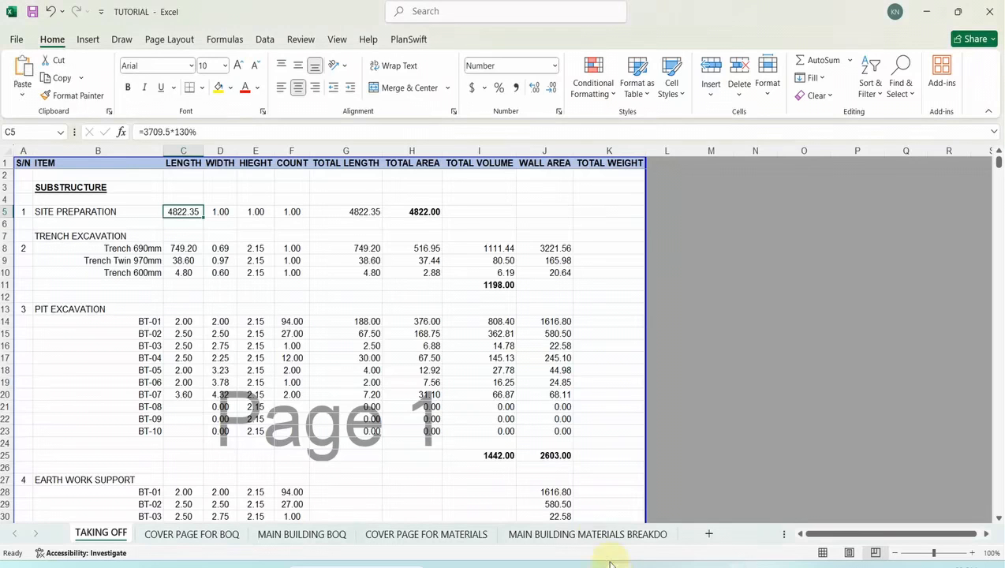
click(196, 262)
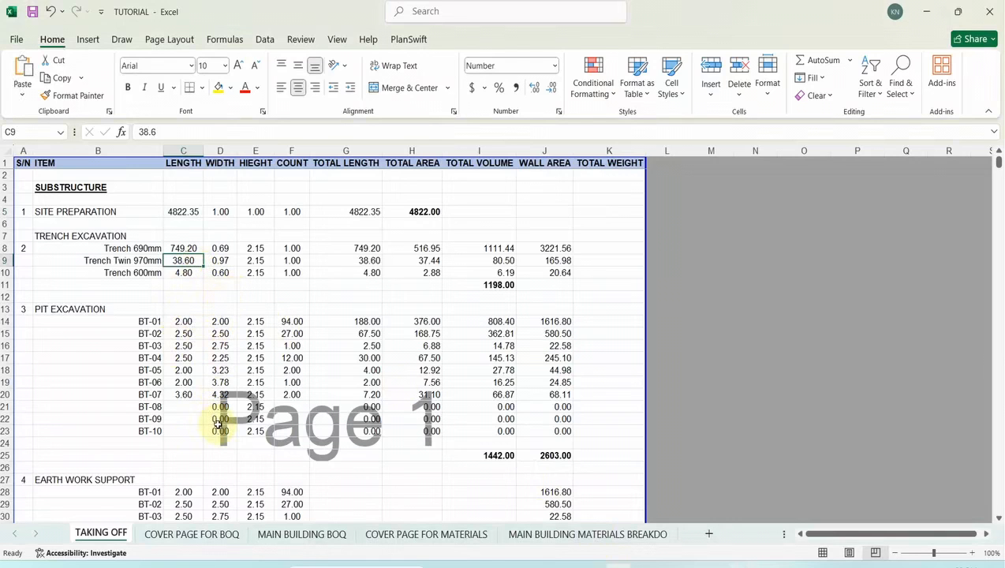
scroll(197, 363, down, 1)
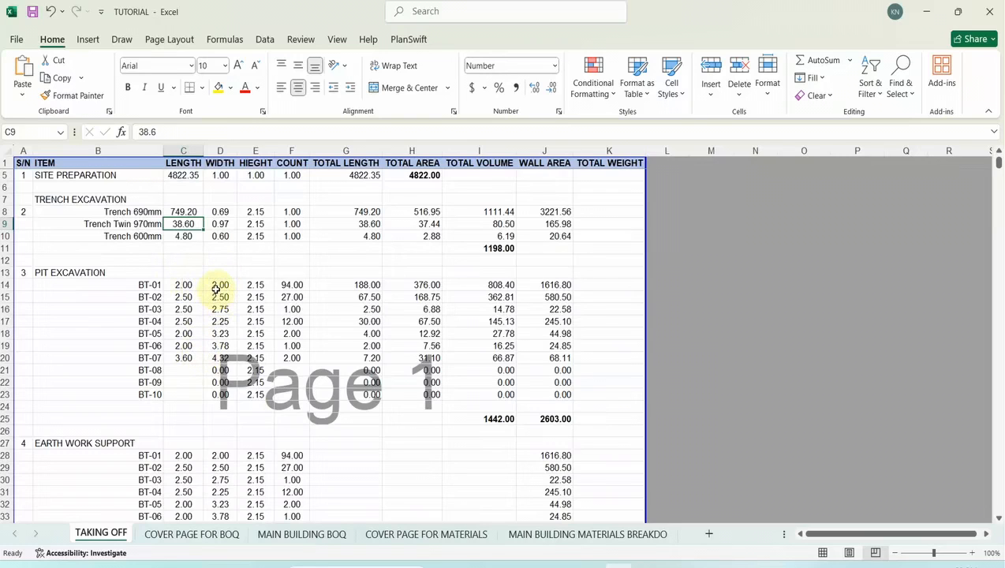
scroll(183, 236, up, 1)
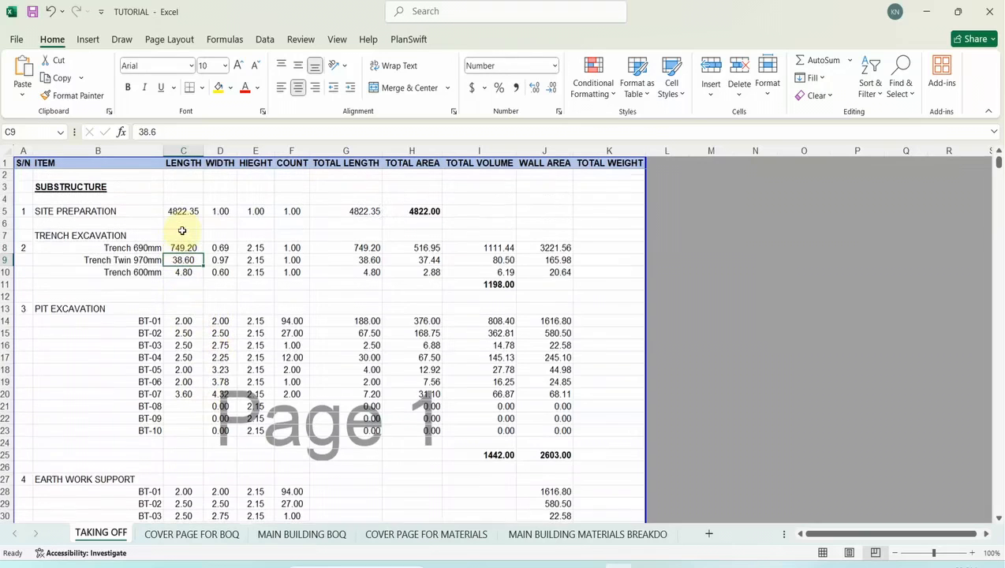
click(194, 211)
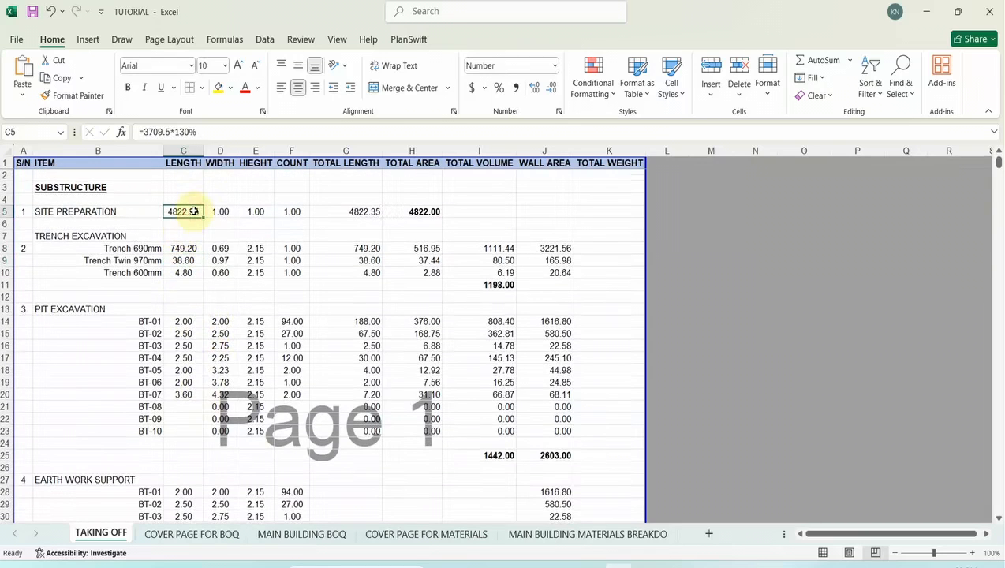
click(224, 222)
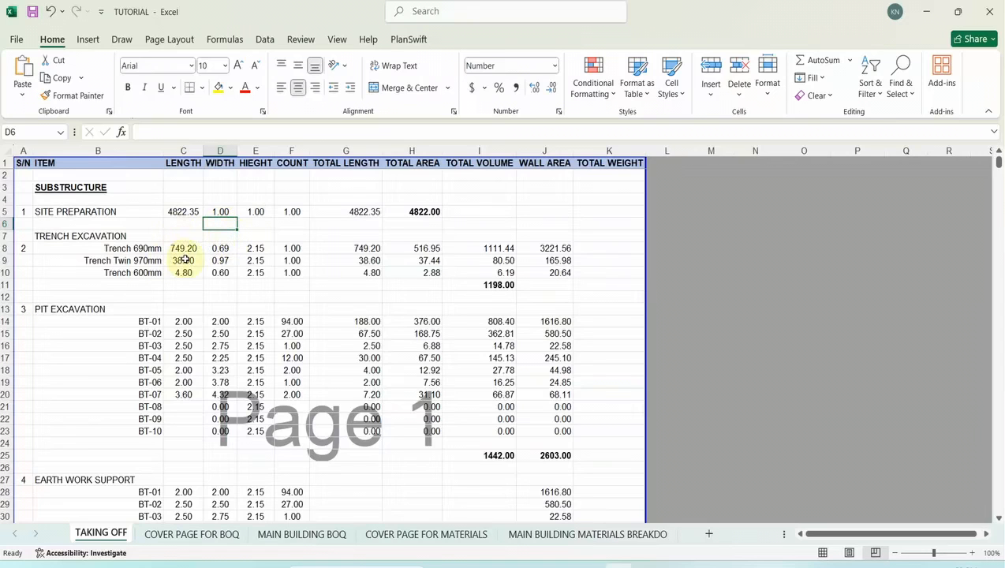
click(189, 213)
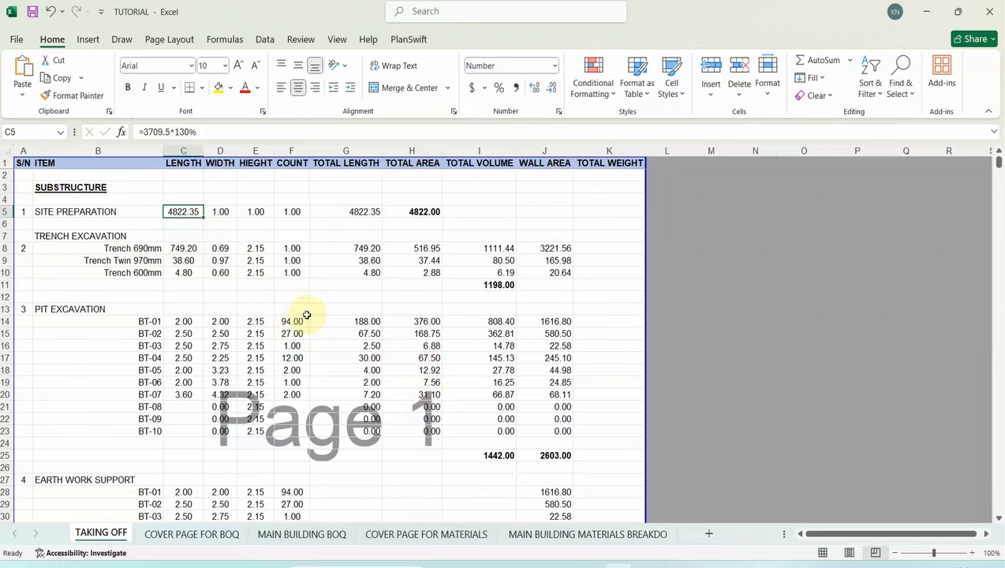
click(191, 227)
click(196, 213)
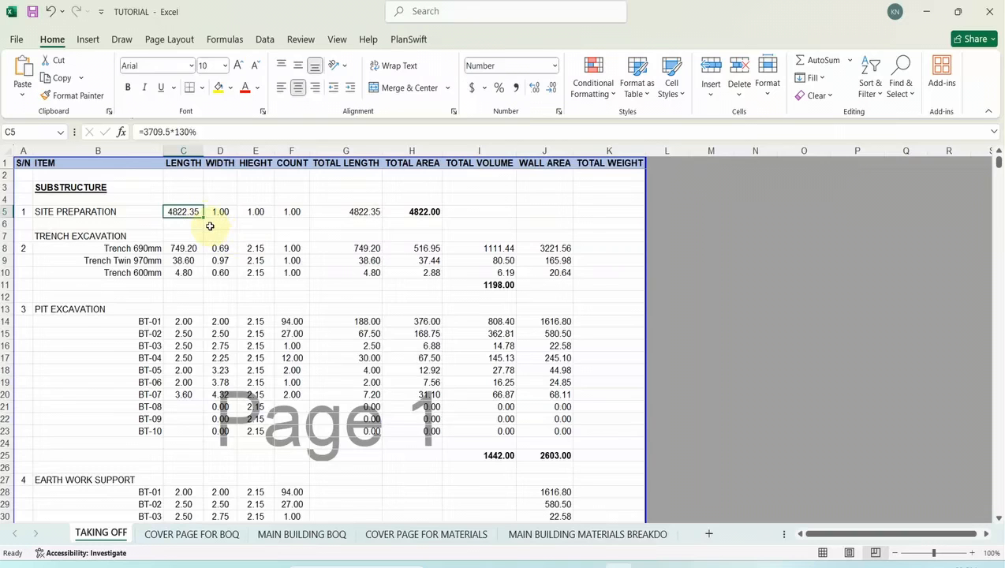
- Switch to PlanSwift, expand the Structural Drawings folder and open its second page, the foundation layout
mouse_move(692, 567)
click(730, 563)
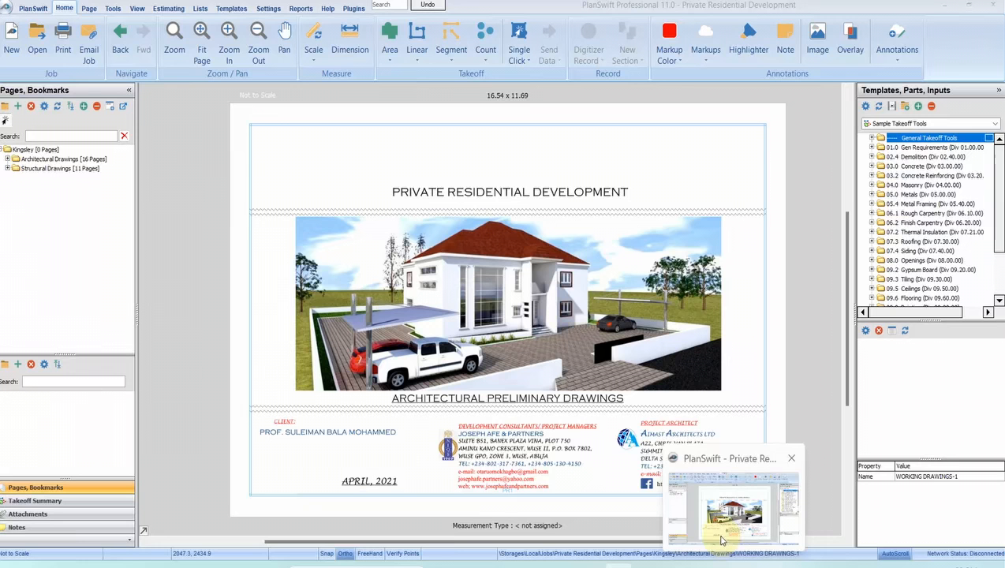
click(7, 169)
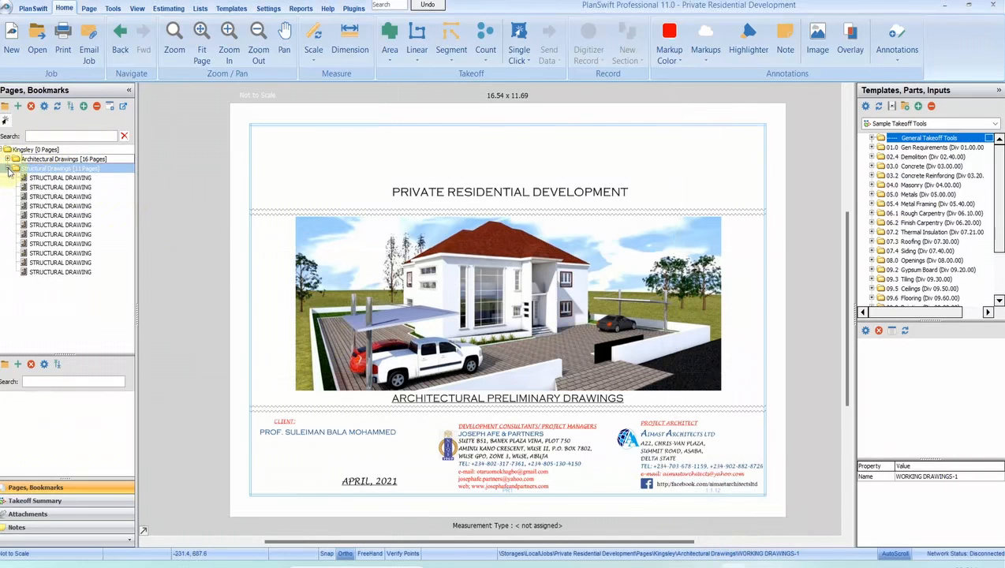
click(53, 189)
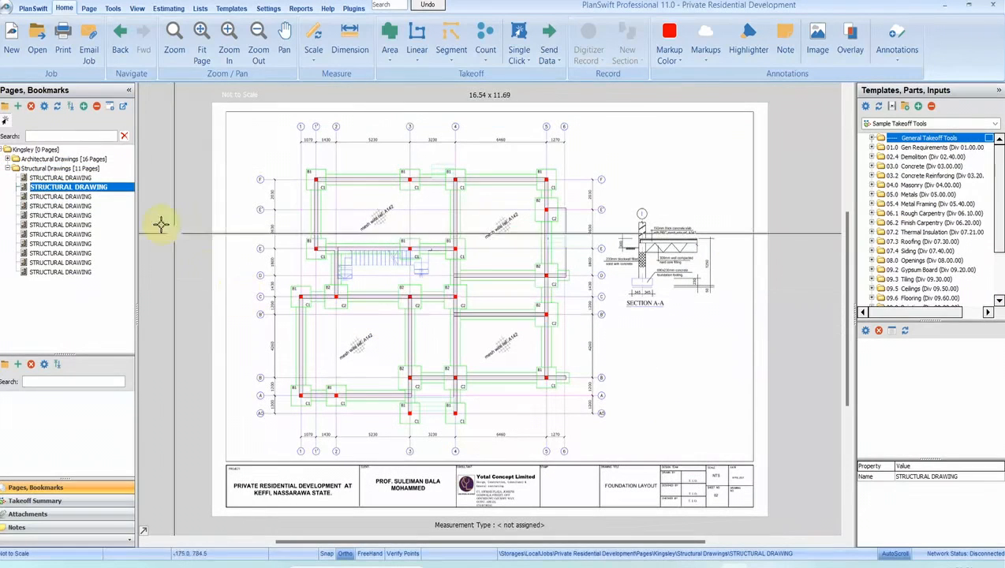
- Switch to Excel and review the Site Preparation, Trench Excavation, Pit Excavation and Earth Work Support headings on the TAKING OFF sheet
mouse_move(621, 566)
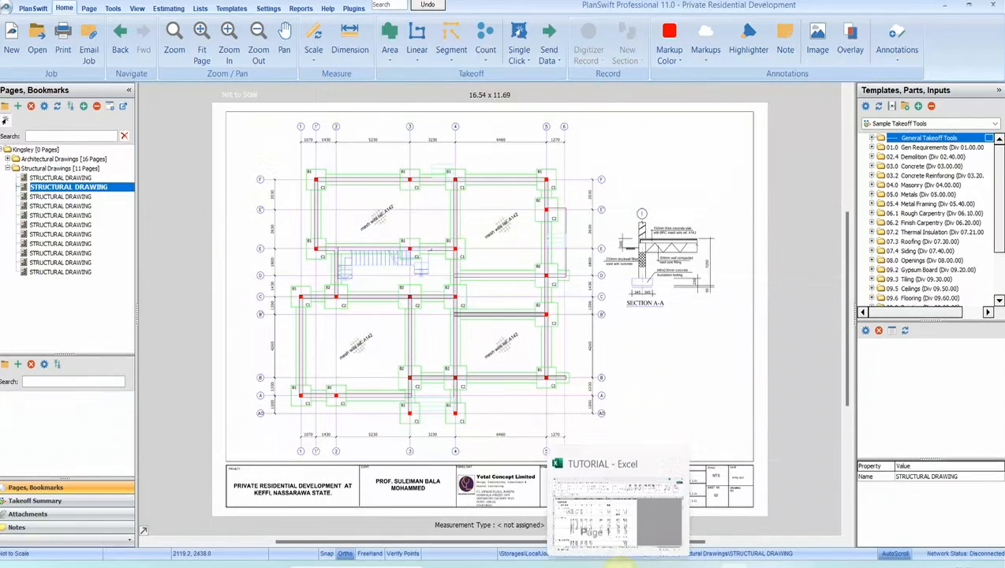
click(602, 521)
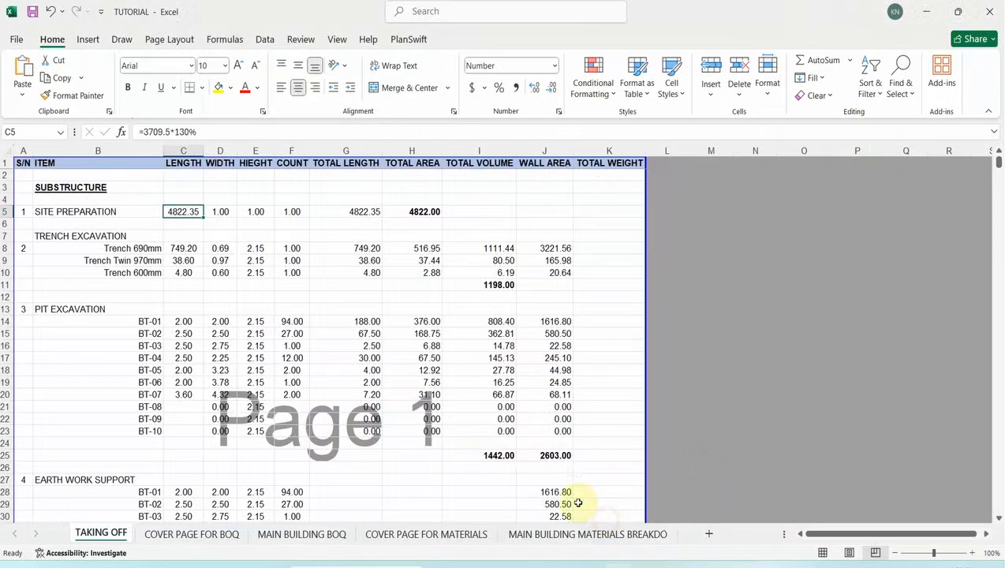
click(70, 212)
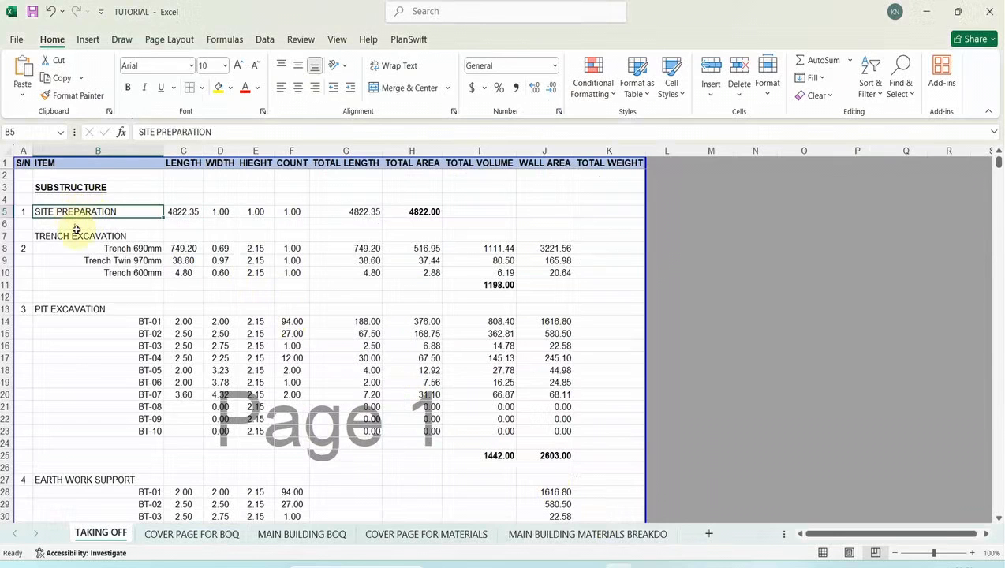
click(75, 237)
click(88, 310)
click(91, 479)
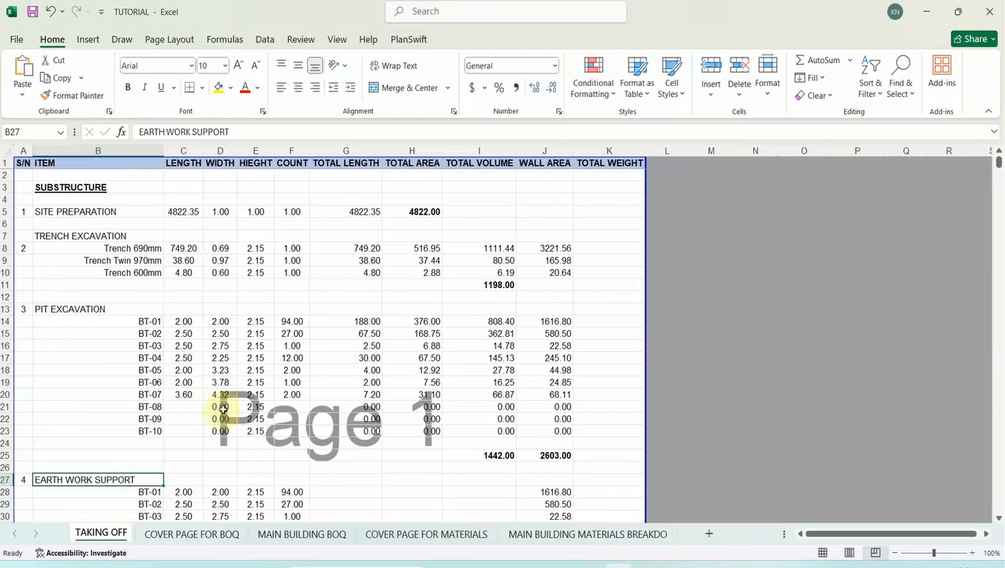
- Review the substructure excavation and filling items on the MAIN BUILDING BOQ sheet, down to the hardcore filling
click(291, 540)
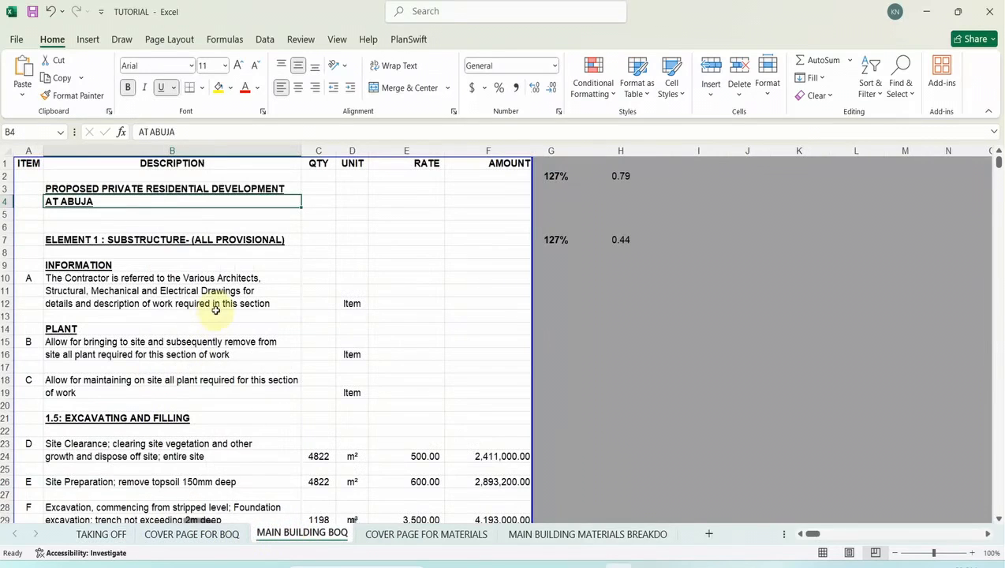
scroll(224, 337, down, 5)
scroll(239, 358, down, 3)
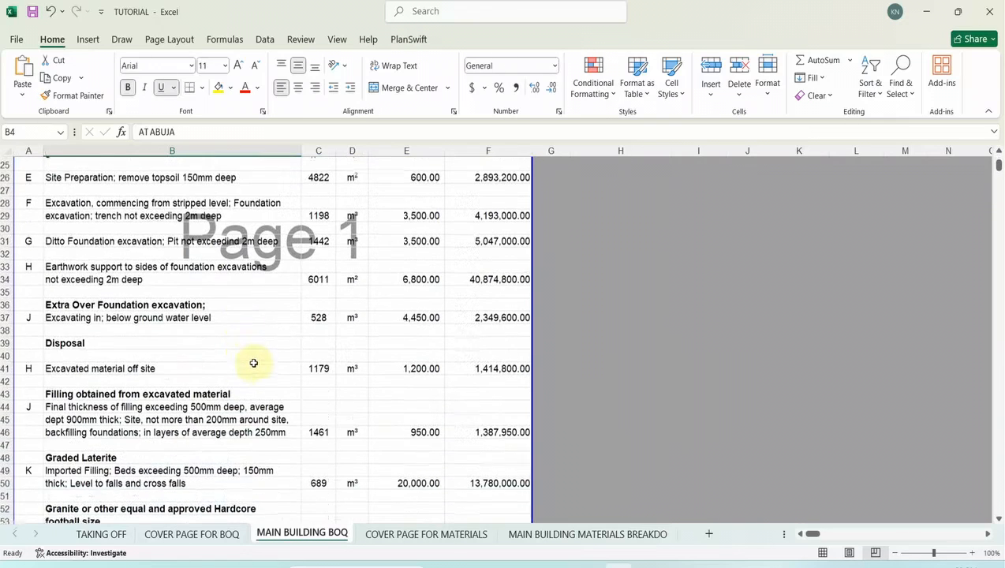
scroll(258, 336, down, 2)
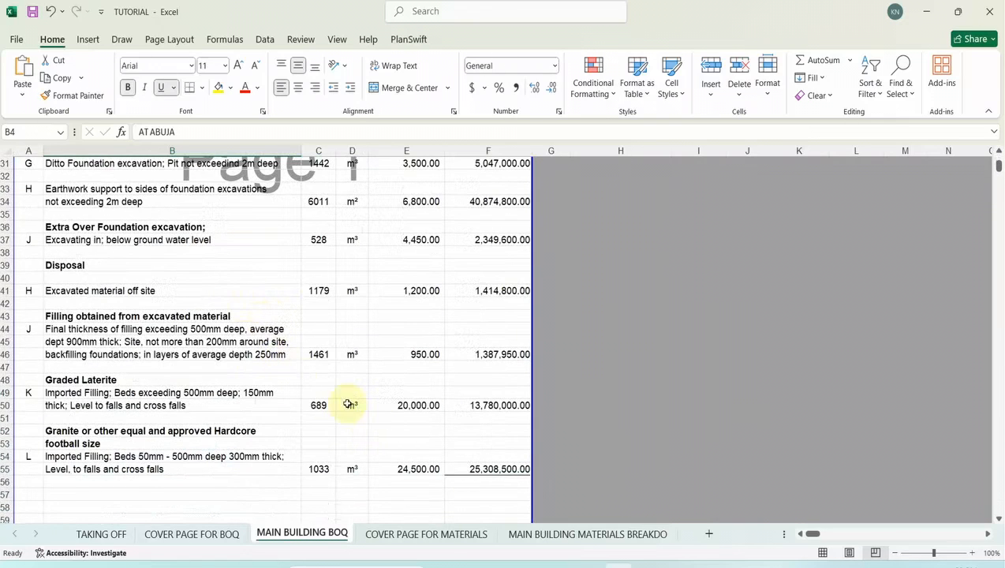
click(347, 404)
- Review the excavation, filling and compaction items with their material and labour amounts on the MAIN BUILDING MATERIALS BREAKDO sheet
click(561, 536)
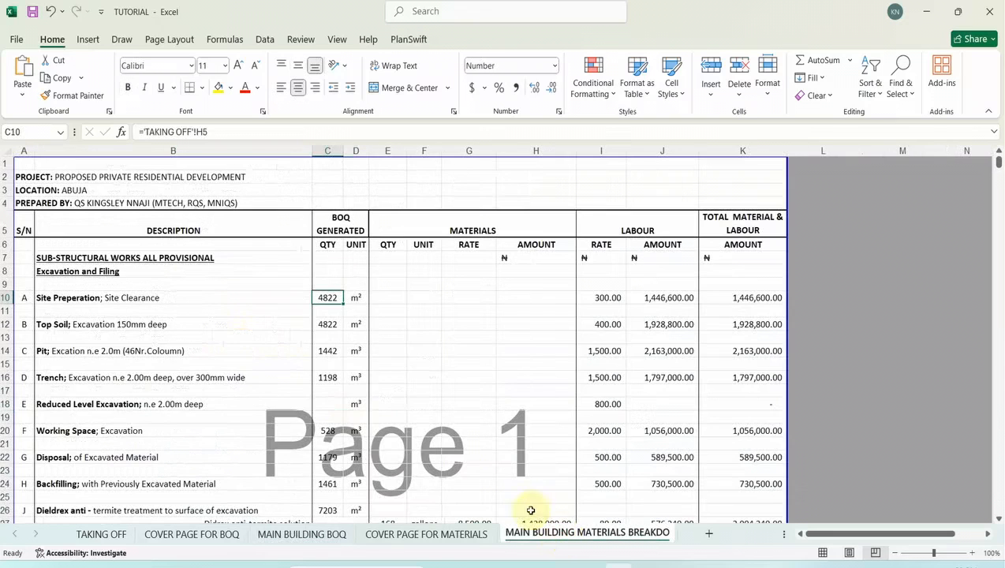
scroll(178, 307, down, 7)
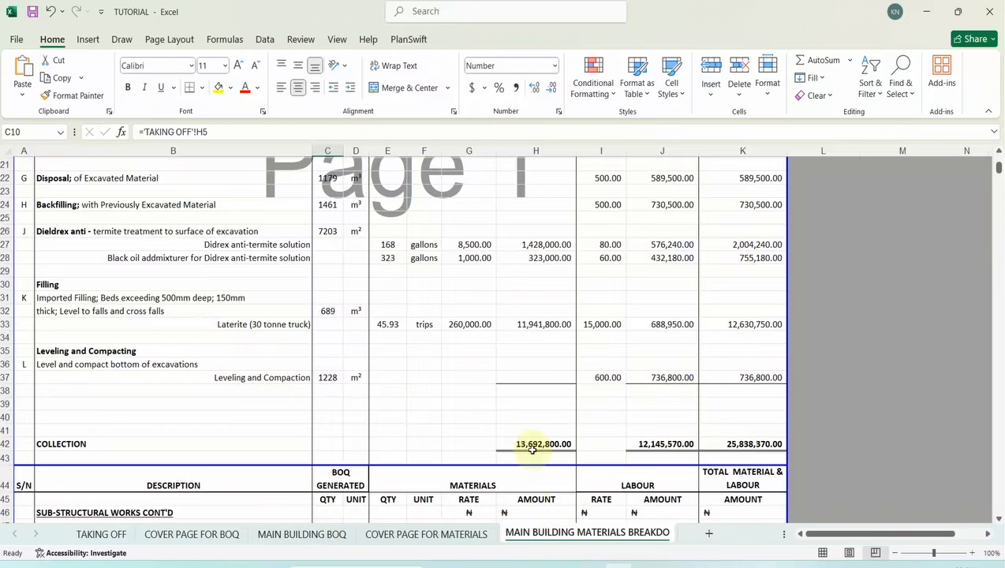
scroll(339, 347, up, 7)
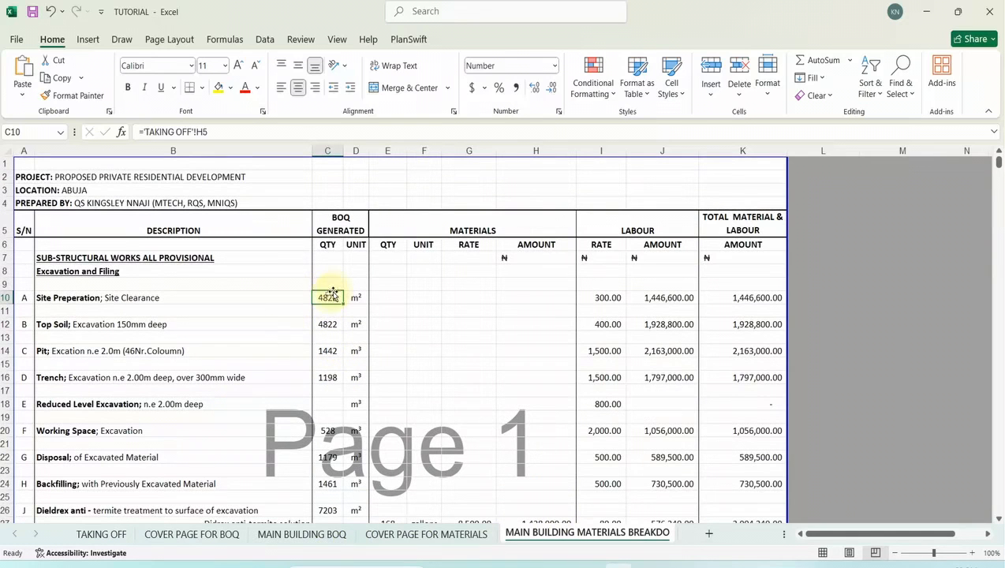
- View the COVER PAGE FOR BOQ sheet and inspect the Site Clearance quantity's formula on the MAIN BUILDING BOQ sheet
click(187, 536)
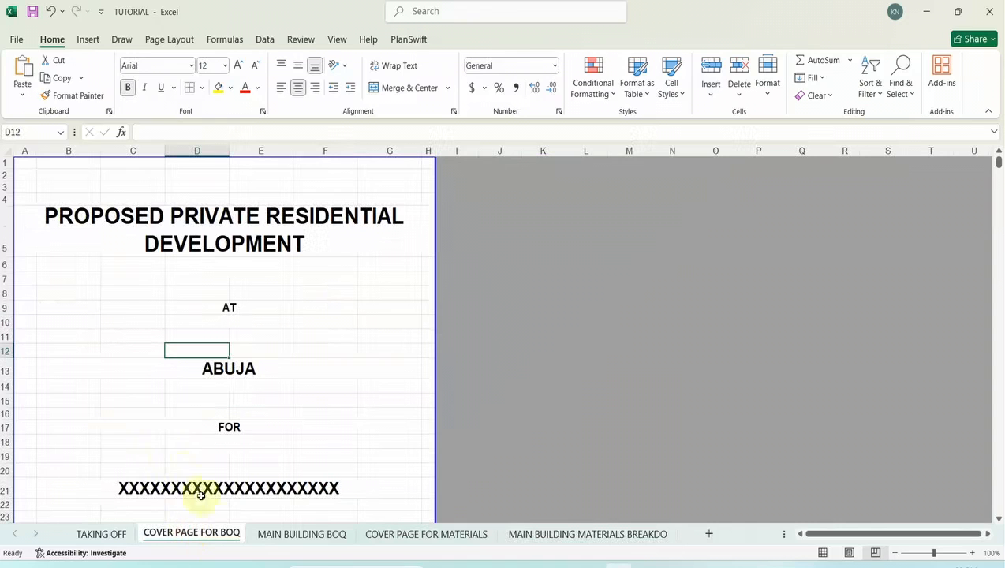
click(270, 534)
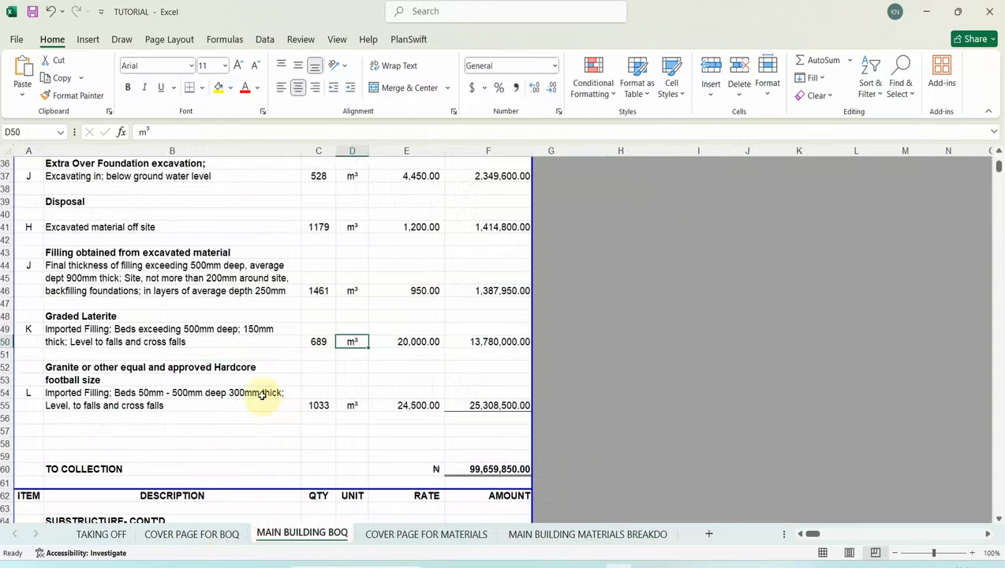
scroll(262, 396, up, 12)
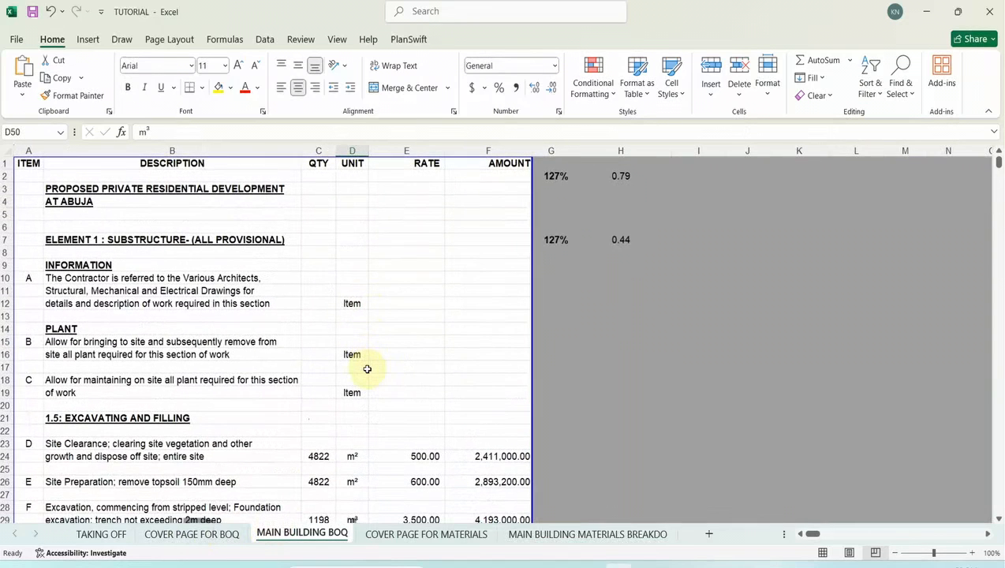
click(319, 454)
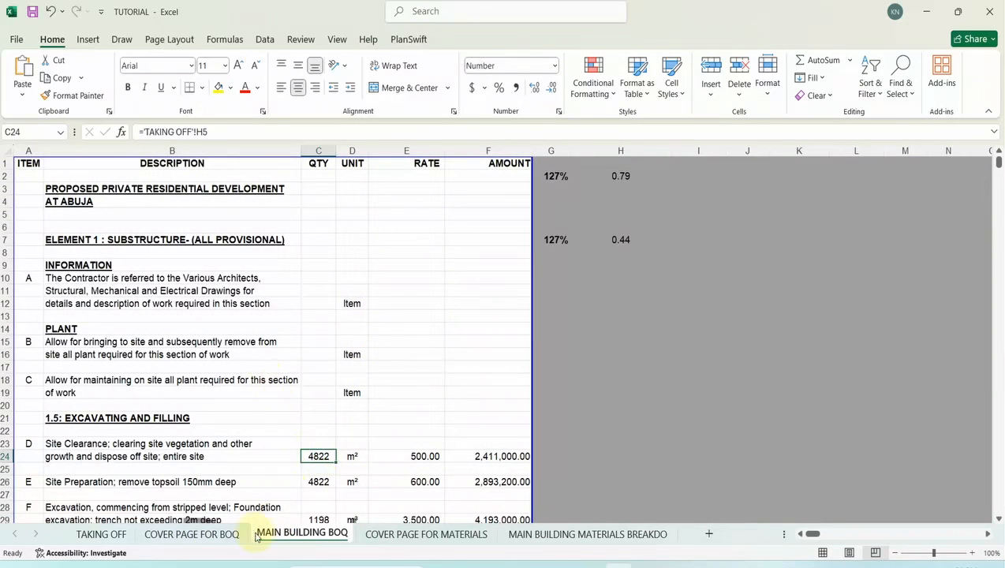
- Inspect the site preparation length's formula on the TAKING OFF sheet and switch back to PlanSwift
click(191, 540)
click(103, 534)
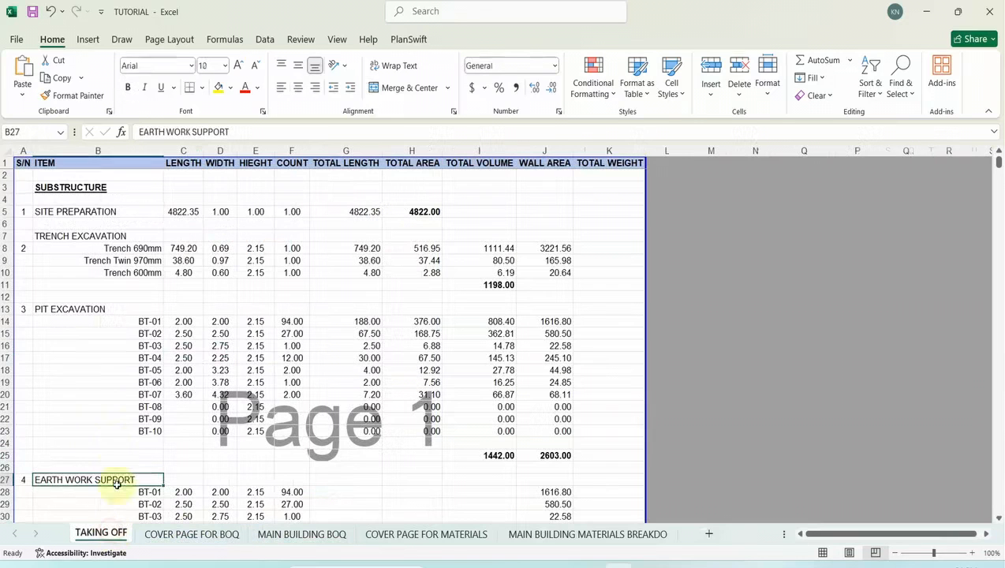
click(178, 212)
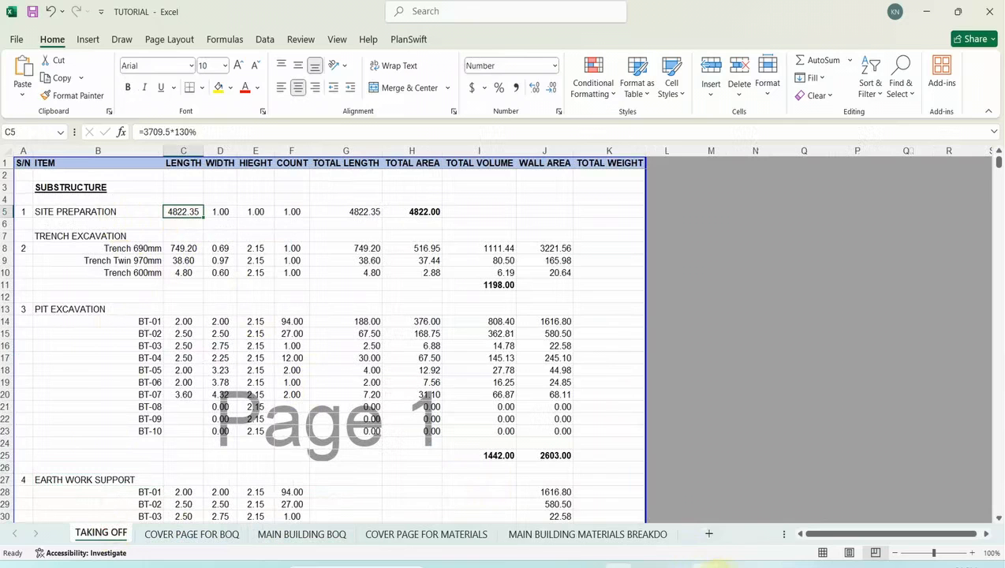
click(734, 564)
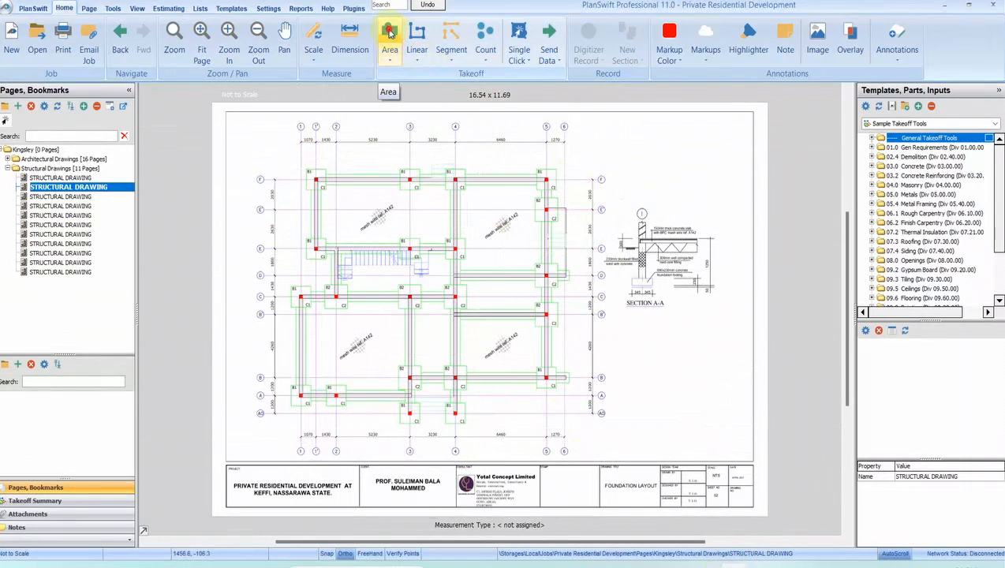
click(390, 33)
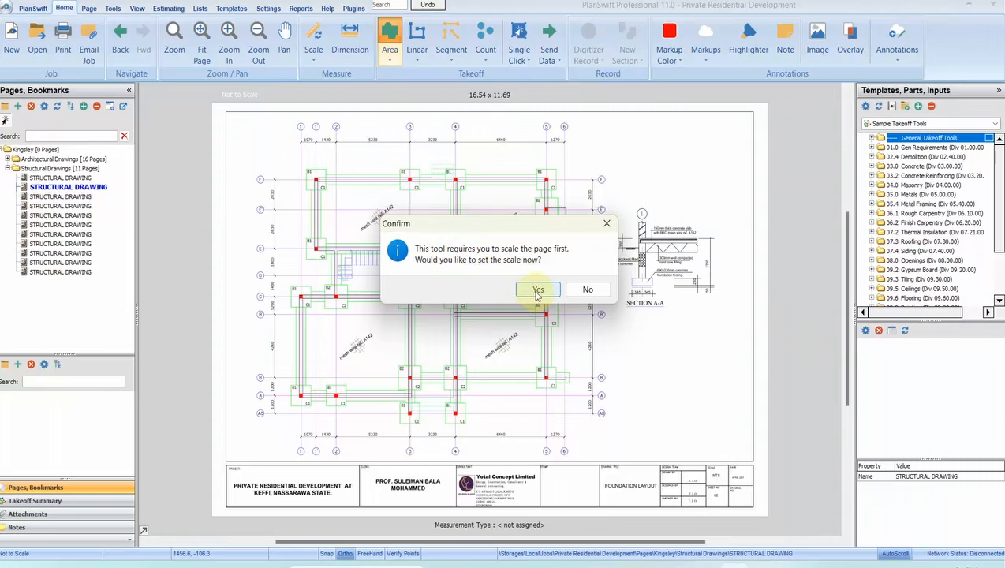
click(537, 291)
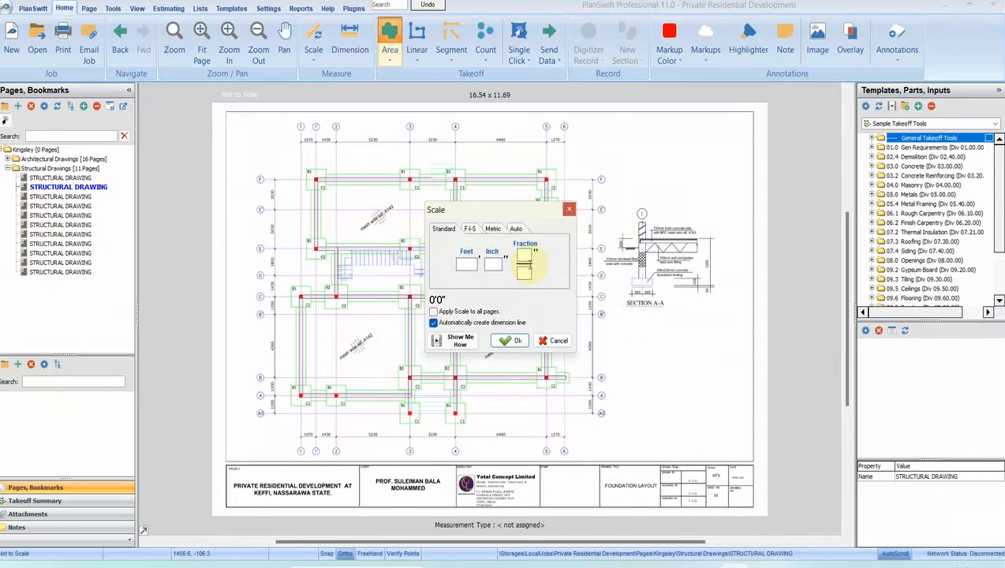
click(492, 228)
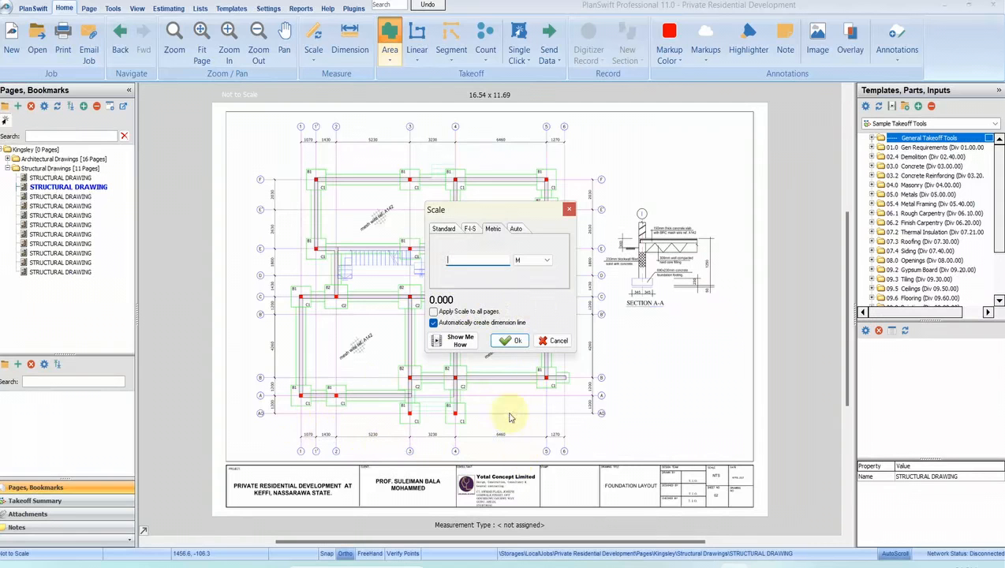
click(569, 214)
- Set a metric page scale of 6.46 m using the 6460 dimension between gridlines 4 and 5 below the foundation plan
scroll(525, 458, up, 5)
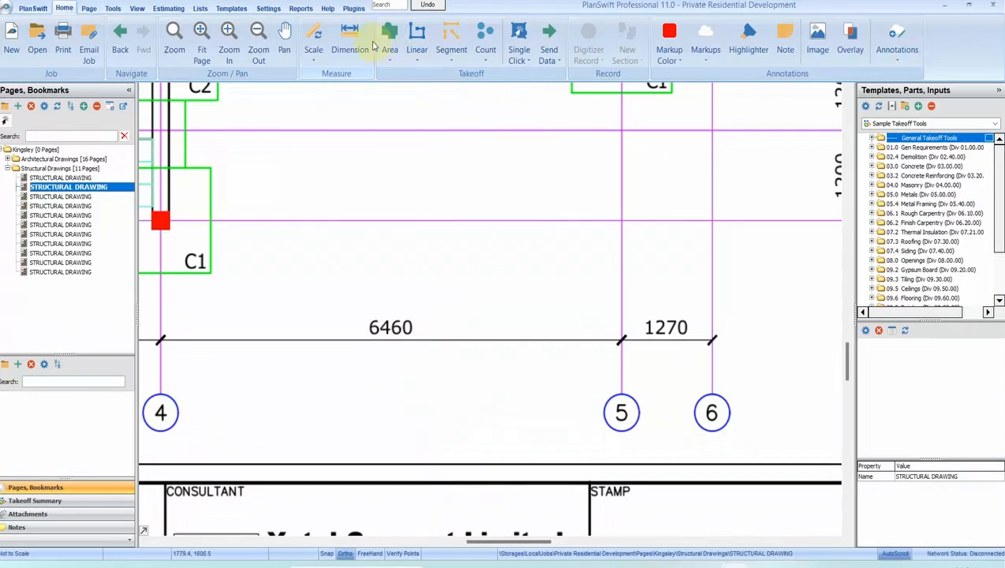
click(314, 35)
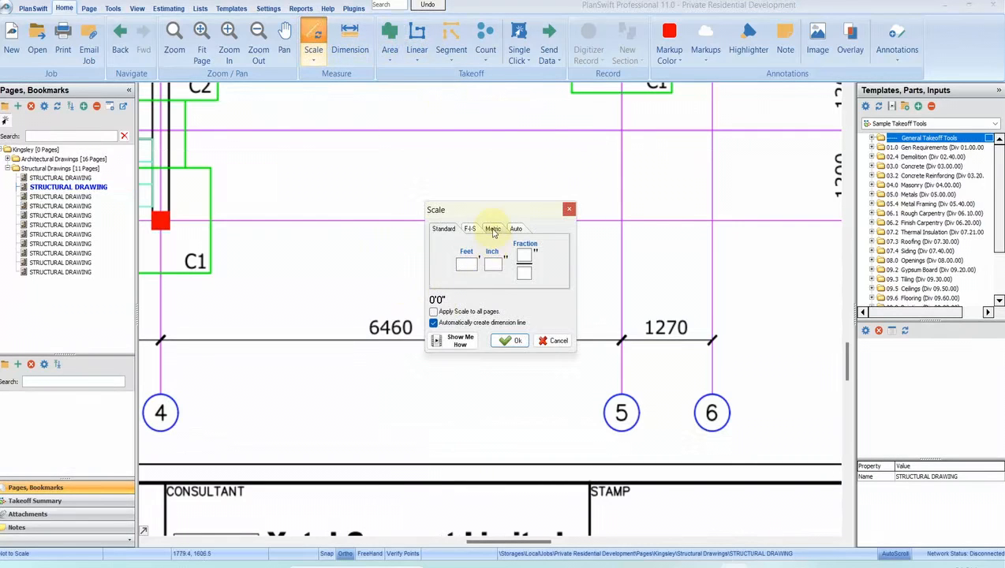
click(493, 229)
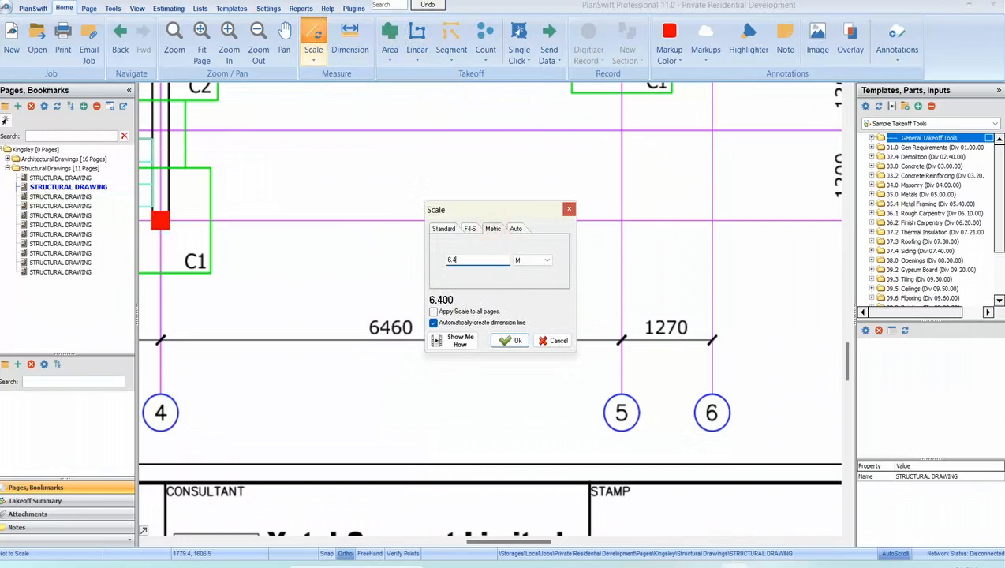
click(509, 340)
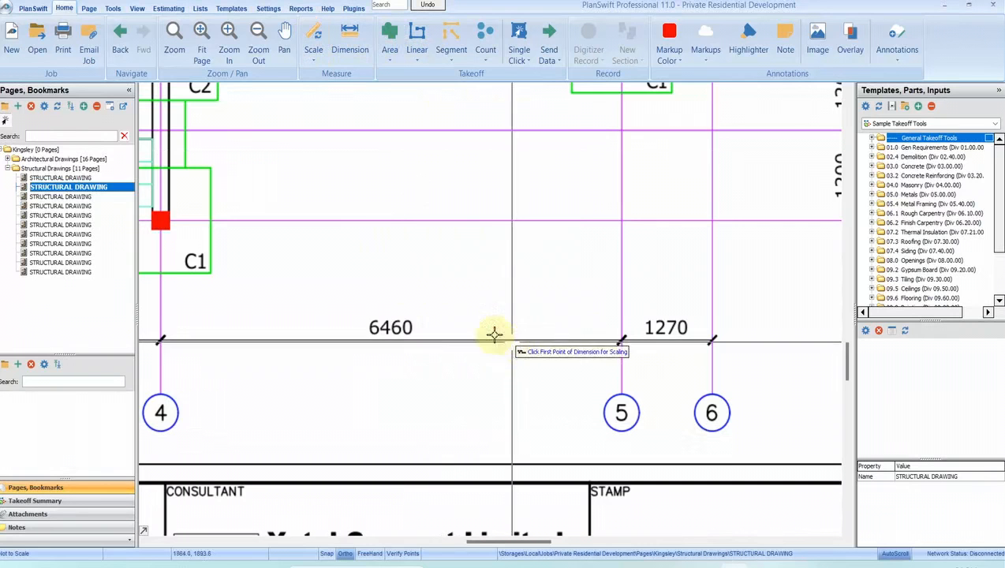
scroll(162, 340, up, 6)
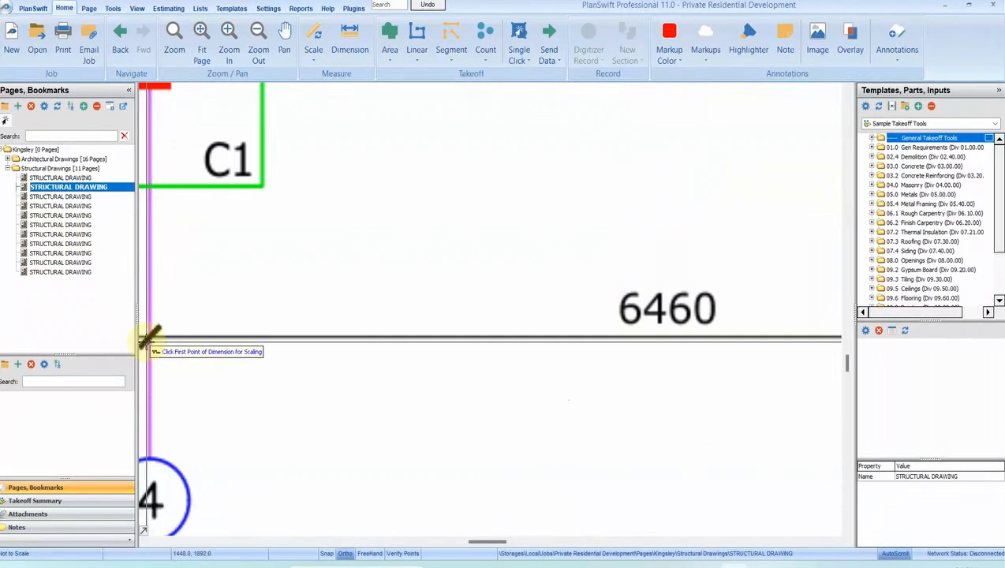
click(161, 322)
scroll(160, 322, down, 6)
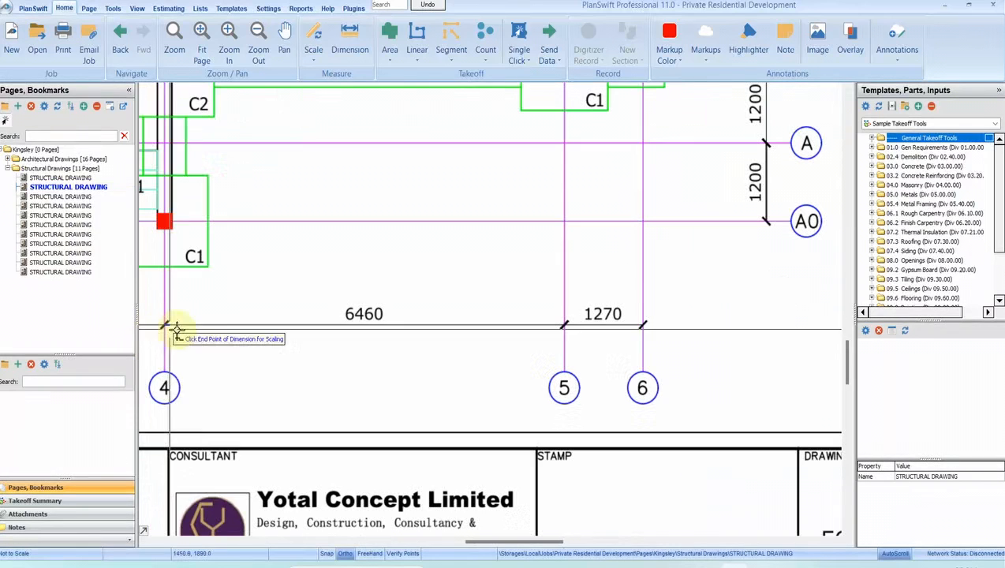
scroll(550, 325, up, 4)
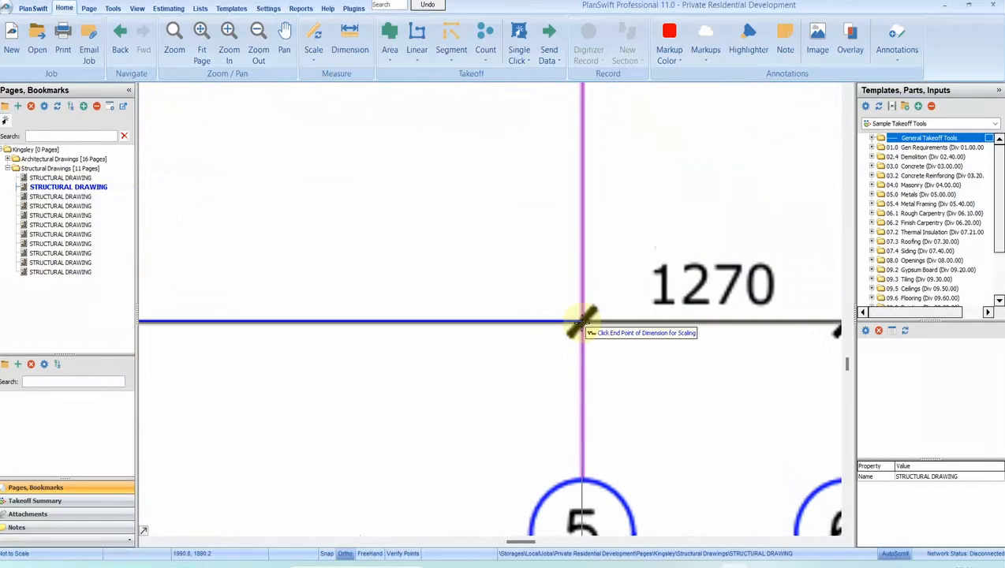
click(588, 323)
scroll(610, 318, down, 5)
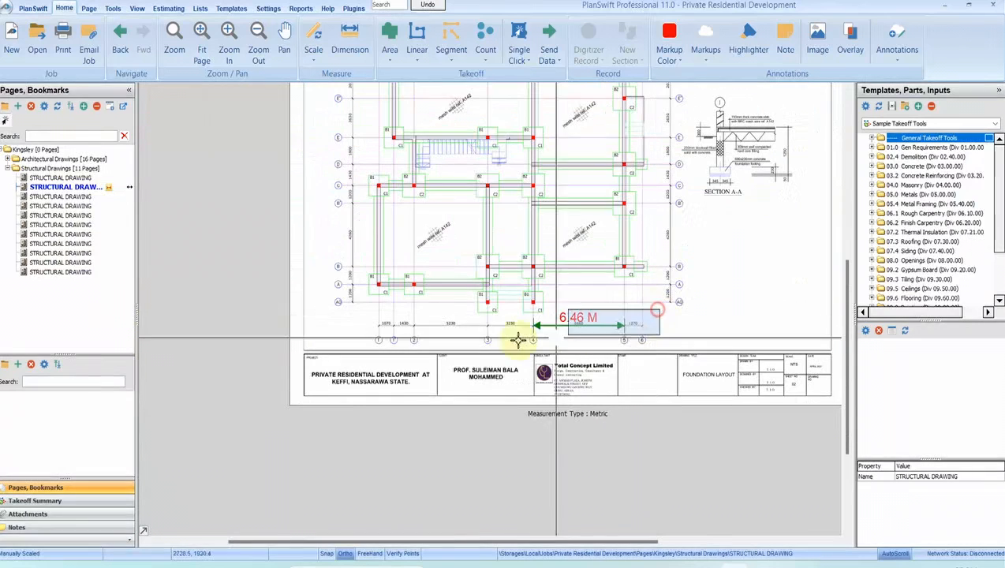
- Delete the dimension line created between gridlines 4 and 5 by the scaling
key(Delete)
click(539, 290)
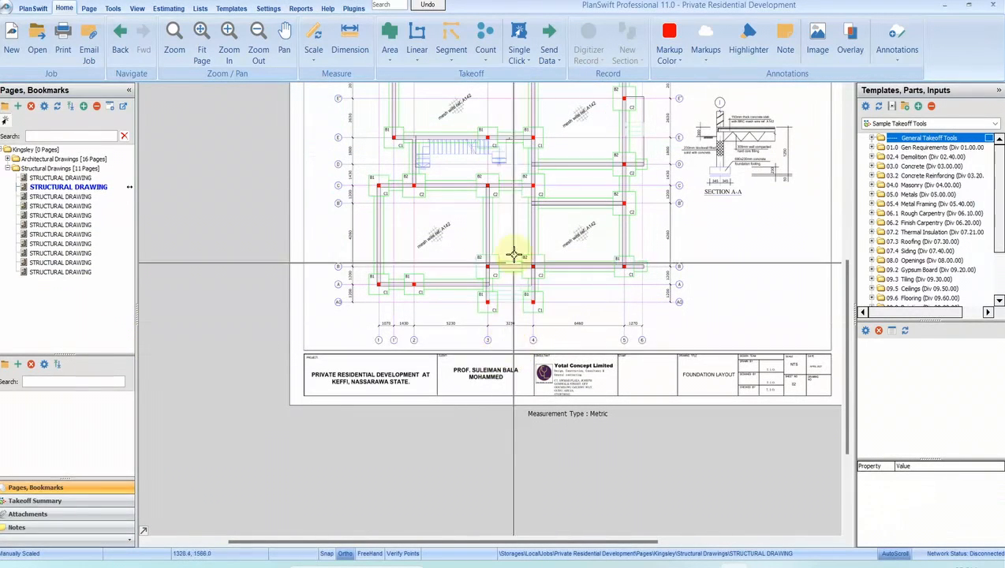
drag(514, 253, 495, 354)
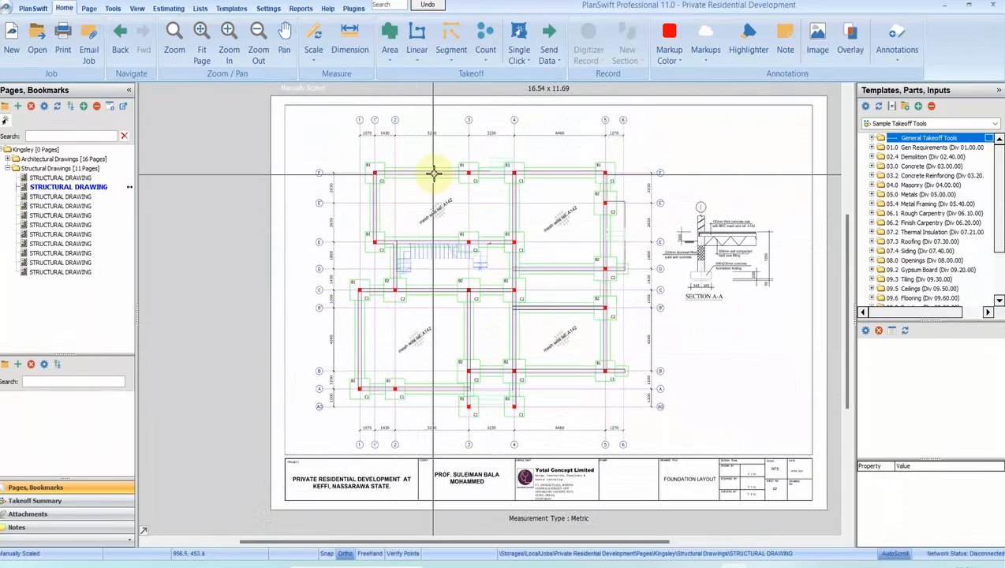
- Start an area takeoff named Site Preparation and outline its upper and right-hand sides around the foundation plan, just outside the outer walls
click(389, 39)
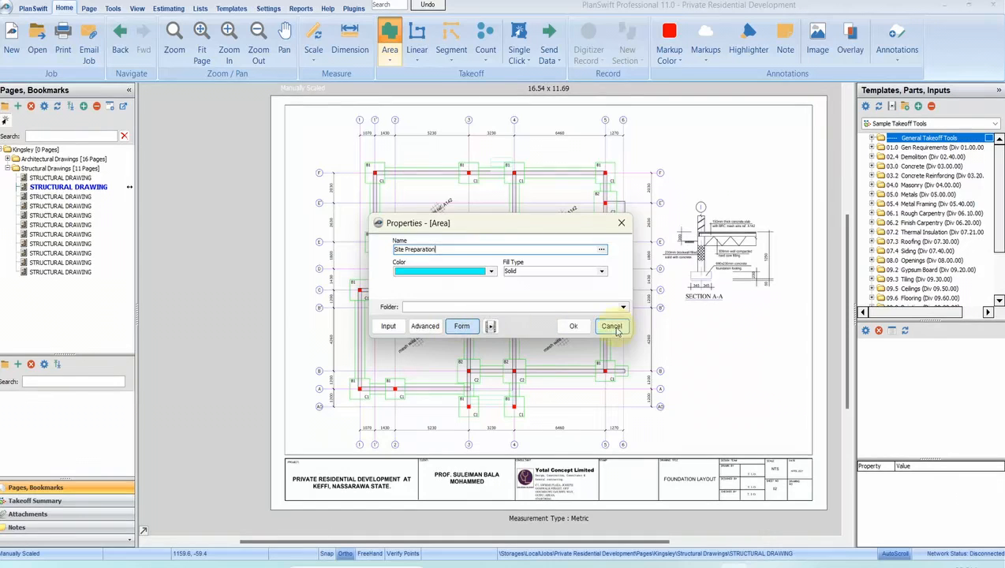
click(571, 326)
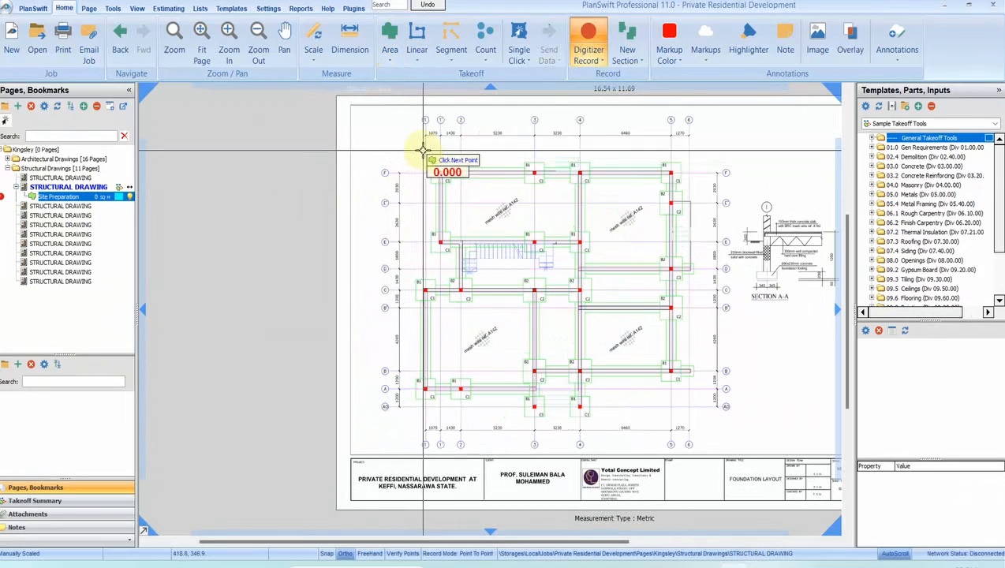
click(394, 142)
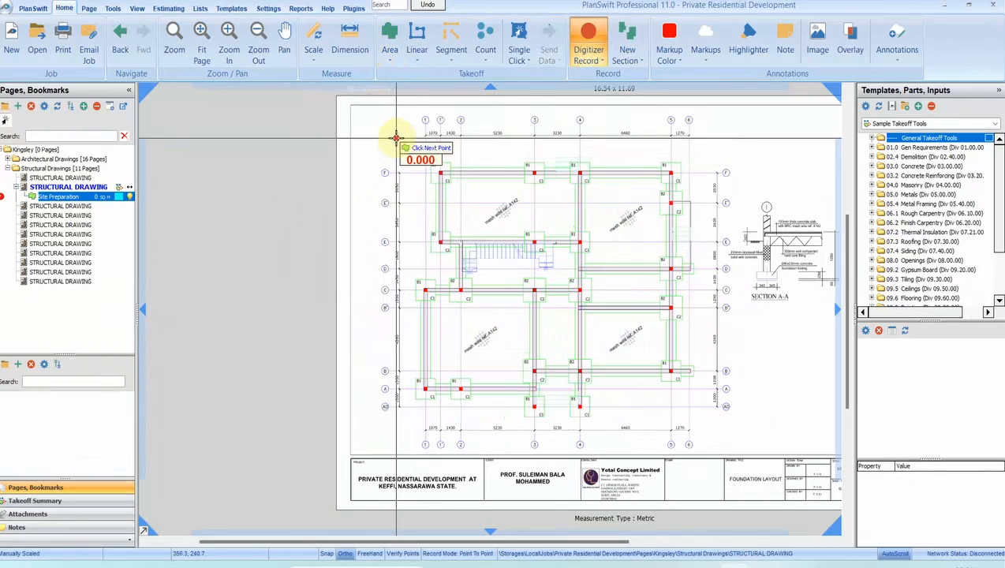
click(717, 138)
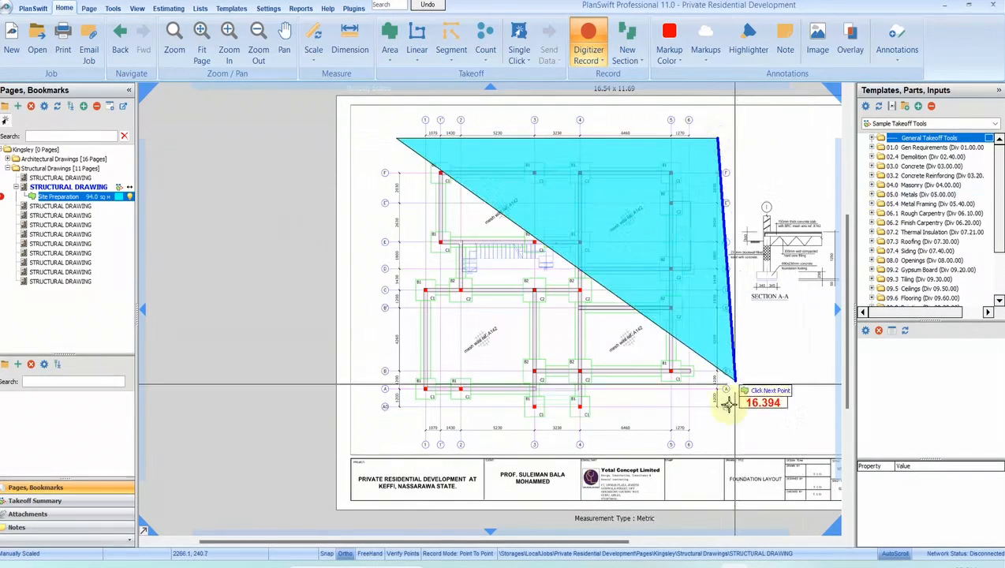
click(718, 412)
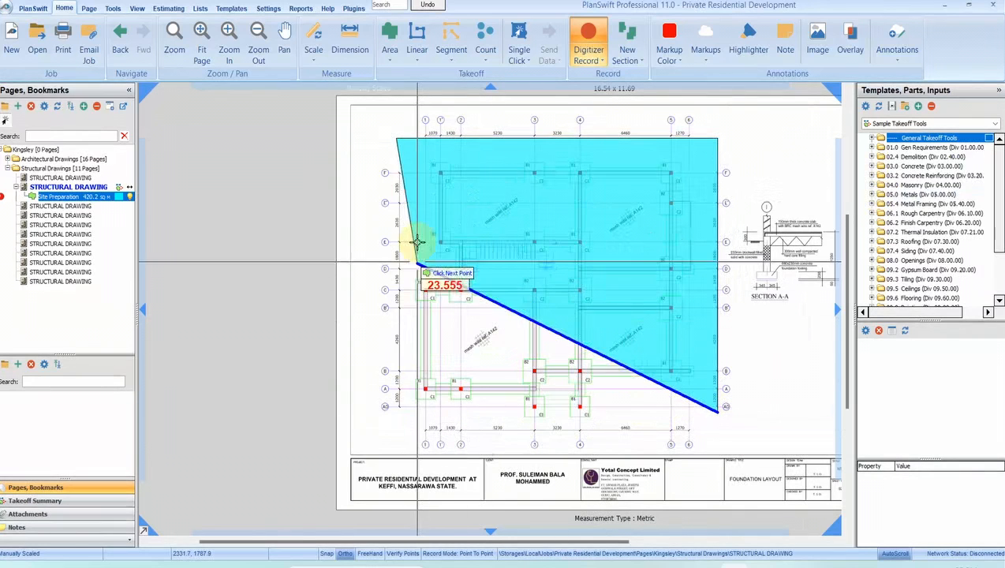
click(401, 144)
- Enable snapping to points in the snapping settings and return to the foundation drawing
click(268, 8)
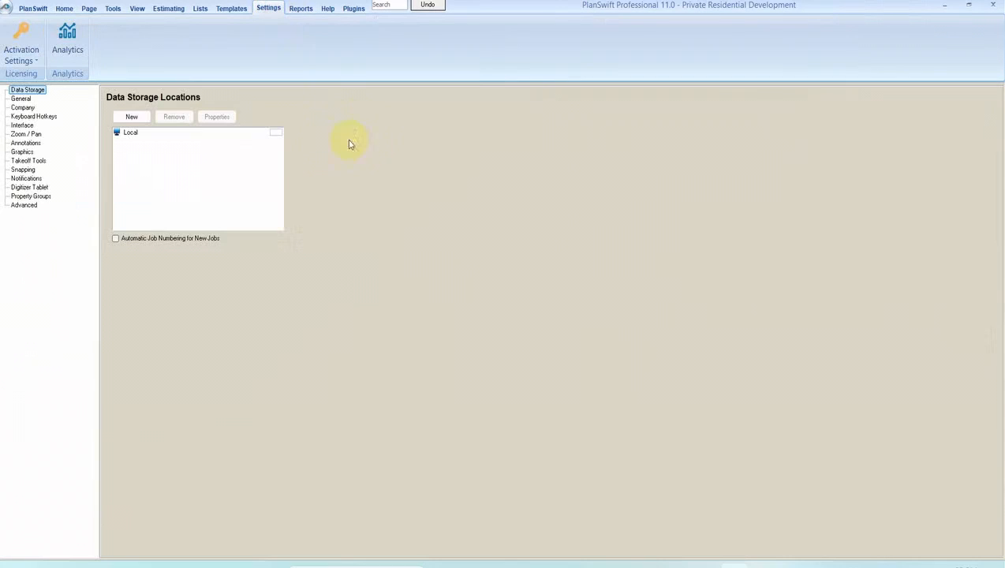
click(23, 170)
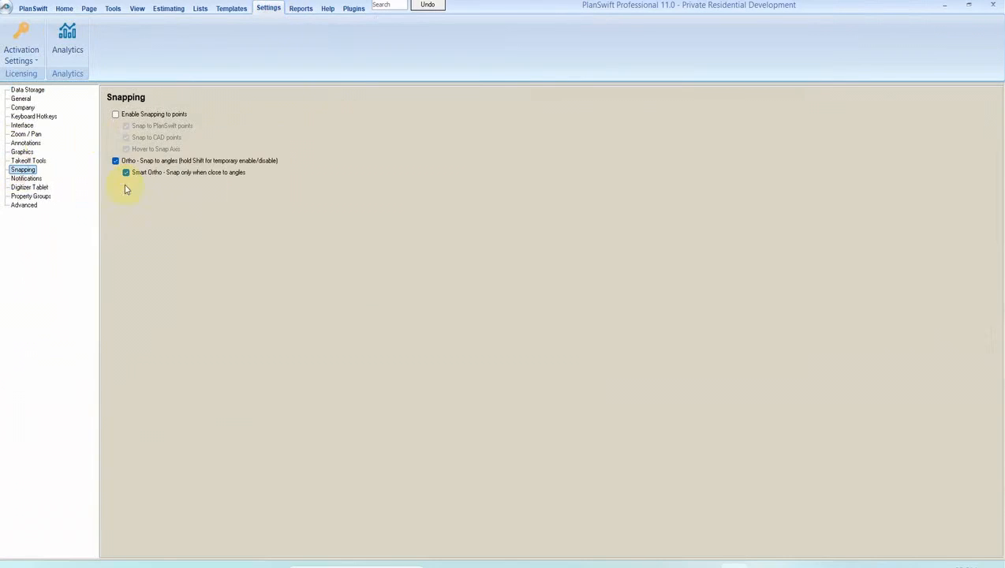
click(116, 115)
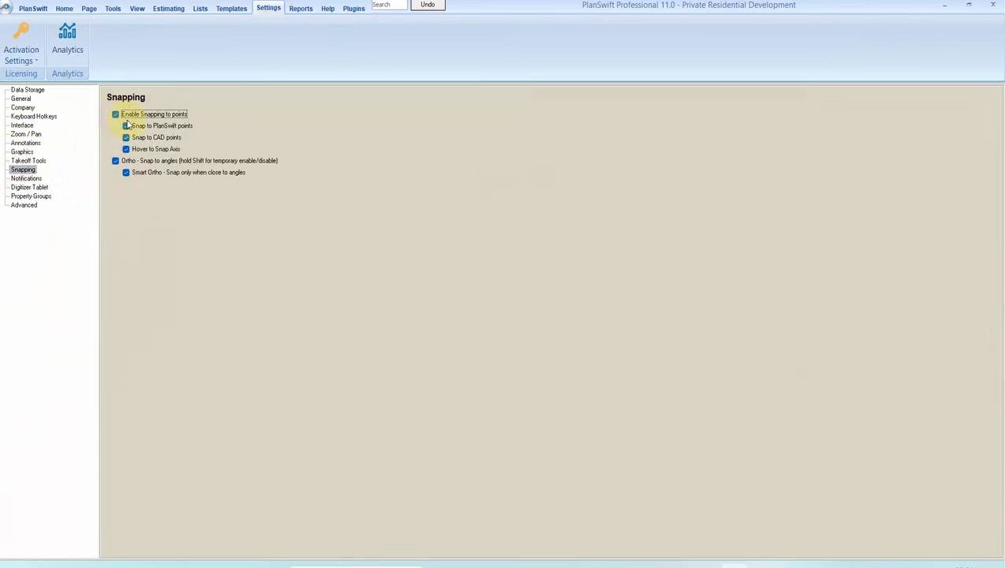
click(64, 8)
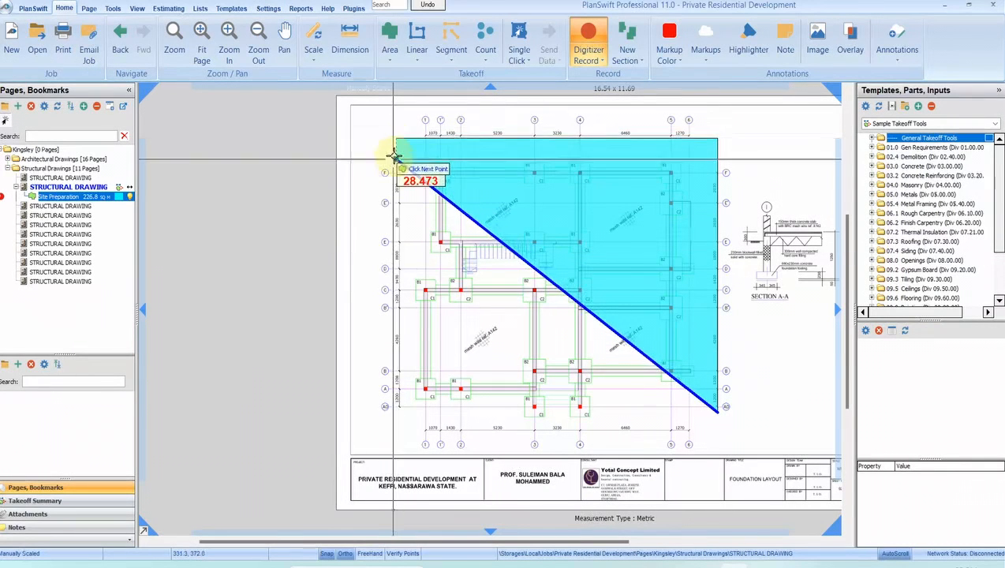
- Complete the Site Preparation area as a rectangle by adding its lower-left corner near gridline A0 and ending the recording
click(396, 140)
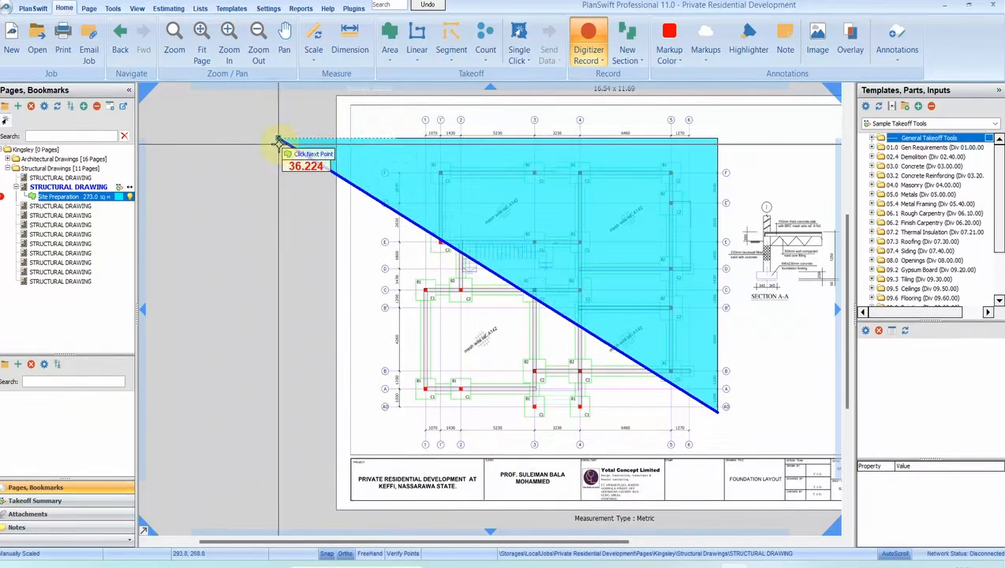
click(397, 411)
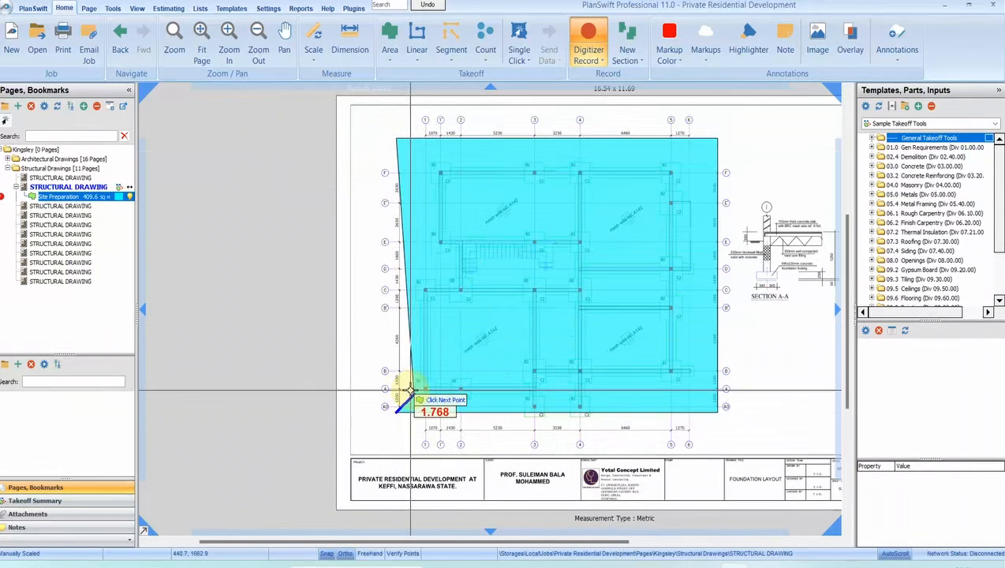
click(404, 411)
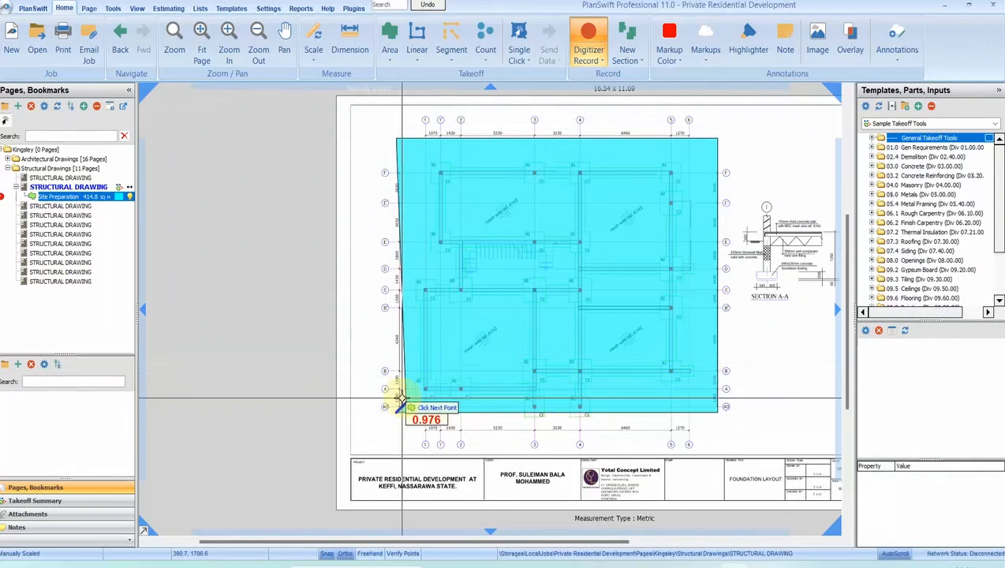
double_click(401, 397)
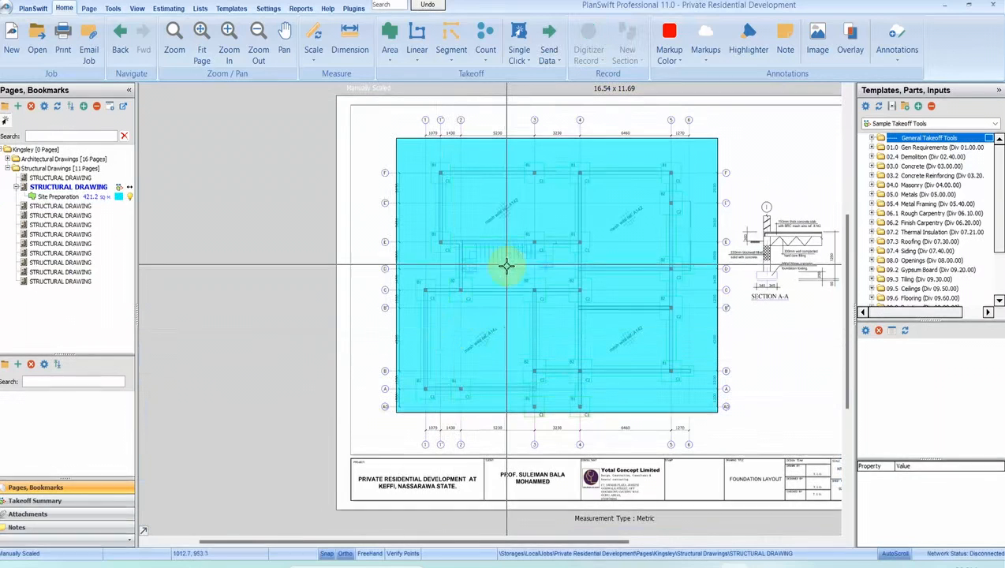
- Read the Site Preparation area, switch to Excel and set the site preparation length on the TAKING OFF sheet to 421.91
mouse_move(508, 274)
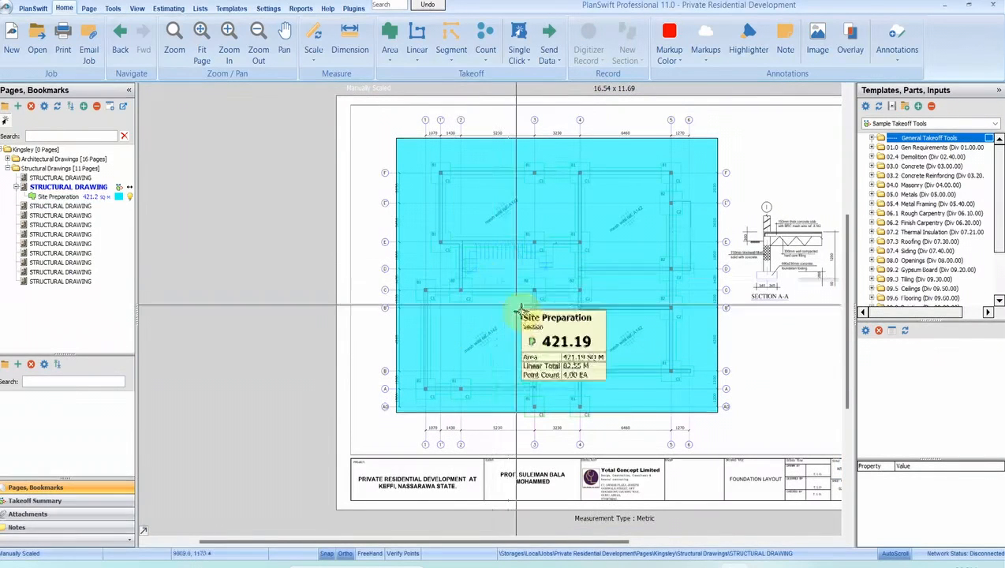
click(600, 505)
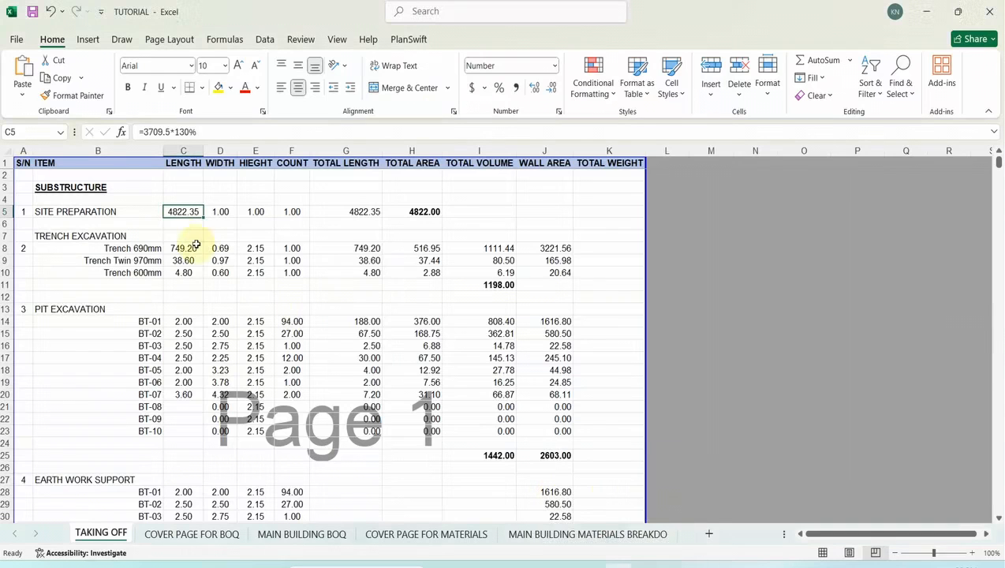
text(421)
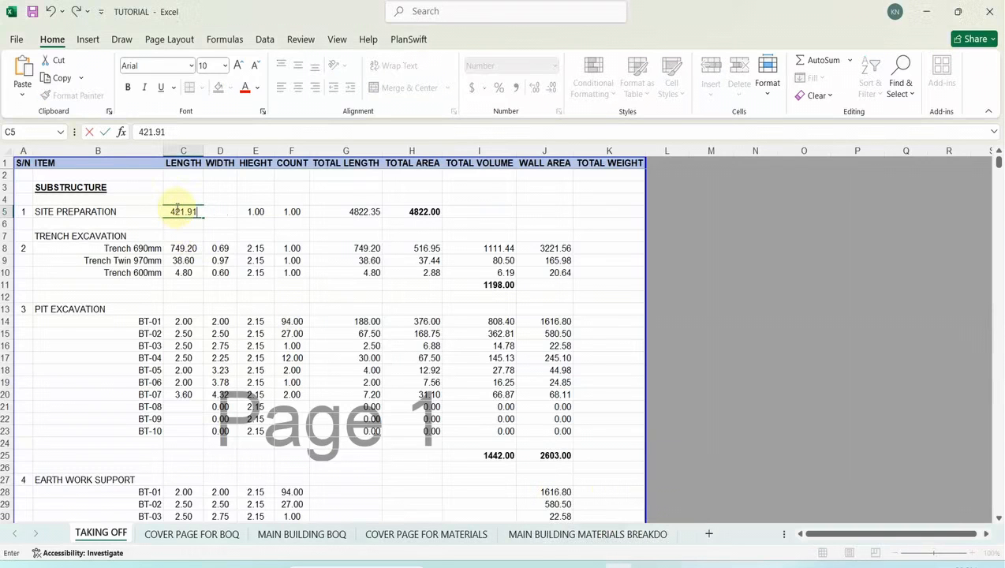
text(.91)
key(Return)
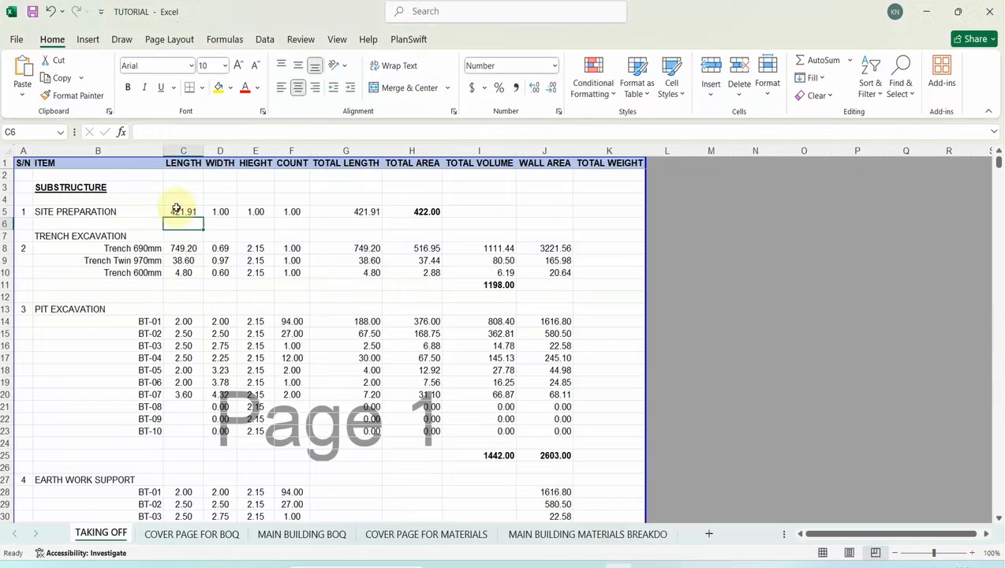
- Inspect the site preparation total area's formula, then check the Site Clearance and Site Preparation quantities on the MAIN BUILDING BOQ sheet
click(416, 212)
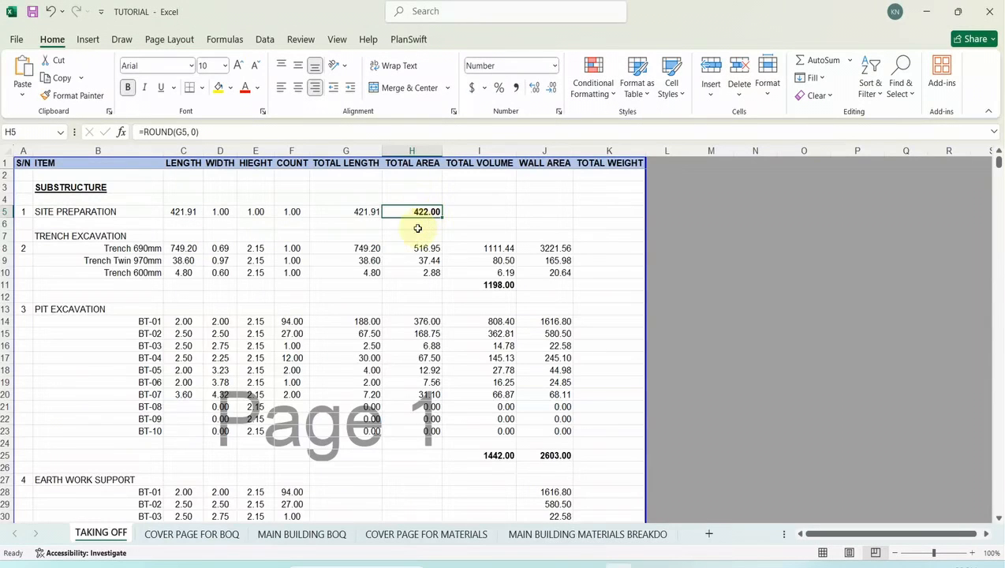
click(295, 535)
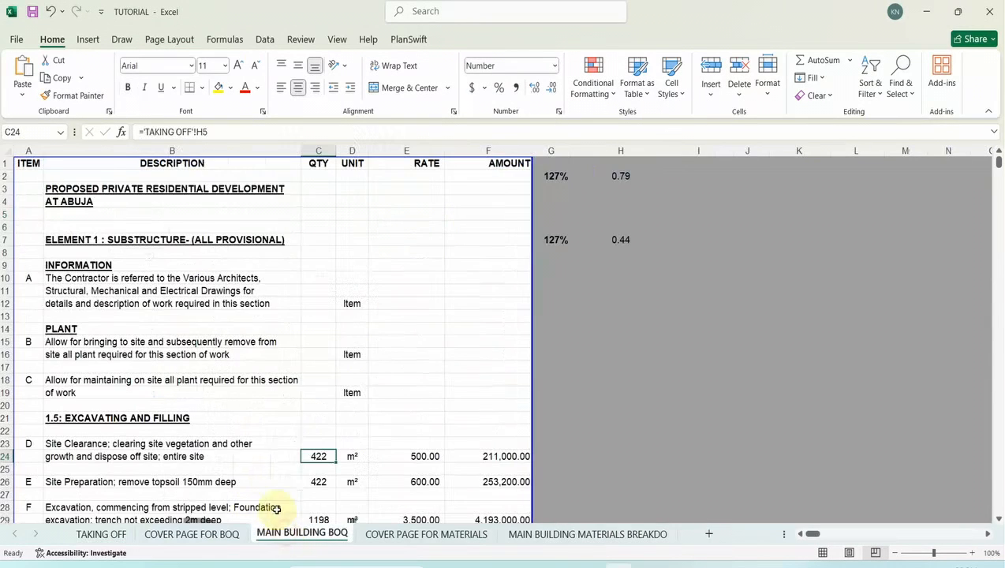
scroll(319, 434, down, 2)
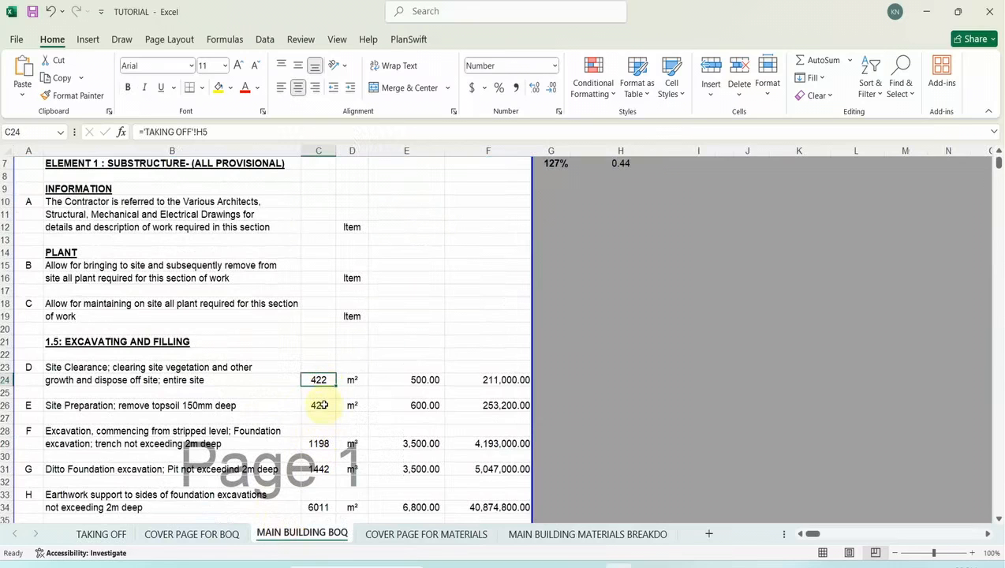
click(322, 405)
click(322, 379)
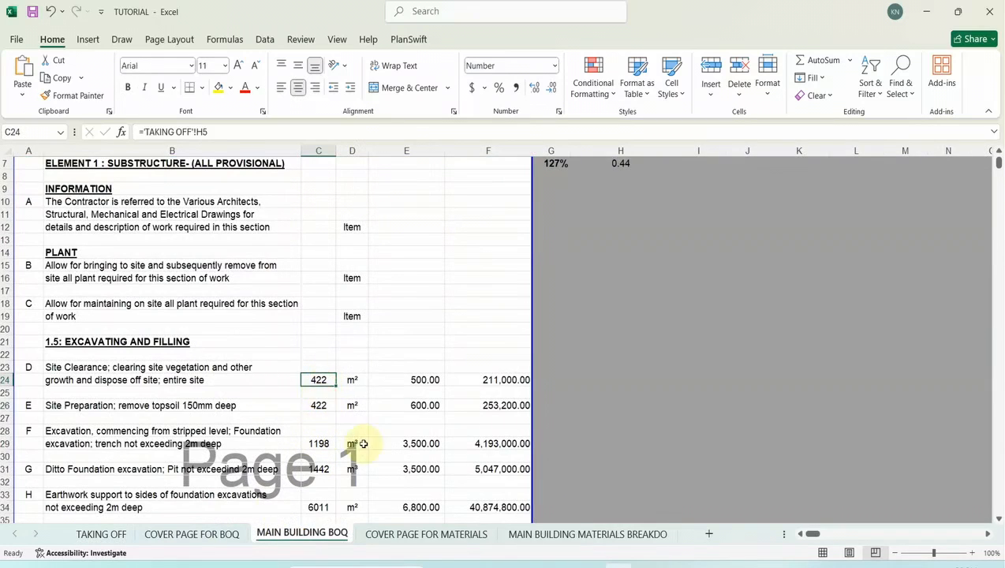
- Inspect the Top Soil quantity on the MAIN BUILDING MATERIALS BREAKDO sheet, then the Trench 690mm length on the TAKING OFF sheet
click(543, 535)
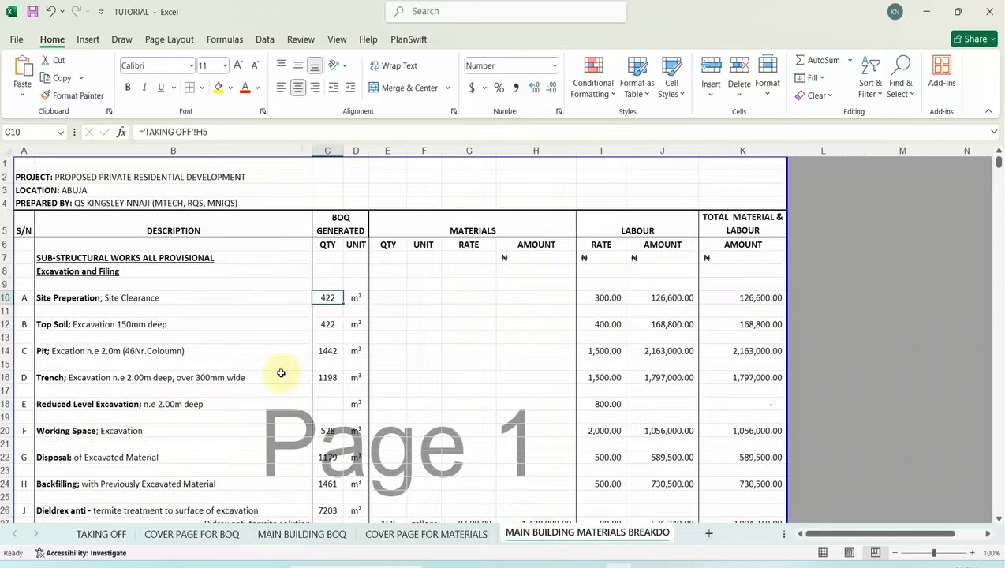
click(326, 324)
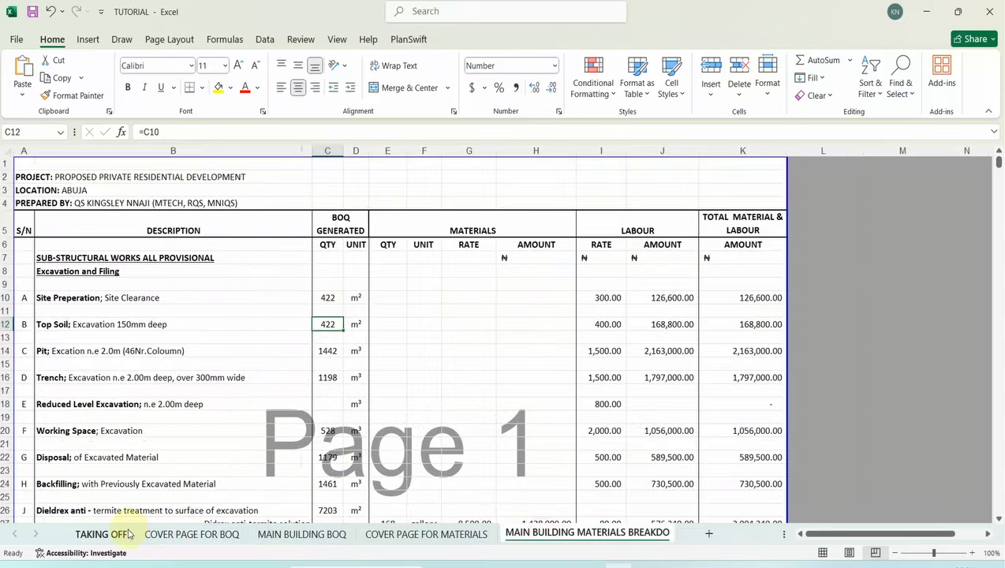
click(101, 535)
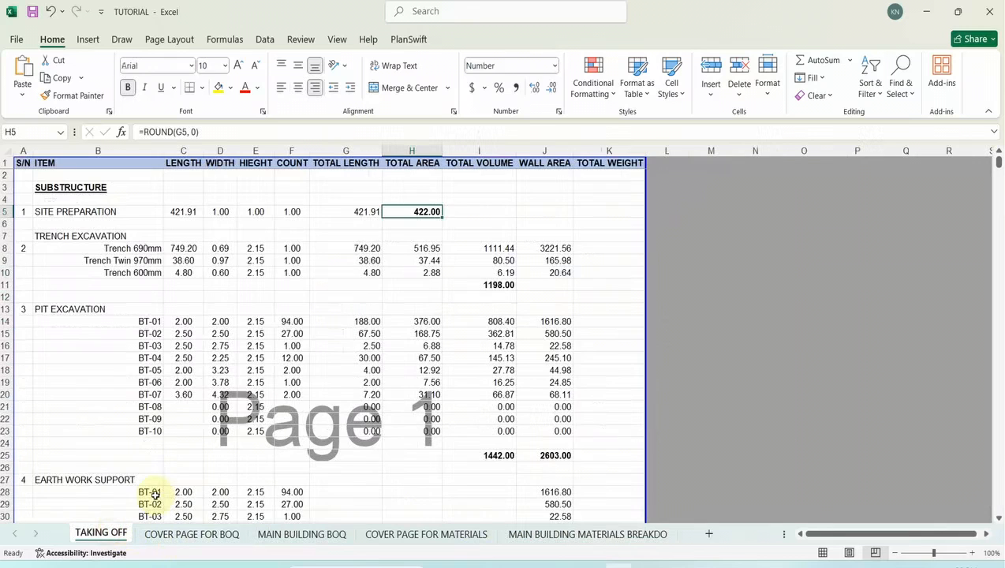
click(180, 249)
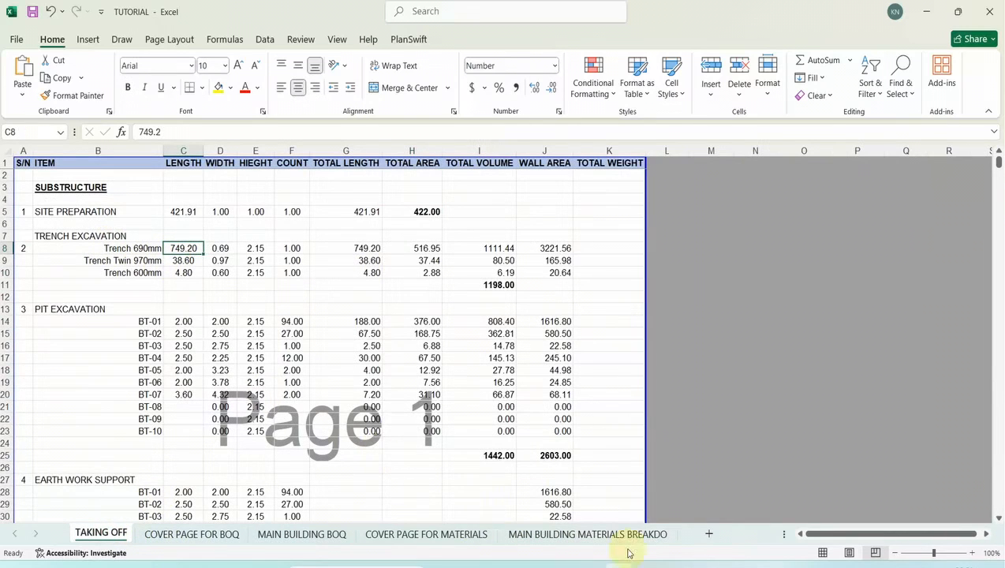
- Switch to PlanSwift and hide the Site Preparation takeoff on the foundation layout
click(728, 567)
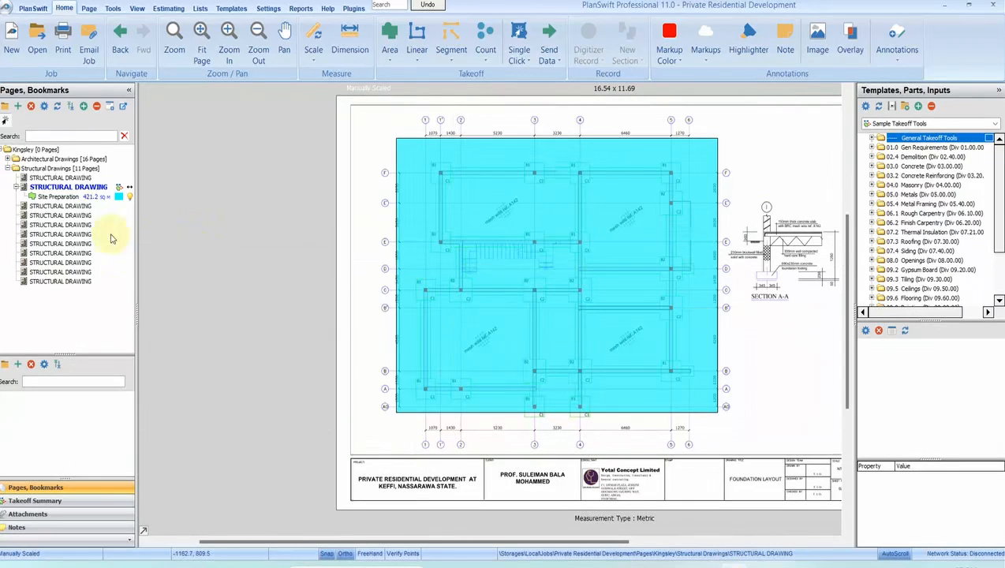
right_click(506, 227)
click(449, 234)
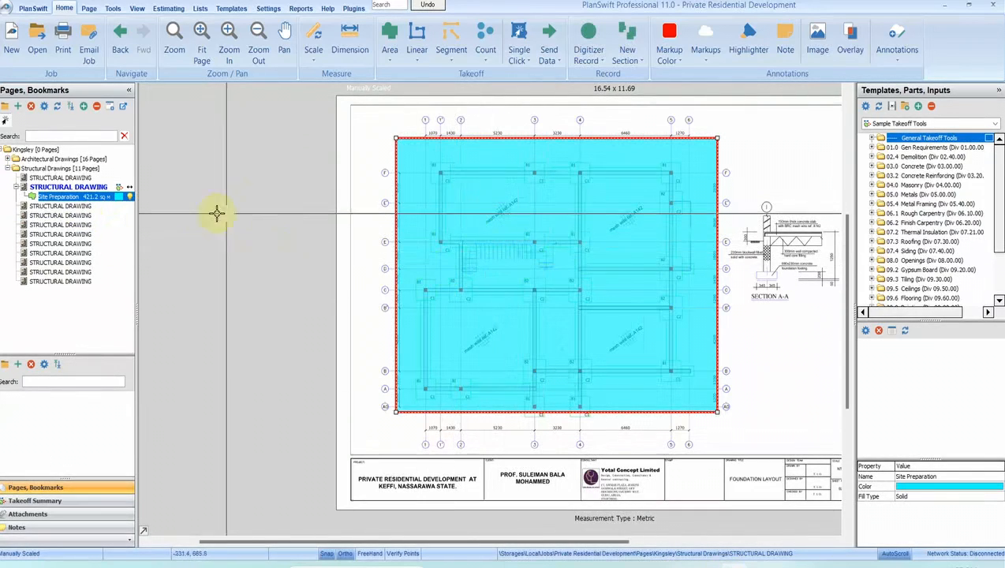
click(130, 197)
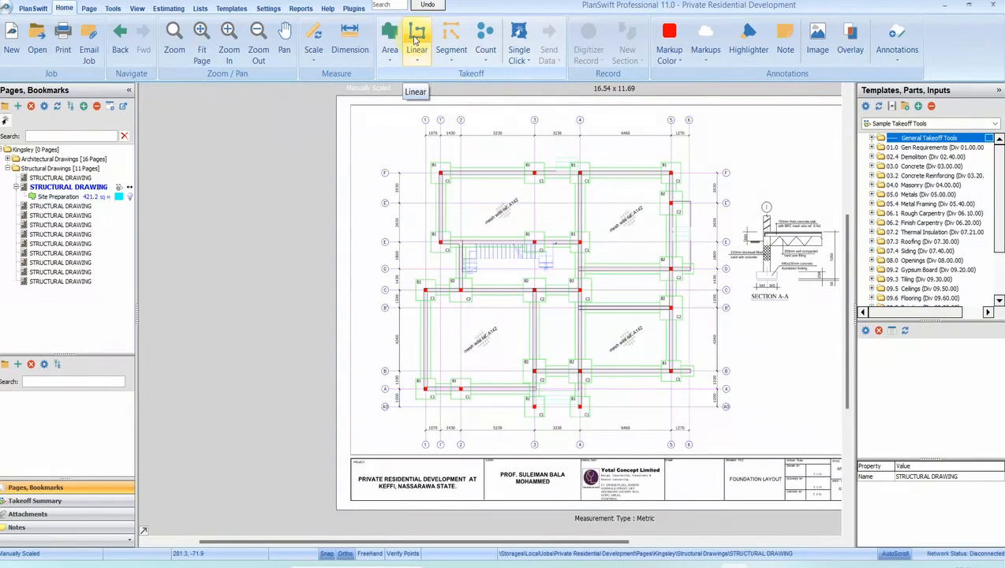
- Create a linear takeoff named Trench Excavation with a width of .675 m and start recording it
click(418, 33)
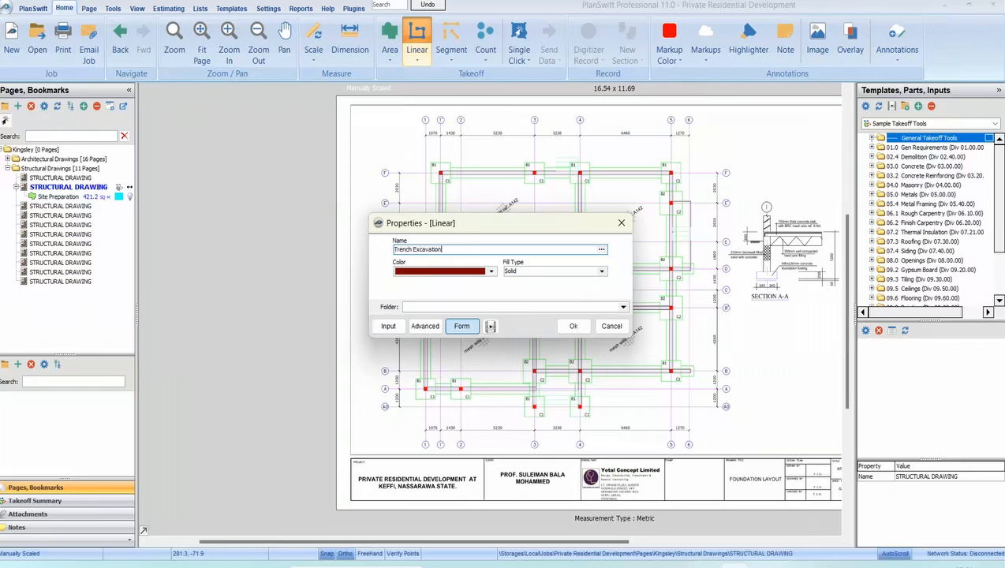
click(430, 329)
scroll(411, 314, down, 5)
drag(541, 201, 482, 136)
scroll(404, 381, down, 3)
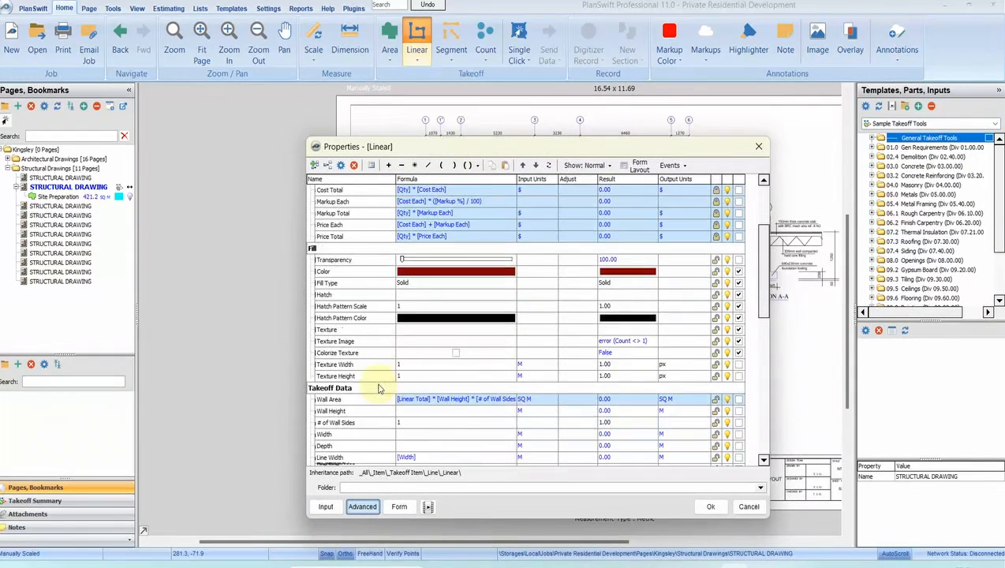
scroll(353, 414, down, 3)
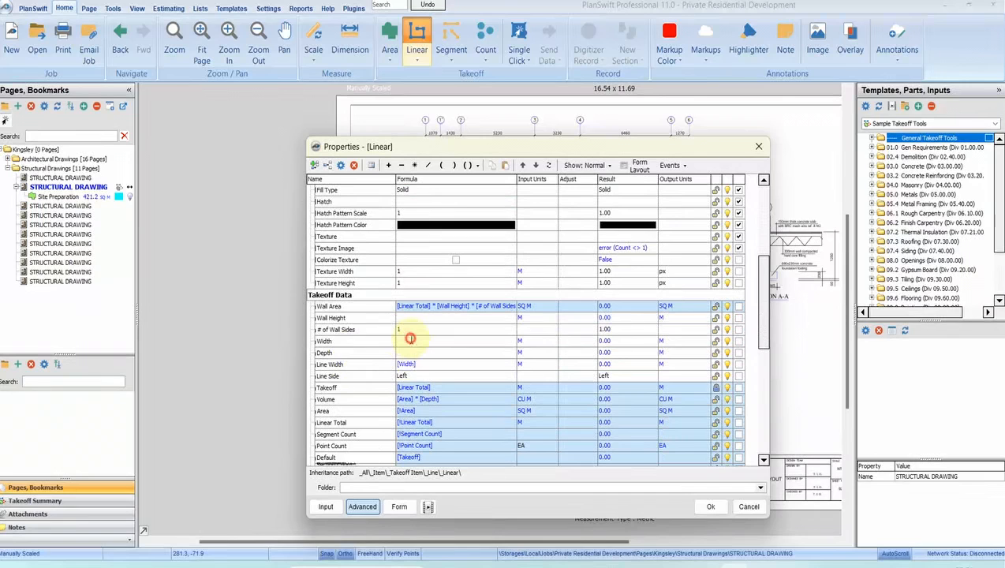
click(410, 340)
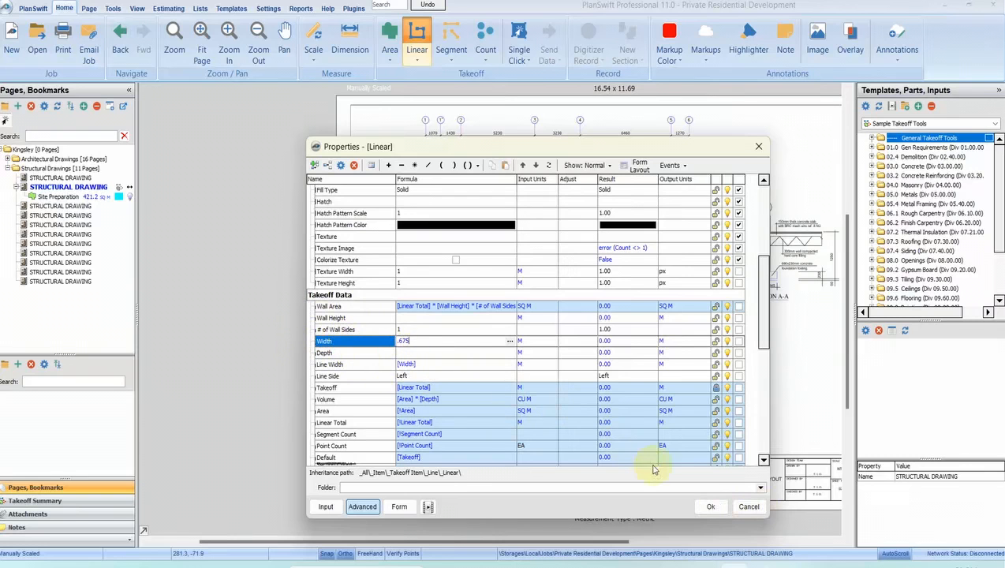
click(705, 508)
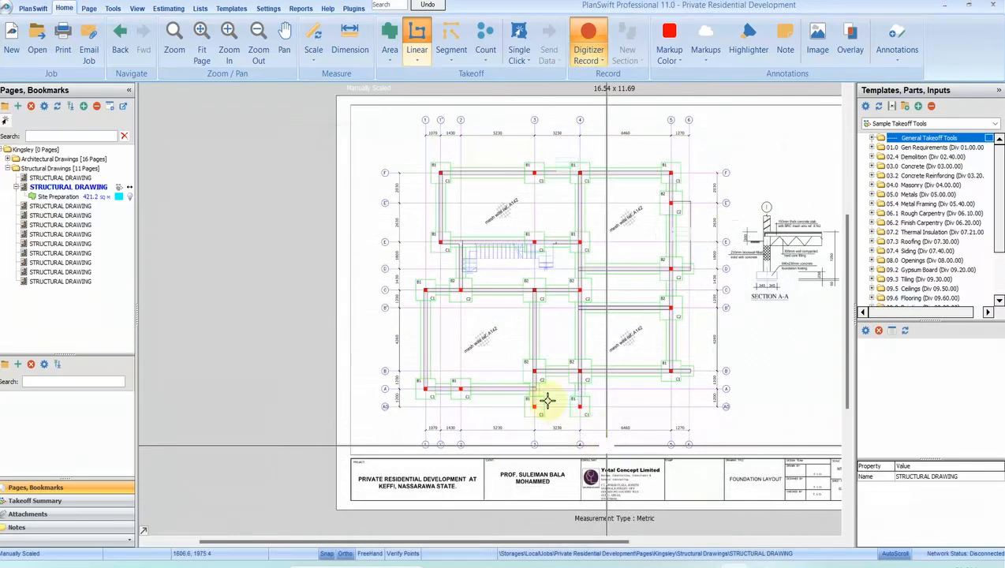
- Trace the trench along gridline F between the B1 pads at gridlines 1' and 3, about 5.3 m long
scroll(430, 162, up, 4)
scroll(424, 160, up, 3)
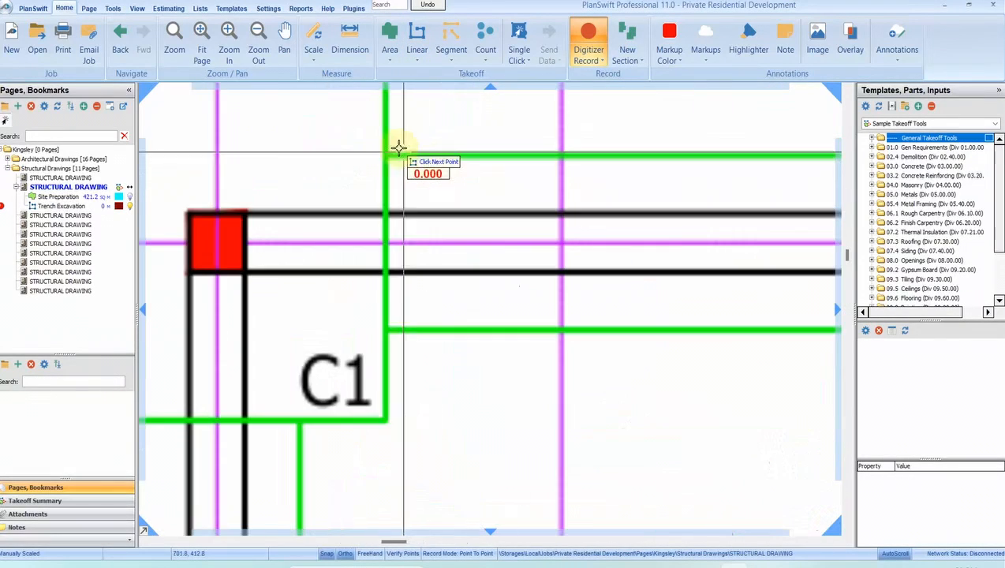
scroll(381, 157, up, 2)
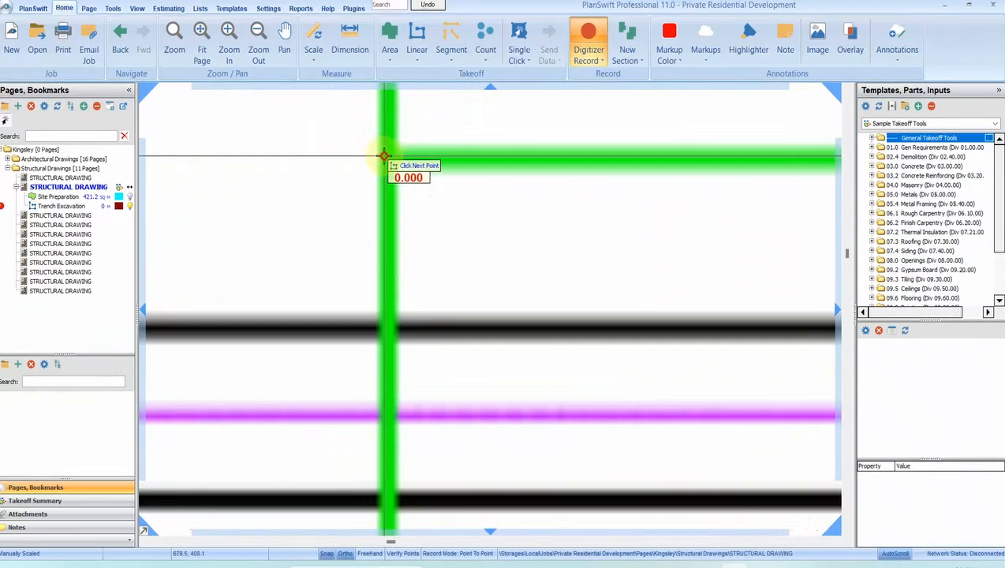
scroll(385, 157, down, 6)
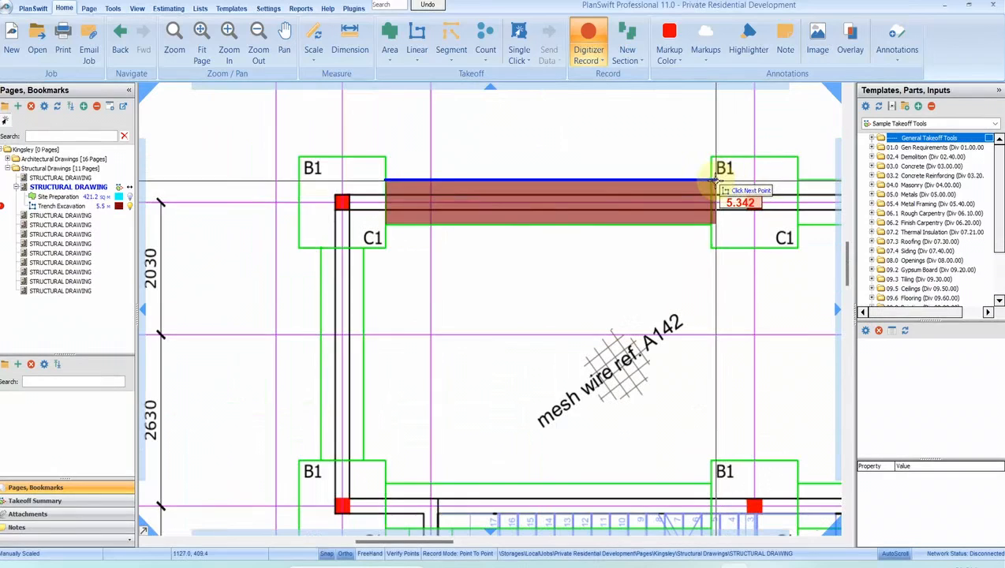
scroll(714, 186, up, 4)
click(697, 188)
scroll(697, 188, down, 6)
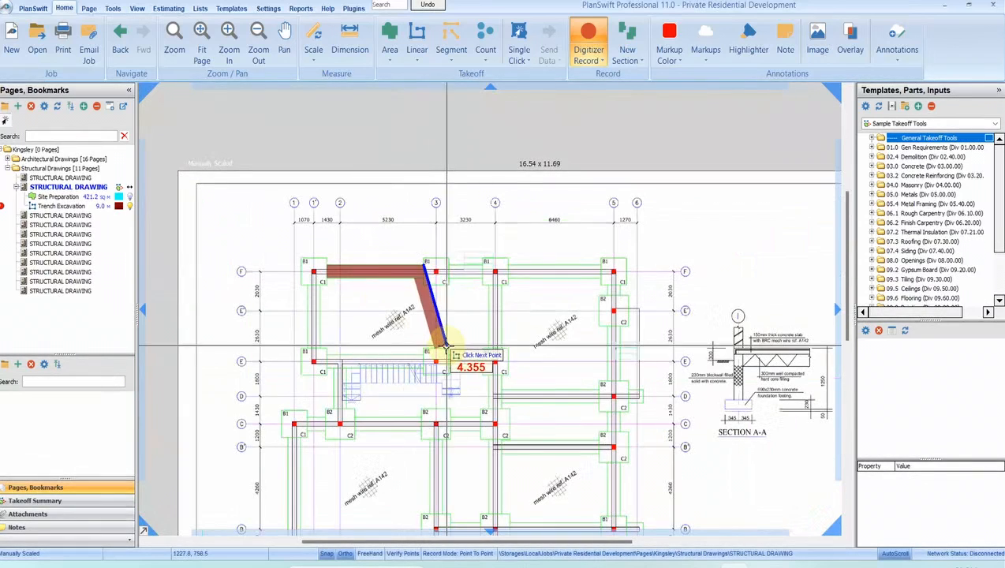
key(Return)
- Trace the trench along gridline F between the B1 pads at gridlines 3 and 4, about 1.8 m long
scroll(517, 273, up, 3)
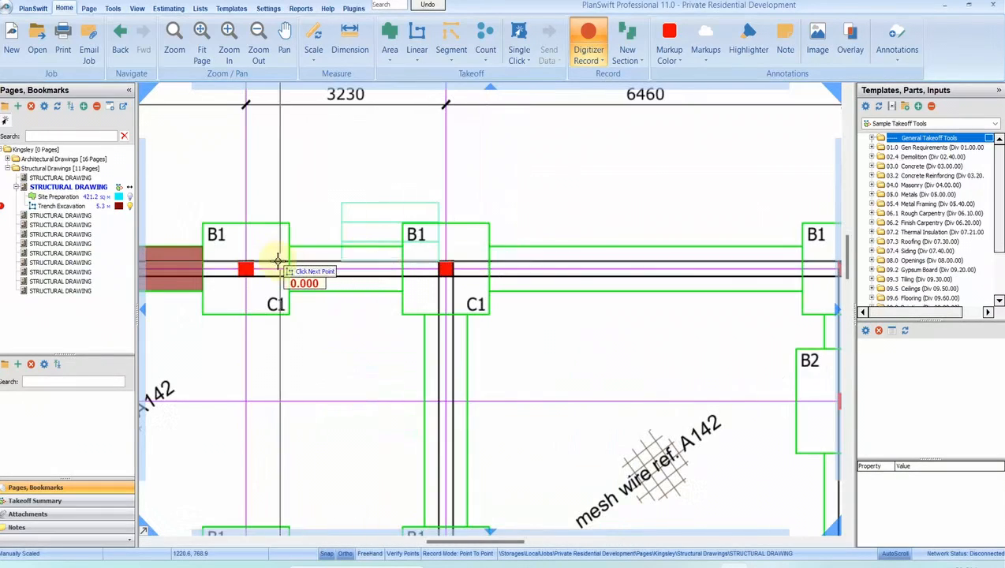
scroll(314, 223, up, 4)
scroll(344, 226, down, 1)
scroll(344, 226, down, 2)
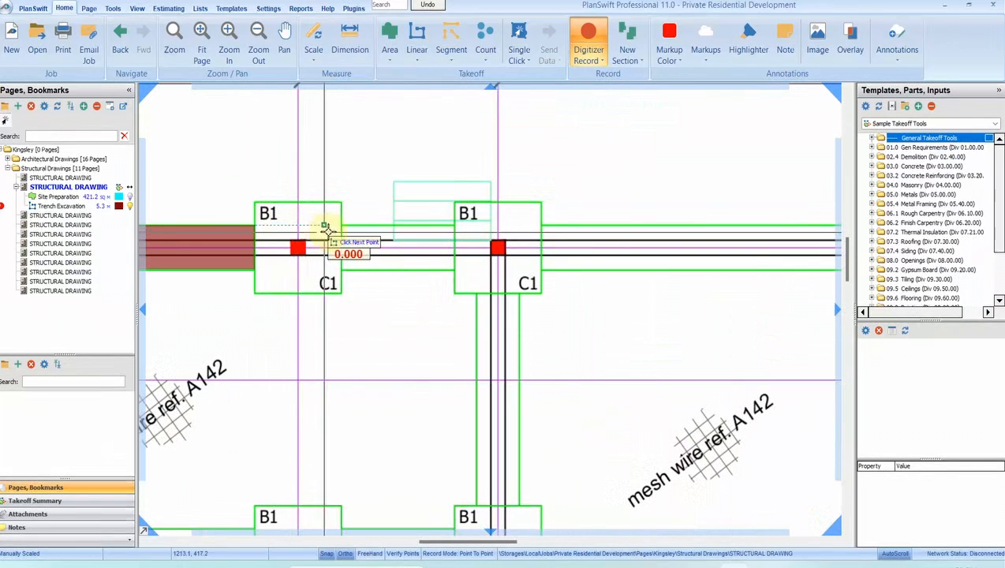
scroll(338, 226, up, 1)
scroll(339, 228, up, 2)
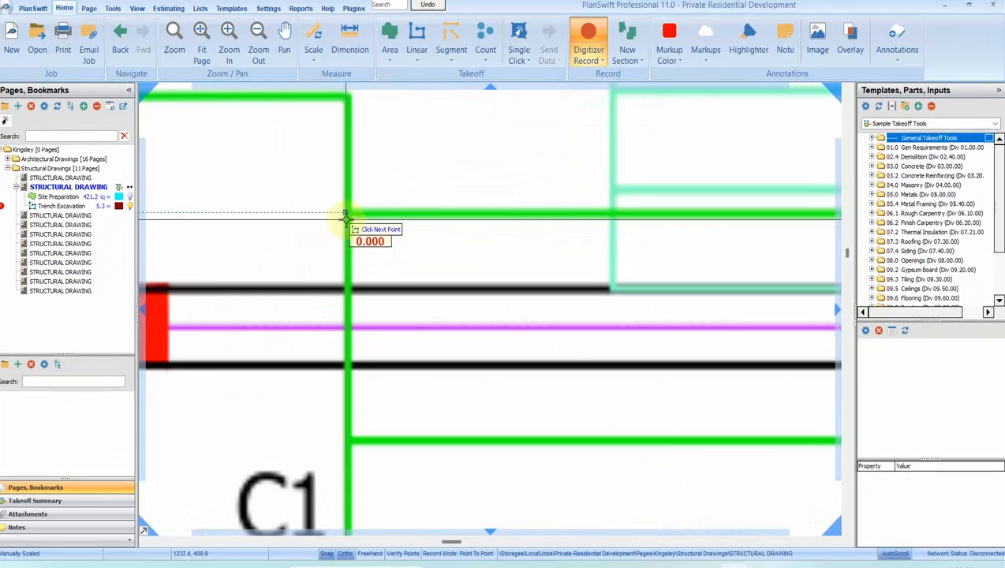
scroll(351, 216, down, 4)
scroll(450, 219, up, 4)
scroll(358, 239, up, 1)
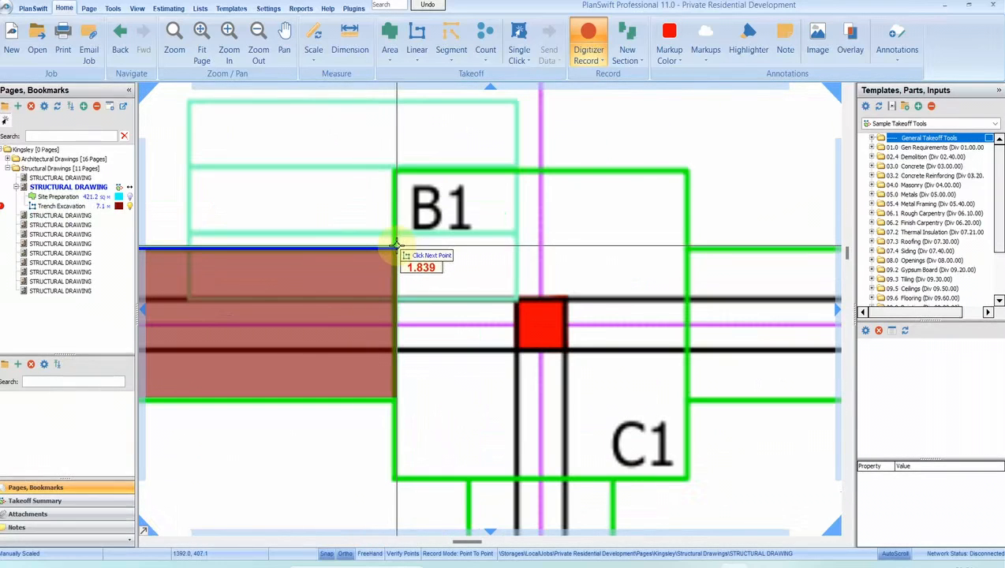
click(393, 248)
scroll(392, 249, down, 2)
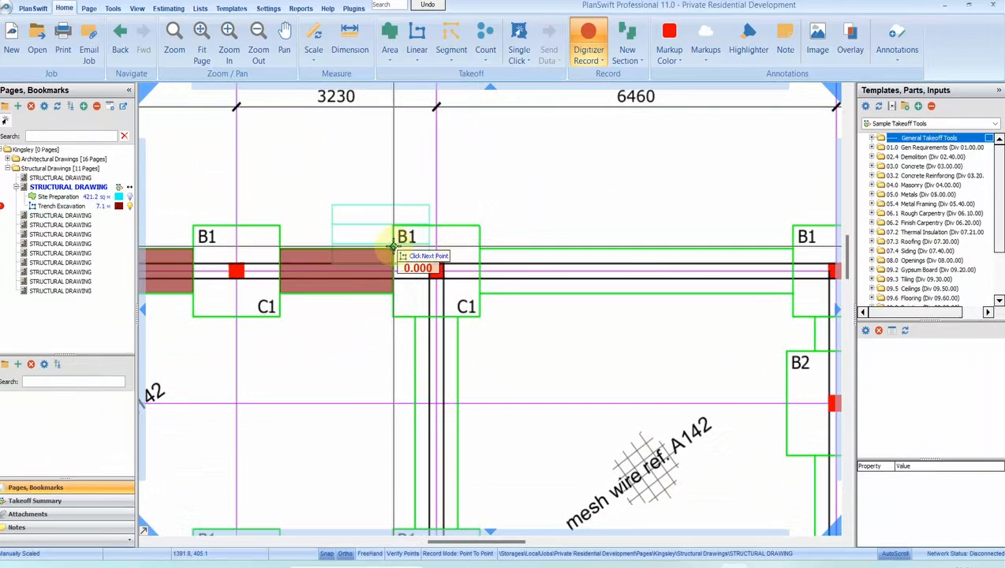
- Trace the trench along gridline F between the B1 pads at gridlines 4 and 5, about 5.1 m long
scroll(480, 251, up, 2)
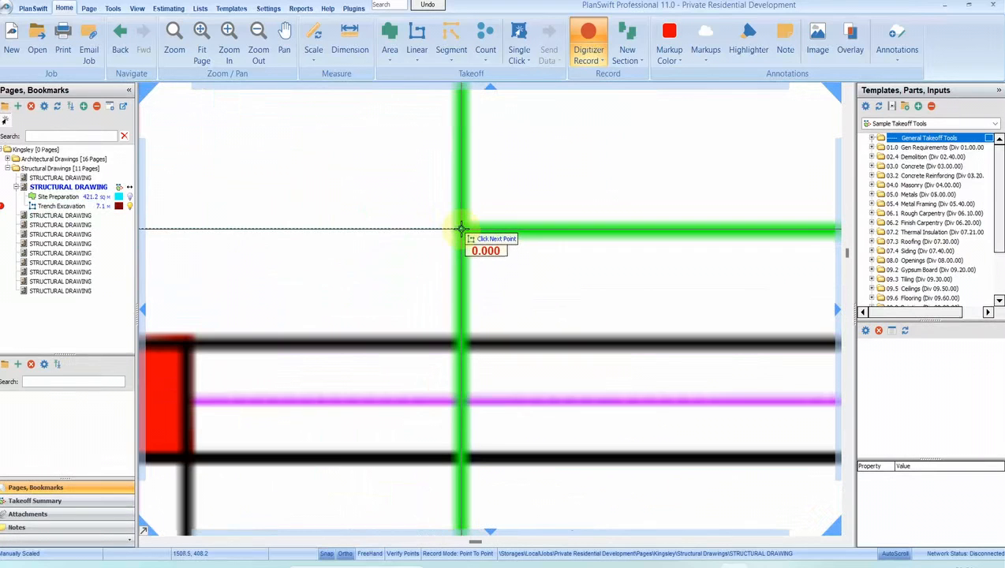
scroll(454, 228, down, 5)
scroll(607, 278, up, 5)
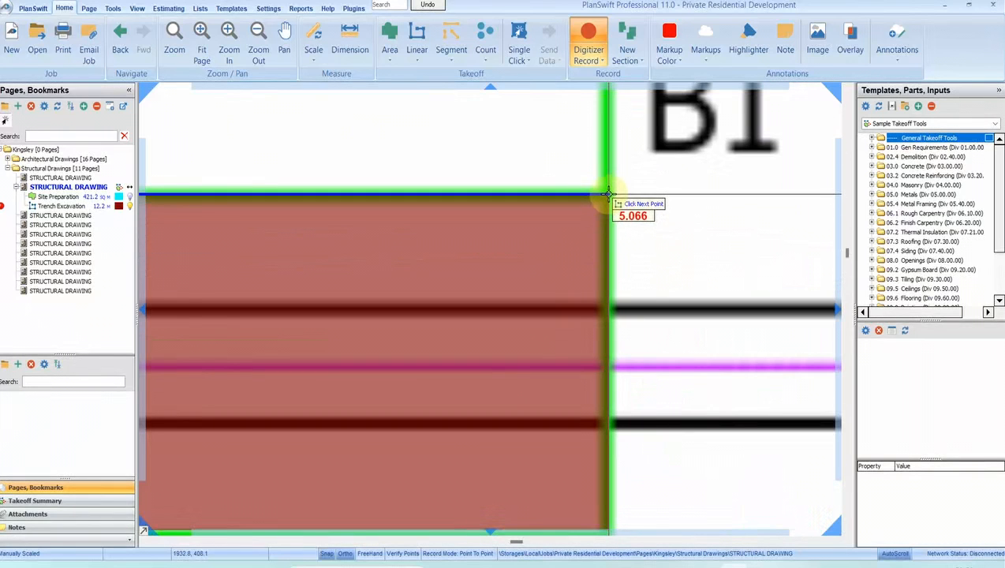
click(607, 193)
scroll(612, 292, down, 5)
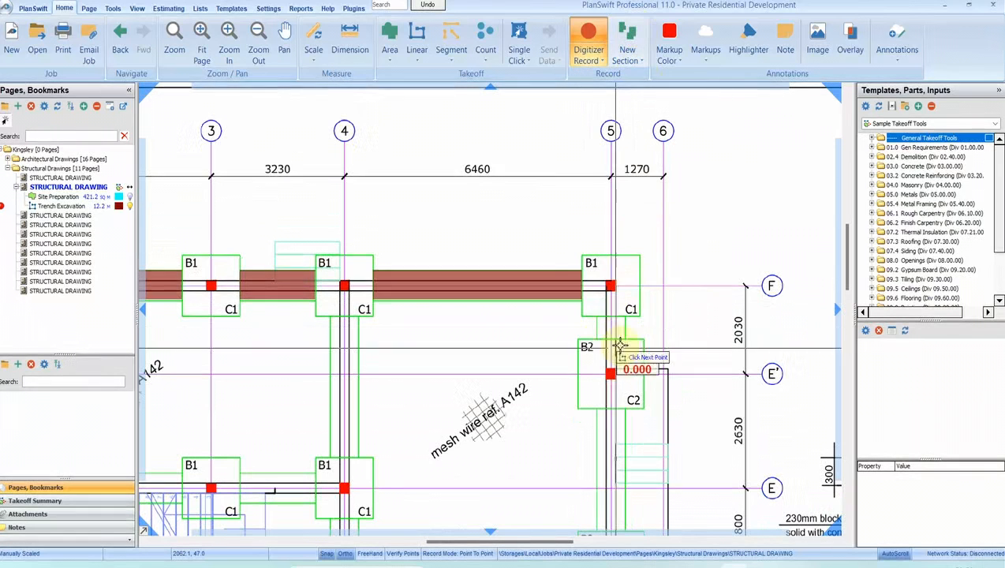
- Trace the short trench on gridline 5 between the pads at gridlines F and E', about 0.55 m long
scroll(624, 331, up, 5)
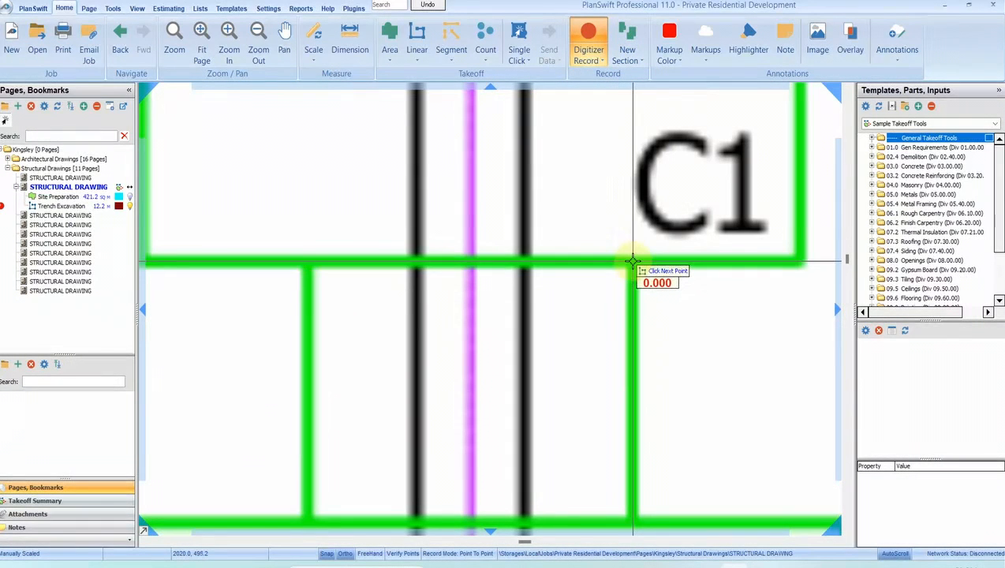
scroll(631, 274, down, 3)
scroll(637, 332, up, 4)
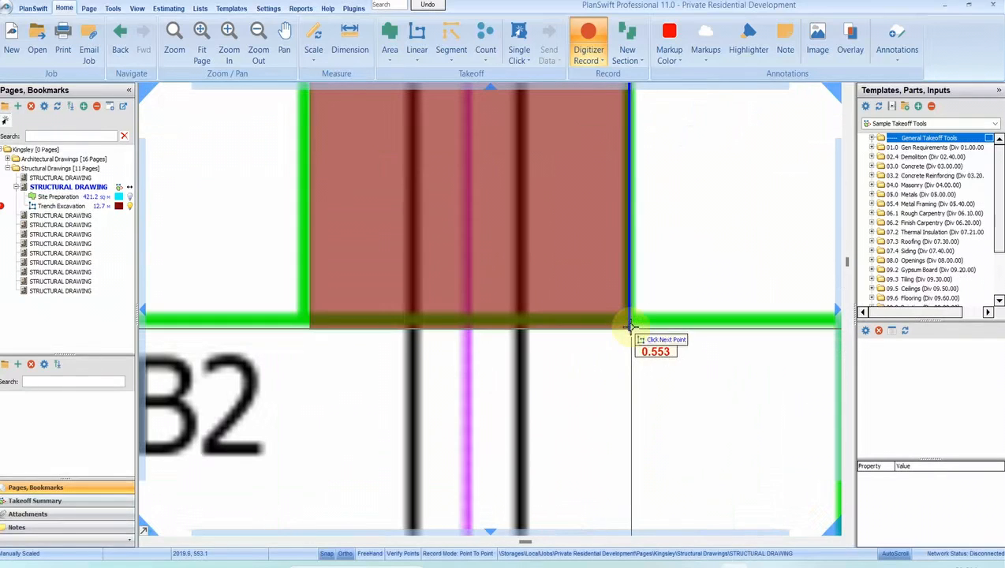
scroll(629, 320, down, 4)
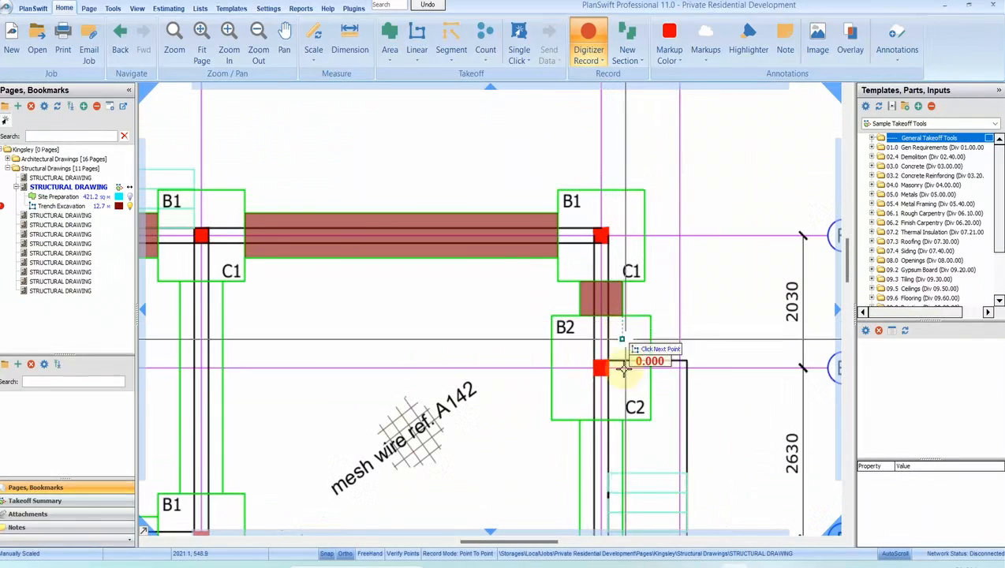
- Trace the trench on gridline 5 between the B2 pads at gridlines E' and D, about 2.8 m long
drag(625, 386, 615, 285)
scroll(615, 324, up, 4)
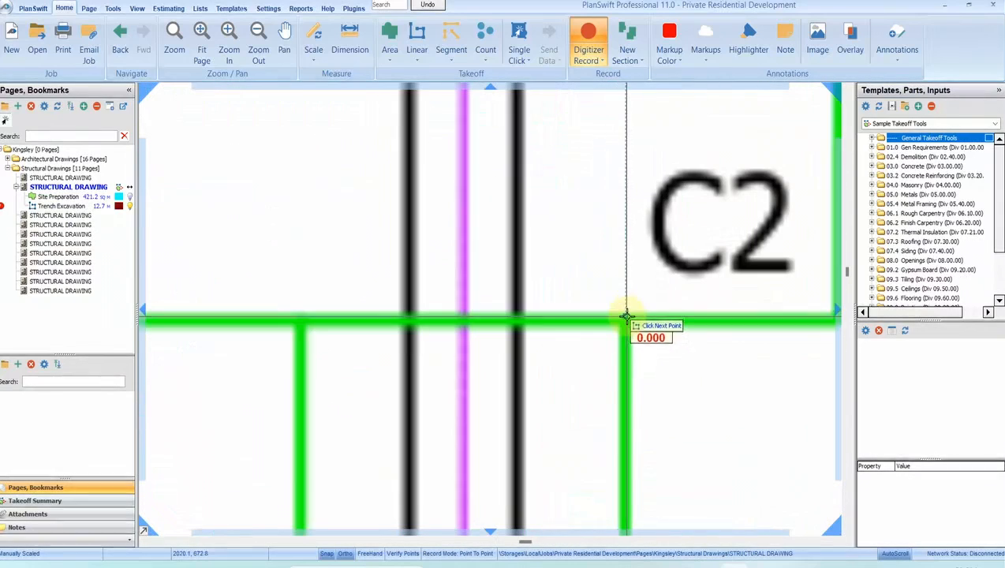
scroll(626, 322, down, 3)
scroll(625, 322, down, 3)
scroll(612, 400, up, 6)
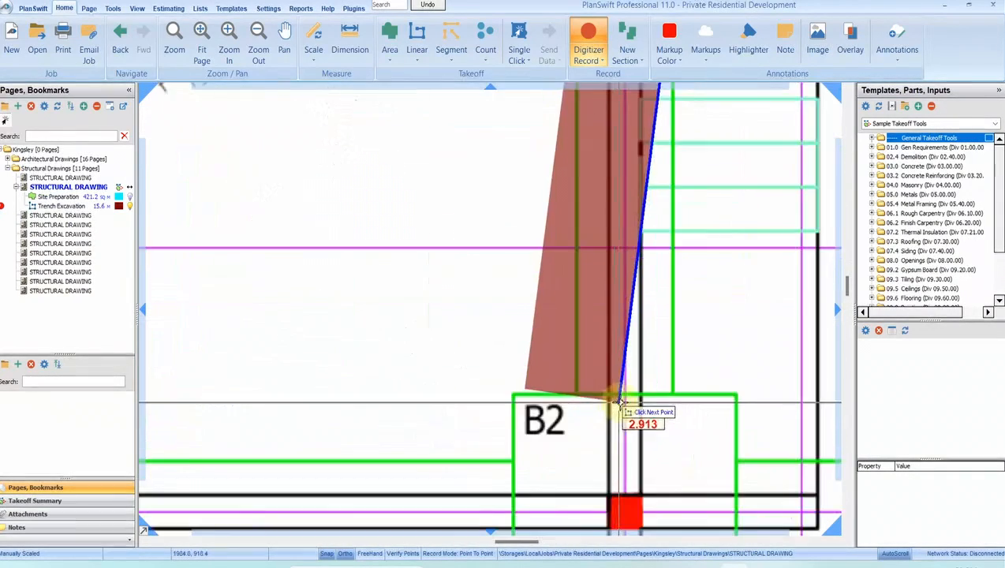
click(801, 376)
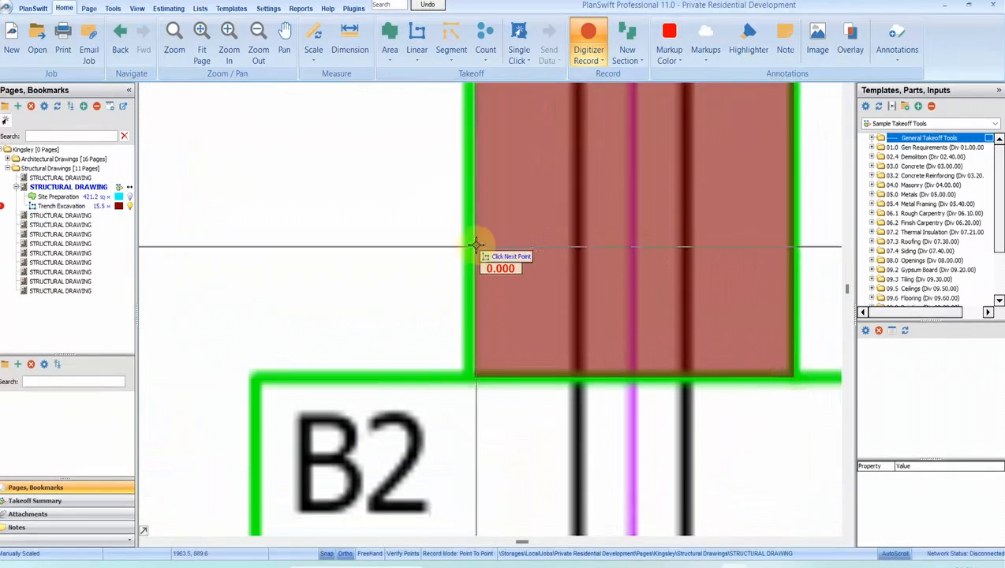
- Trace the trench on gridline 5 between the B2 pads at gridlines D and B', about 1.1 m long
scroll(478, 235, down, 4)
scroll(498, 262, up, 1)
scroll(497, 260, up, 2)
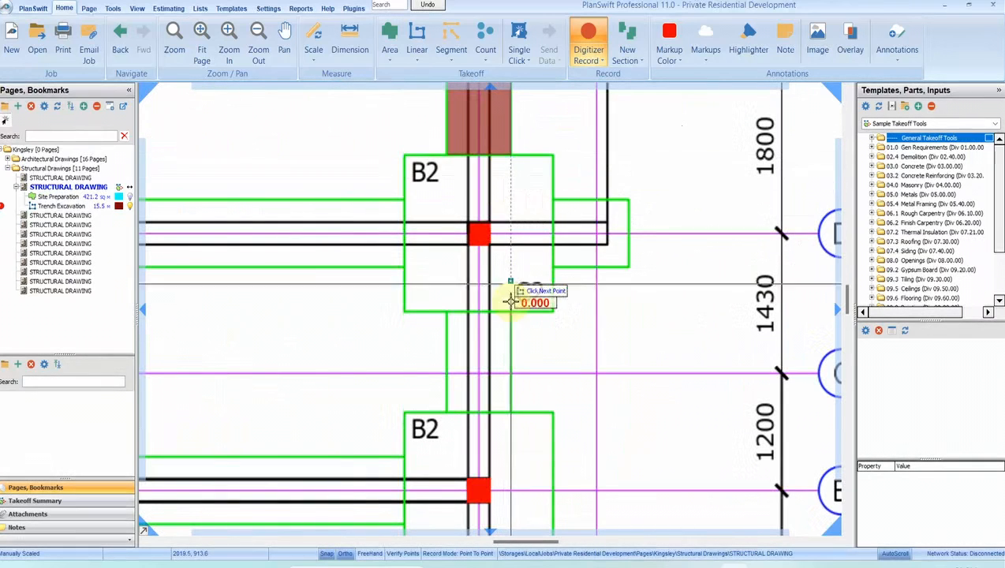
scroll(510, 288, up, 4)
scroll(511, 280, down, 4)
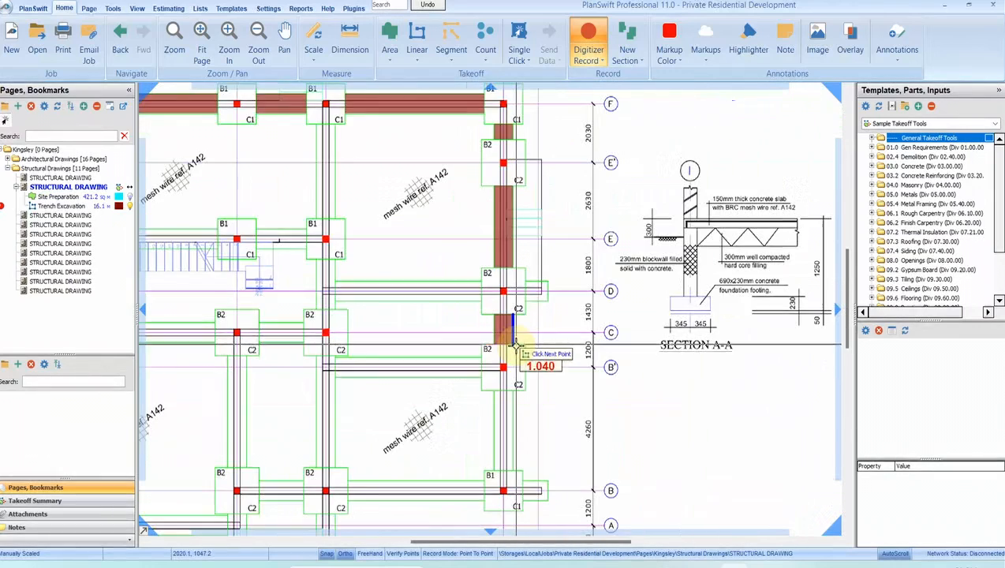
scroll(503, 343, up, 3)
click(502, 335)
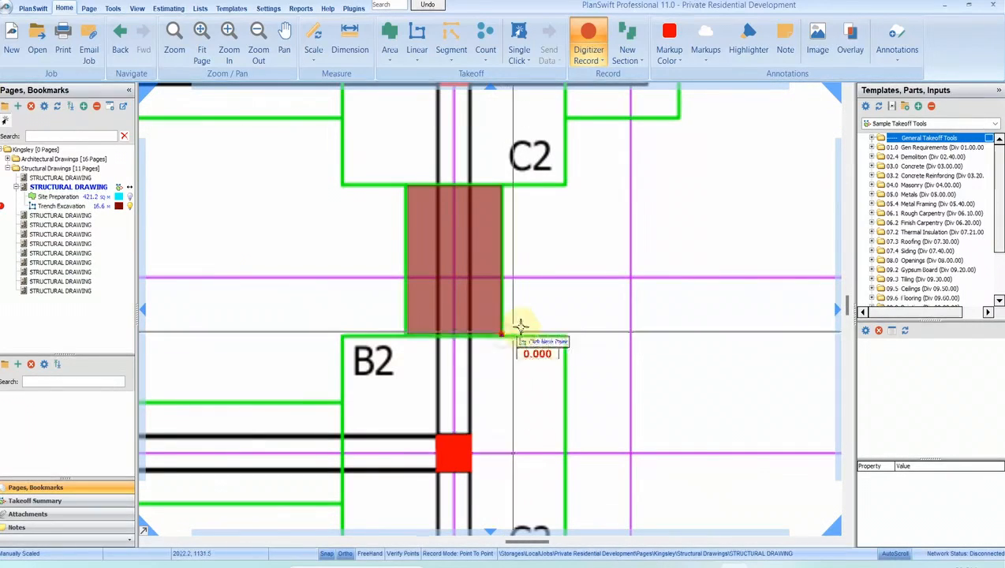
- Trace the short trench stub on gridline D from its outer end to the B2 pad at gridline 5, about 0.8 m long
scroll(532, 285, down, 4)
scroll(615, 290, up, 6)
scroll(714, 379, down, 4)
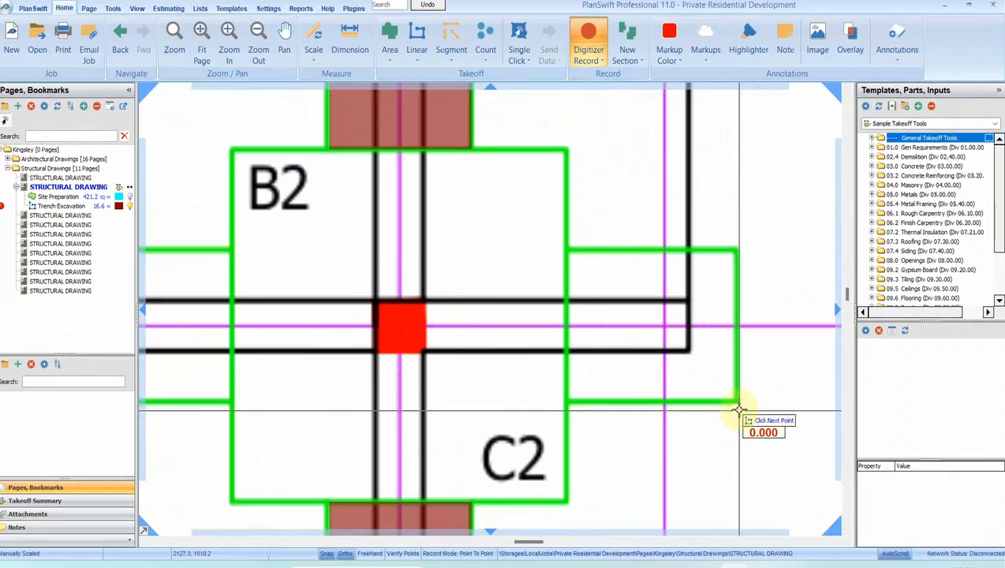
click(565, 403)
scroll(565, 404, down, 4)
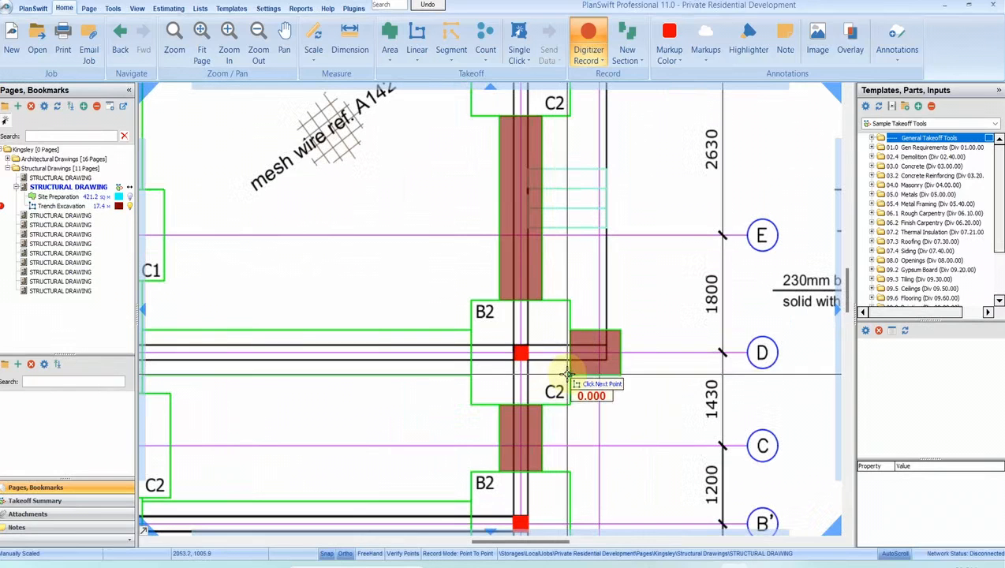
- Trace the trench along gridline D from the B2 pad at gridline 5 to the trench edge at gridline 4, about 5.3 m long
scroll(491, 373, up, 5)
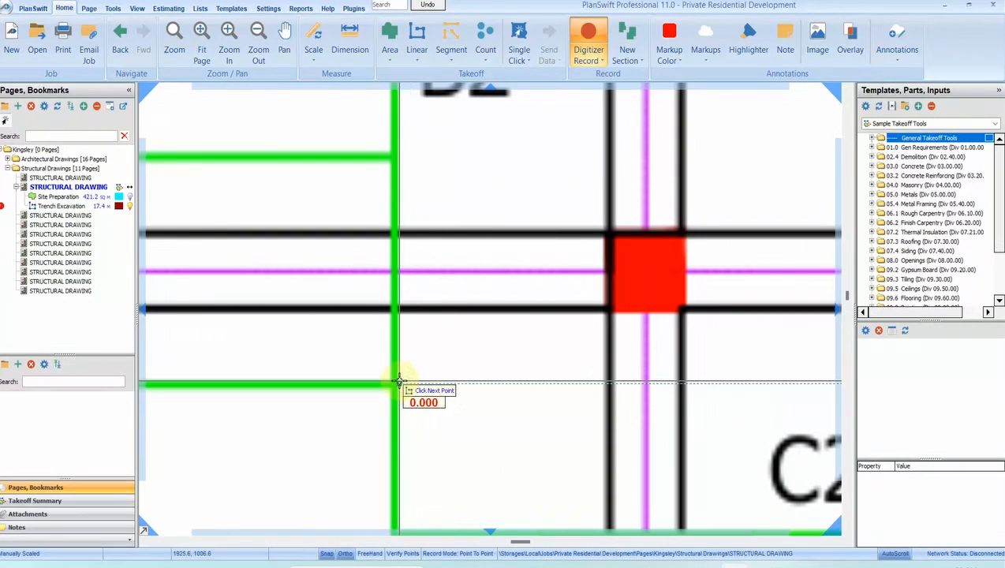
scroll(395, 384, down, 5)
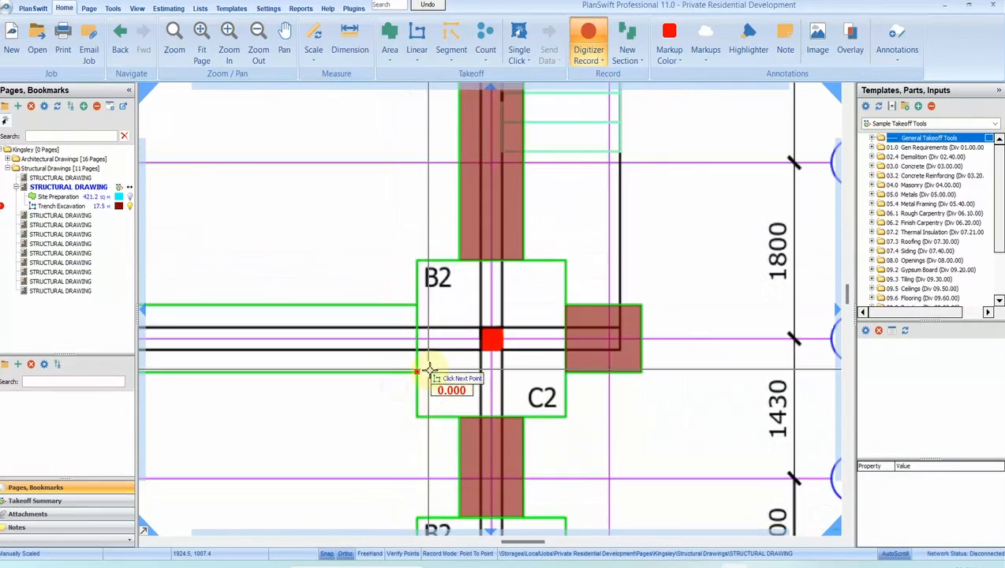
scroll(209, 367, up, 5)
scroll(210, 359, up, 3)
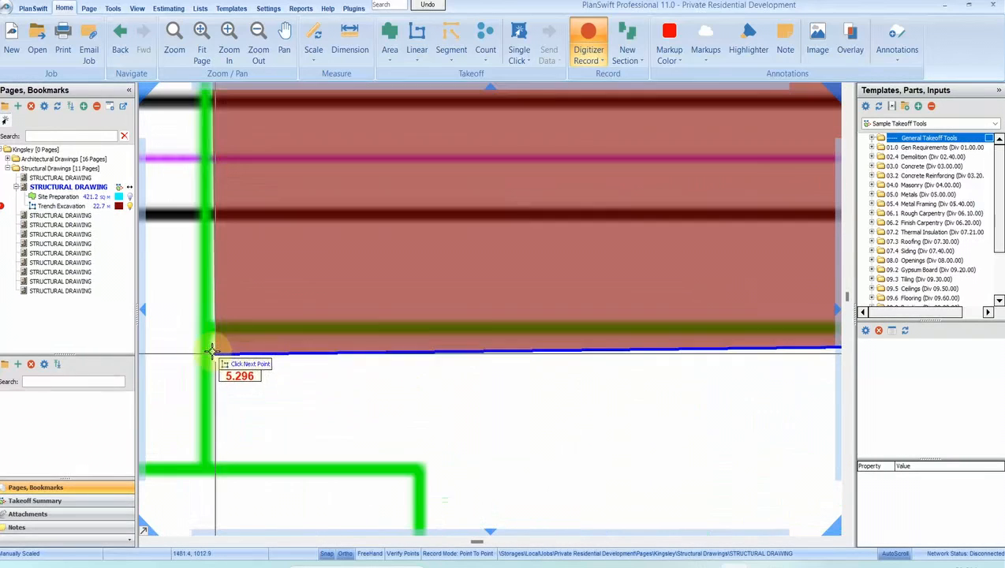
click(206, 327)
scroll(310, 307, down, 3)
right_click(347, 313)
- Trace the trench on gridline 4 from the B2 pad at gridline C up to the B1 pad at gridline E, about 1.7 m long
scroll(379, 321, down, 2)
drag(341, 356, 385, 315)
scroll(309, 316, up, 3)
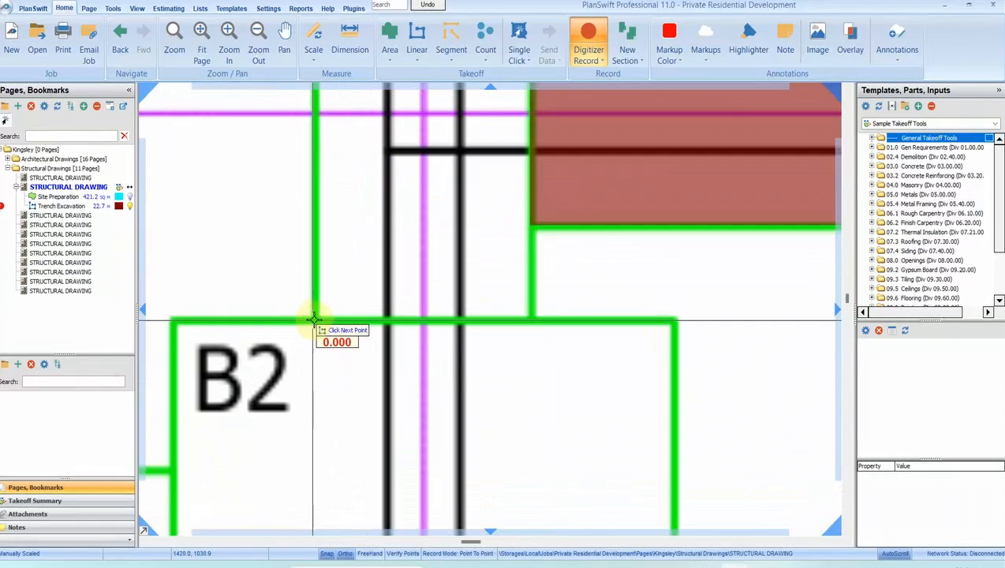
scroll(315, 321, down, 3)
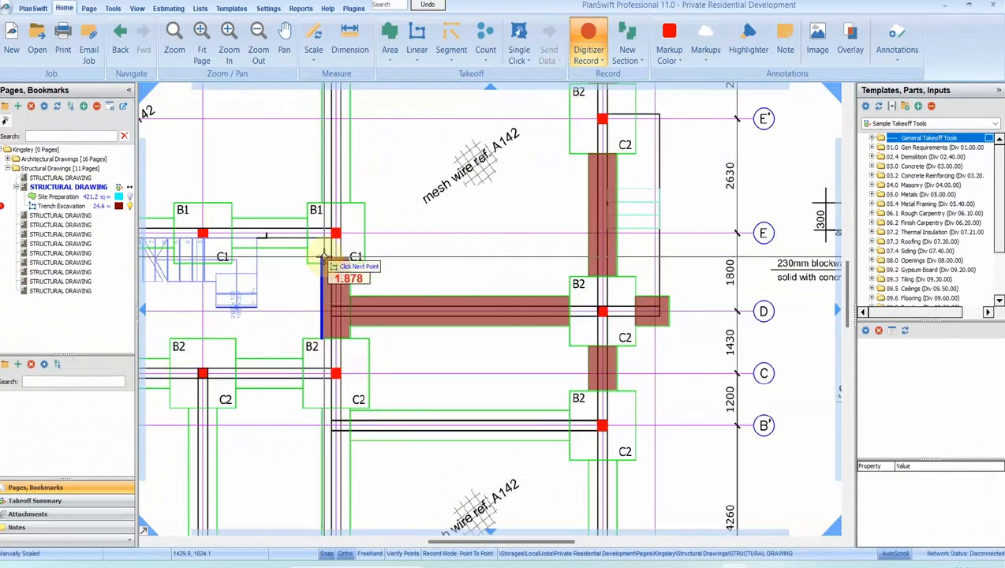
scroll(330, 263, up, 3)
click(308, 248)
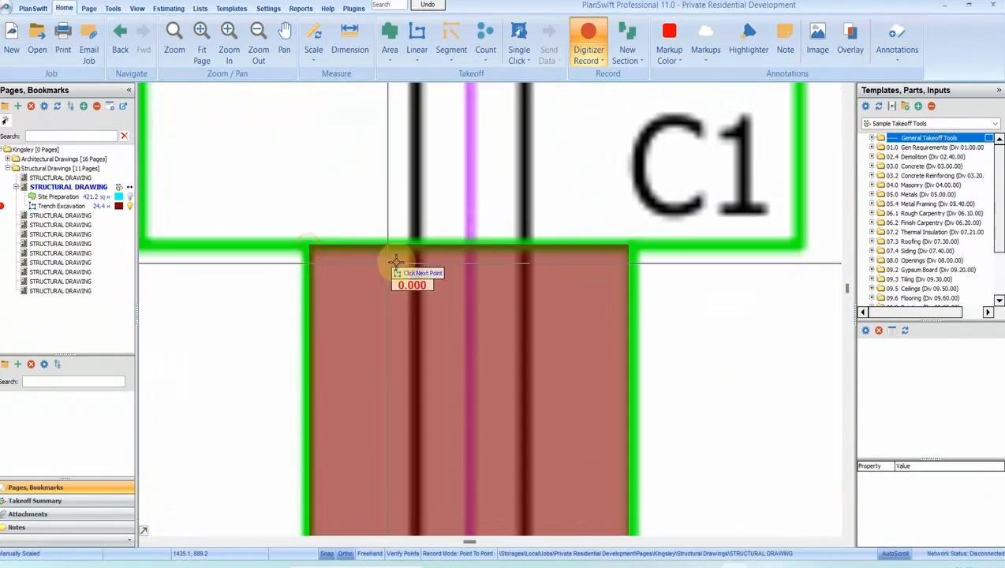
- Trace the trench along gridline 4 from the B2 pad at gridline C down to the B2 pad at gridline B
scroll(371, 269, down, 4)
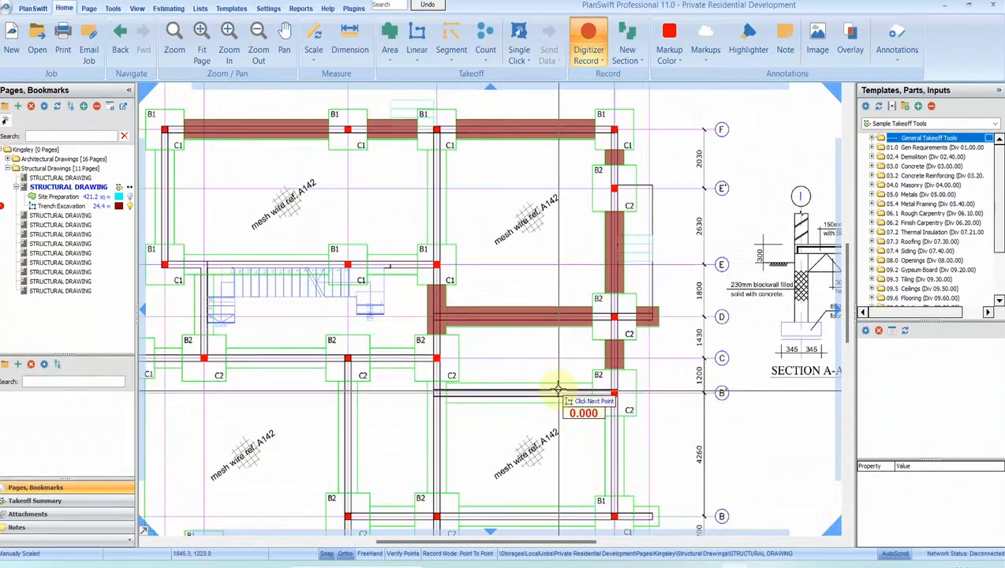
scroll(545, 391, down, 3)
scroll(469, 359, up, 5)
scroll(468, 359, up, 6)
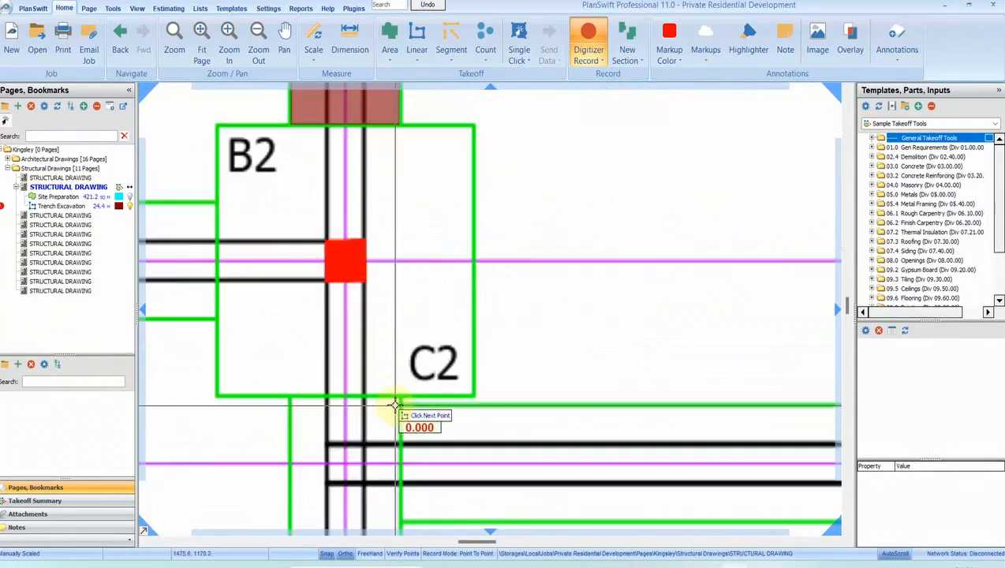
scroll(415, 371, down, 5)
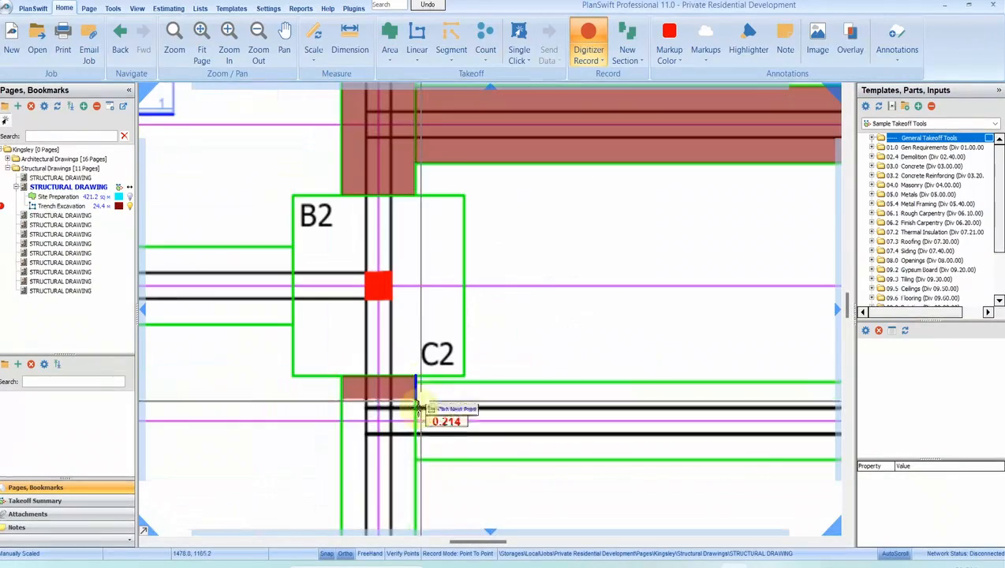
scroll(418, 410, down, 4)
scroll(430, 451, down, 2)
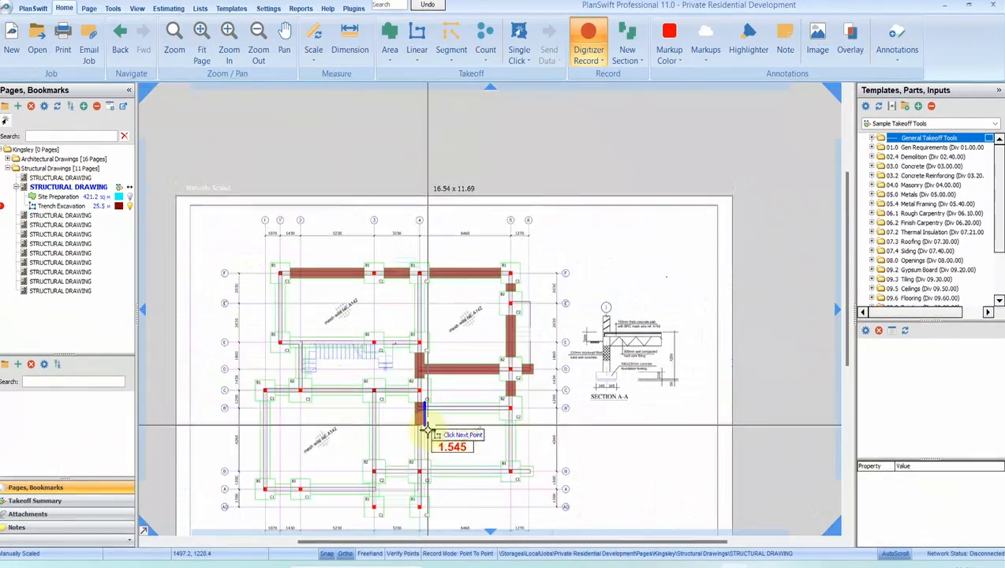
scroll(426, 470, up, 6)
scroll(419, 407, down, 6)
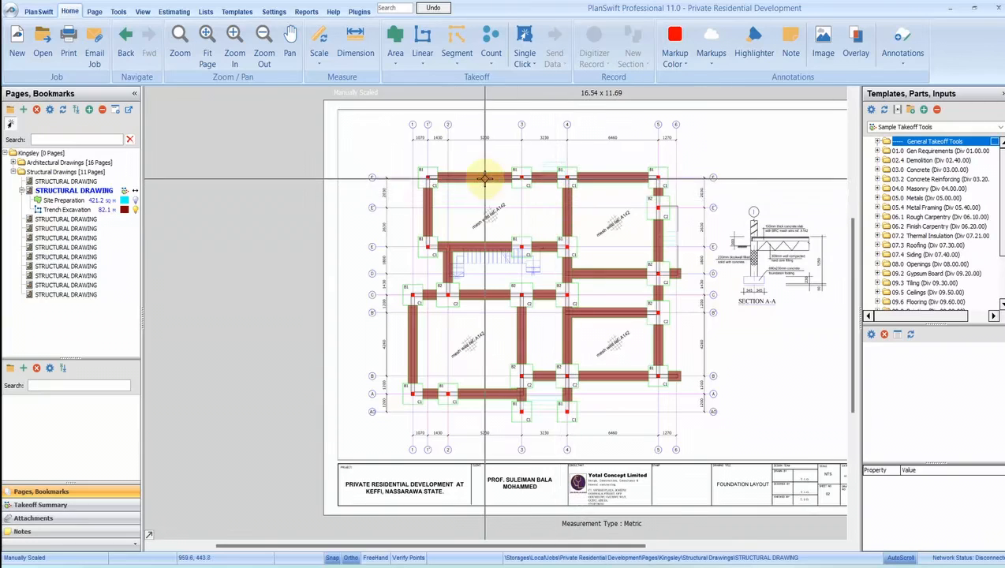
- Switch to the Excel taking-off sheet and set the Trench 690mm length to 82.1
click(94, 210)
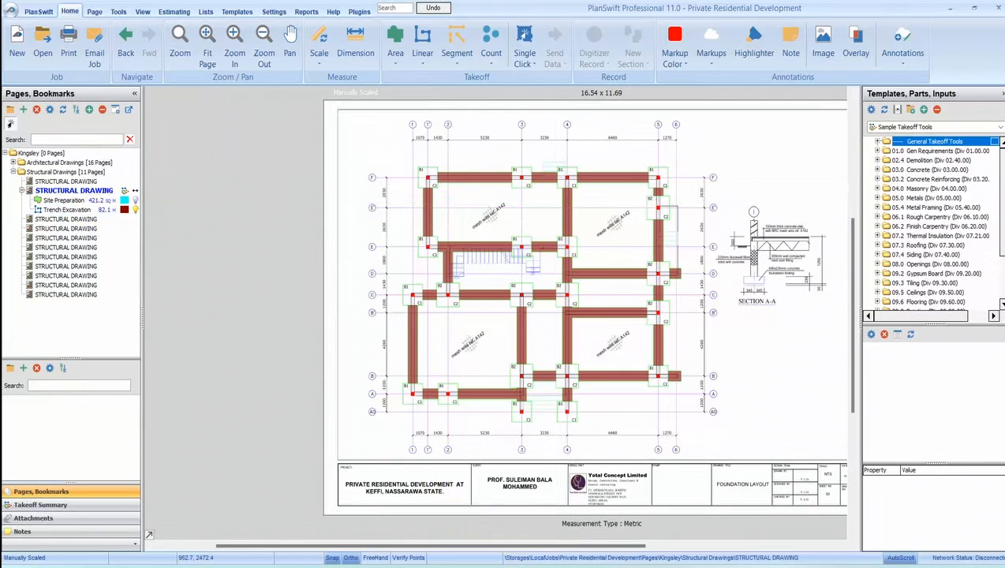
key(alt+Tab)
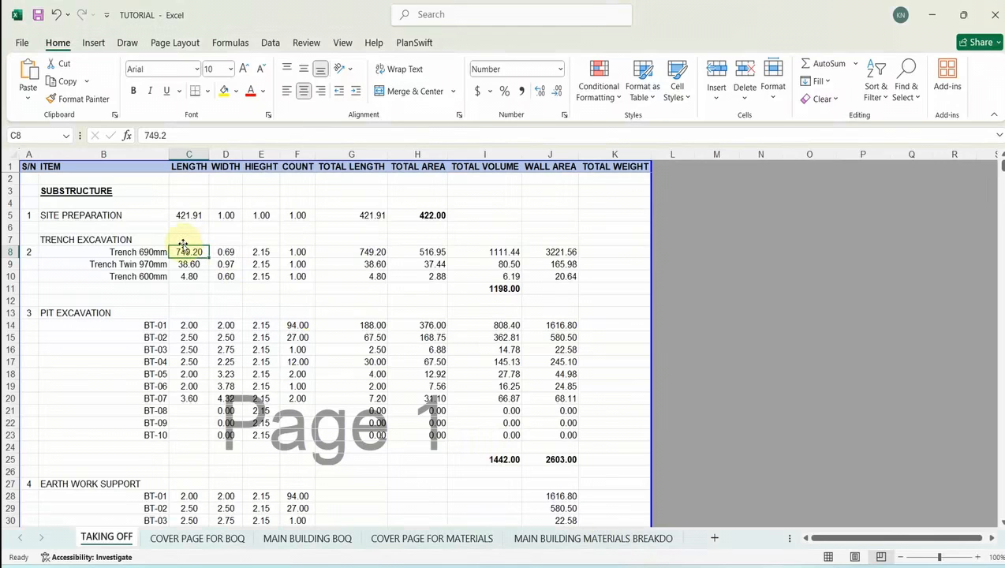
text(82.1)
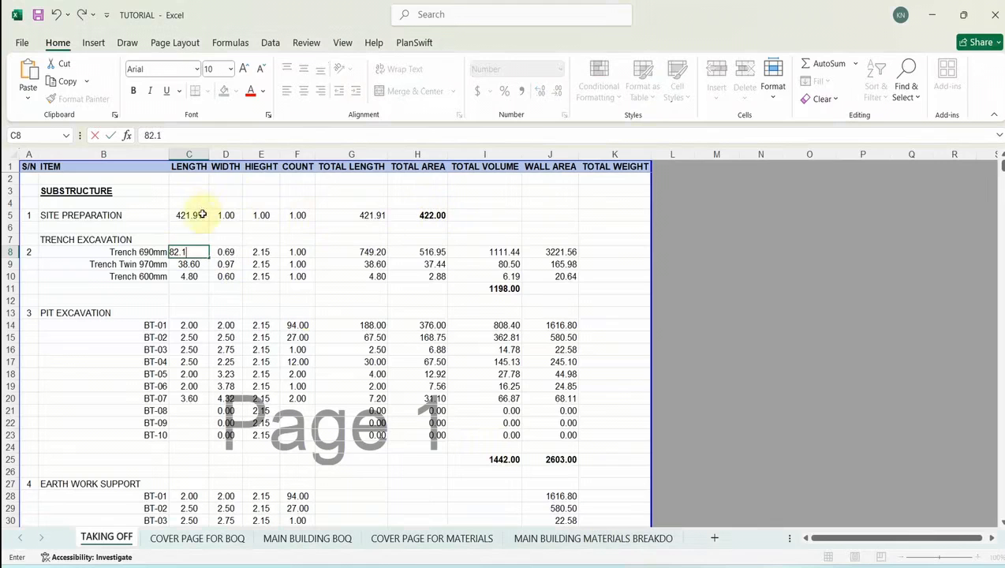
- Correct the site preparation length to 421.19
click(202, 215)
drag(182, 138, 181, 142)
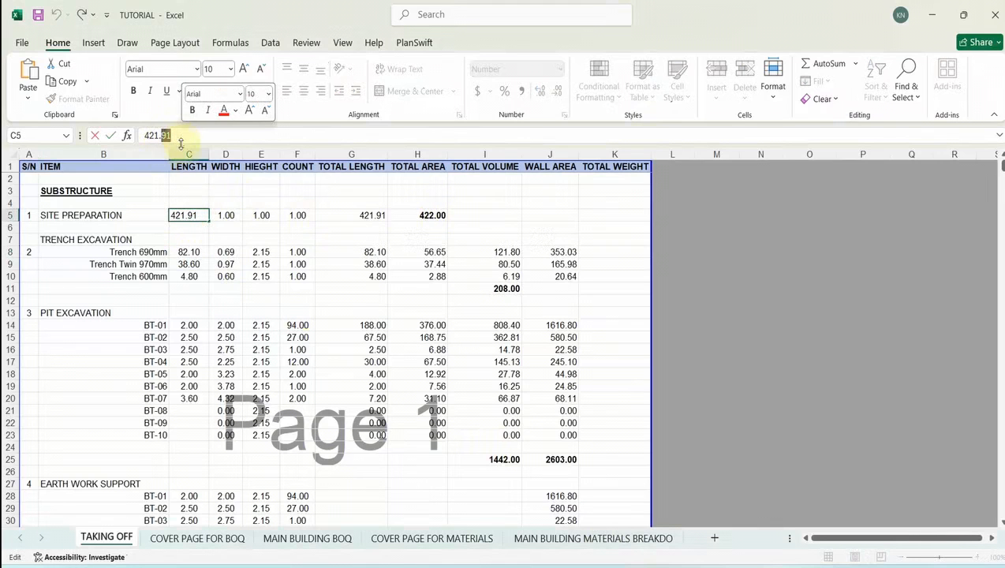
text(19)
click(189, 239)
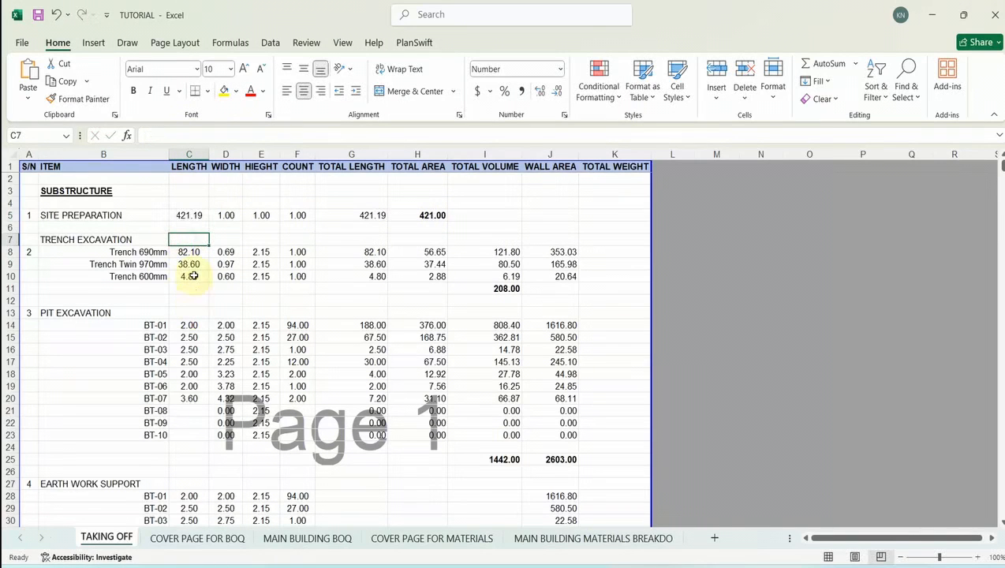
- Clear the lengths and counts of the Trench Twin 970mm and Trench 600mm rows
drag(189, 275, 190, 278)
key(Delete)
drag(298, 263, 294, 271)
key(Delete)
click(300, 251)
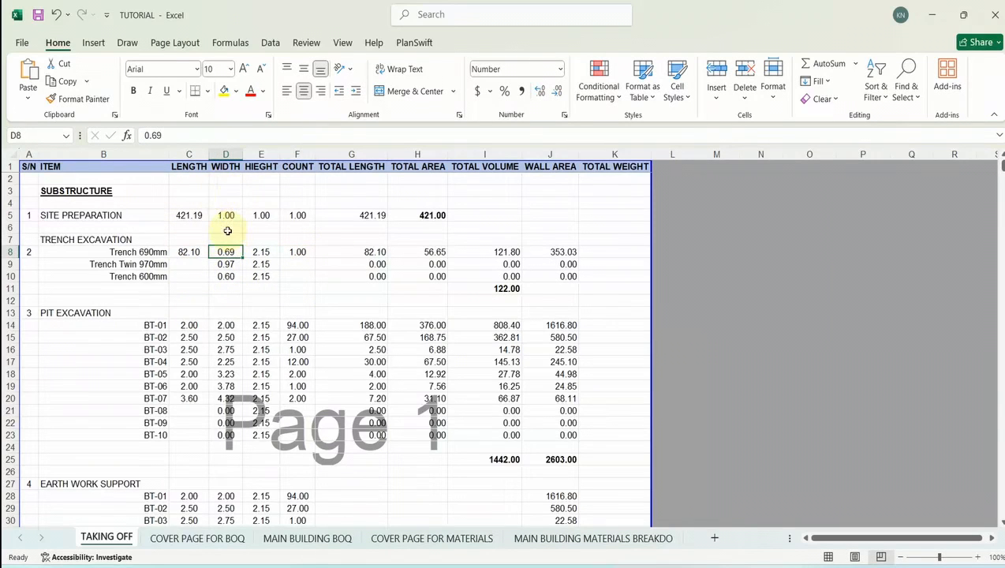
- Set the Trench 690mm width to 0.68 and its height to 1.2
click(154, 135)
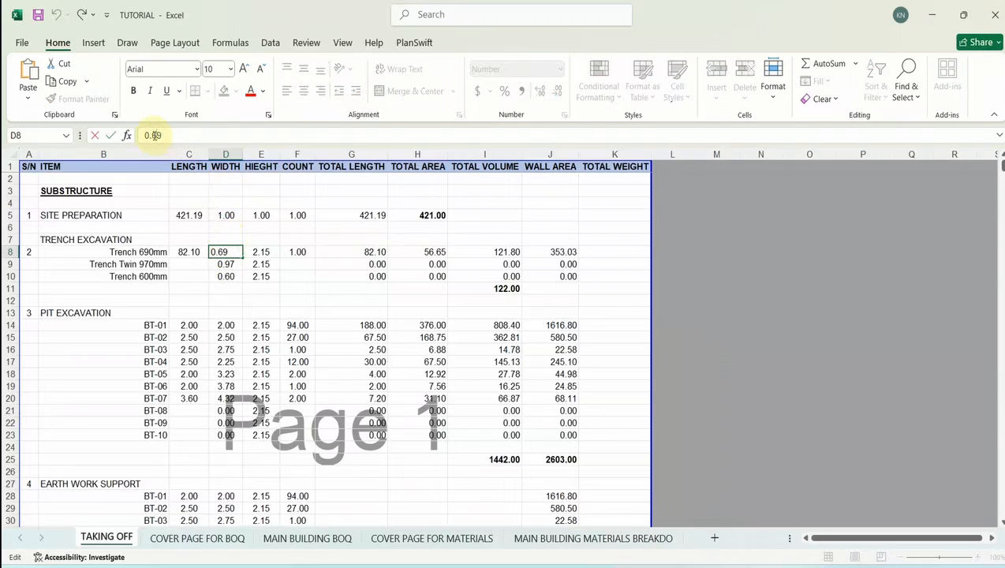
text(6)
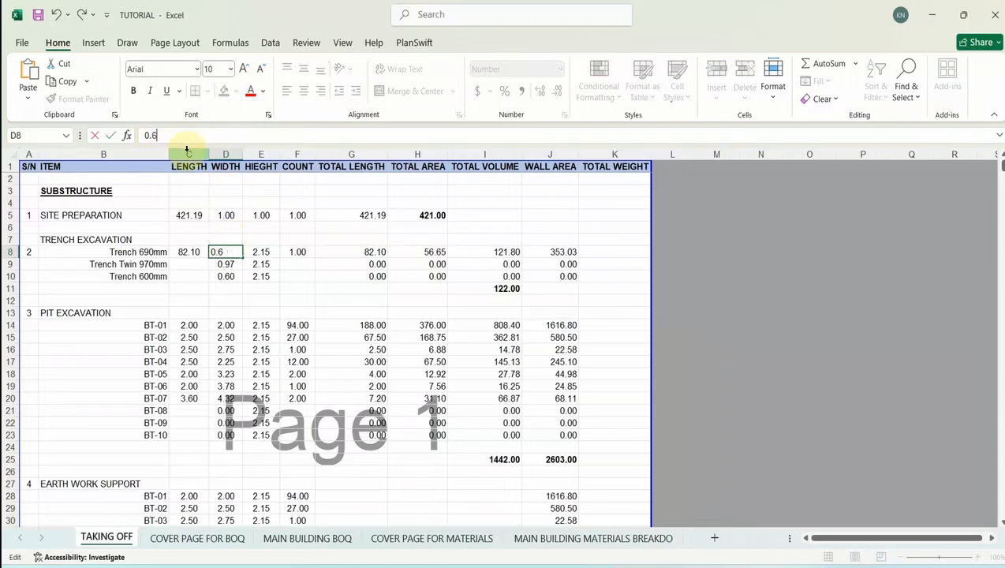
click(228, 288)
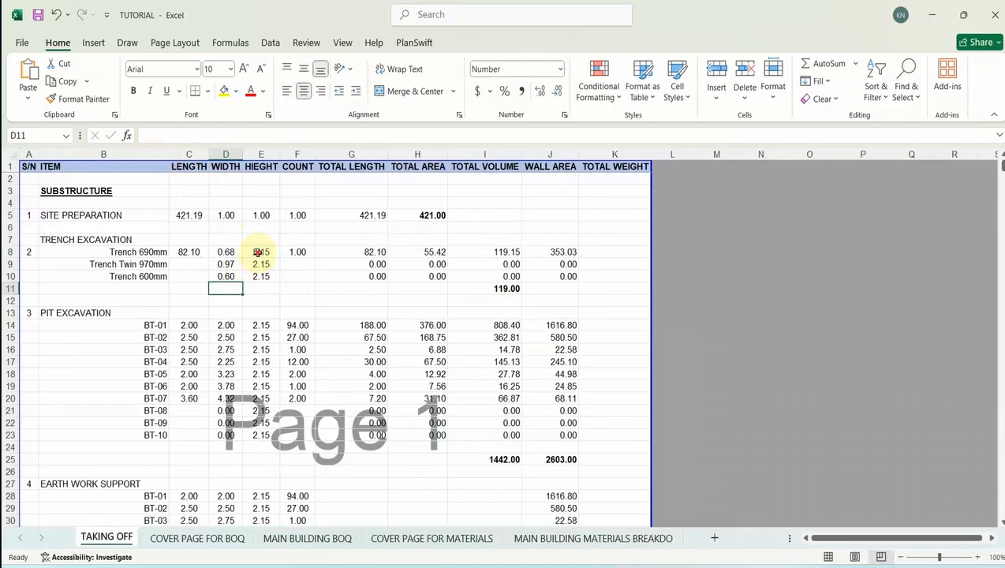
click(261, 252)
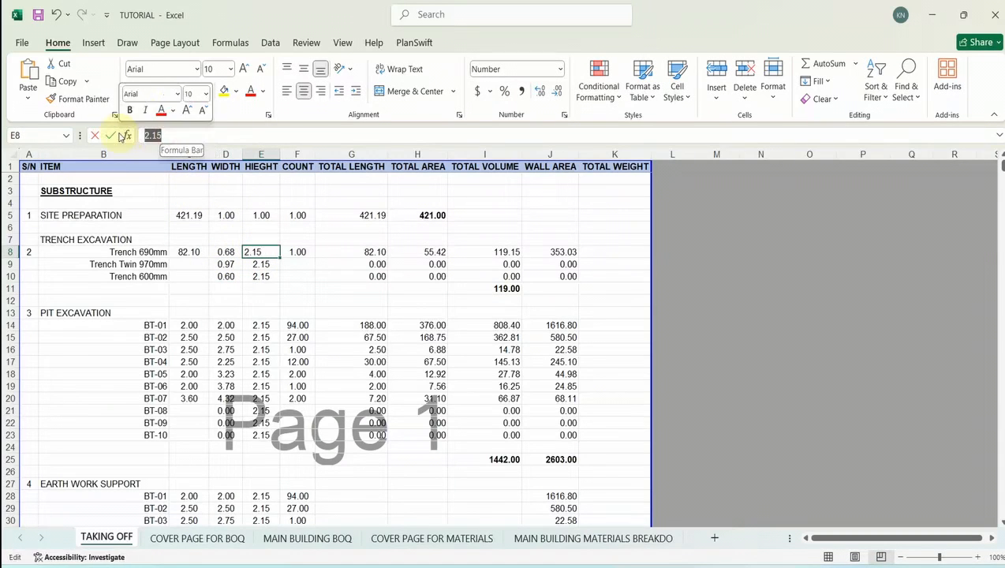
text(1.2)
click(204, 252)
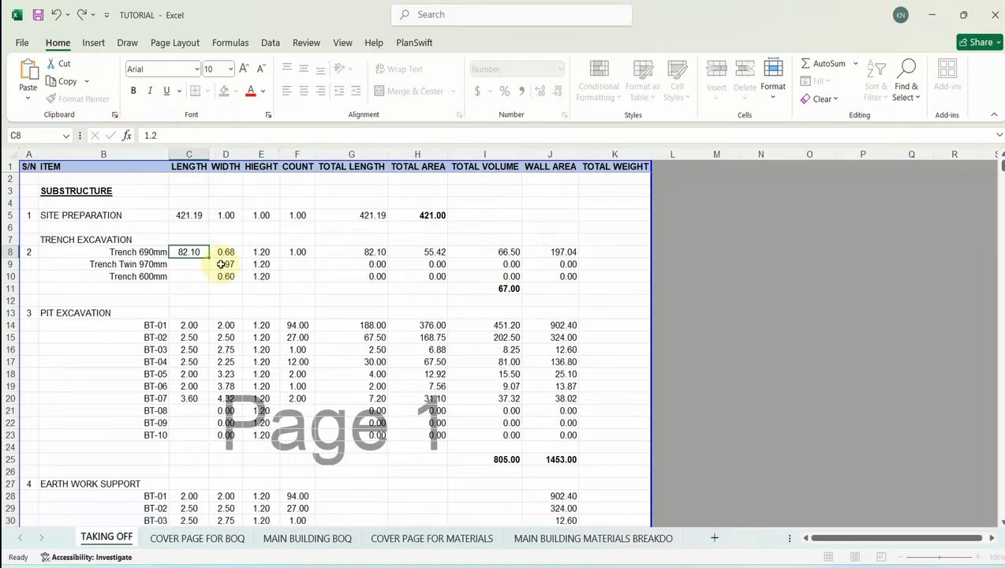
- Check the trench excavation volume in the taking-off sheet, the main building BOQ and the materials breakdown
click(298, 252)
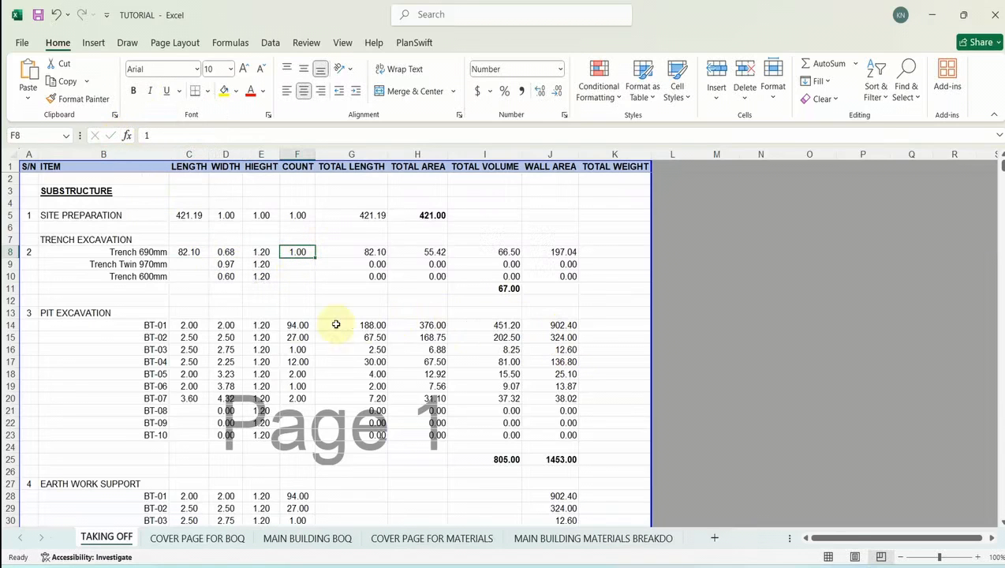
click(509, 289)
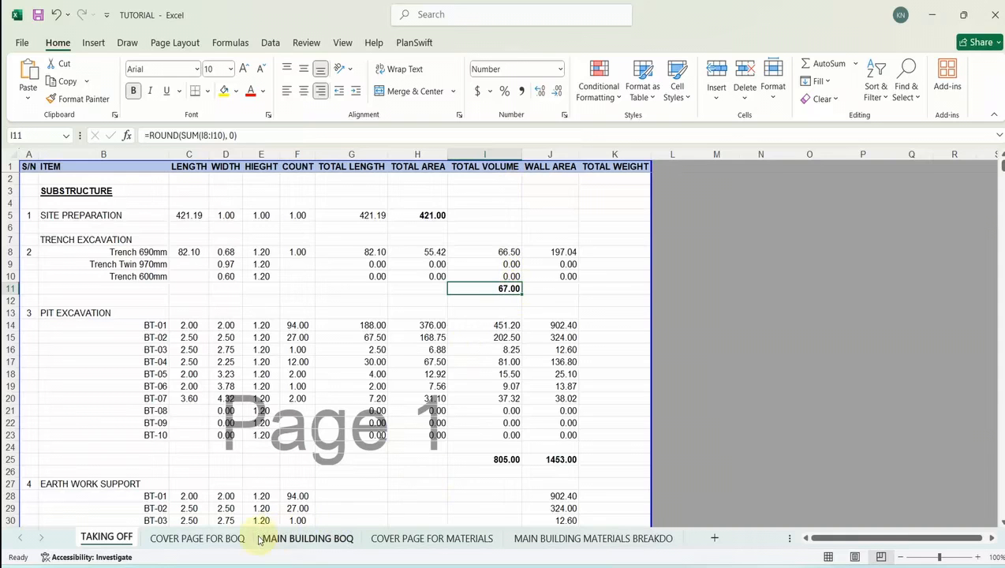
click(307, 539)
scroll(233, 433, down, 5)
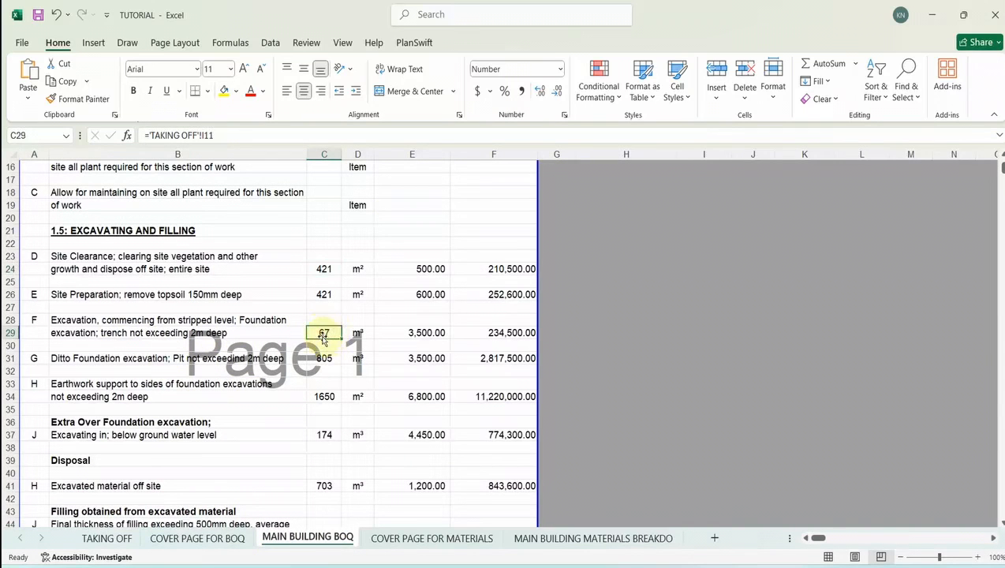
click(550, 541)
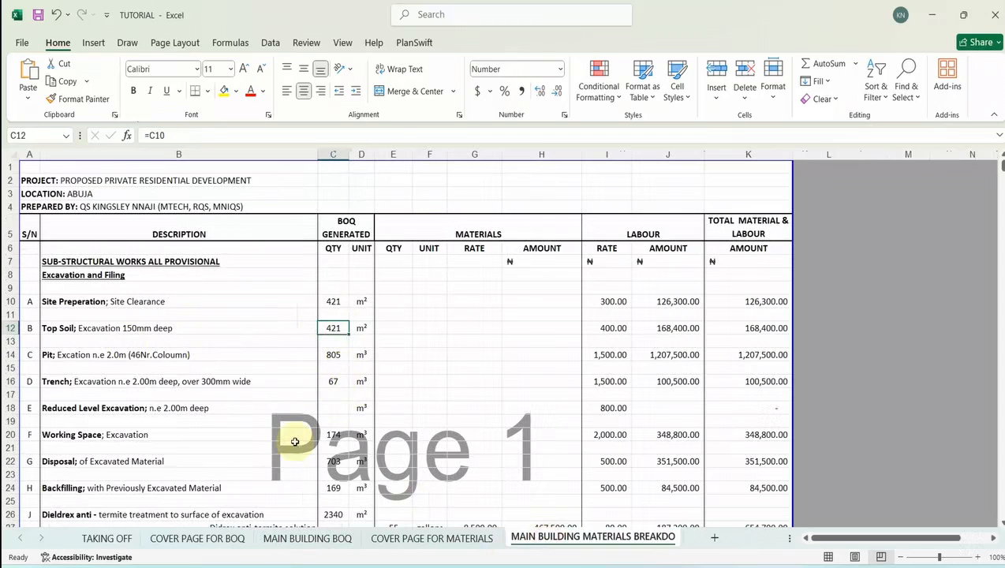
- In the taking-off sheet's pit excavation section, clear the lengths of BT-01 to BT-07 and the widths of BT-03 to BT-10
click(108, 539)
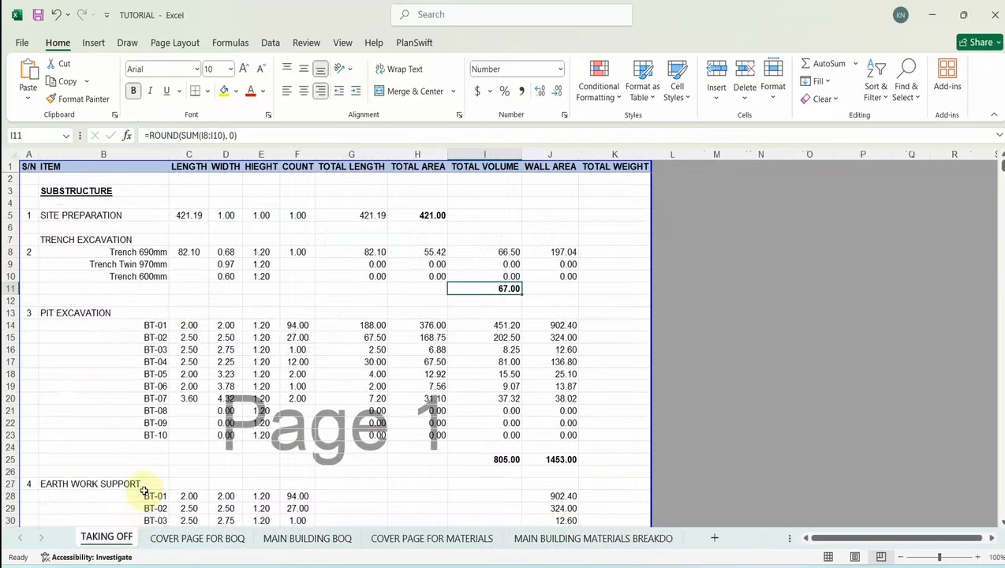
scroll(172, 424, down, 2)
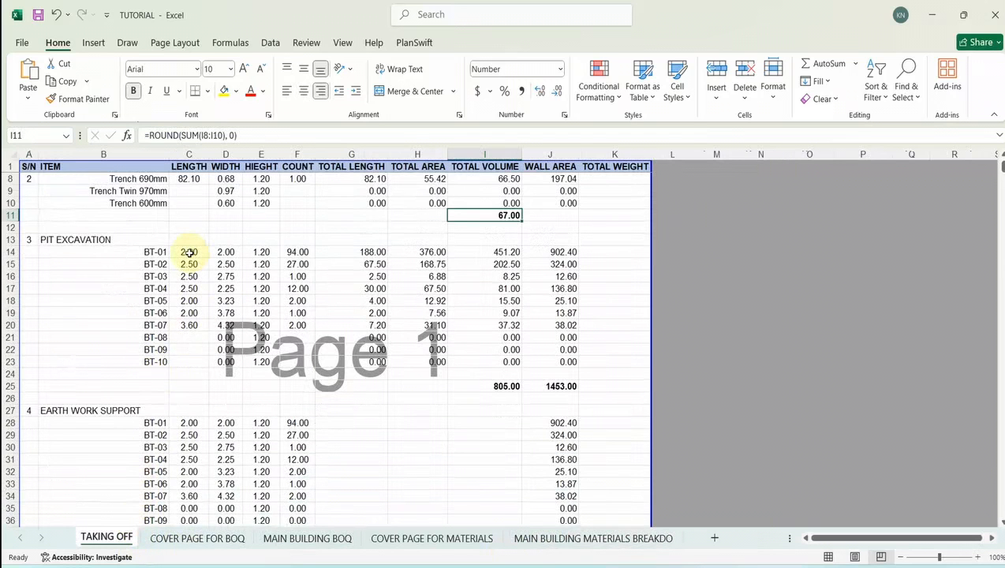
drag(187, 253, 191, 327)
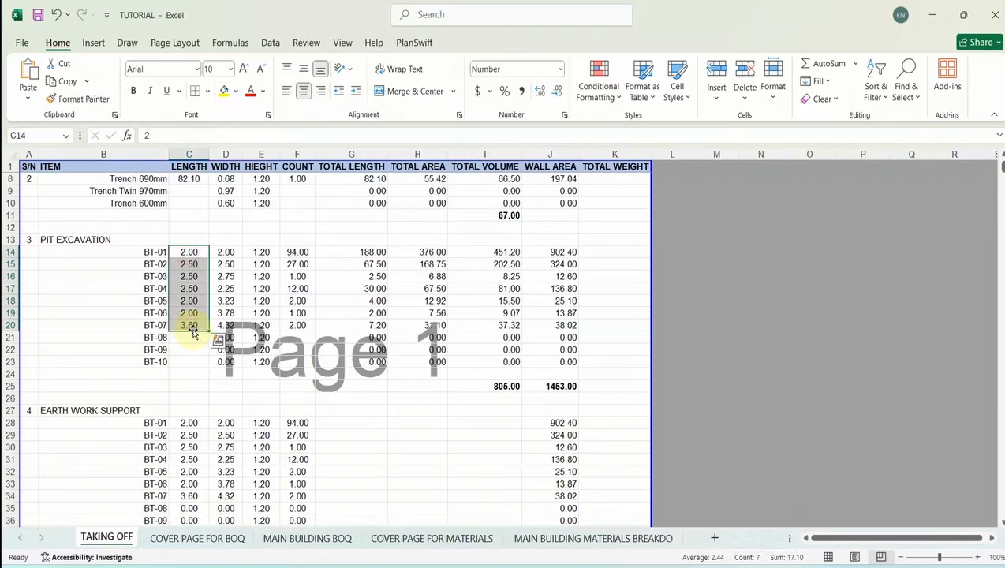
key(Delete)
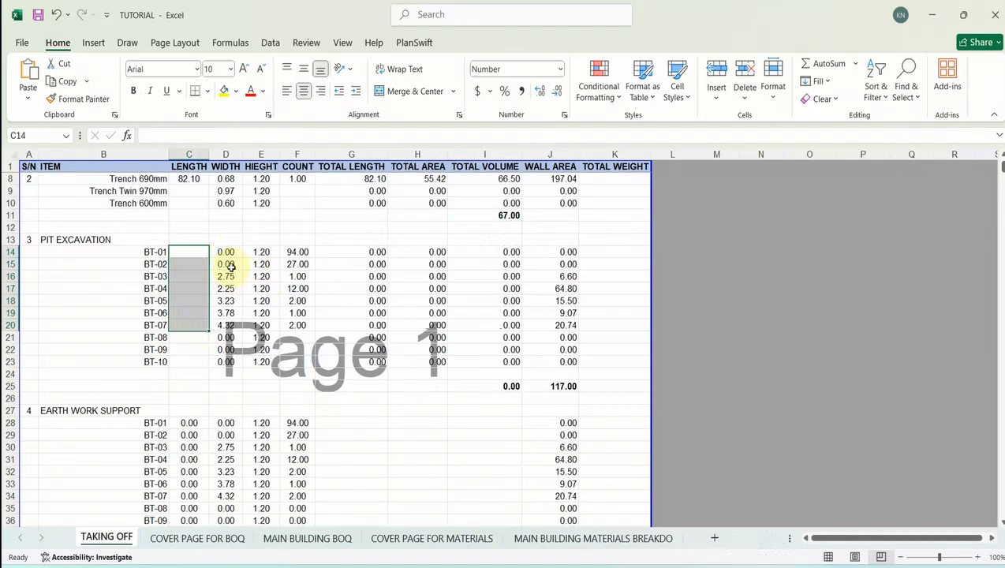
drag(231, 277, 227, 355)
key(Delete)
click(197, 253)
- Clear the pit excavation counts of BT-01 to BT-07
drag(297, 252, 297, 331)
key(Delete)
click(294, 253)
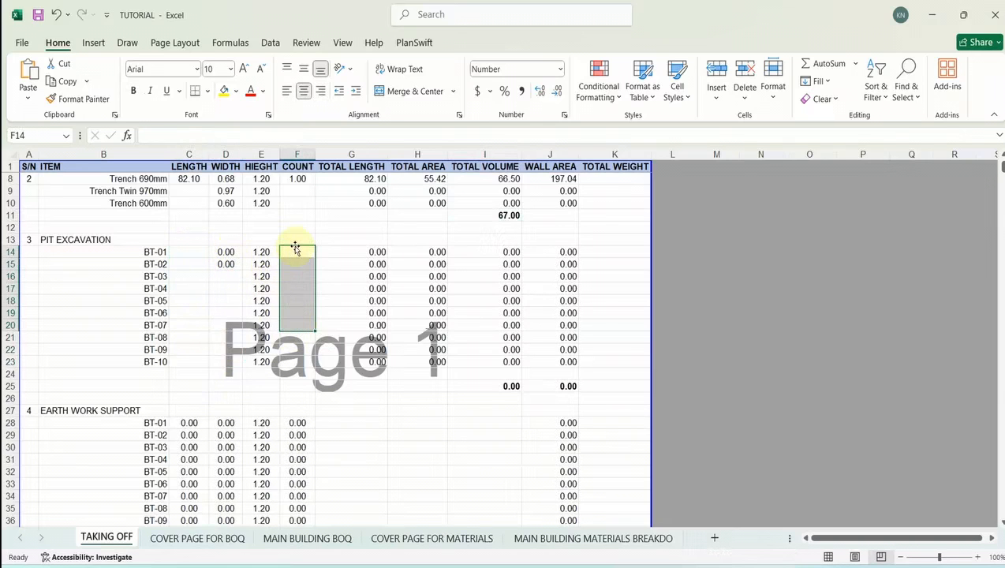
click(190, 263)
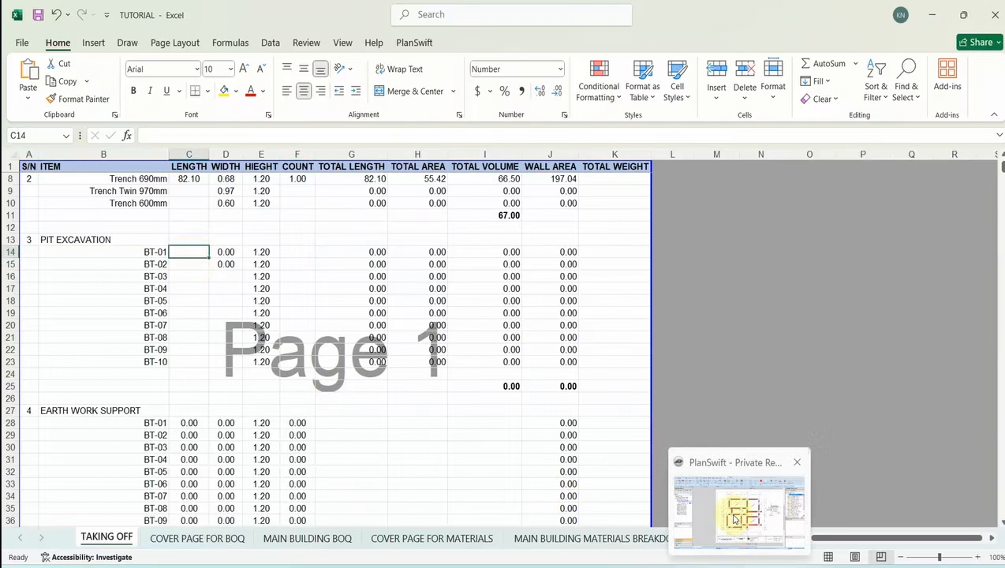
- Switch to PlanSwift, open the base detail drawing and examine the plan dimensions and quantities of bases B1 and B2
click(734, 527)
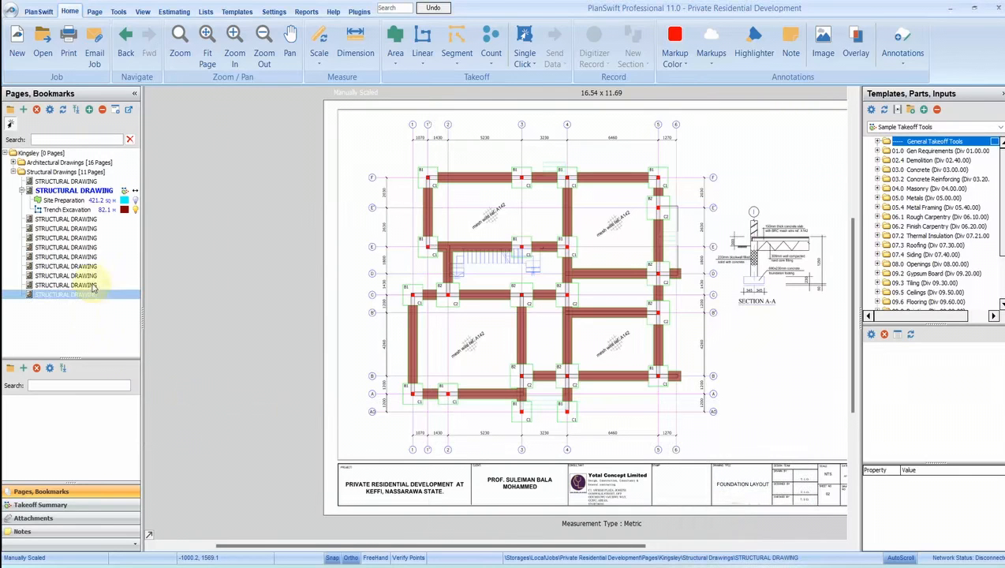
click(79, 219)
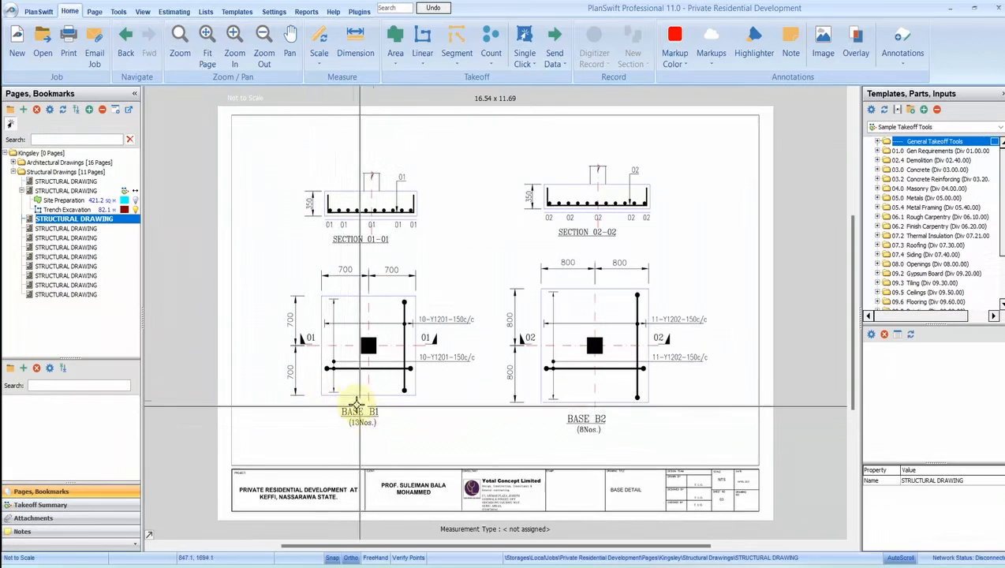
scroll(370, 407, up, 2)
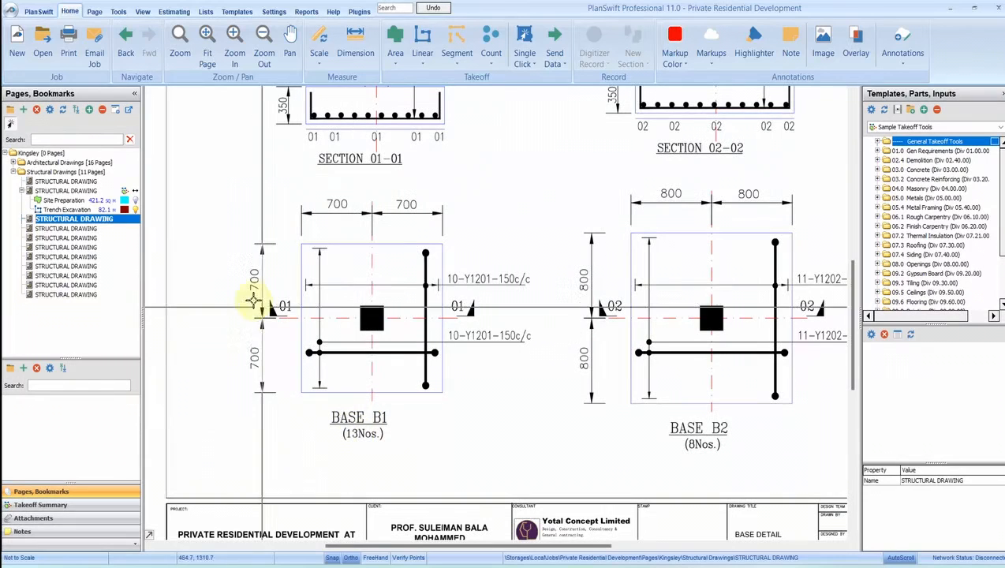
scroll(285, 352, down, 2)
scroll(285, 353, up, 2)
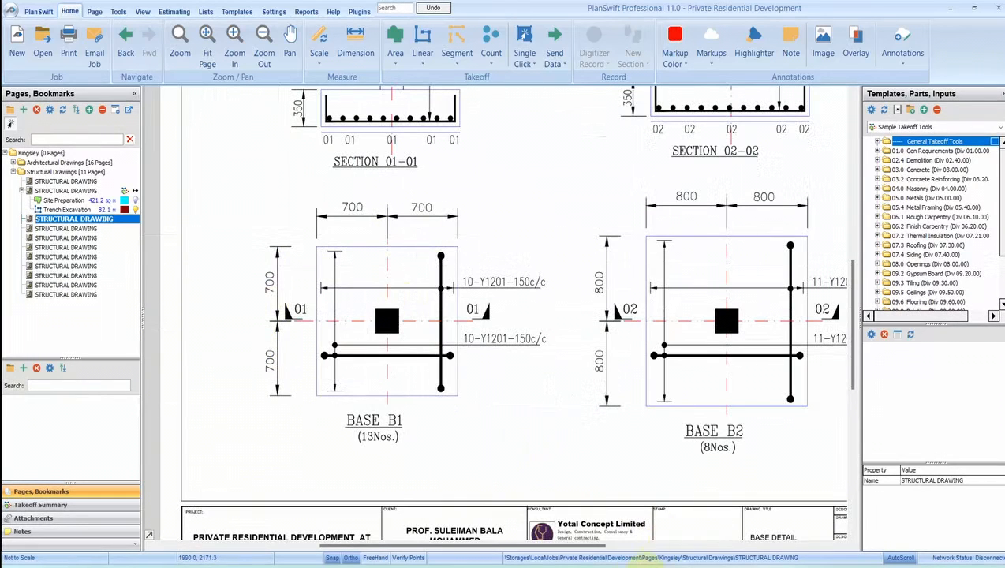
- Switch to the Excel taking-off sheet and set the BT-01 pit excavation length to 1.4 and its count to 13
click(604, 505)
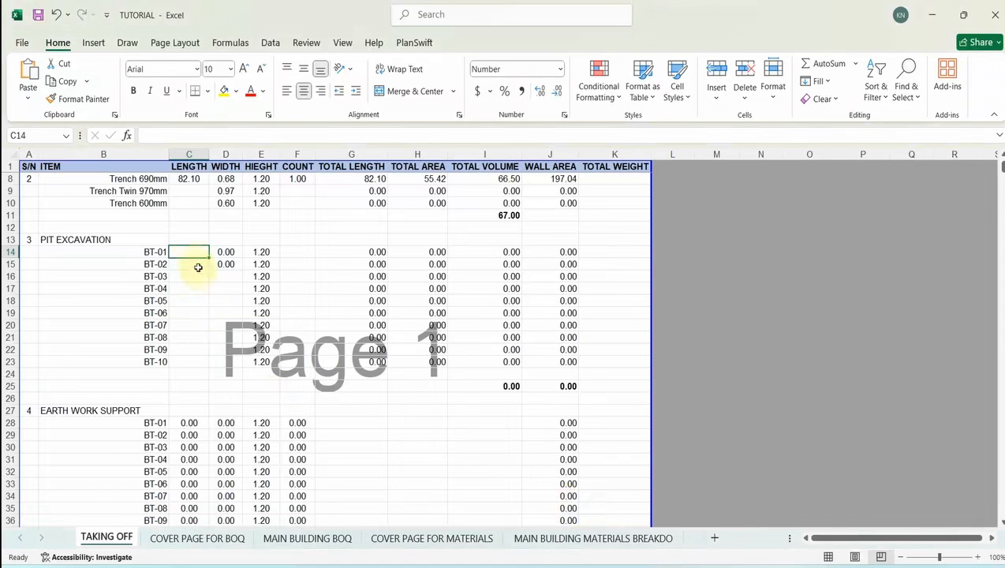
text(1)
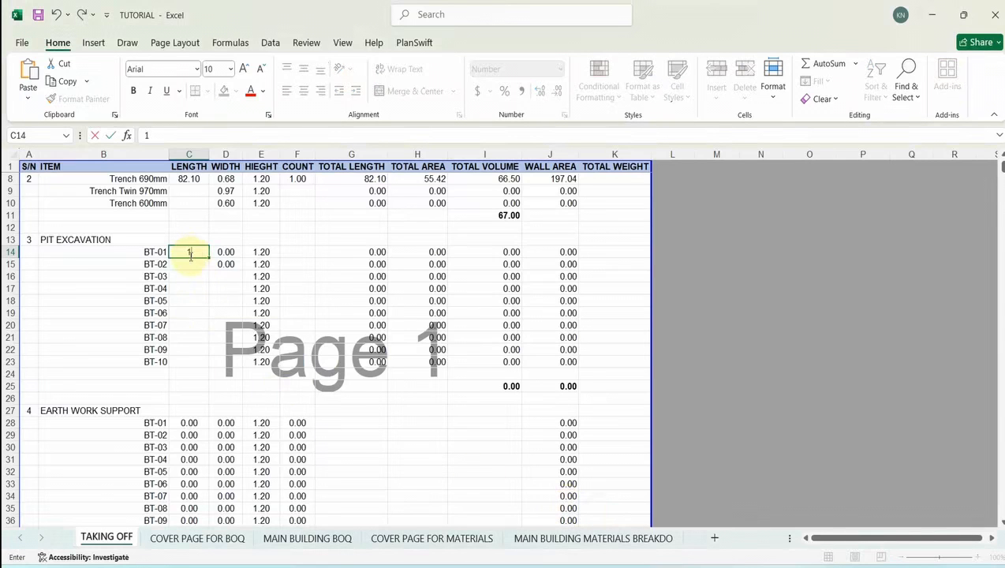
text(.4)
click(222, 252)
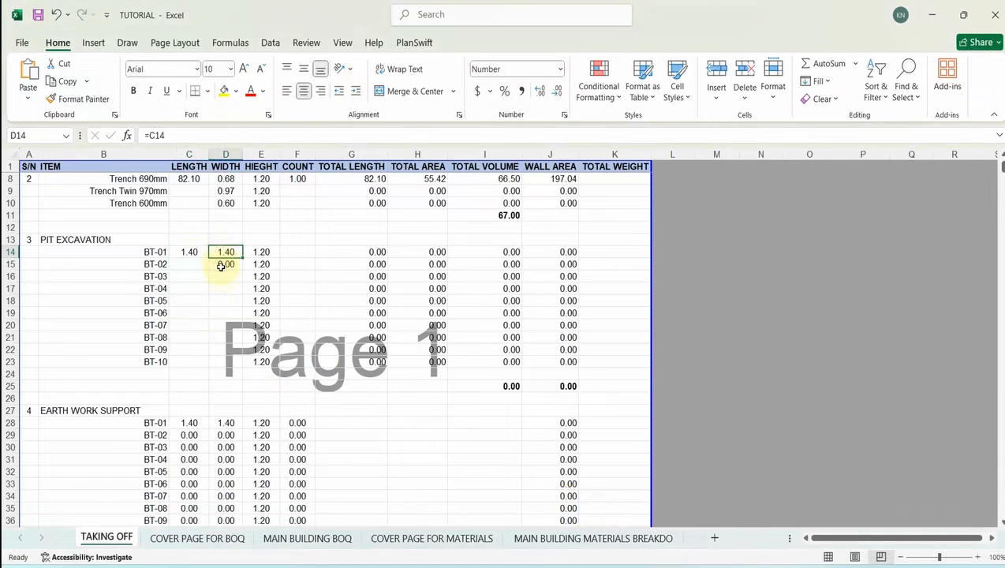
double_click(197, 264)
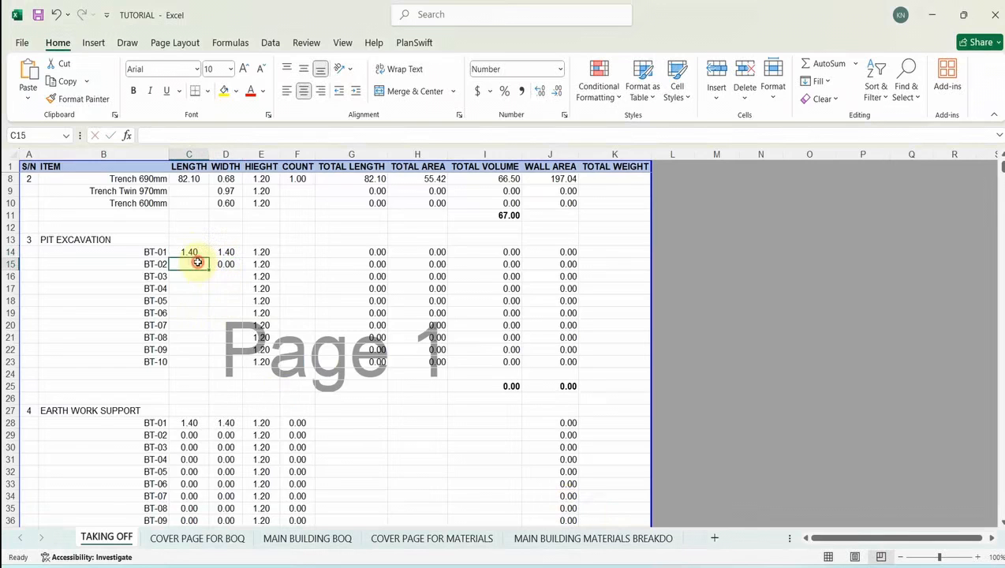
click(290, 256)
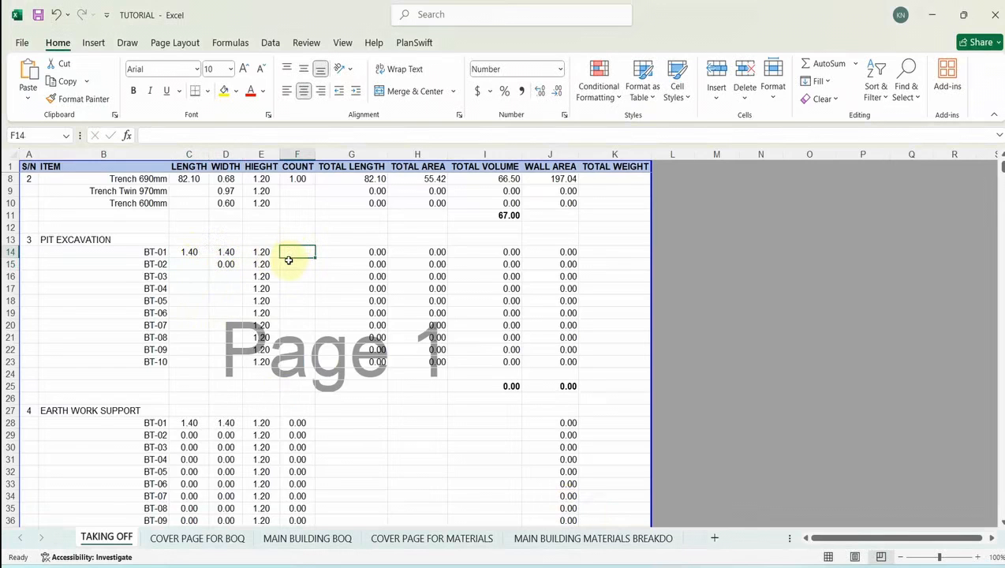
text(13)
click(289, 286)
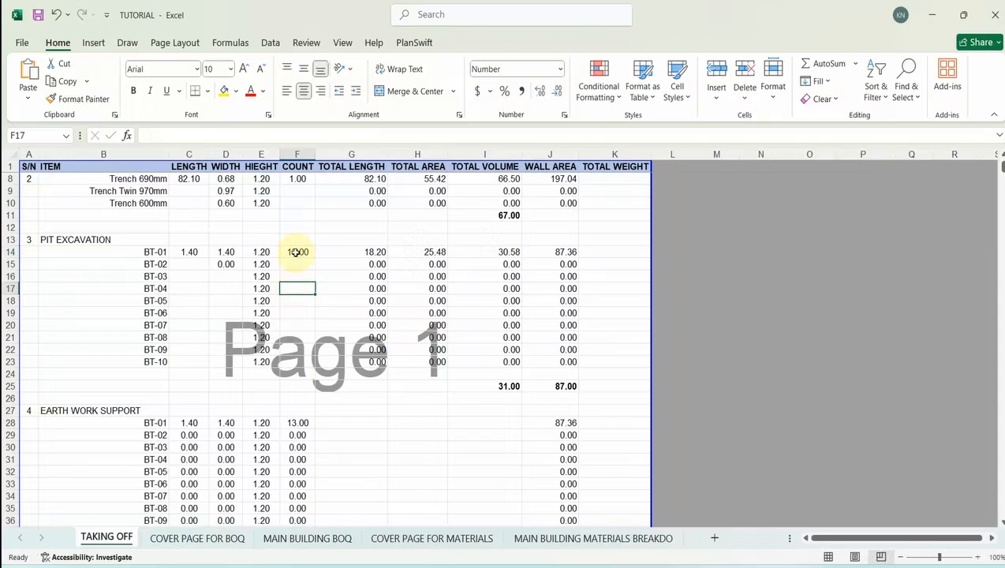
click(299, 252)
click(192, 263)
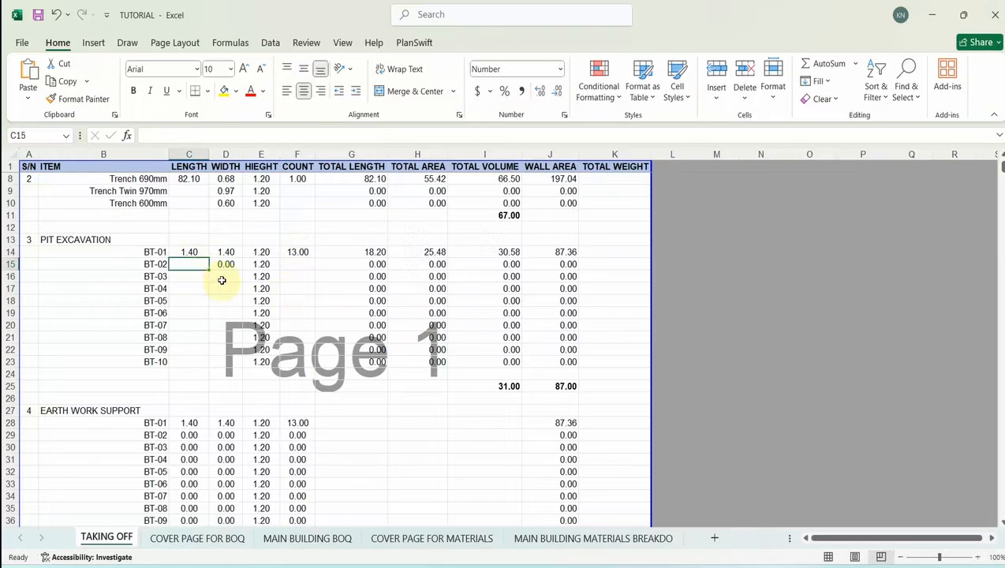
click(294, 266)
click(293, 251)
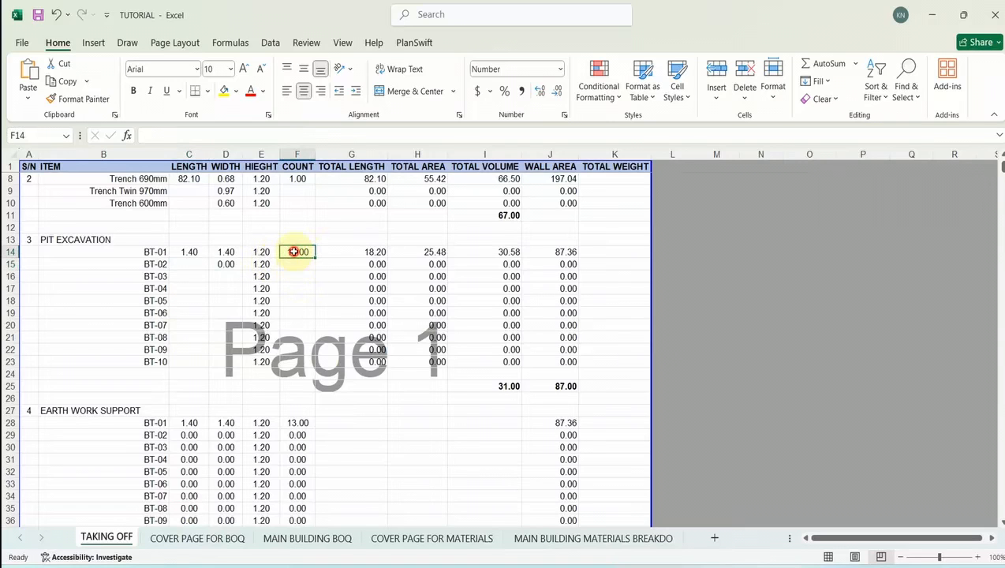
click(194, 264)
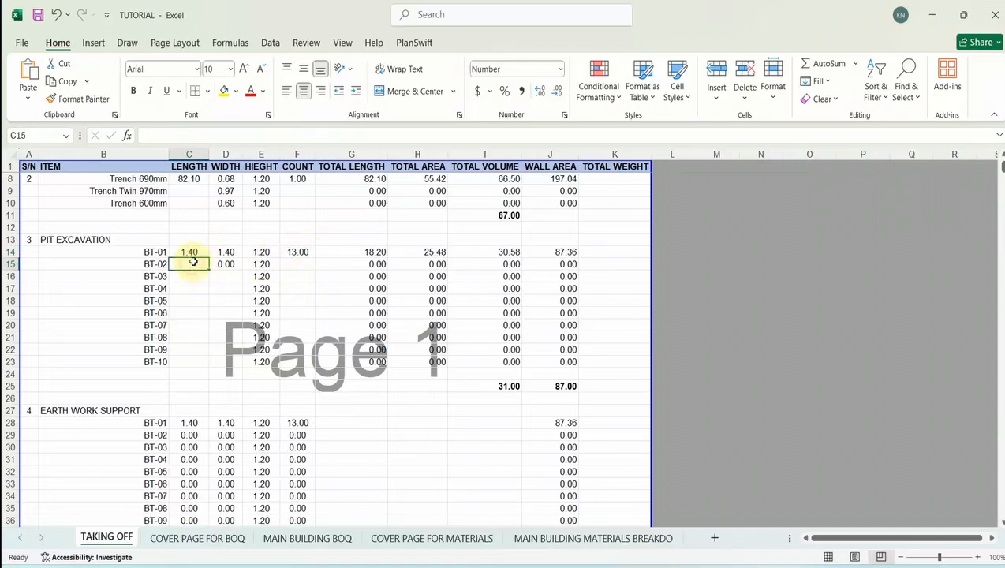
click(198, 253)
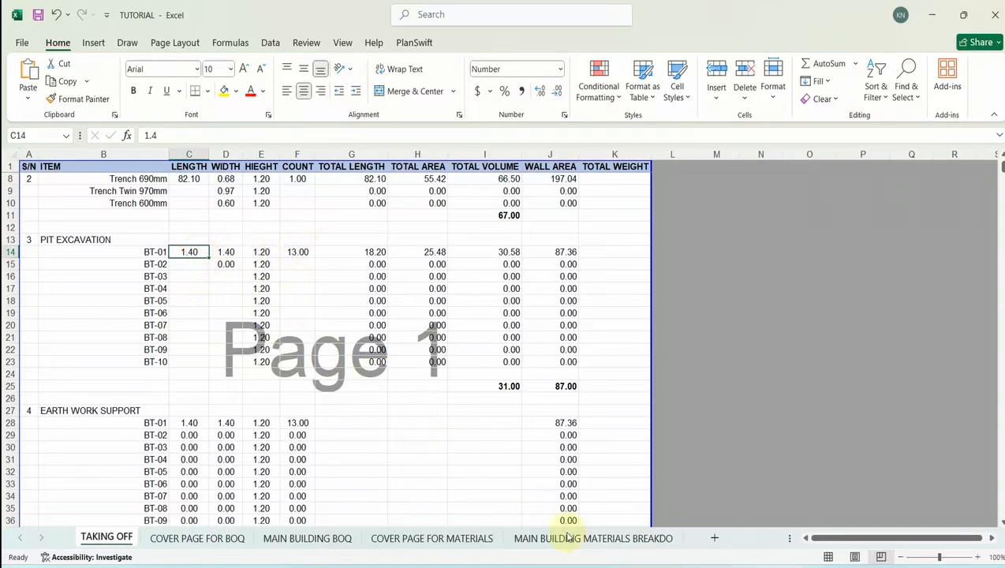
- Read base B2's plan dimensions in PlanSwift, and set the BT-02 pit excavation length to 1.6 in the Excel taking-off sheet
mouse_move(740, 544)
click(741, 527)
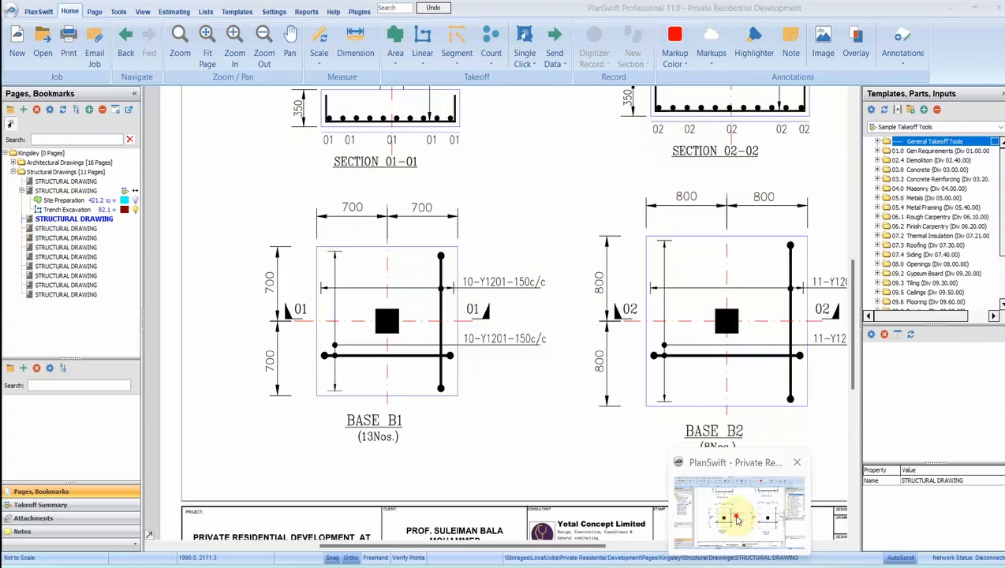
scroll(610, 321, up, 2)
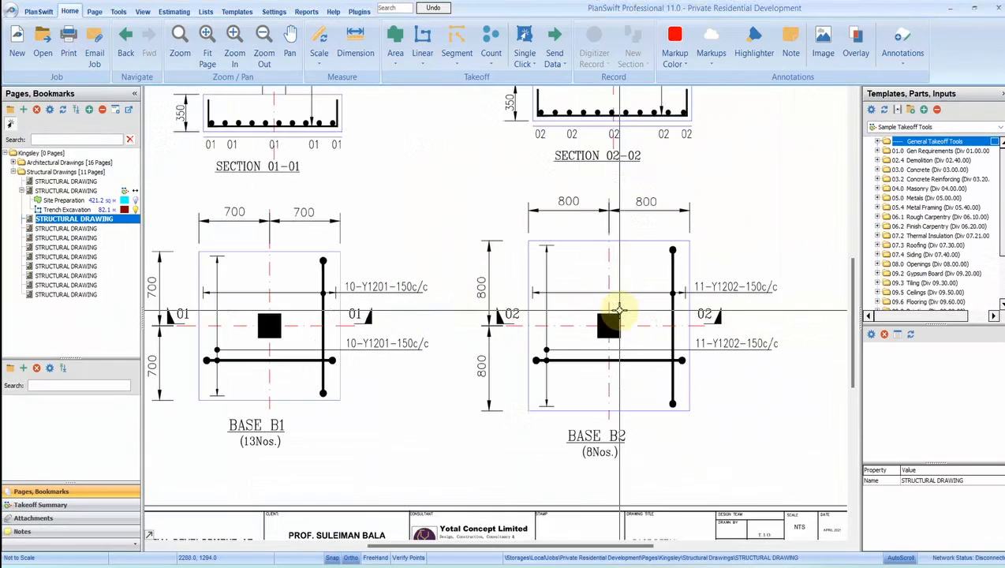
mouse_move(596, 339)
mouse_down()
mouse_move(504, 357)
mouse_move(498, 383)
mouse_up()
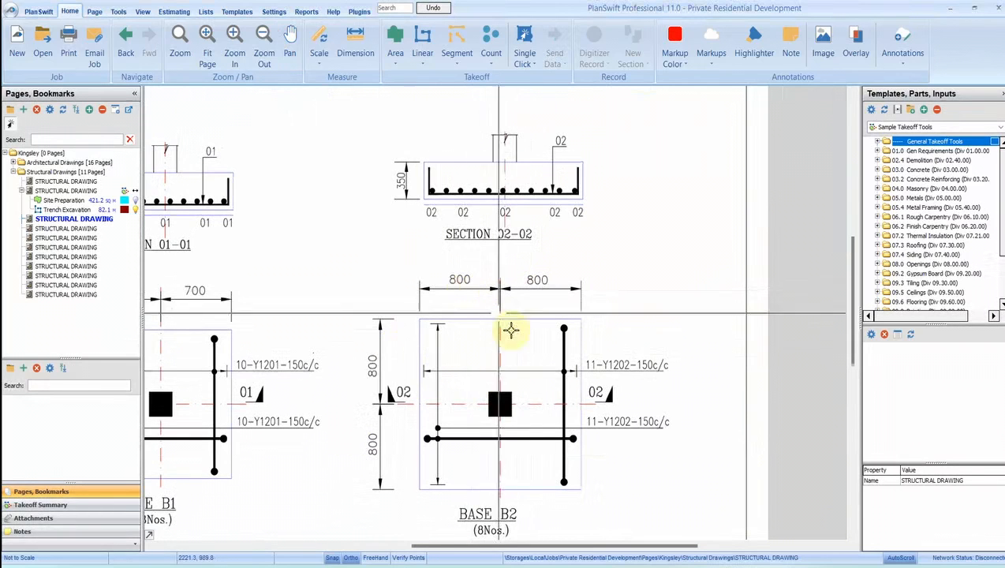
mouse_move(623, 562)
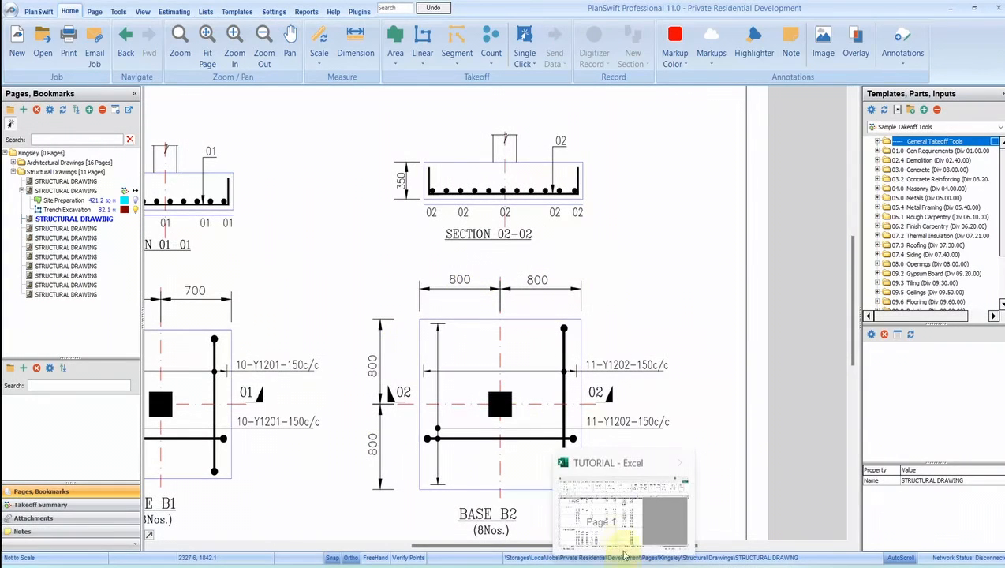
click(624, 513)
click(191, 266)
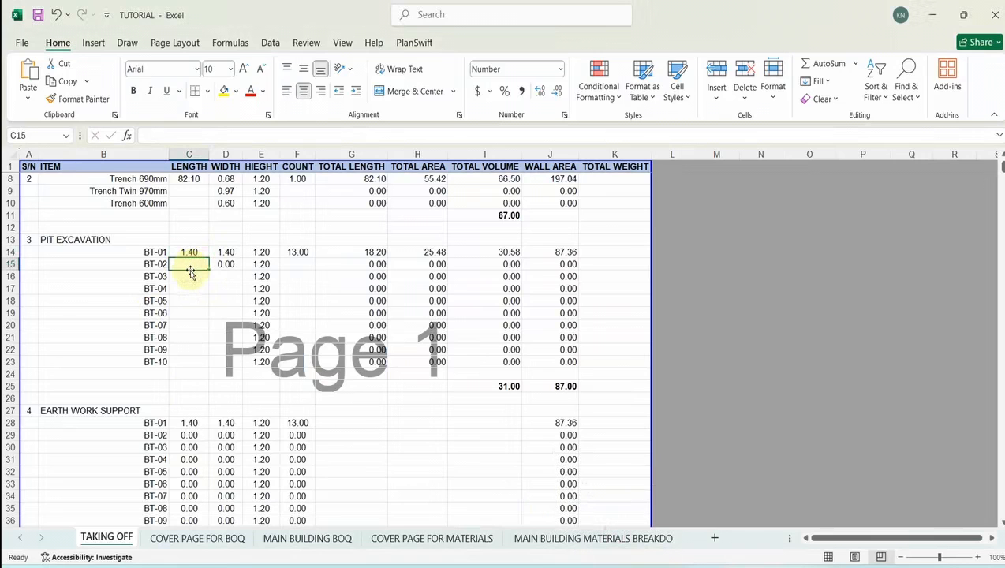
text(1.6)
click(189, 325)
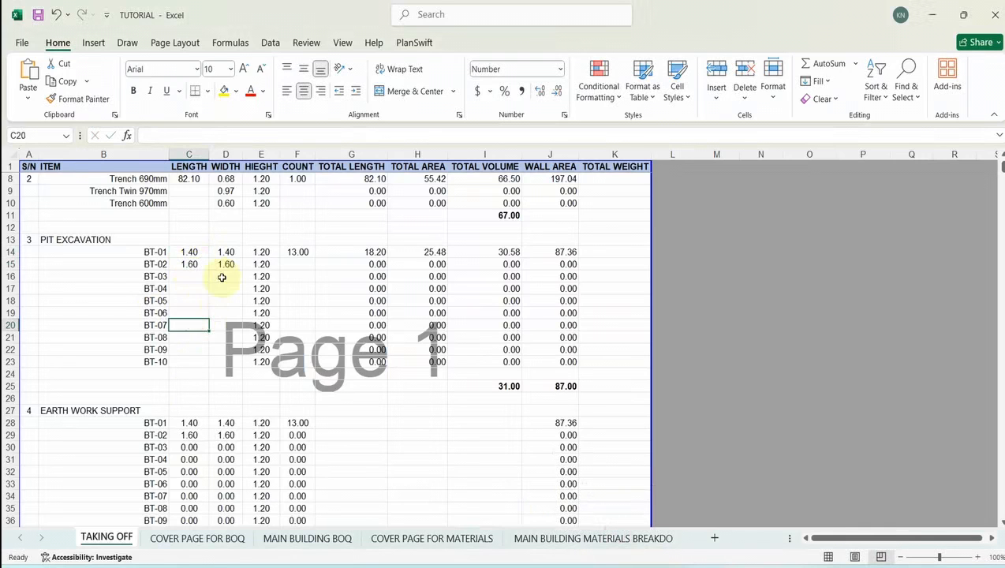
- Check the number of B2 bases on the PlanSwift drawing and enter 8 as the BT-02 pit excavation count in Excel
click(304, 263)
click(604, 564)
drag(557, 443, 549, 376)
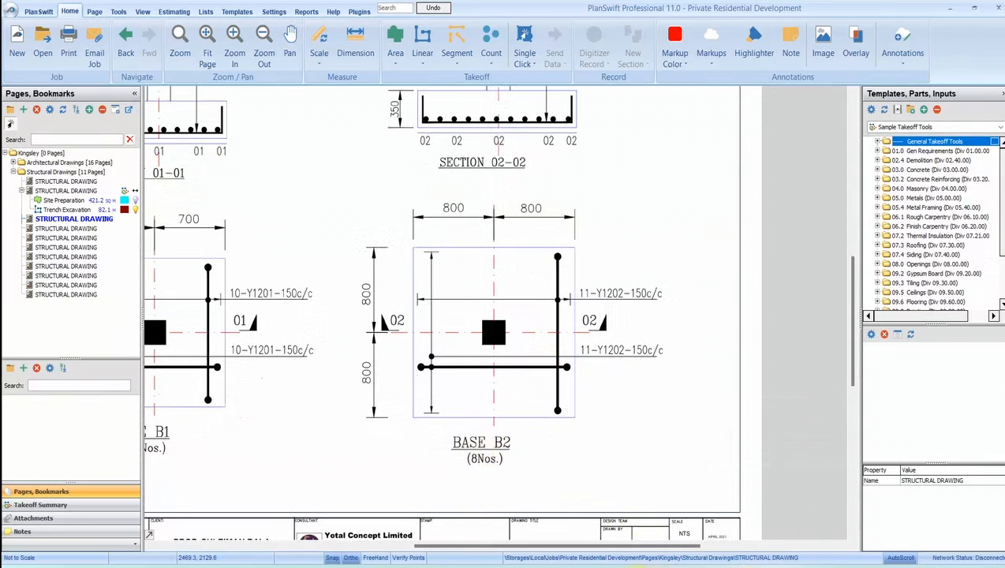
mouse_move(604, 562)
click(601, 527)
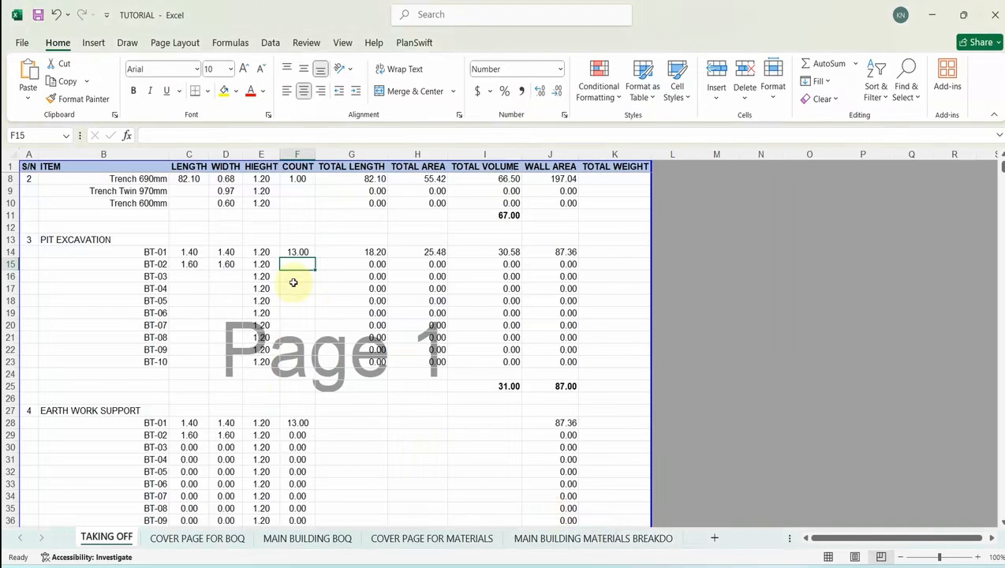
text(8)
click(282, 348)
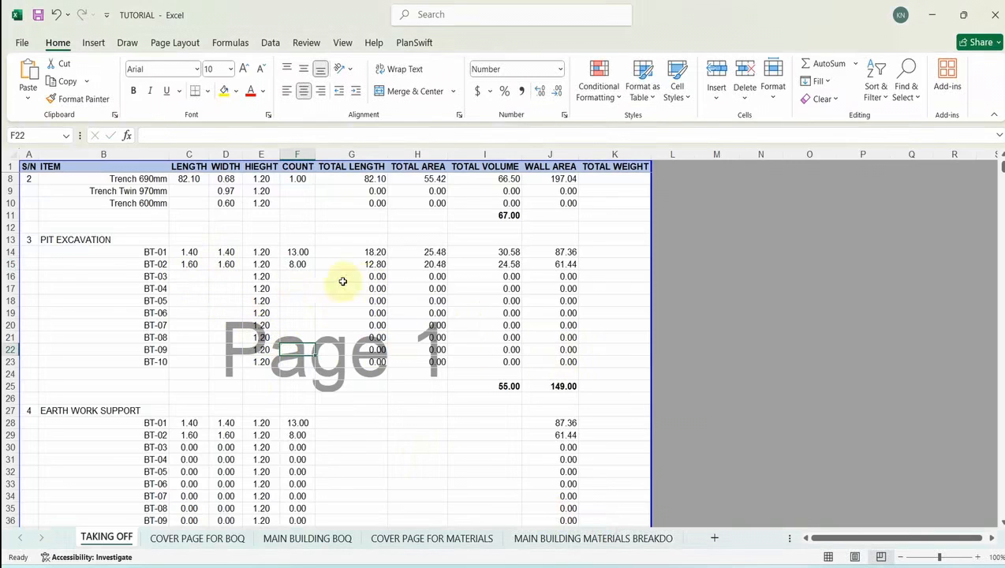
- Examine the total pit excavation volume and the linked BT-01 and BT-02 rows in the earth work support and disposal sections
click(262, 289)
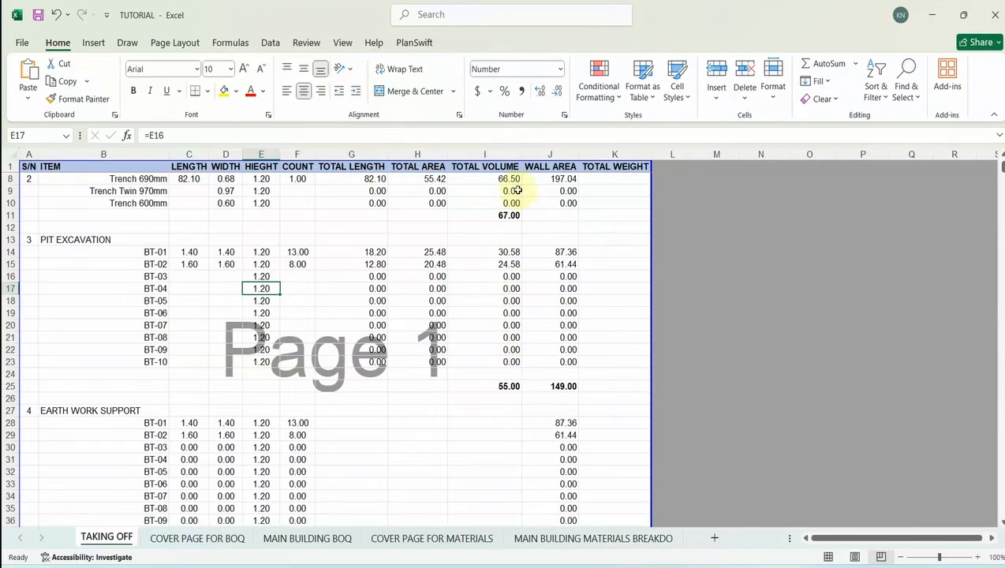
click(509, 386)
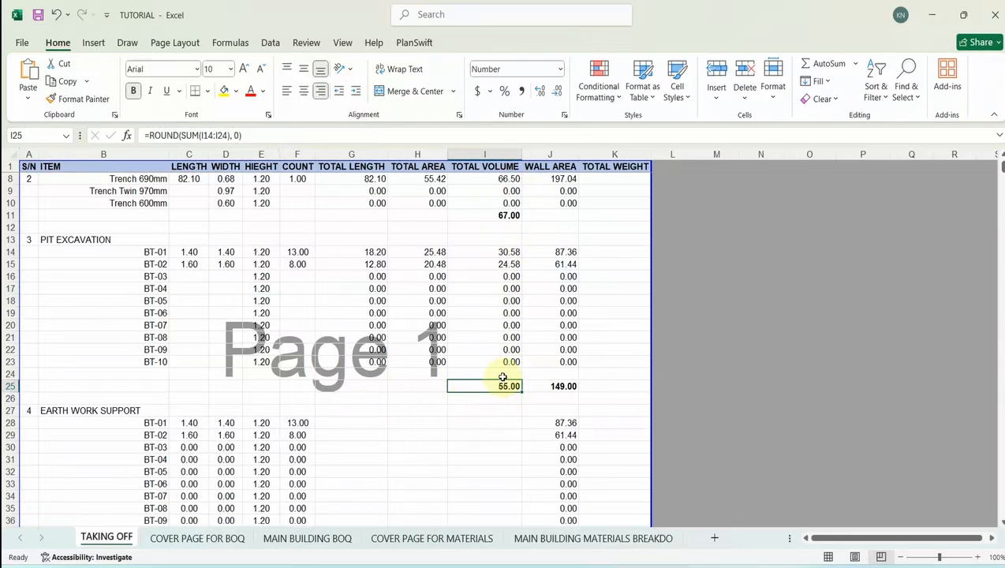
scroll(269, 388, down, 4)
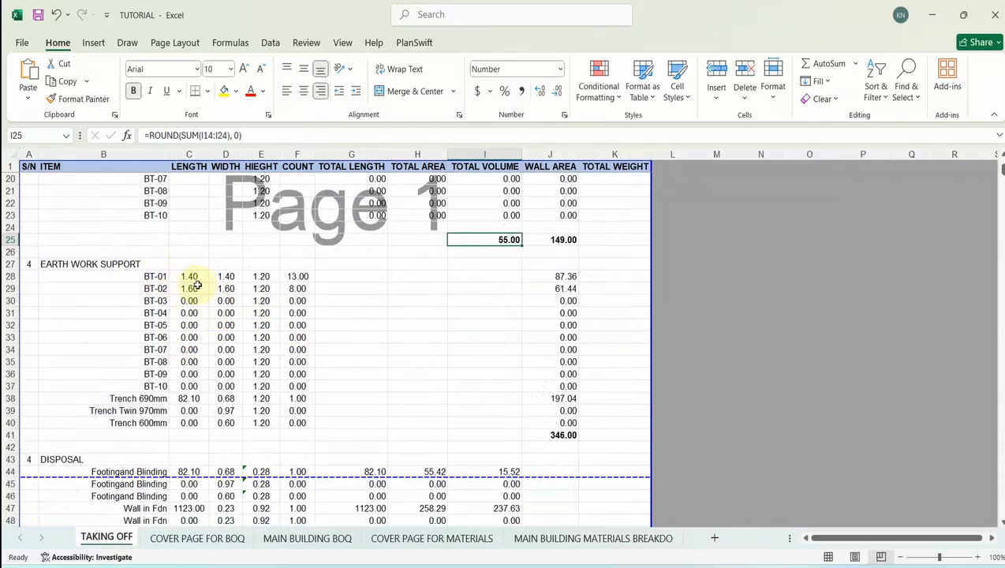
click(200, 287)
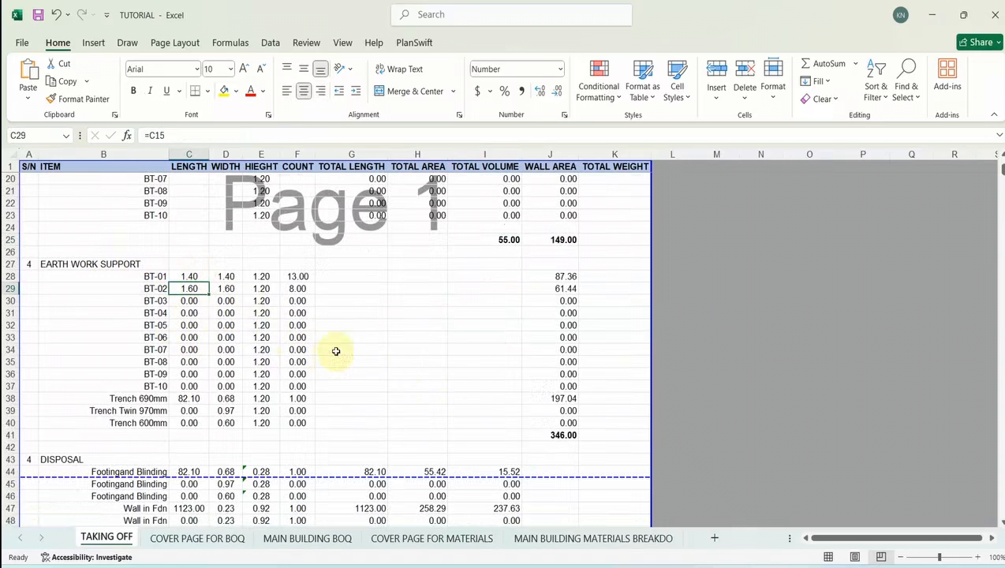
click(192, 267)
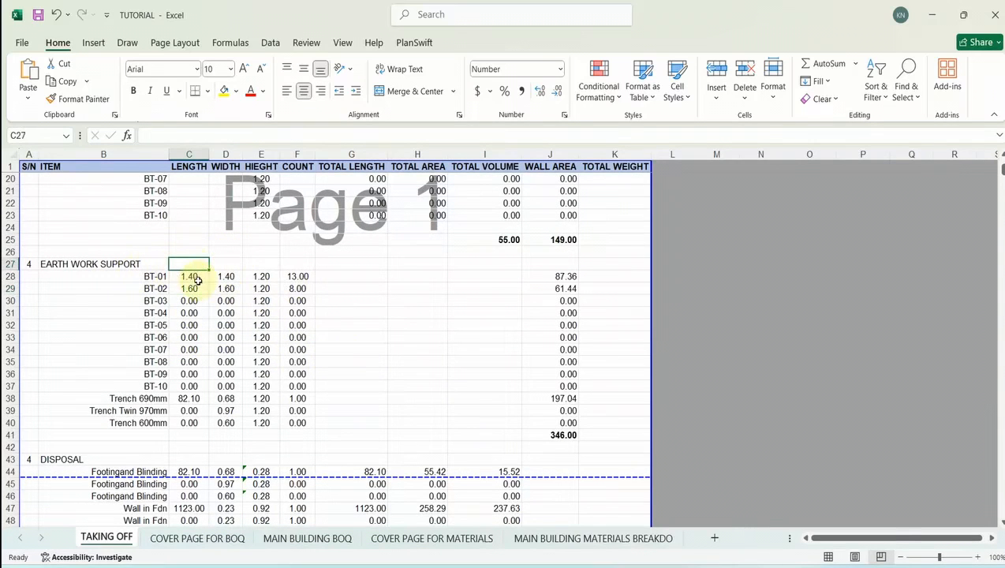
scroll(195, 291, down, 2)
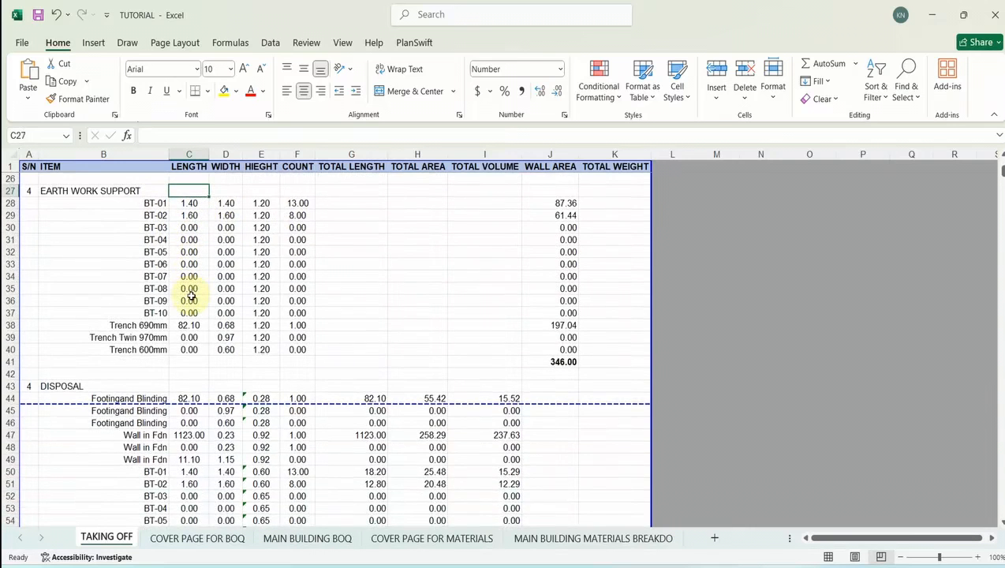
scroll(203, 294, down, 3)
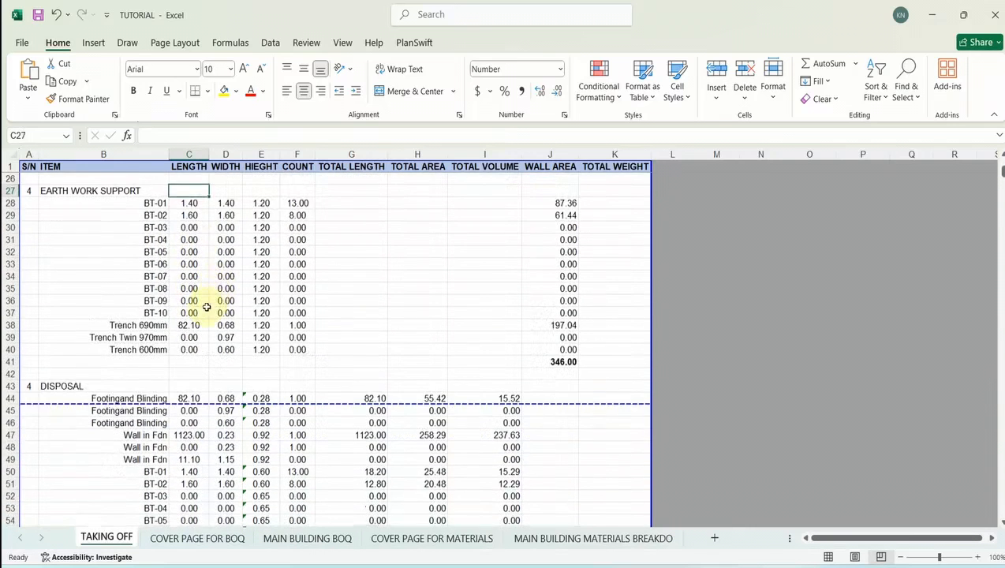
scroll(199, 320, down, 1)
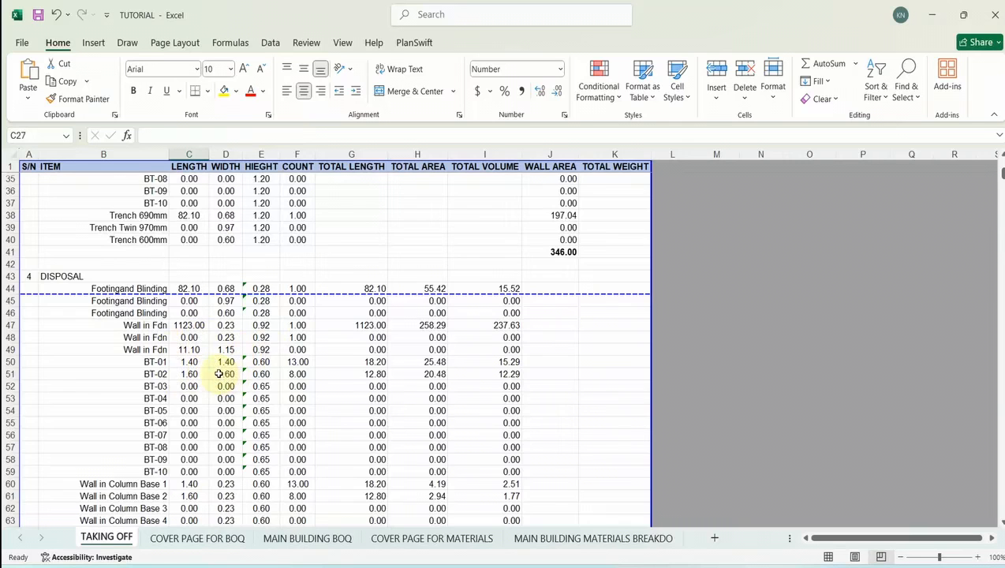
scroll(219, 374, down, 1)
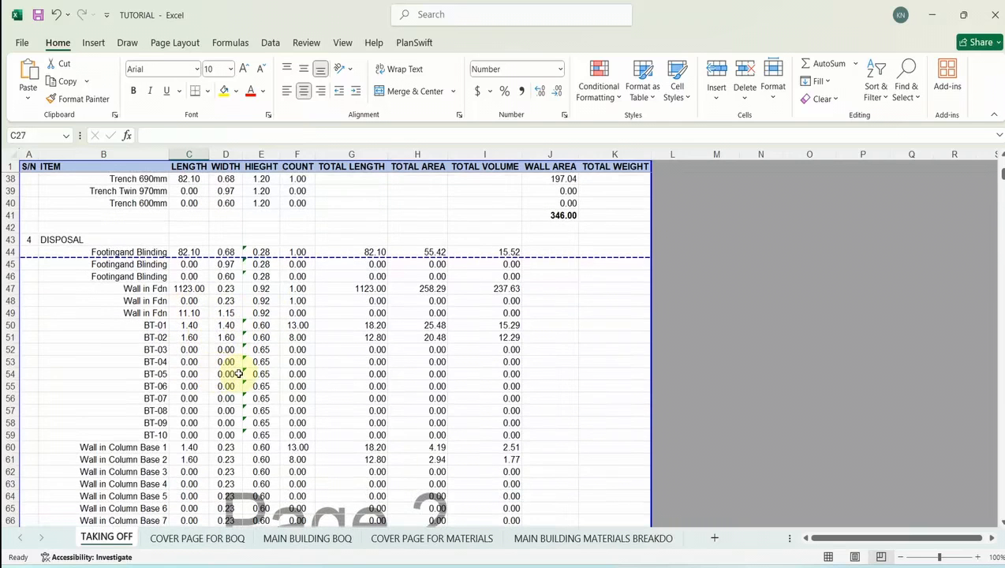
- Select the BT-01 disposal height in Excel, and examine the base thickness and blinding in sections 01-01 and 02-02 in PlanSwift
click(256, 325)
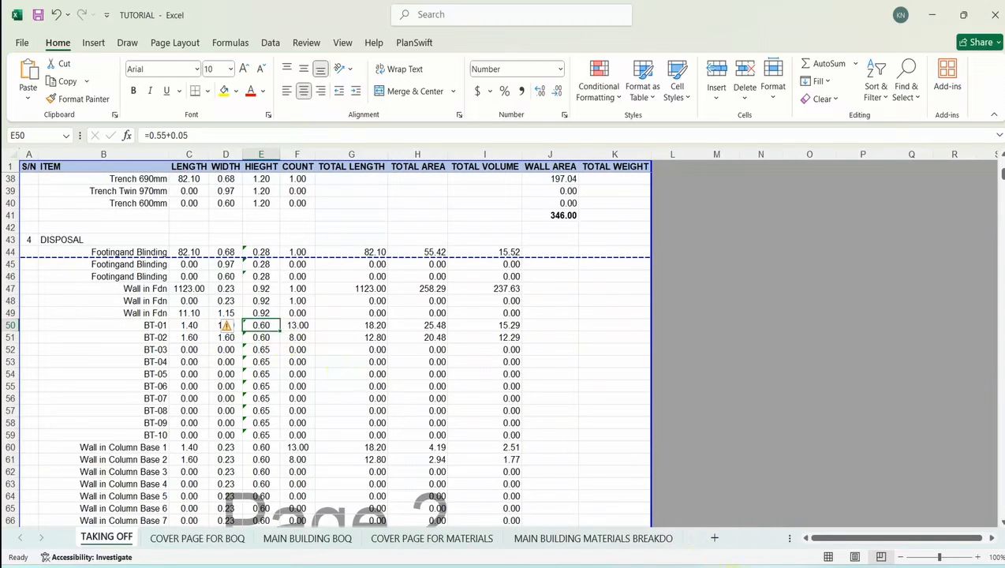
click(722, 521)
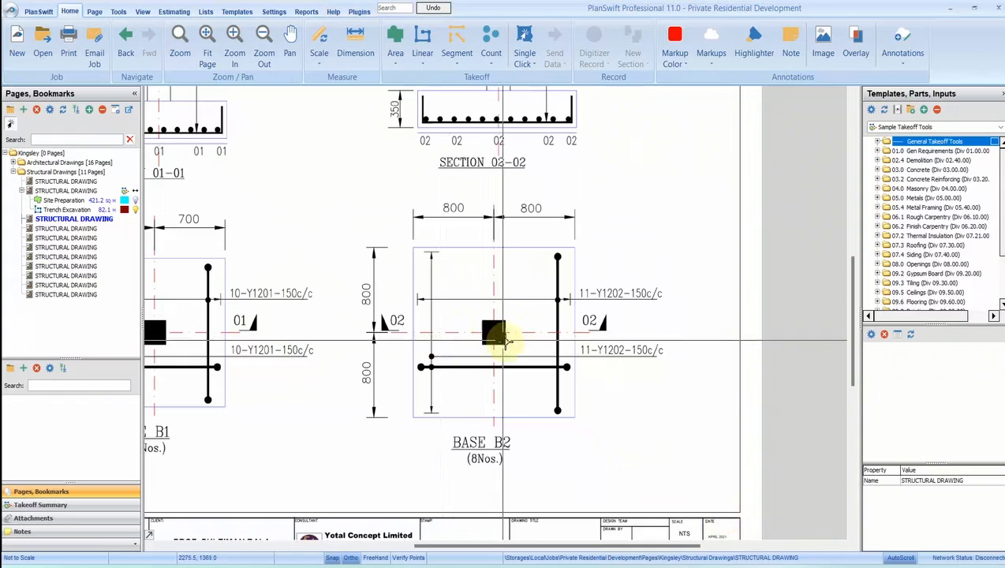
scroll(220, 197, up, 7)
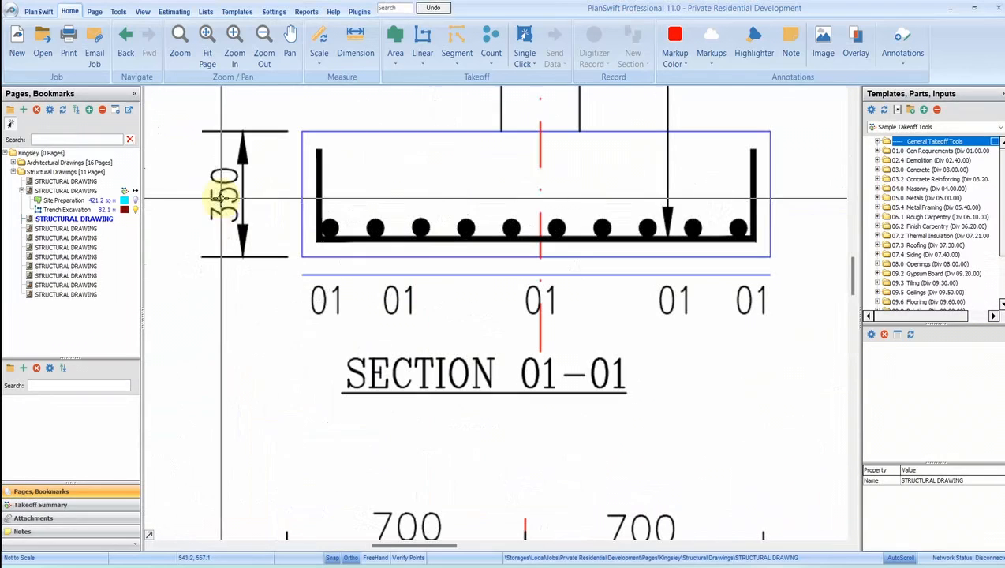
scroll(244, 201, down, 6)
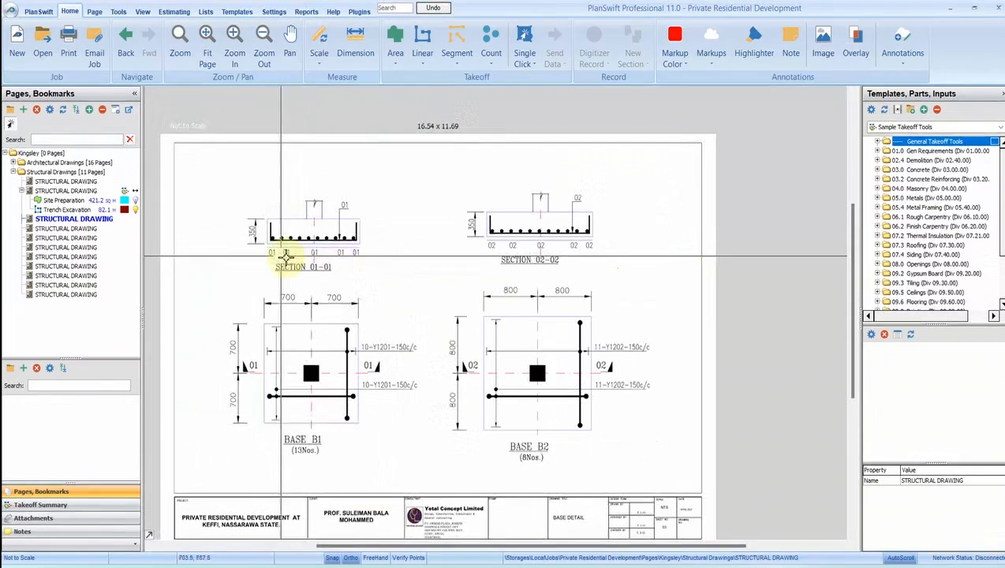
scroll(476, 235, up, 4)
scroll(462, 229, down, 3)
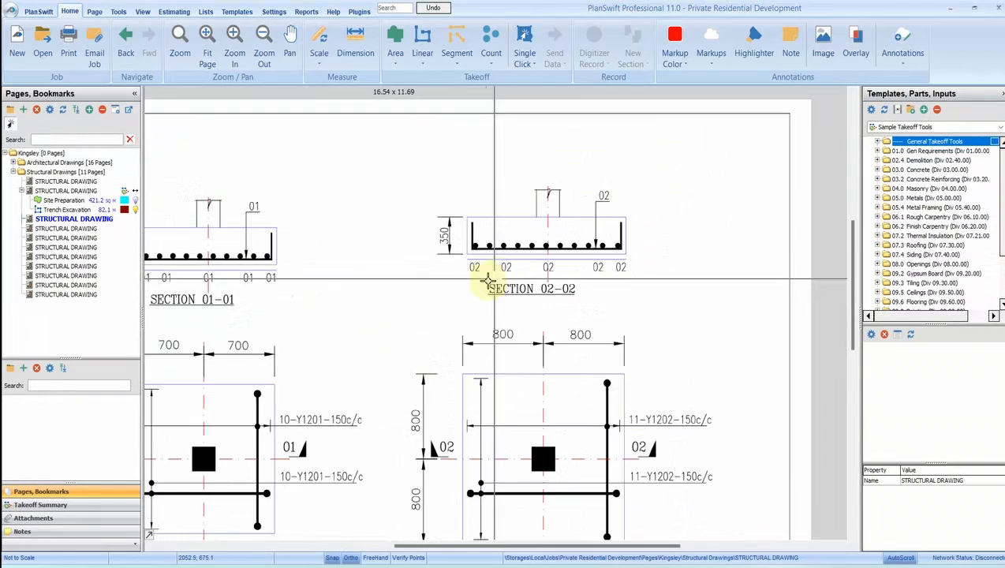
scroll(467, 258, up, 3)
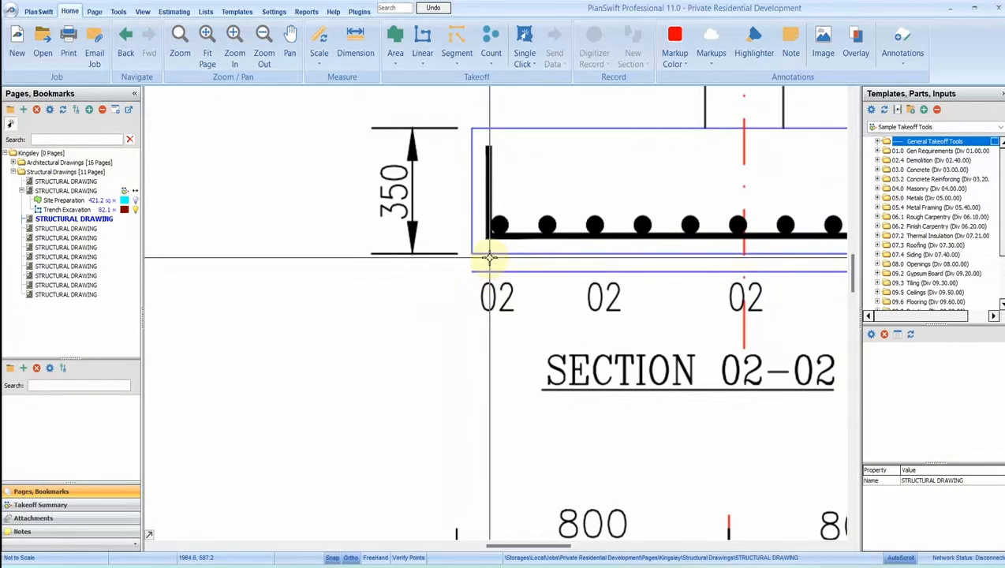
scroll(474, 280, down, 3)
scroll(479, 277, up, 5)
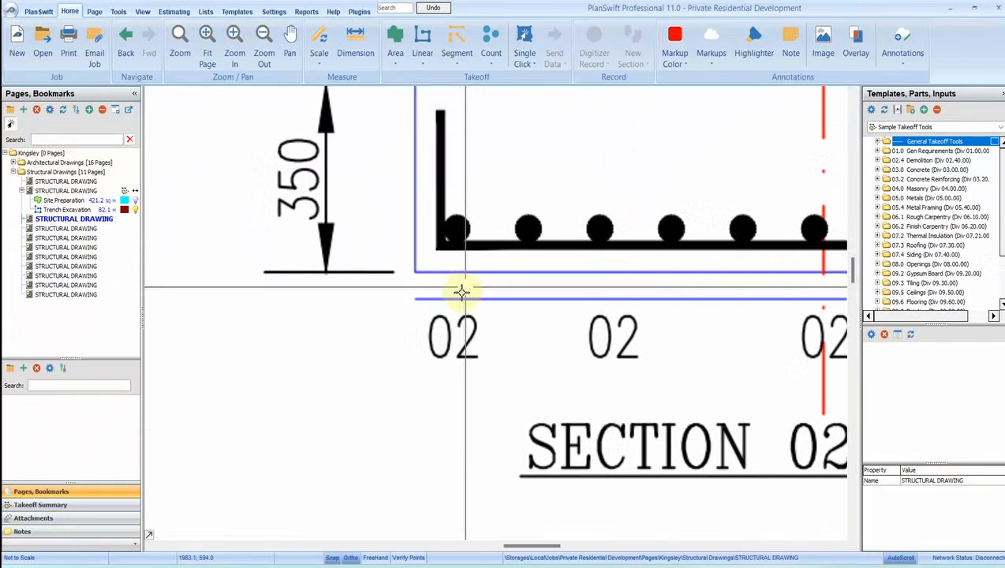
scroll(460, 289, down, 5)
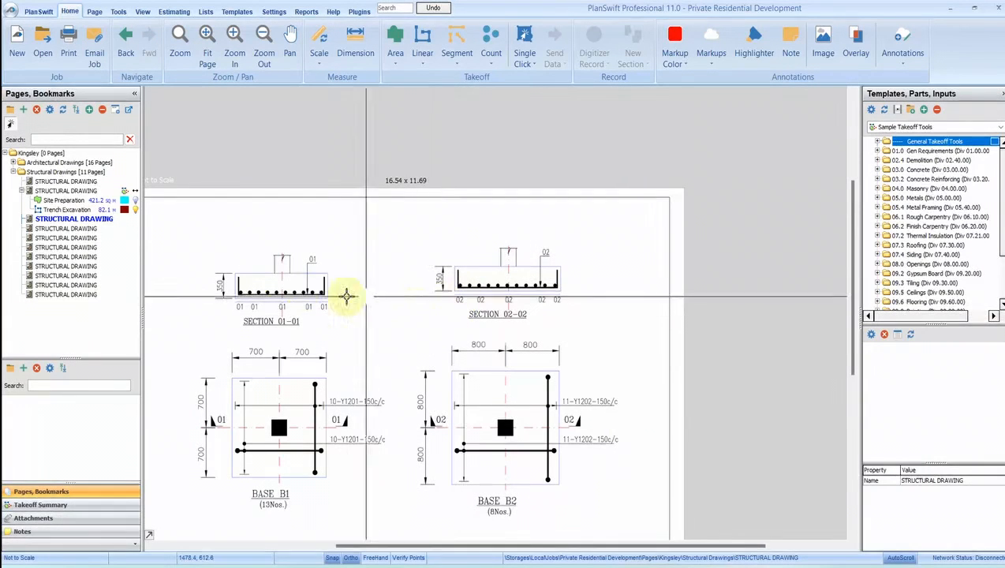
- Look through the foundation layout and column detail pages, and return to section 01-01 on the base detail page
click(79, 181)
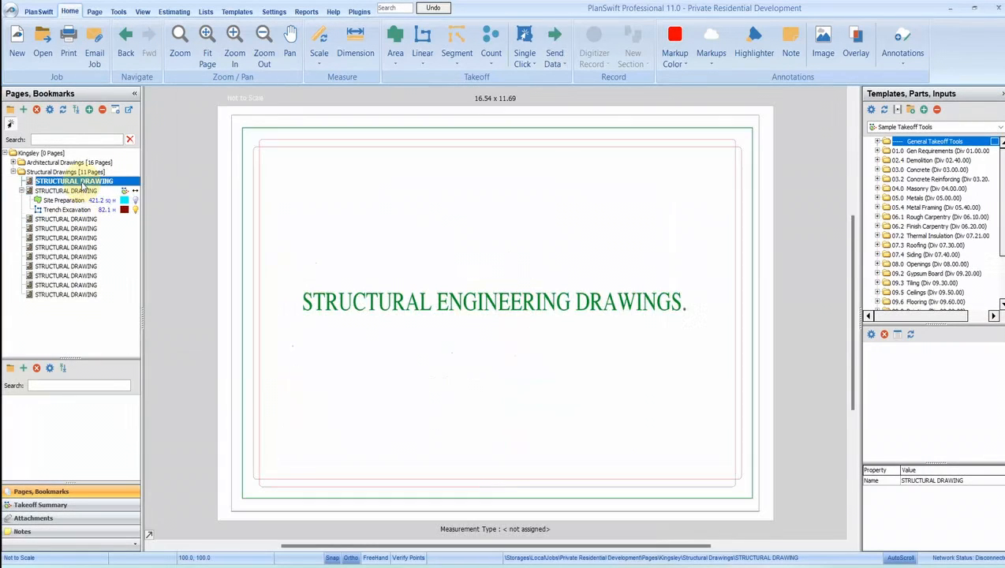
click(82, 192)
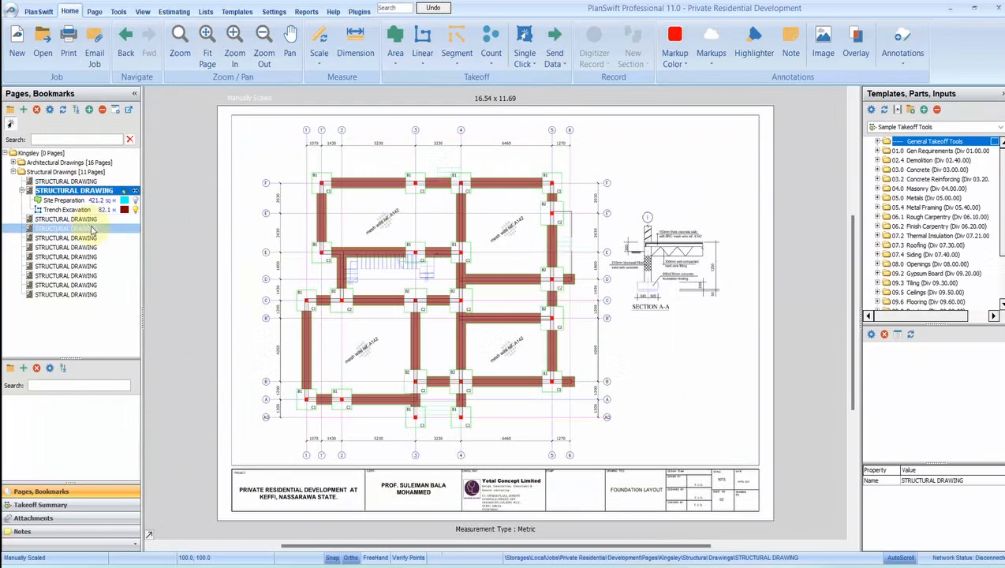
click(82, 227)
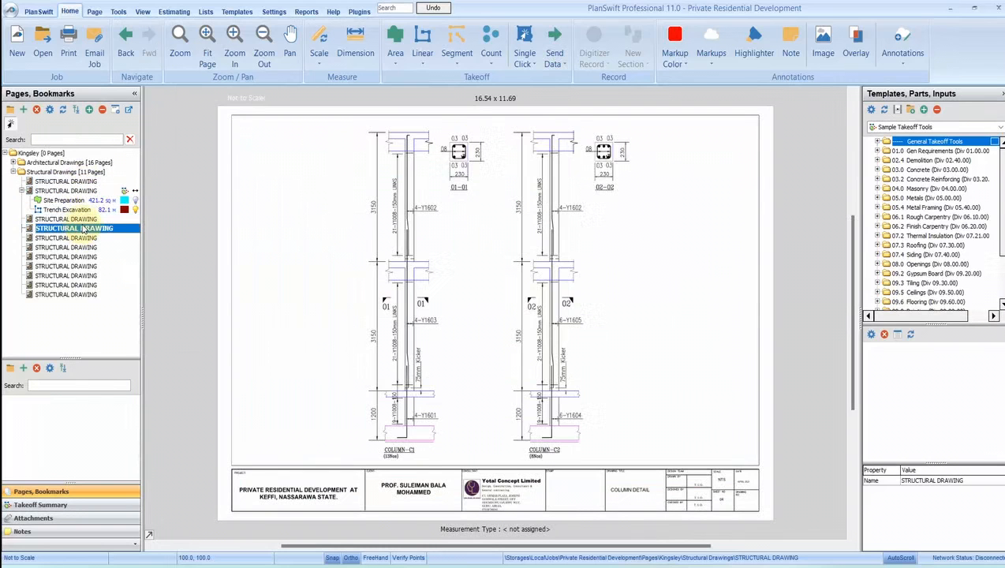
click(79, 219)
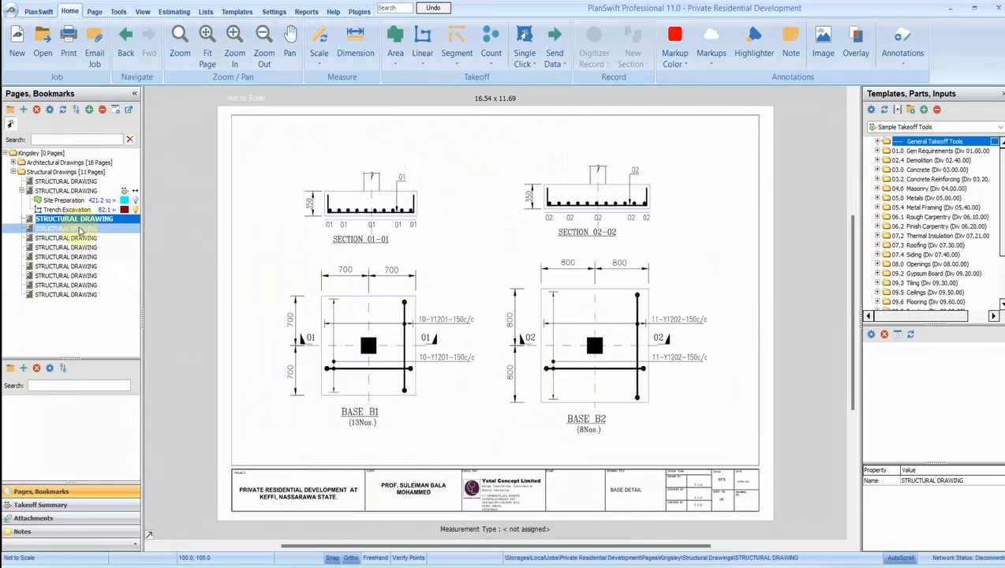
scroll(333, 215, up, 3)
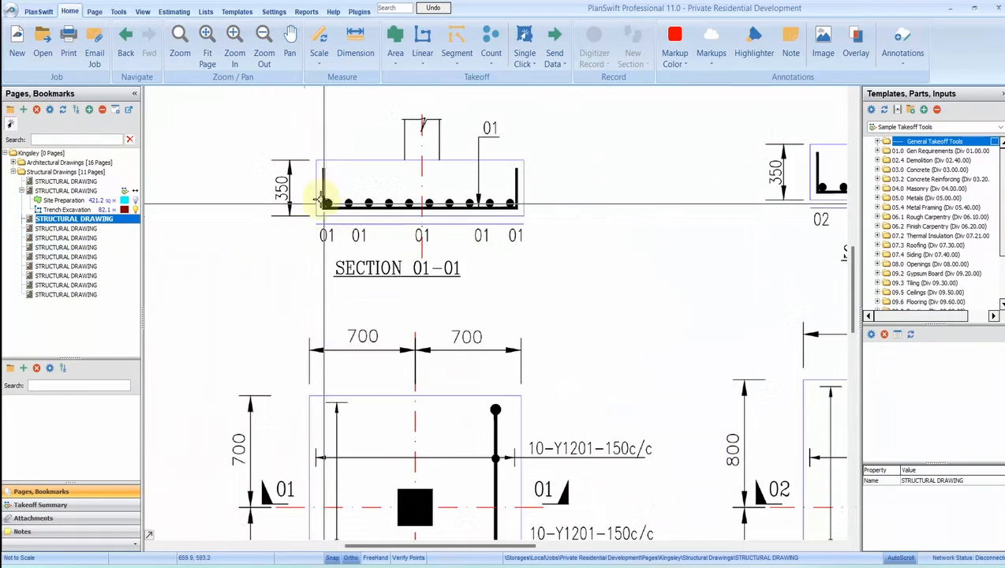
scroll(312, 218, up, 2)
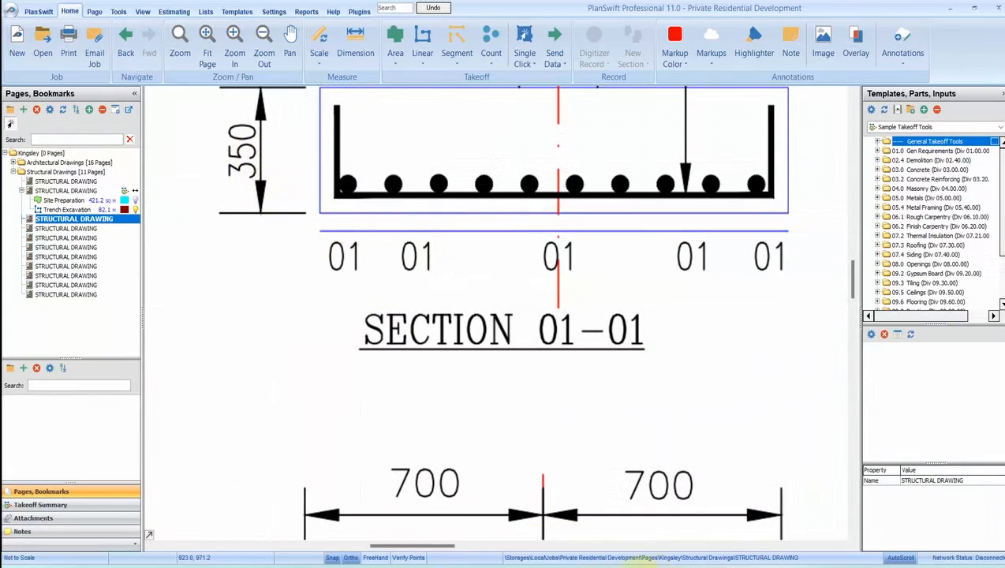
- Switch to the Excel taking-off sheet and set the BT-01 disposal height formula to =0.35+0.05
click(601, 487)
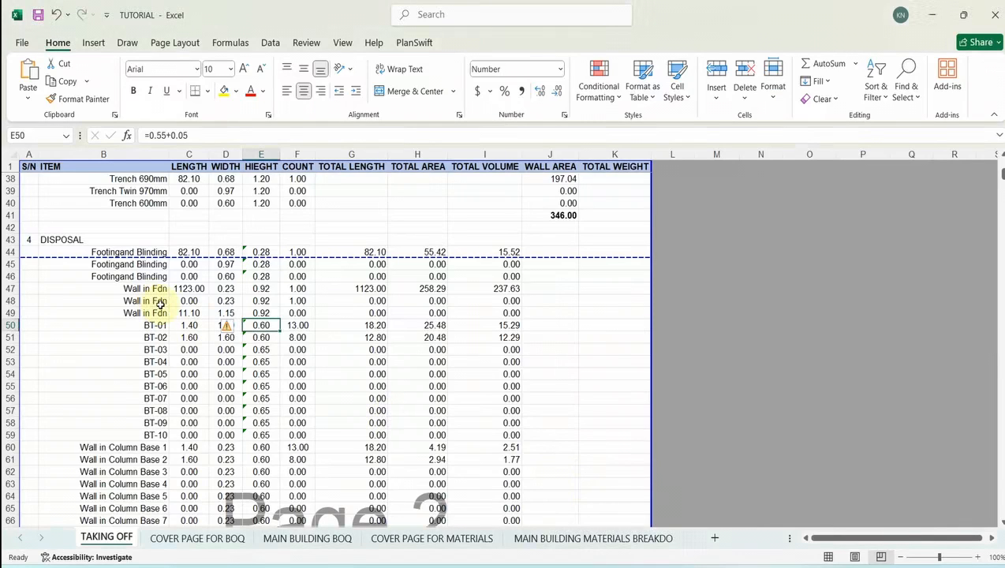
click(167, 134)
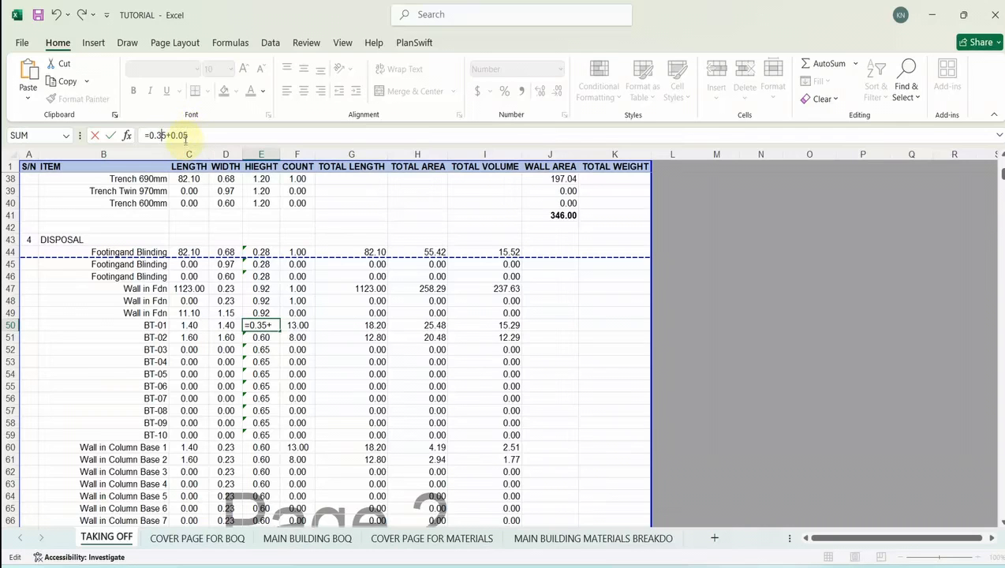
key(Return)
key(Return)
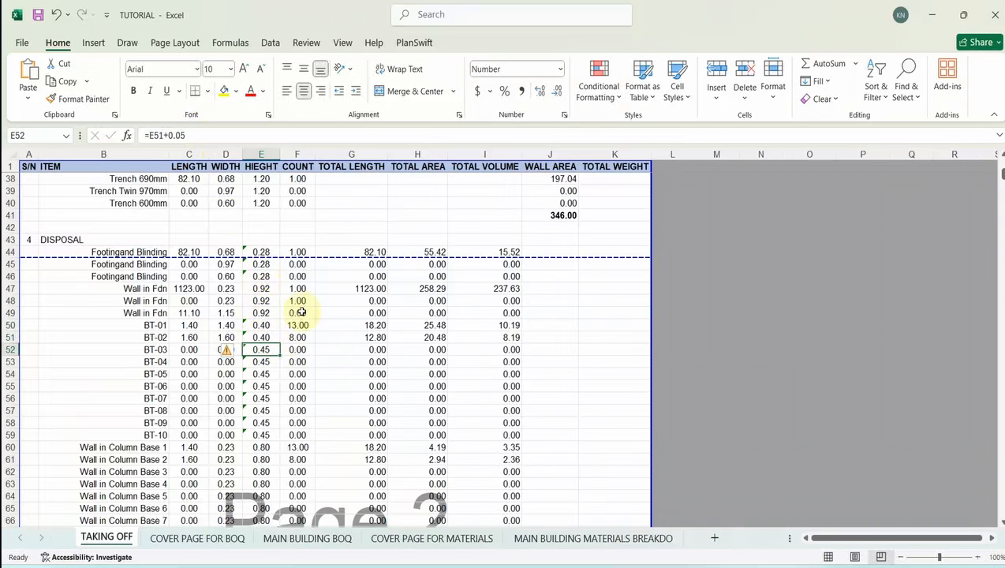
- Review the column base wall rows and disposal total, and select the LATERITE length cell
scroll(265, 355, down, 4)
scroll(345, 397, down, 2)
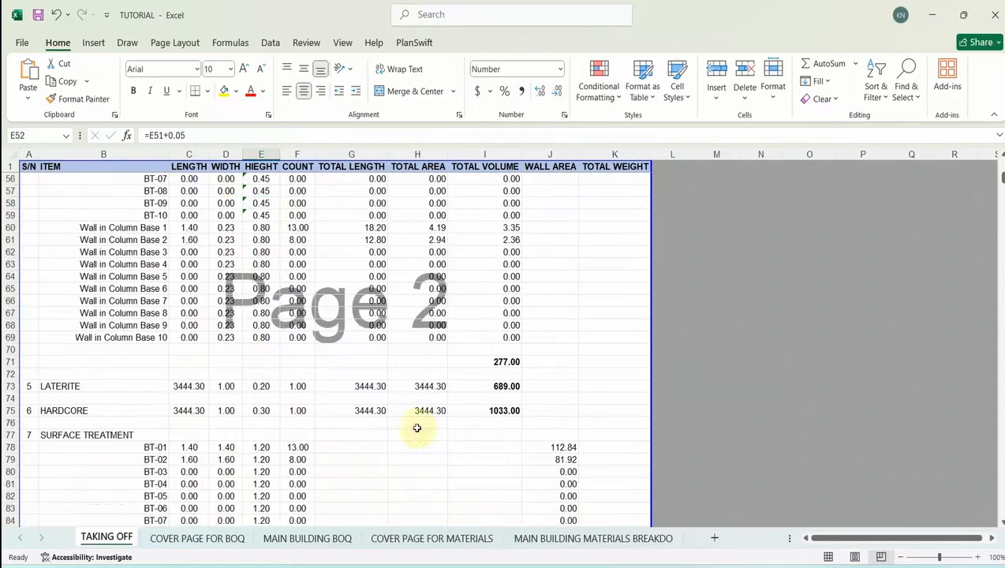
click(187, 386)
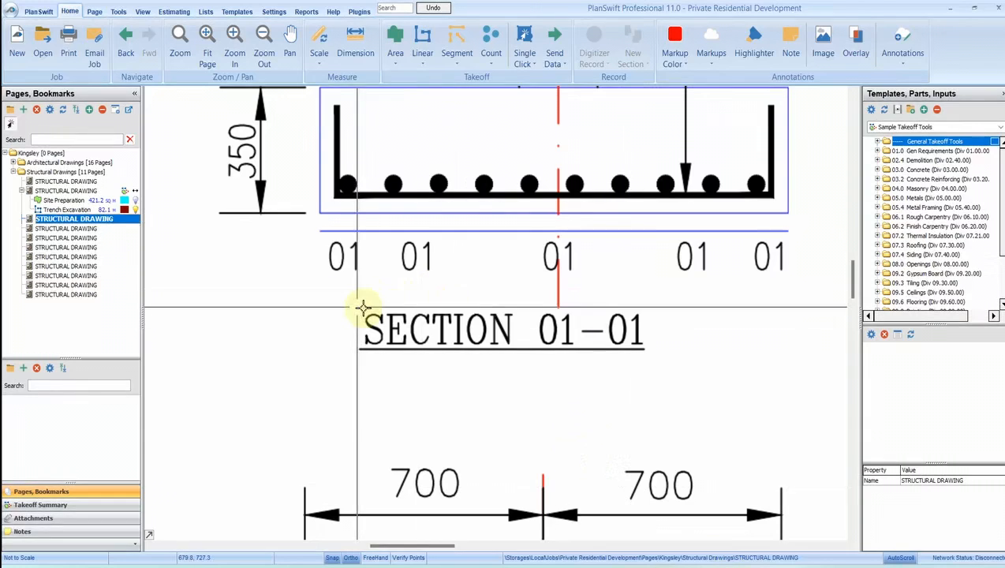
- Switch to PlanSwift, open the foundation layout page, and hide the Trench Excavation takeoff on the drawing
scroll(359, 303, down, 5)
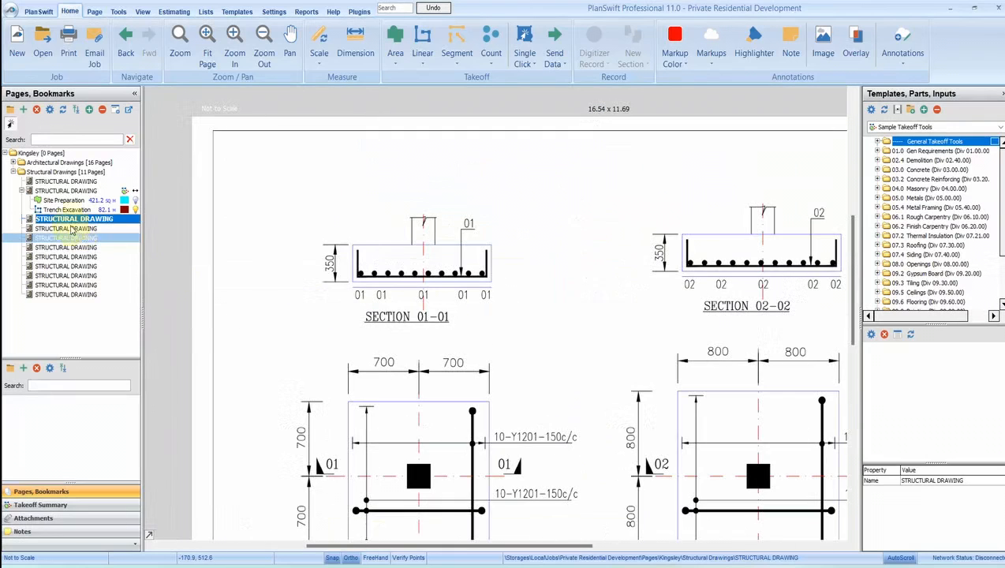
click(68, 192)
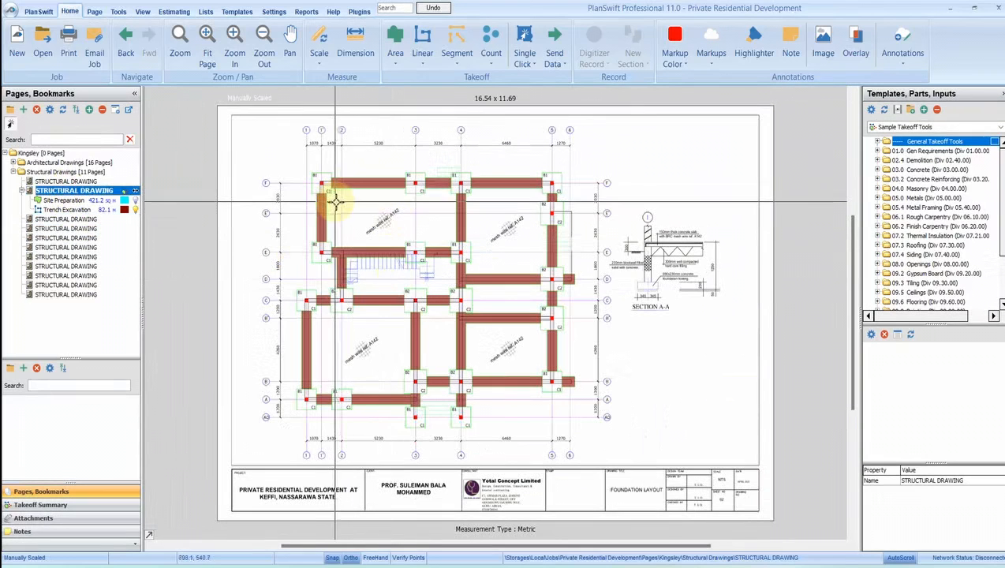
scroll(339, 194, up, 3)
click(133, 210)
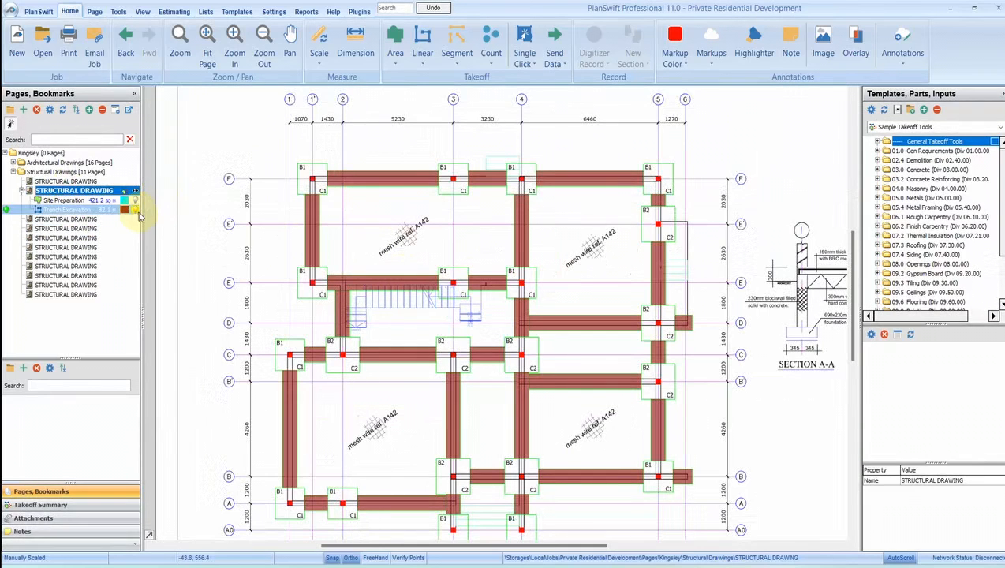
click(135, 211)
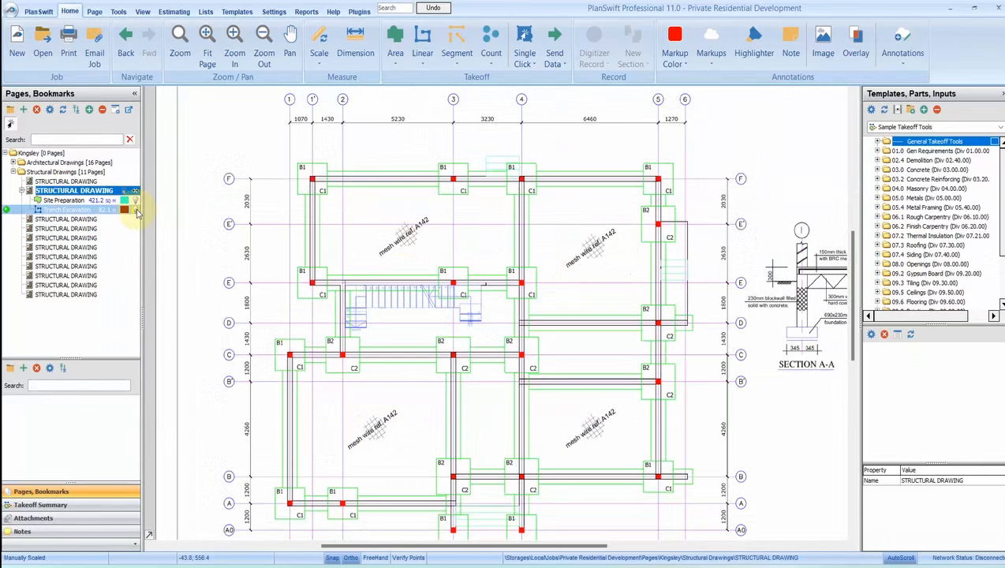
- Create a linear takeoff named Blockwork with a solid green fill and enter the wall width in its advanced properties
click(420, 37)
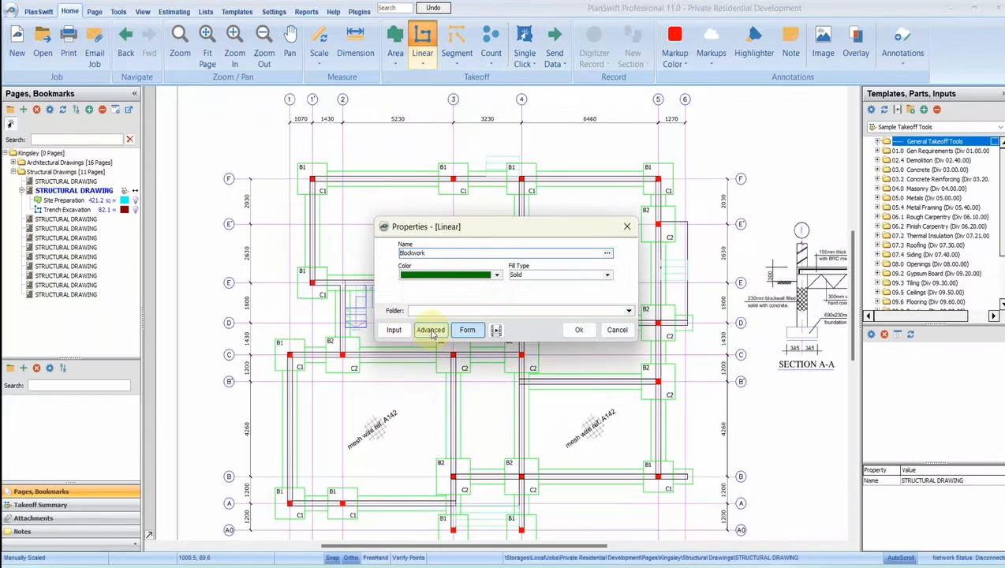
click(432, 330)
scroll(383, 351, down, 5)
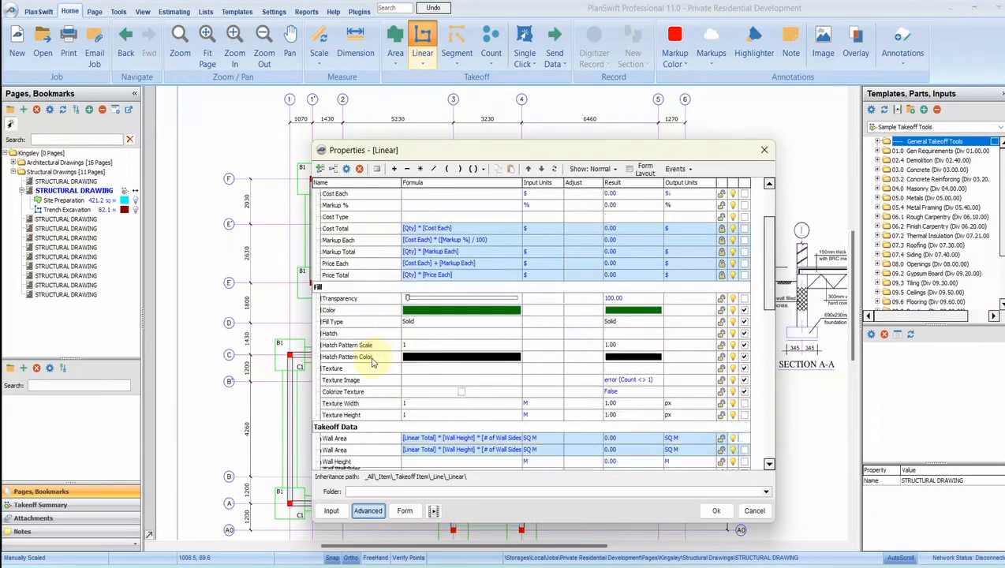
scroll(364, 374, down, 3)
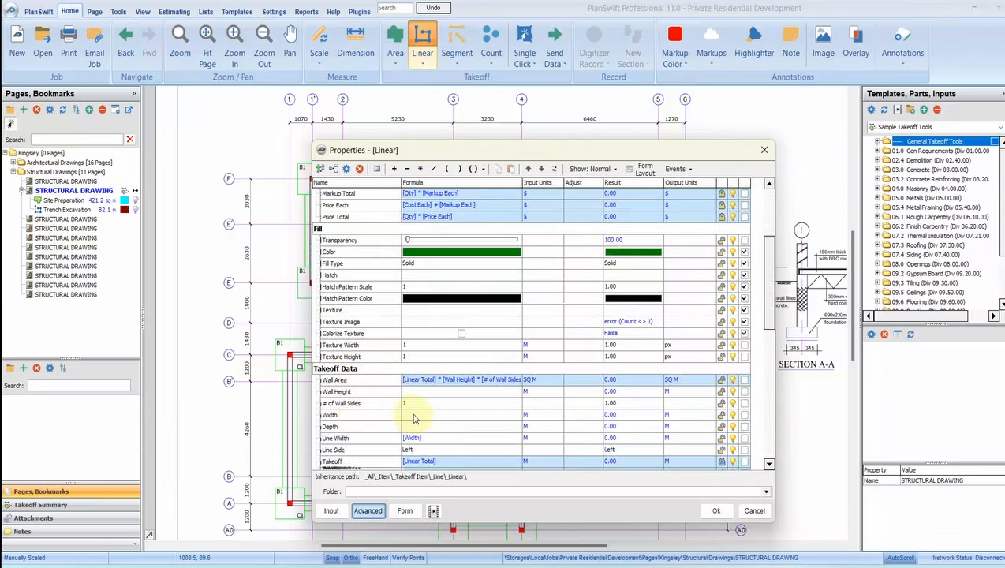
click(408, 415)
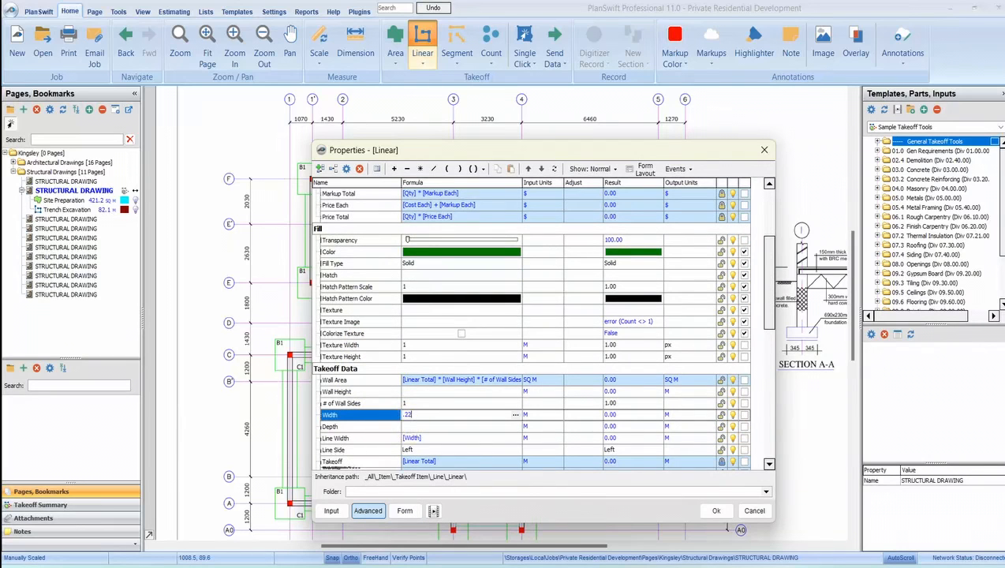
click(718, 511)
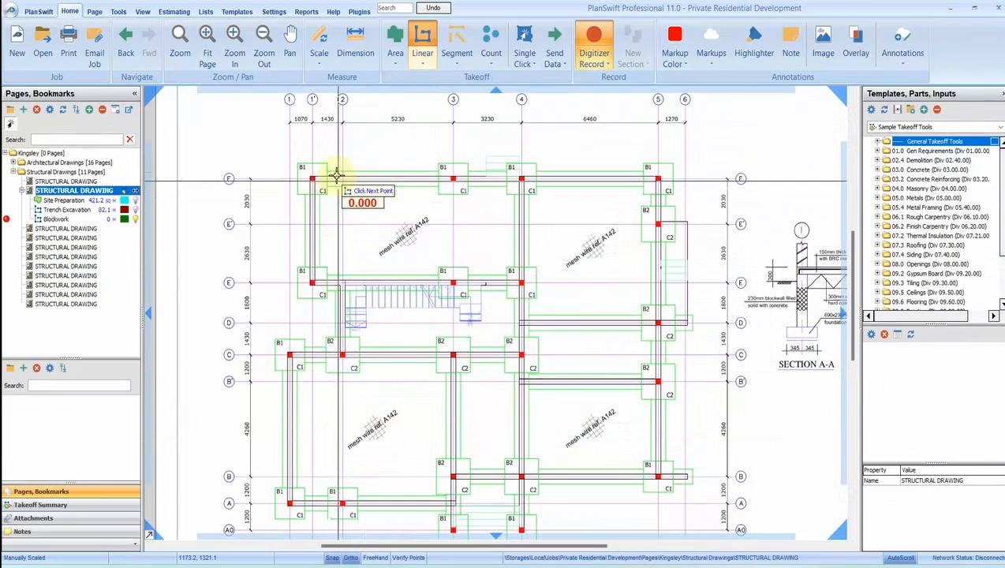
- Trace the Blockwork wall along grid F between the columns at grids 1' and 3, about 6.5 m long
scroll(292, 193, up, 5)
scroll(292, 193, up, 3)
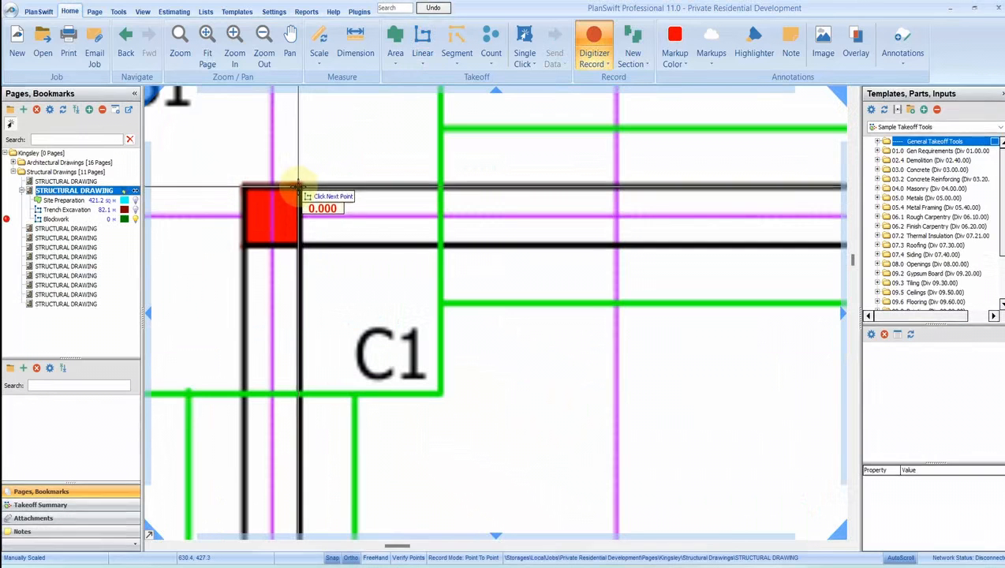
click(298, 188)
scroll(516, 186, up, 5)
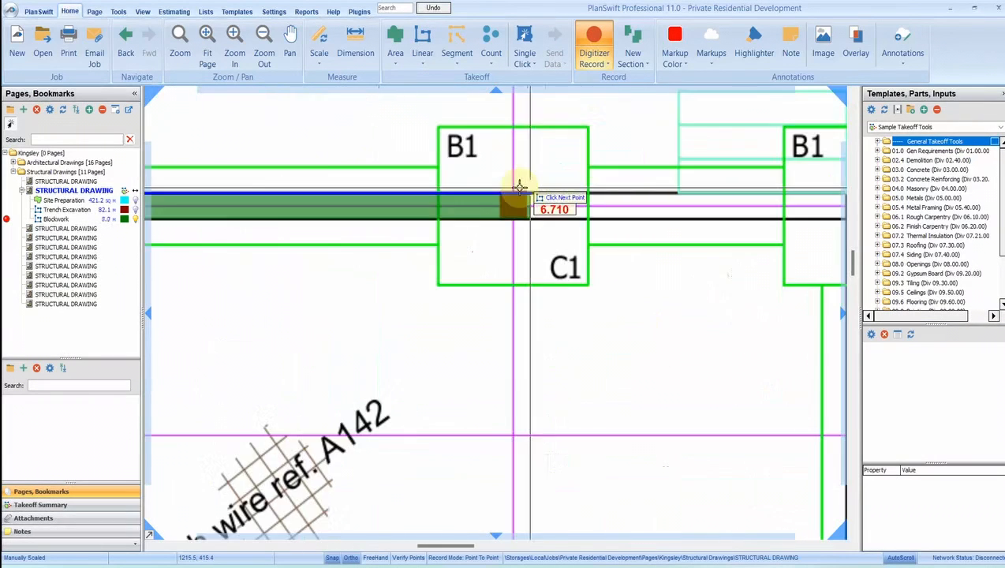
scroll(469, 203, down, 3)
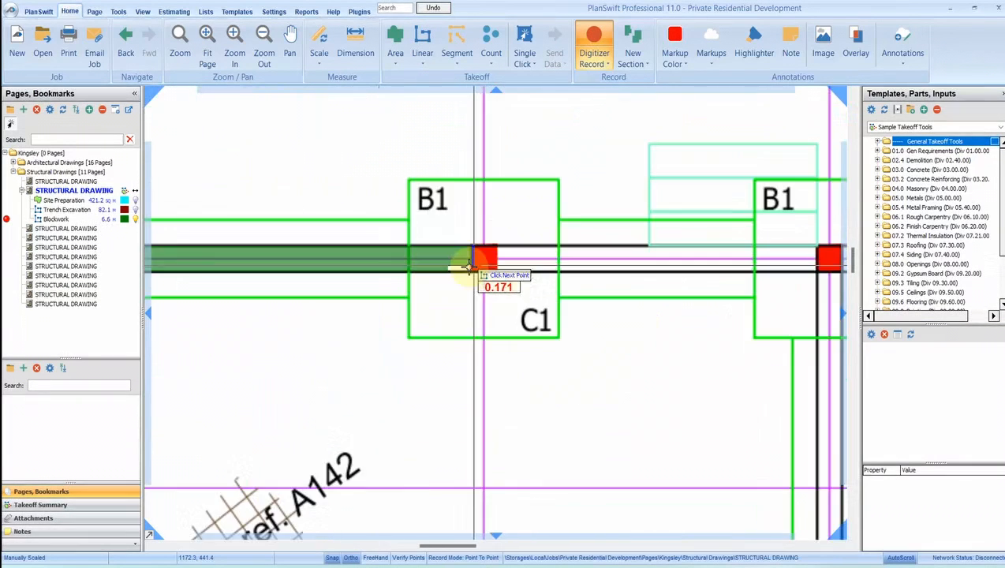
click(473, 249)
- Trace a separate Blockwork section along grid F between the columns at grids 3 and 4, about 3 m long
scroll(433, 237, up, 3)
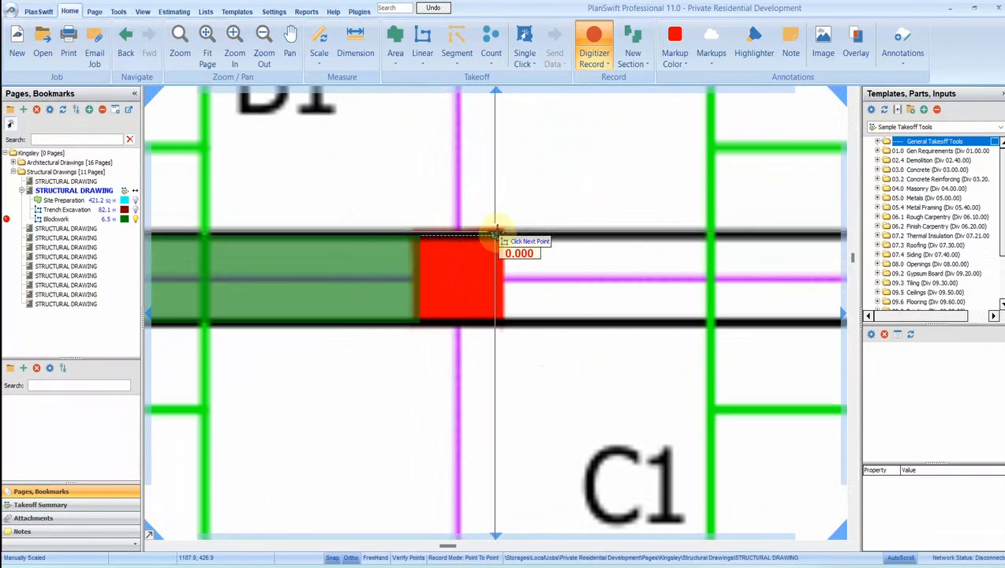
scroll(499, 234, down, 5)
scroll(442, 251, up, 5)
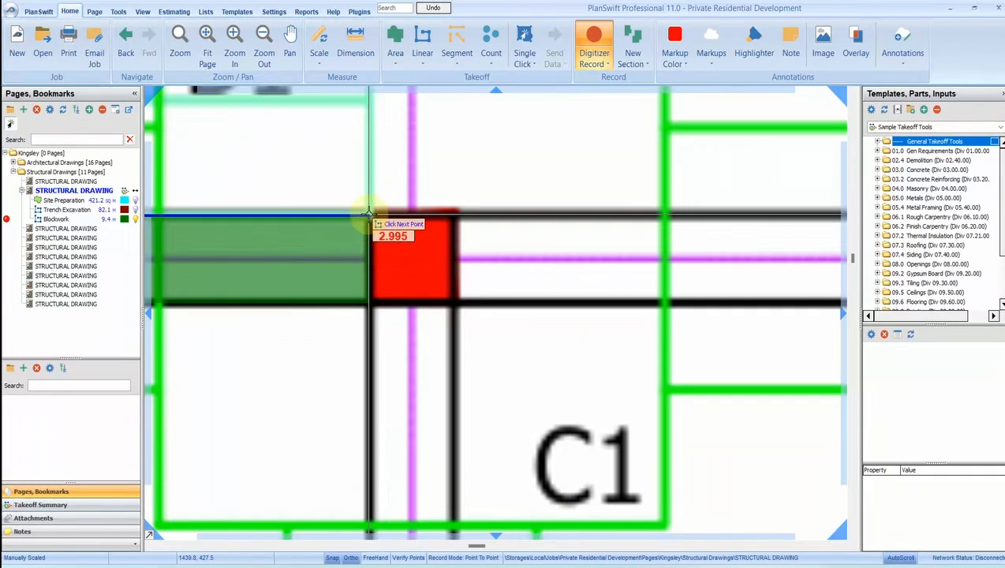
scroll(371, 214, down, 3)
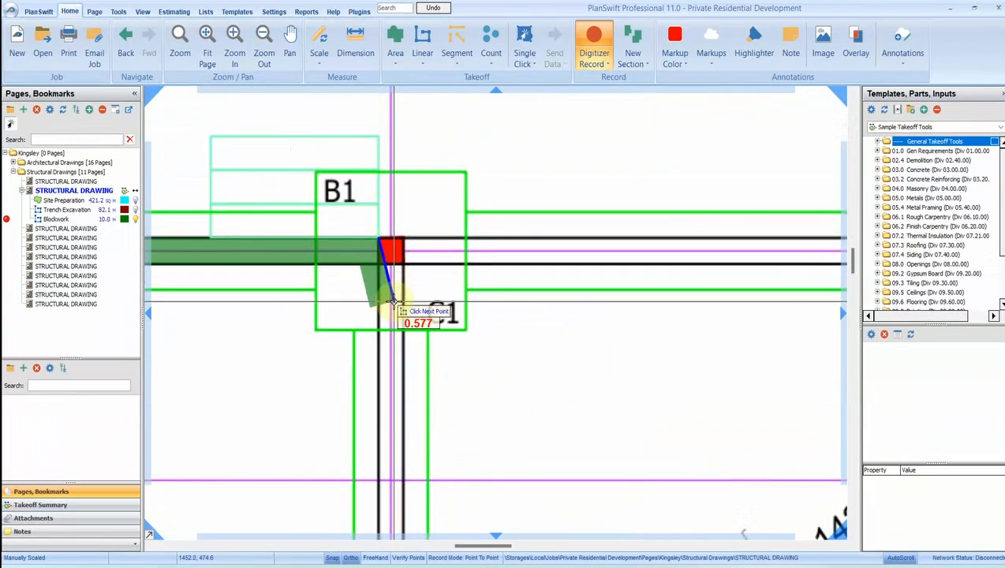
- Trace a separate Blockwork section along grid 1' between the columns at grids F and E, about 4.4 m long
click(405, 239)
scroll(405, 239, up, 2)
scroll(426, 218, down, 5)
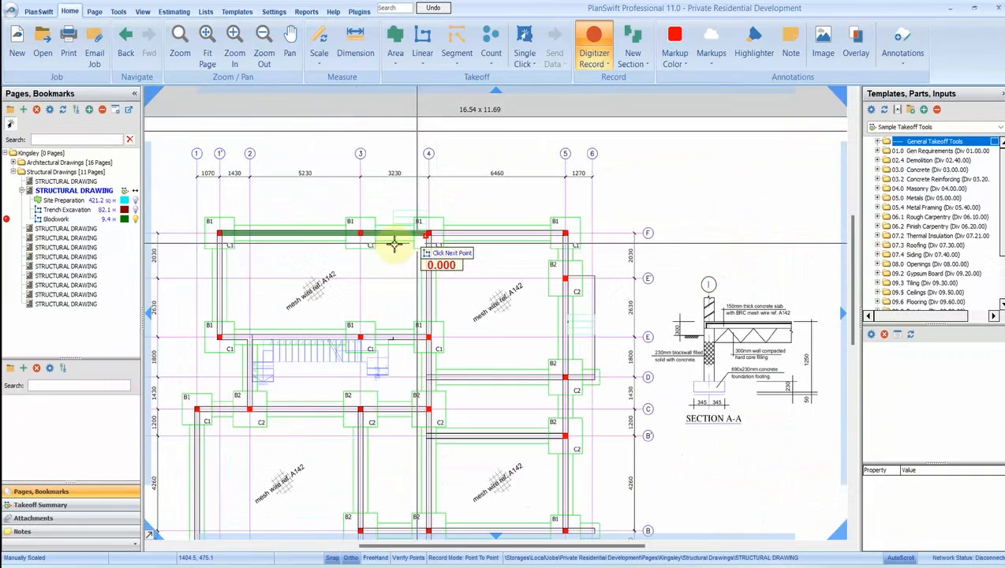
scroll(224, 242, up, 5)
click(222, 199)
drag(213, 378, 232, 247)
scroll(247, 391, up, 4)
scroll(237, 402, up, 2)
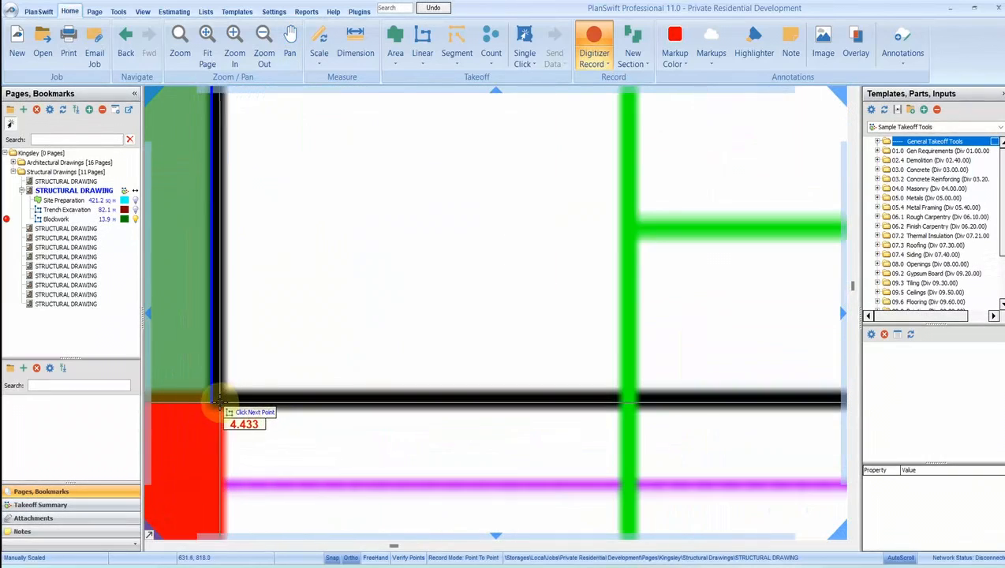
click(219, 401)
scroll(288, 298, down, 4)
- Trace separate Blockwork sections along grid E, from grid 1' to 3 about 6.4 m long and from grid 3 to 4 about 3 m long
scroll(352, 322, down, 6)
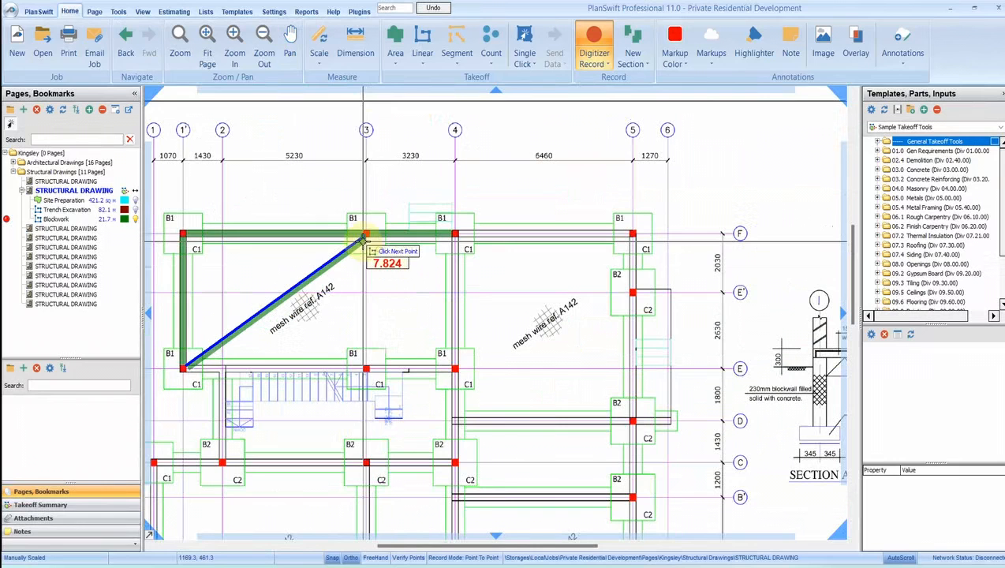
click(365, 367)
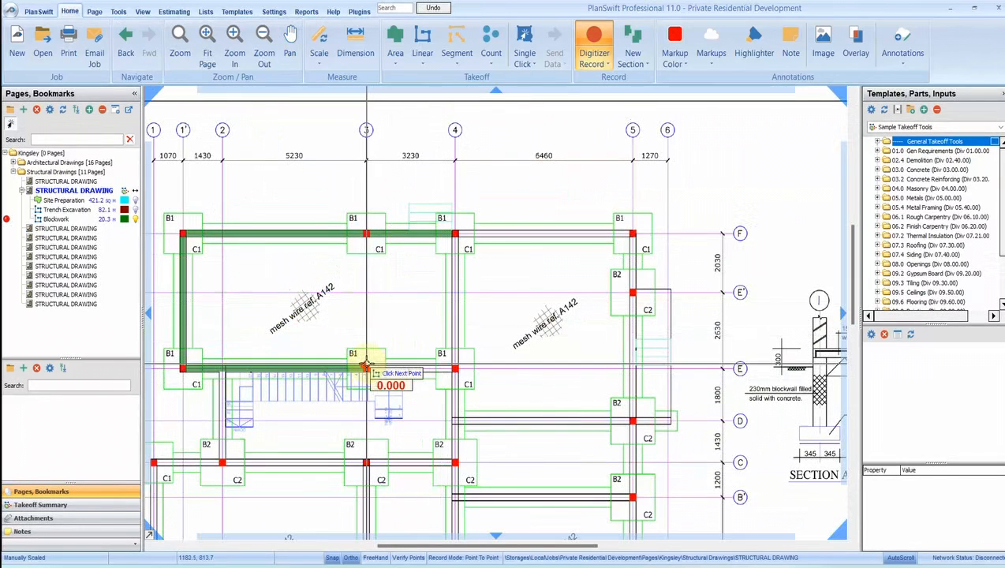
click(370, 235)
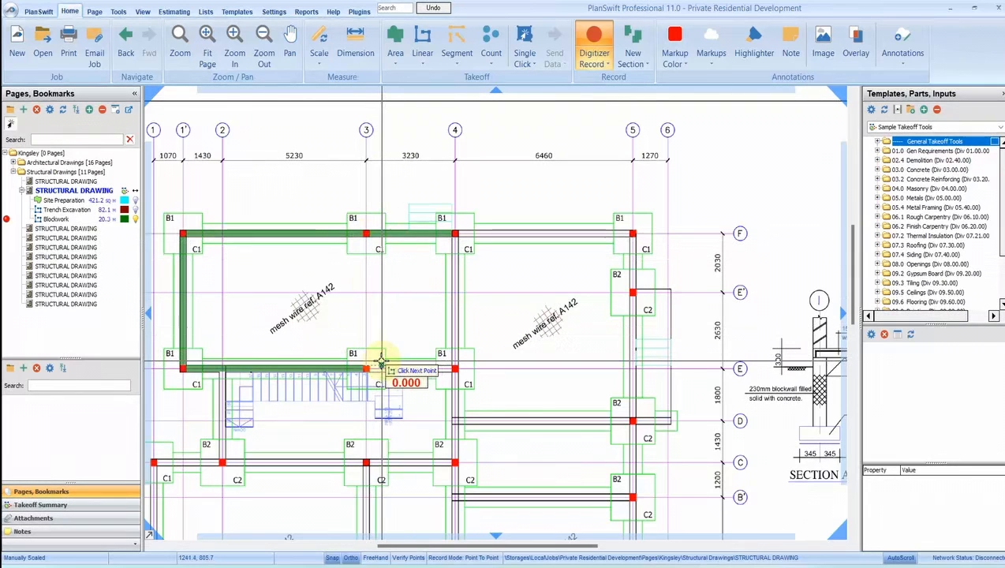
scroll(373, 365, up, 3)
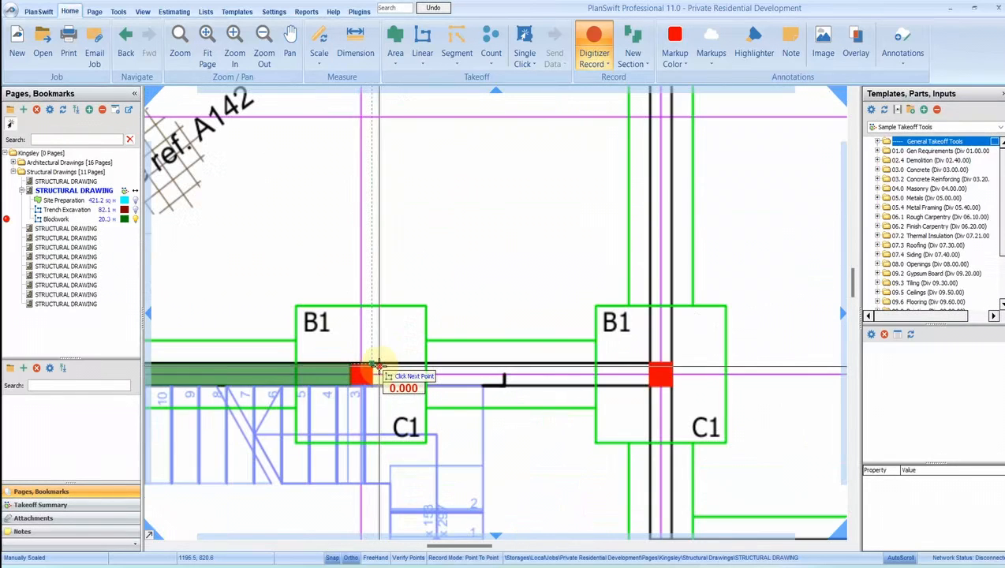
scroll(376, 327, down, 2)
scroll(376, 328, down, 3)
scroll(415, 334, up, 3)
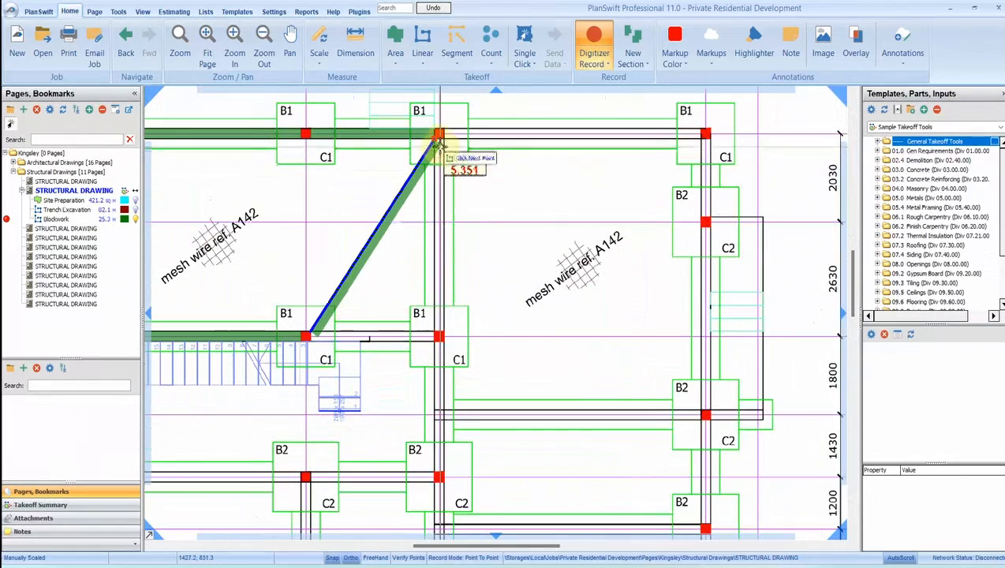
click(437, 334)
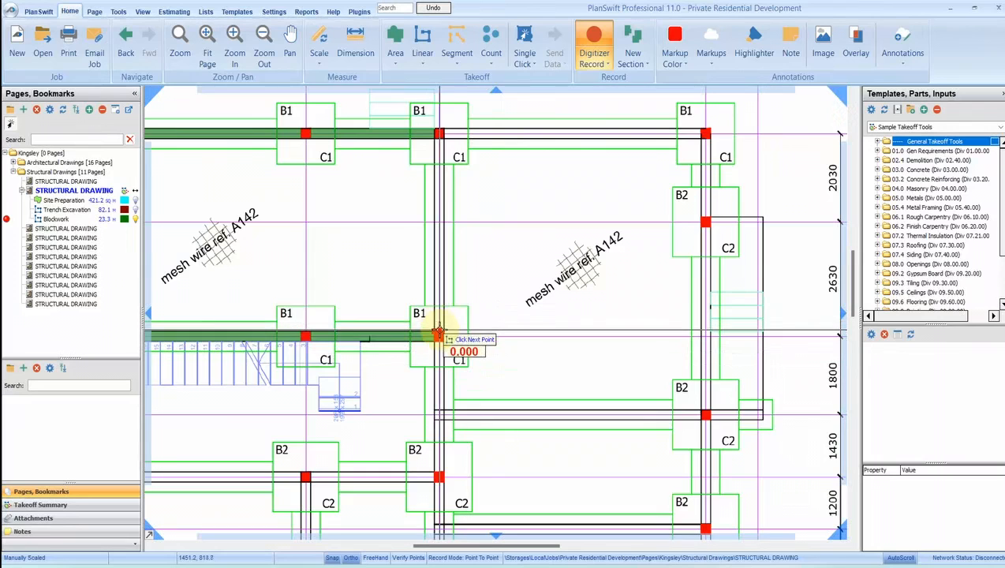
- Trace the Blockwork section along grid 4 between the columns at grids E and F, about 4.5 m long
click(438, 133)
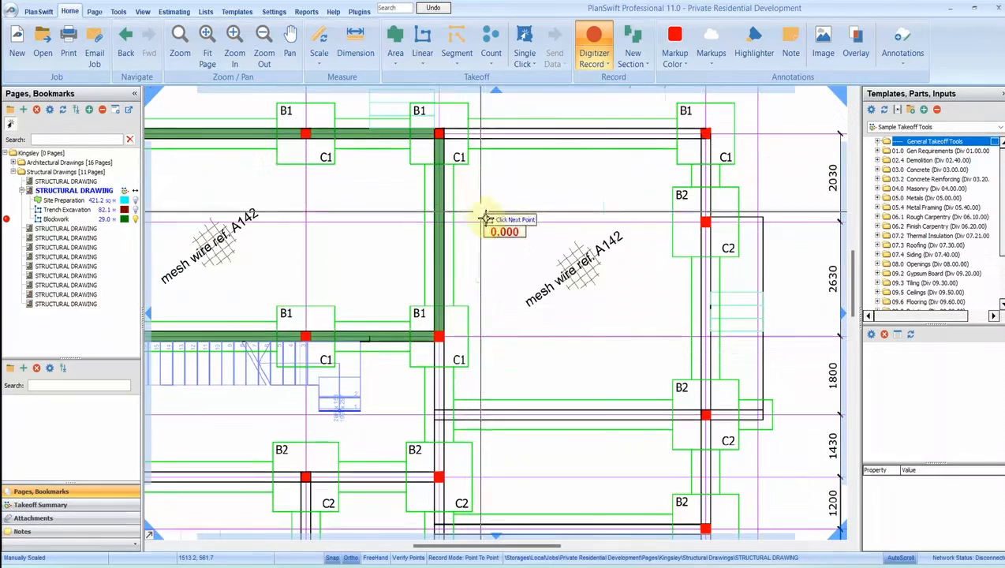
scroll(471, 191, down, 3)
scroll(521, 195, up, 3)
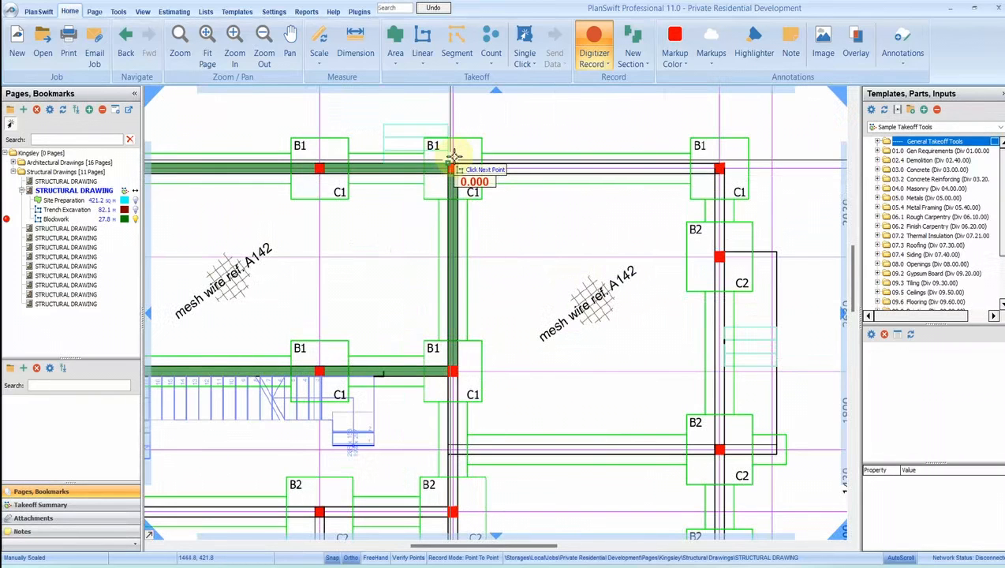
- Trace the Blockwork section along grid F between the columns at grids 4 and 5, about 6.2 m long
scroll(453, 155, up, 4)
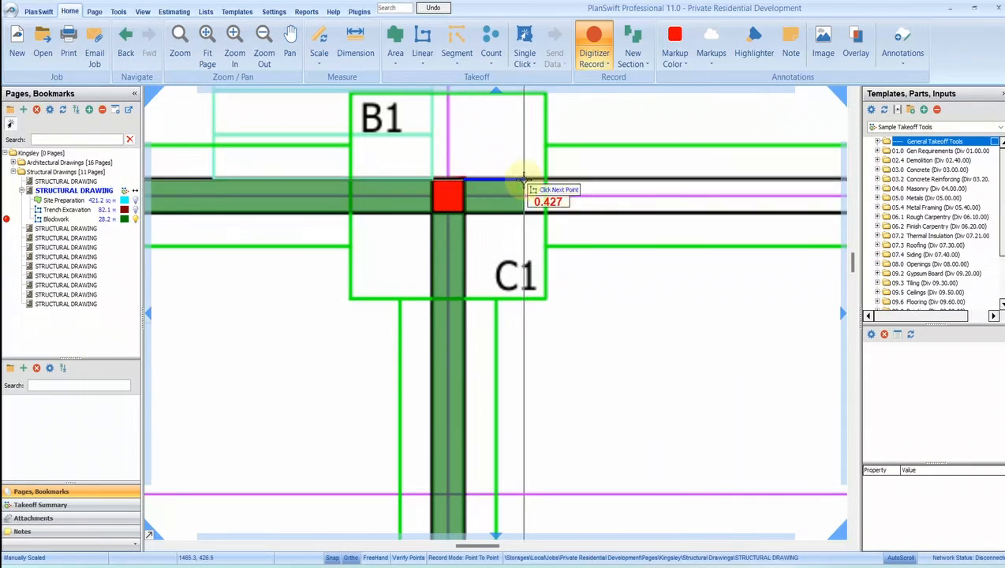
scroll(553, 186, down, 3)
scroll(622, 193, up, 6)
click(624, 164)
scroll(595, 202, down, 3)
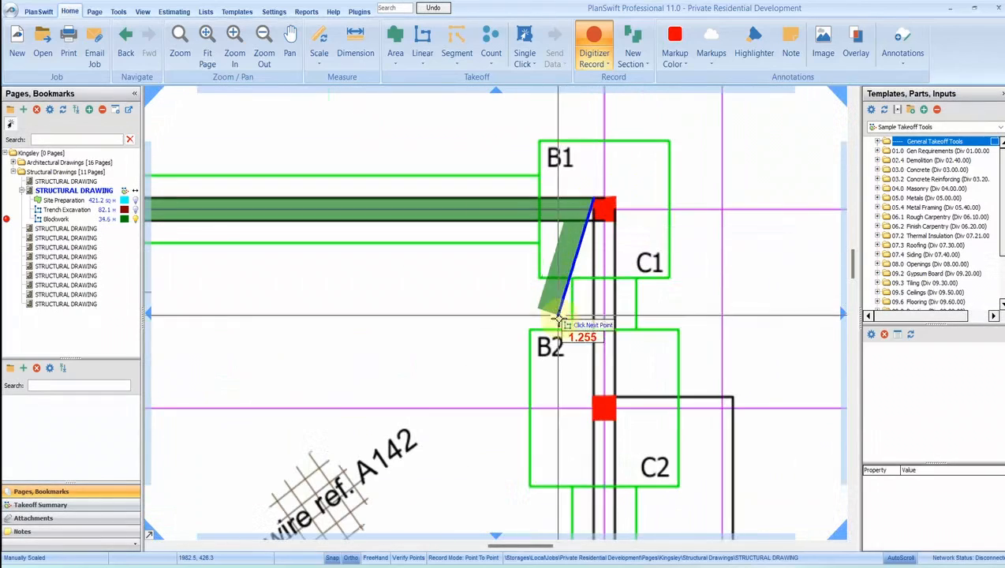
- Trace a separate Blockwork section along grid 5 between the columns at grids F and E'
scroll(551, 288, down, 3)
click(562, 276)
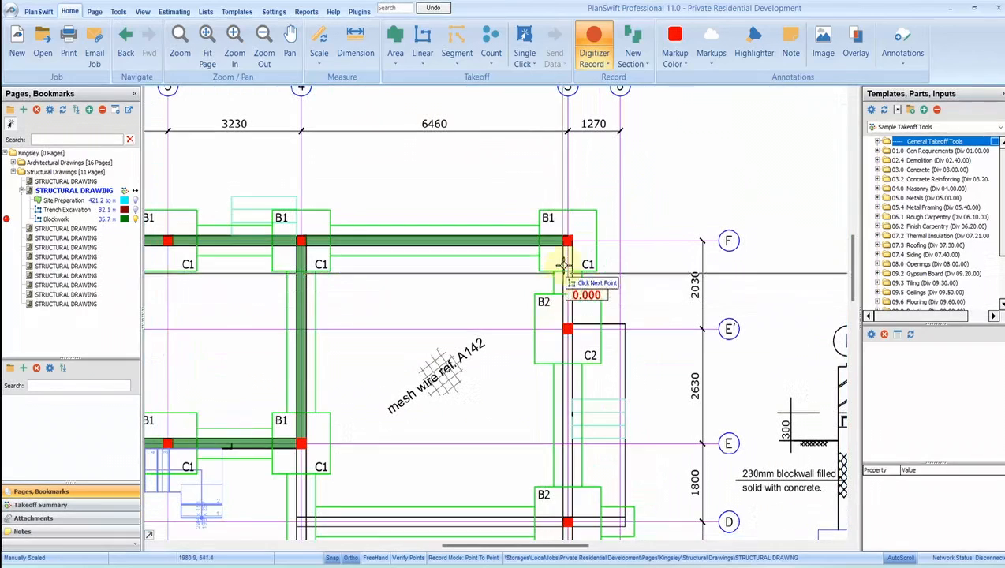
scroll(561, 277, up, 4)
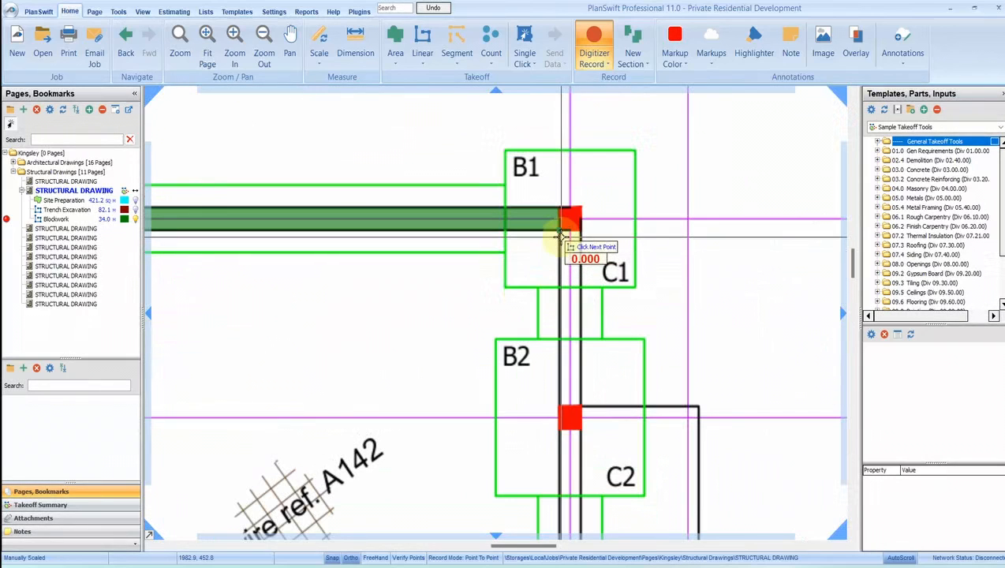
scroll(562, 235, down, 4)
scroll(572, 285, up, 7)
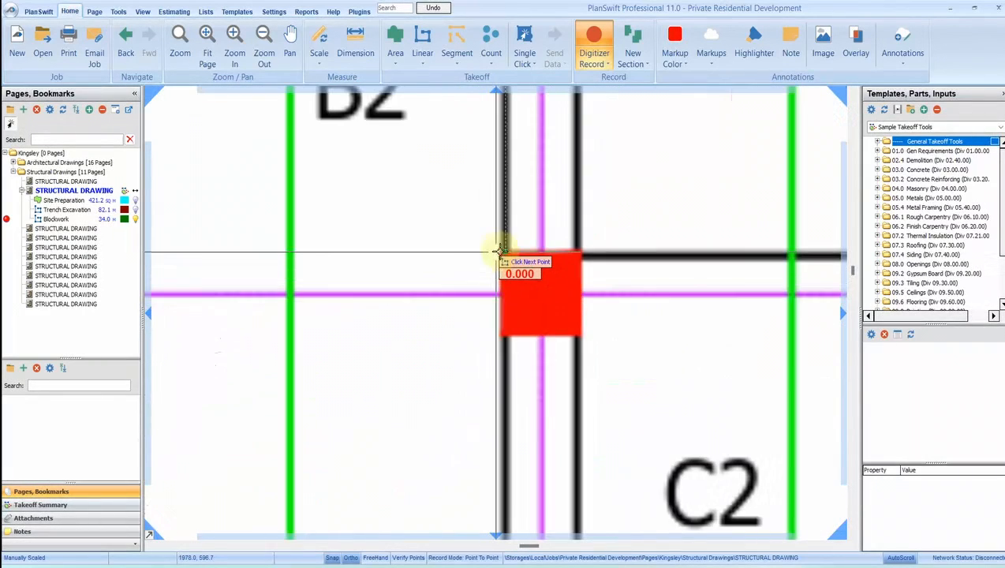
scroll(498, 251, up, 3)
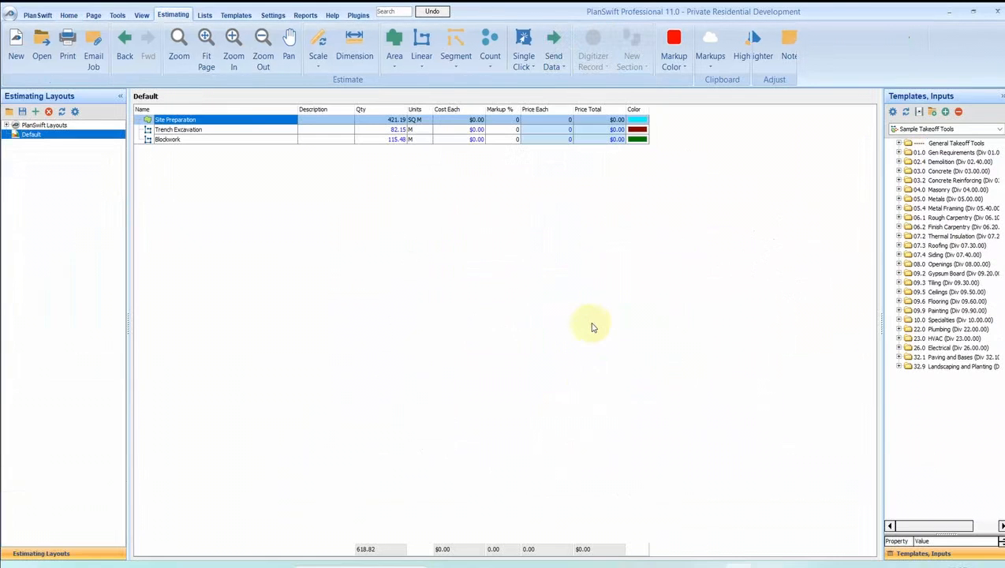
- Return to the foundation layout drawing and select the Blockwork takeoff to read its total length
click(68, 15)
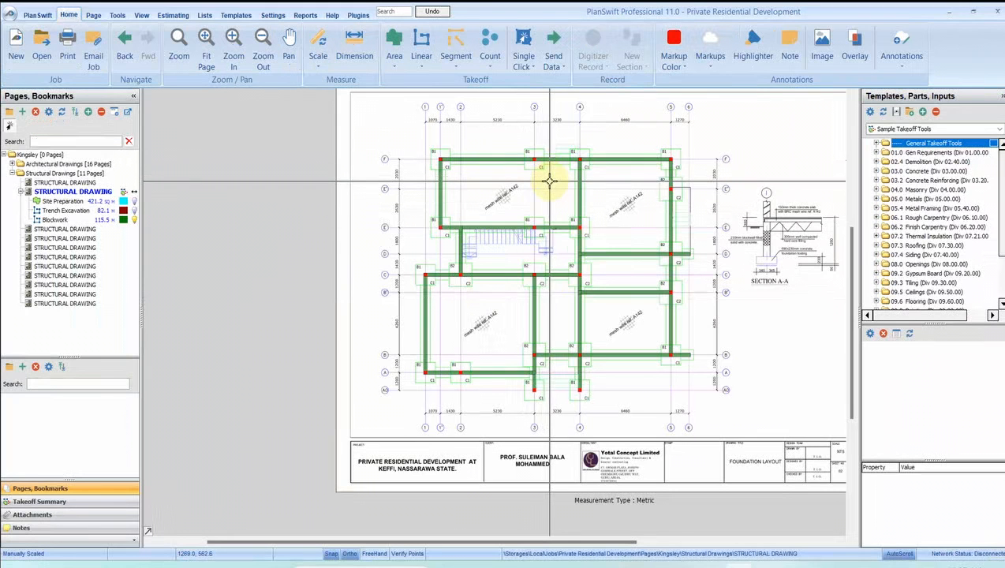
scroll(557, 149, up, 2)
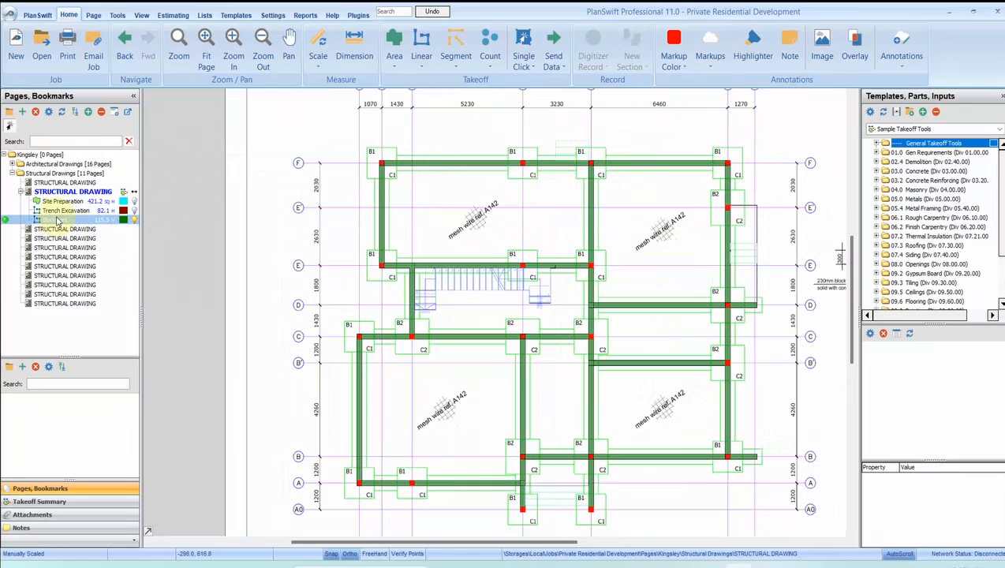
click(85, 221)
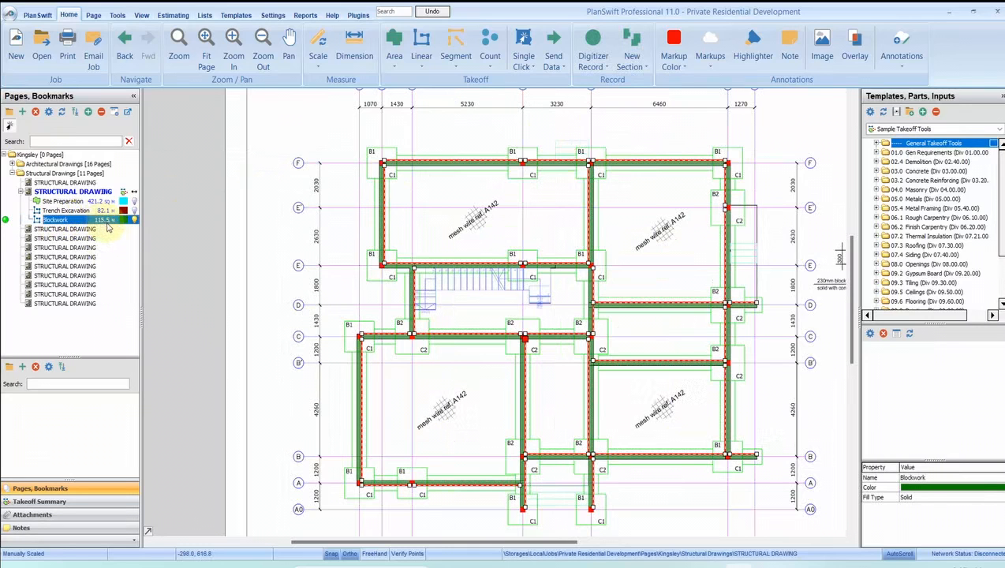
- Switch to the Excel TUTORIAL workbook and set the BLOCK IN FDN 225MM length in C181 to 115.5
click(623, 566)
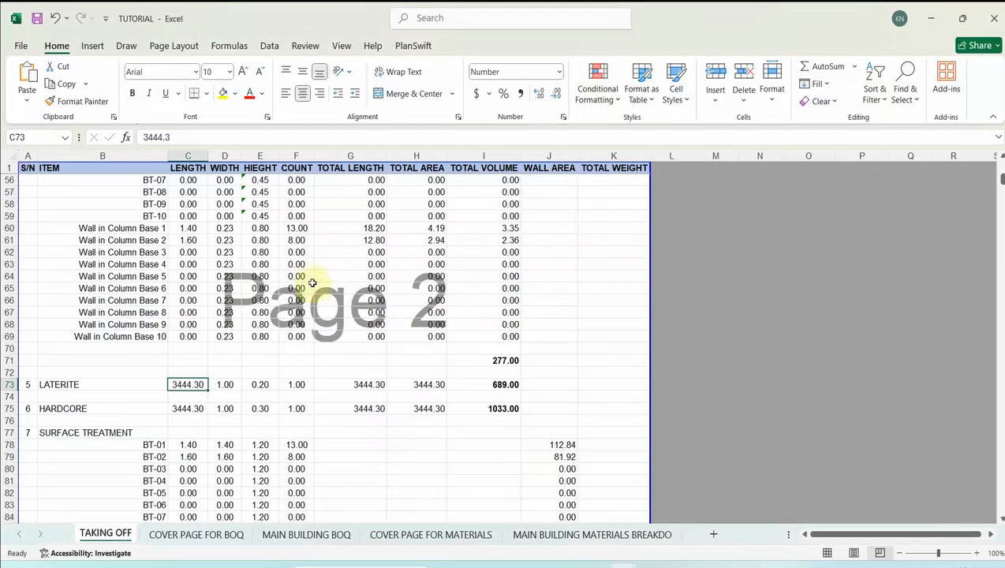
scroll(192, 372, down, 20)
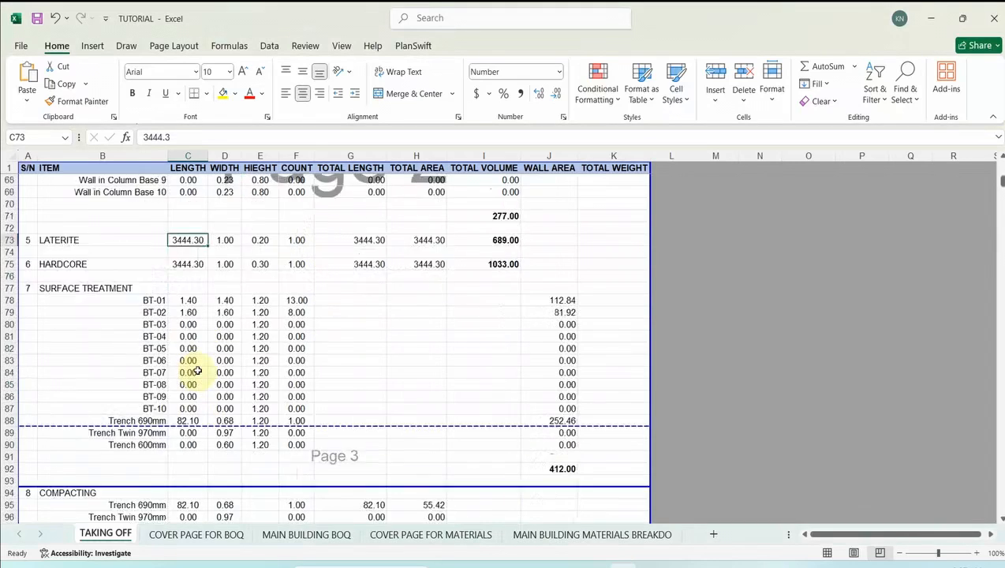
scroll(163, 385, down, 16)
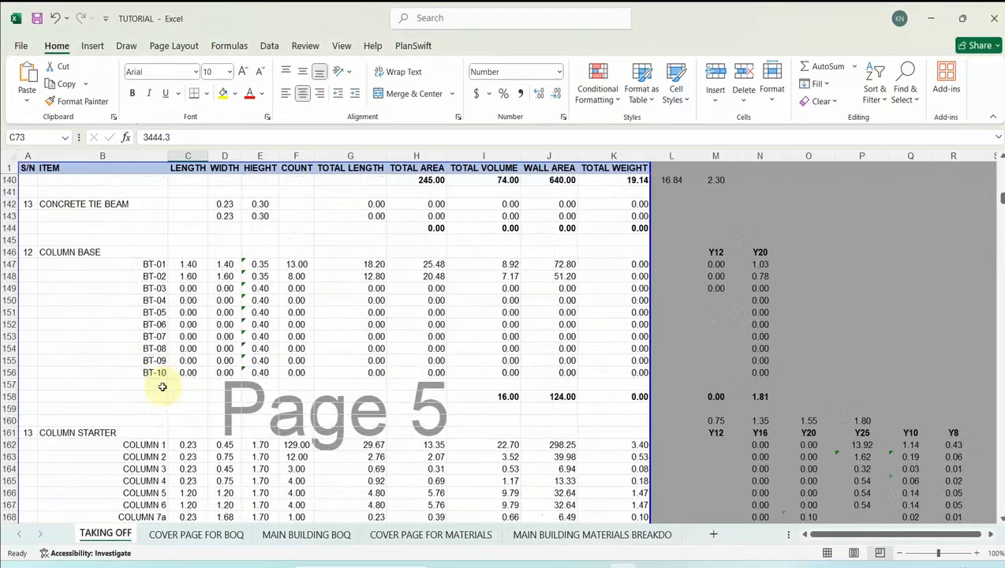
scroll(159, 366, up, 1)
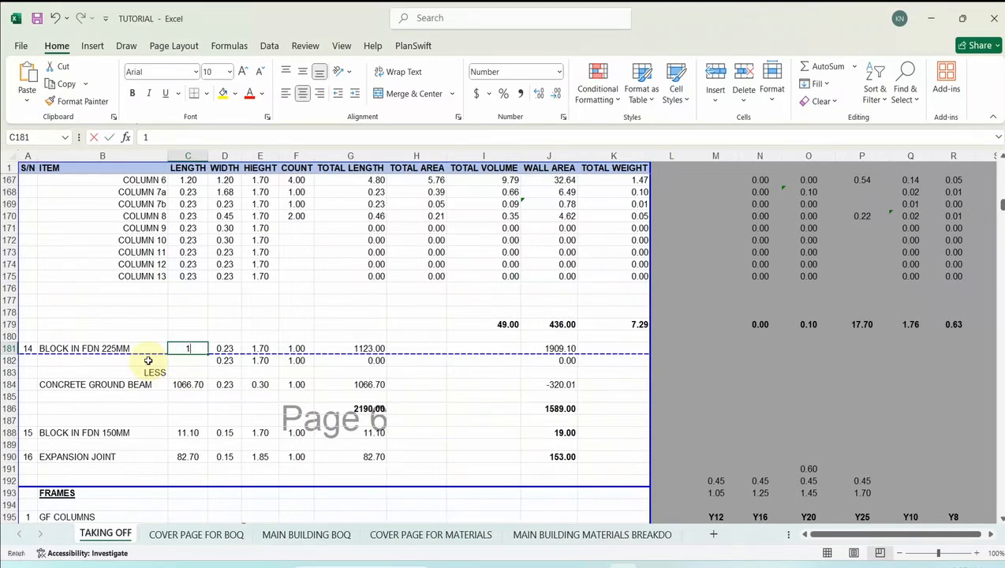
text(15.5)
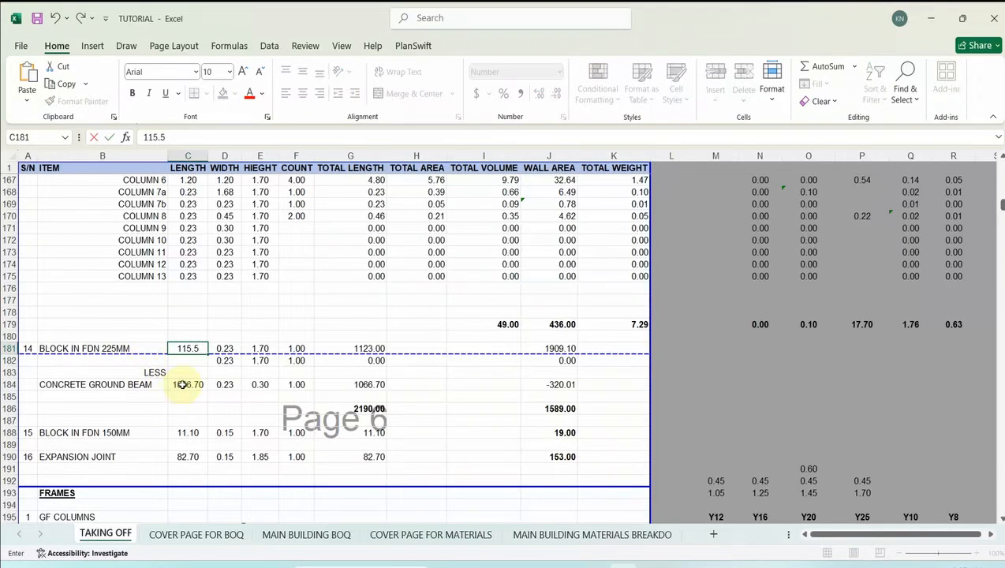
- Clear the CONCRETE GROUND BEAM count and the BLOCK IN FDN 150MM length and count, and check the wall row under DISPOSAL
click(182, 384)
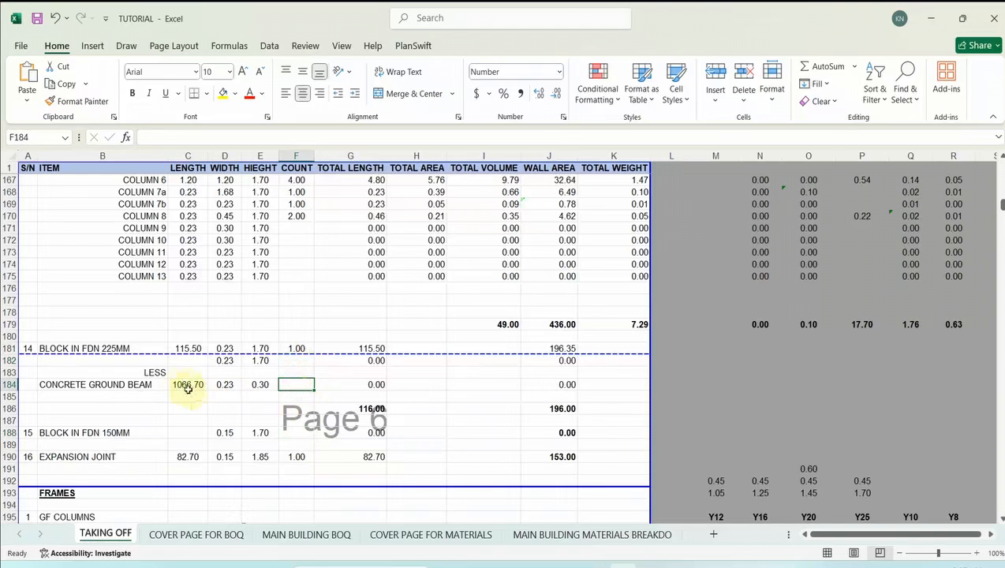
scroll(233, 404, up, 5)
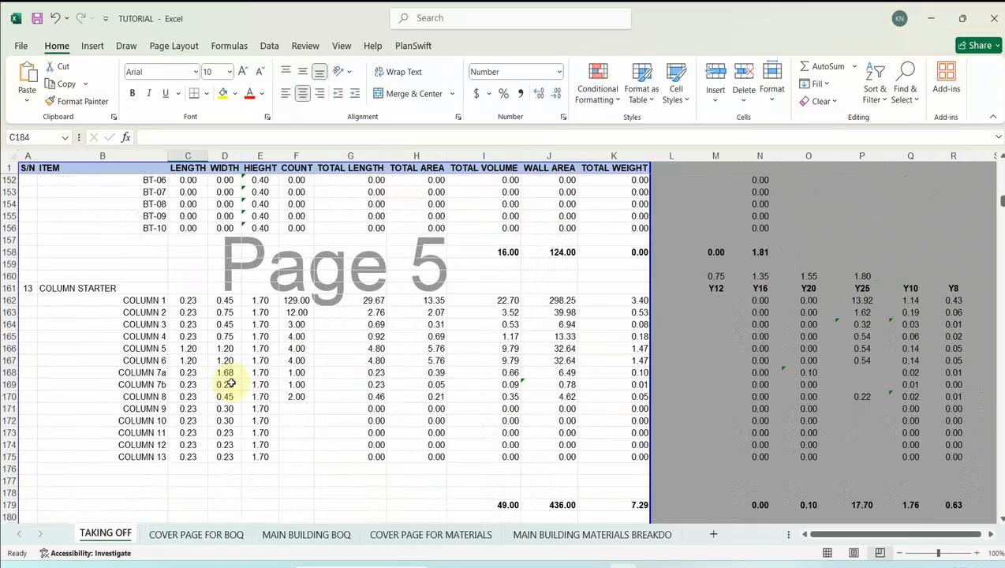
scroll(230, 376, up, 20)
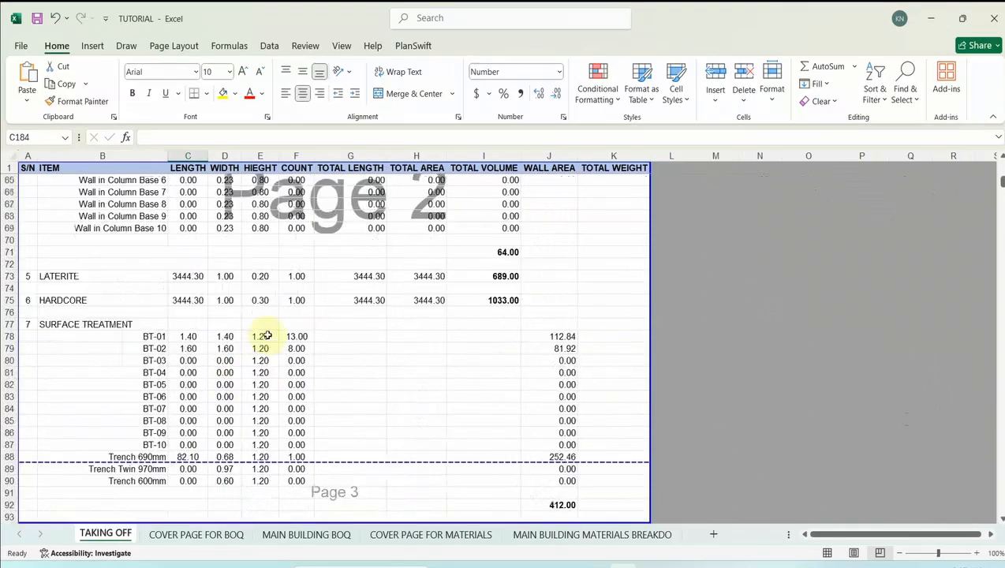
scroll(269, 330, up, 15)
scroll(262, 331, down, 18)
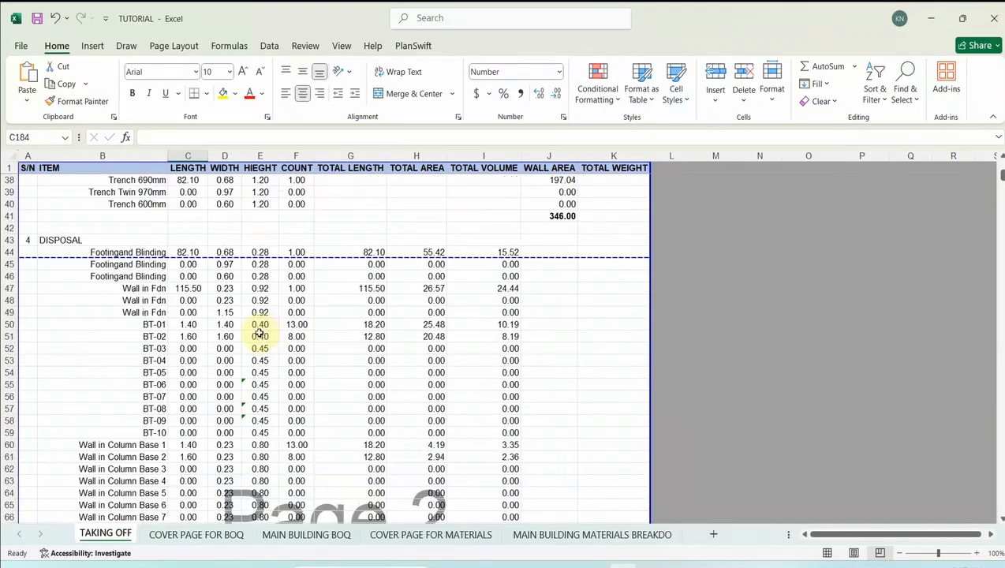
scroll(247, 347, down, 1)
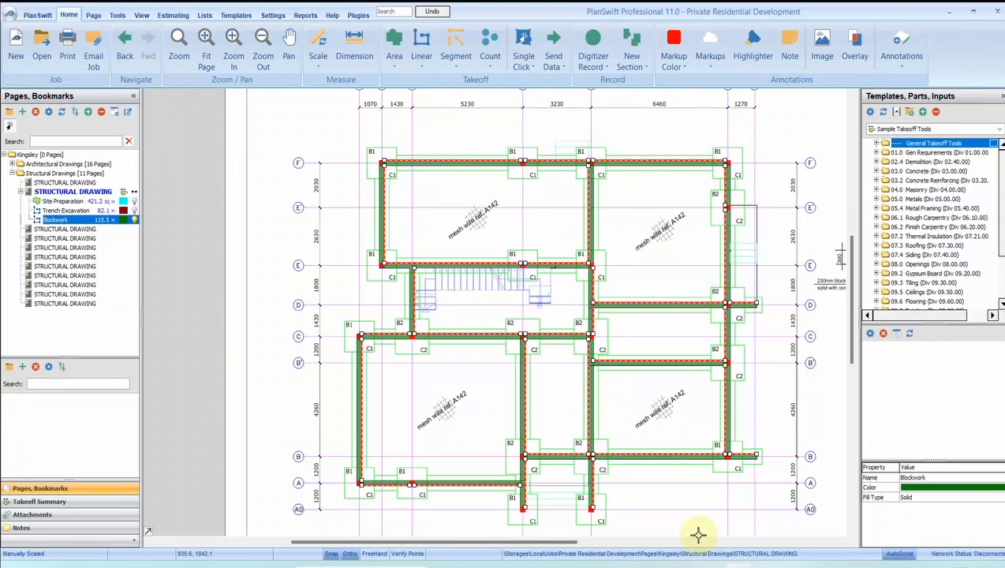
click(458, 200)
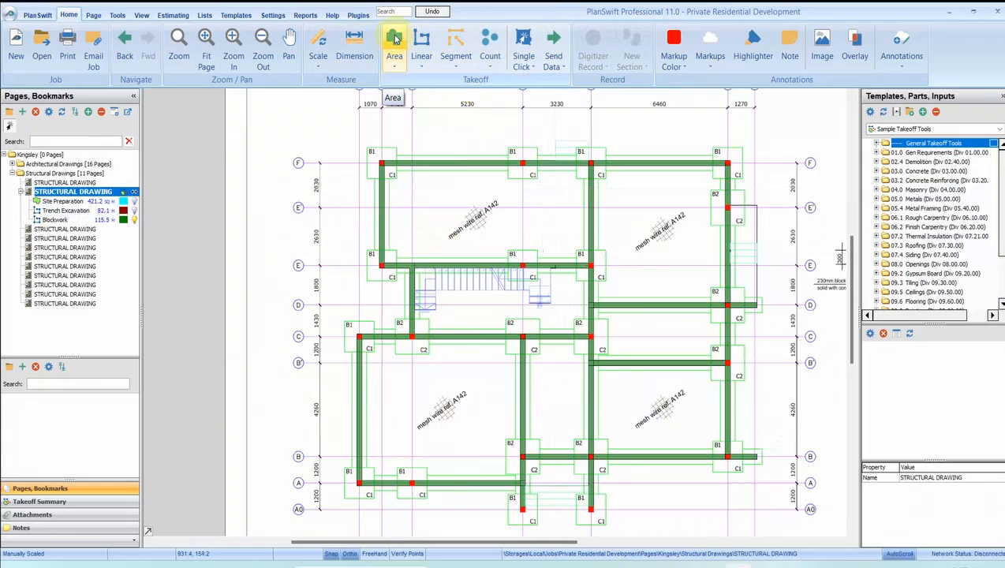
click(392, 41)
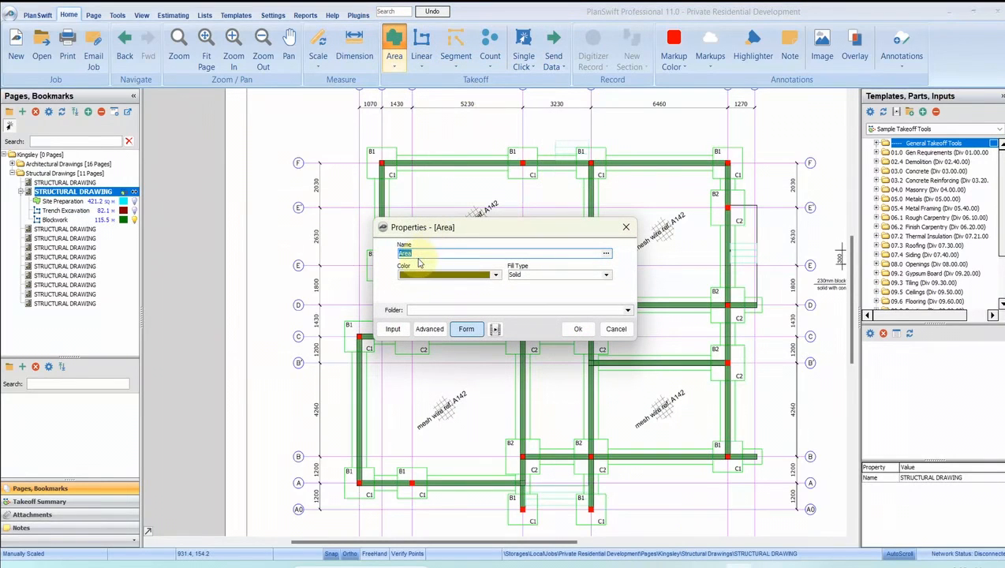
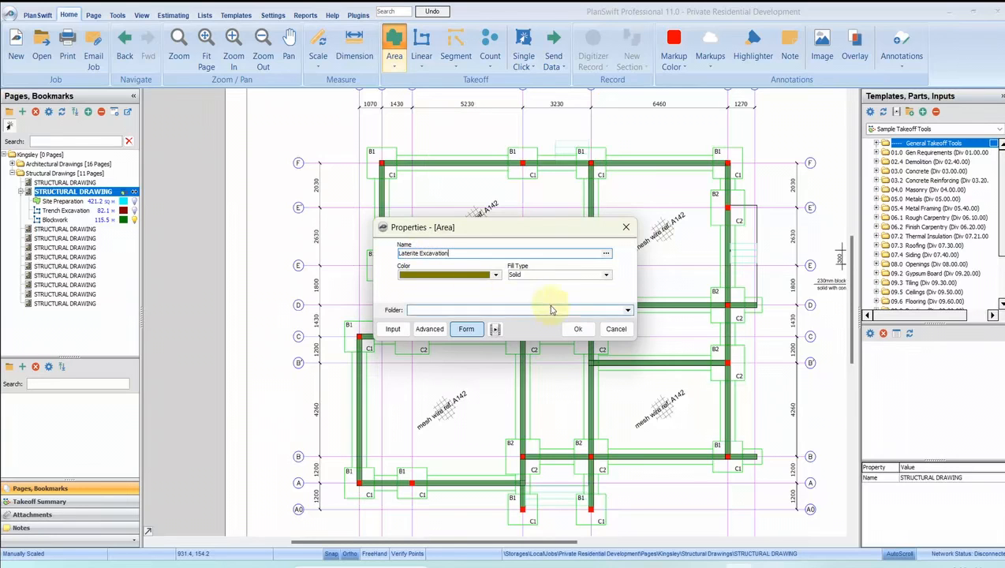
click(580, 330)
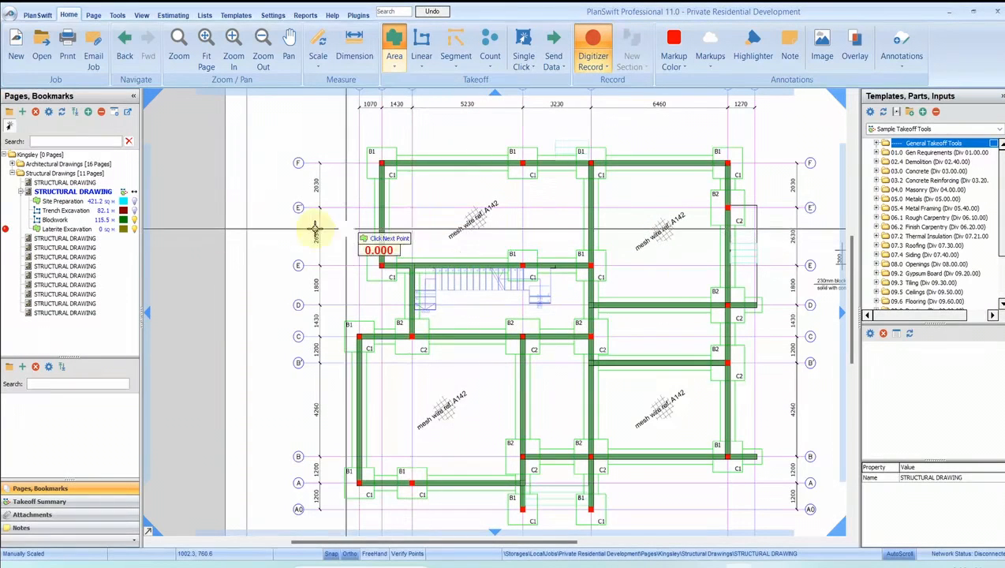
right_click(102, 236)
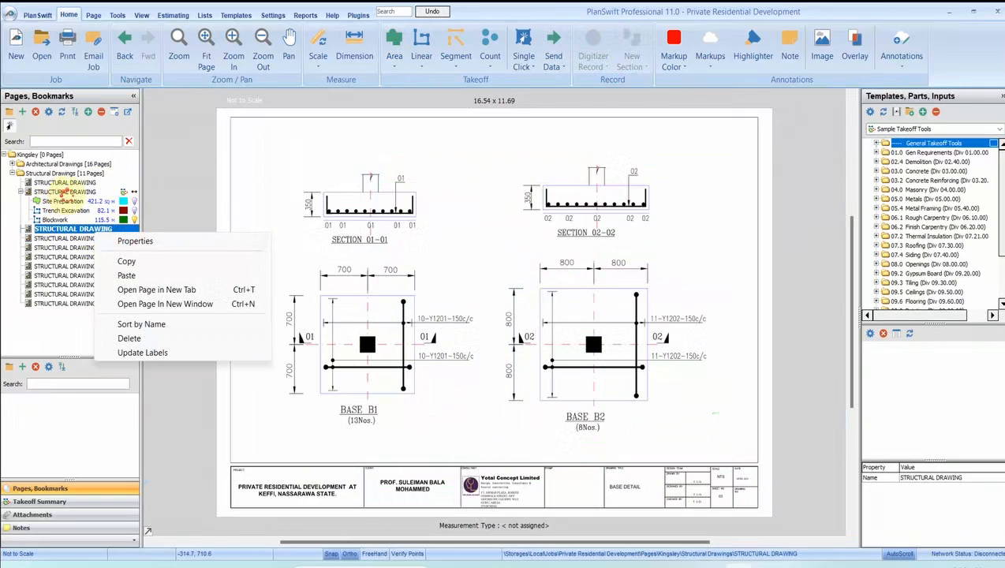
click(116, 203)
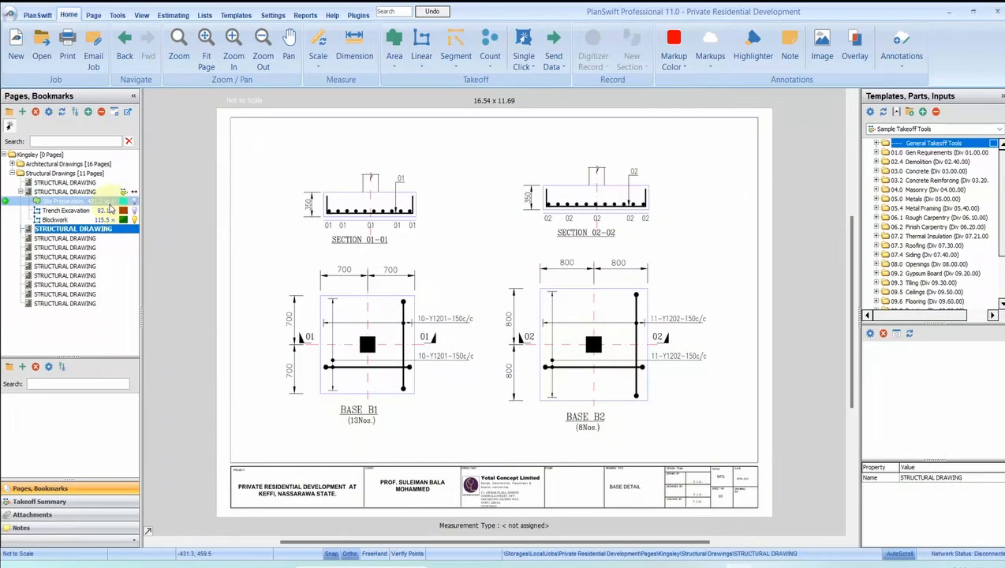
- Create a new area takeoff named Laterite with a dark blue colour and solid fill on the foundation layout
click(63, 220)
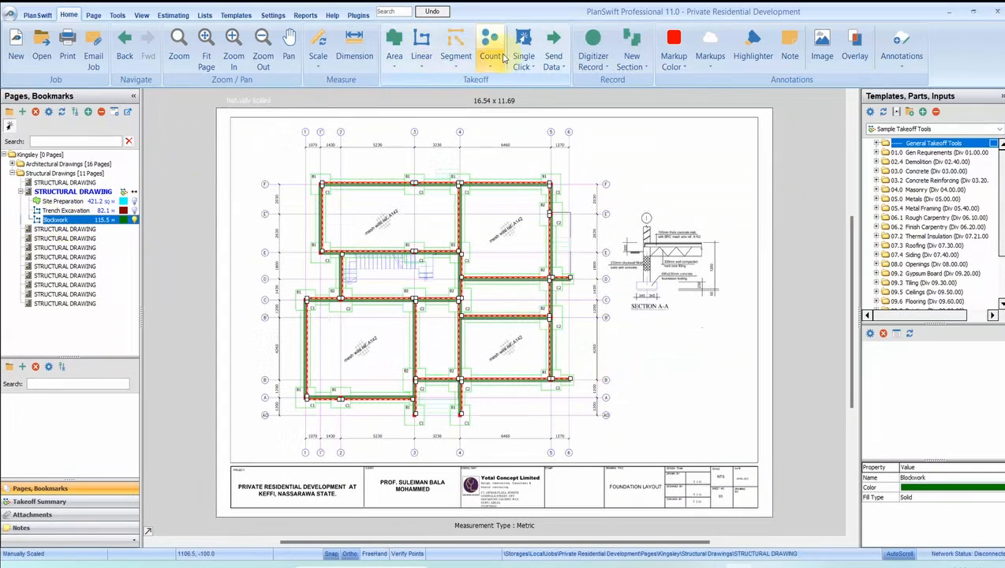
click(631, 43)
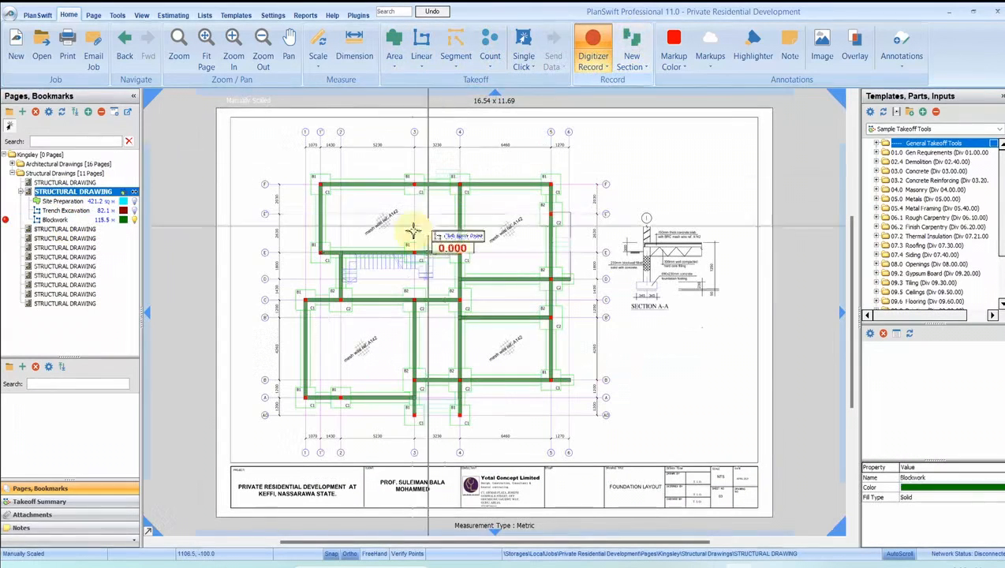
click(407, 44)
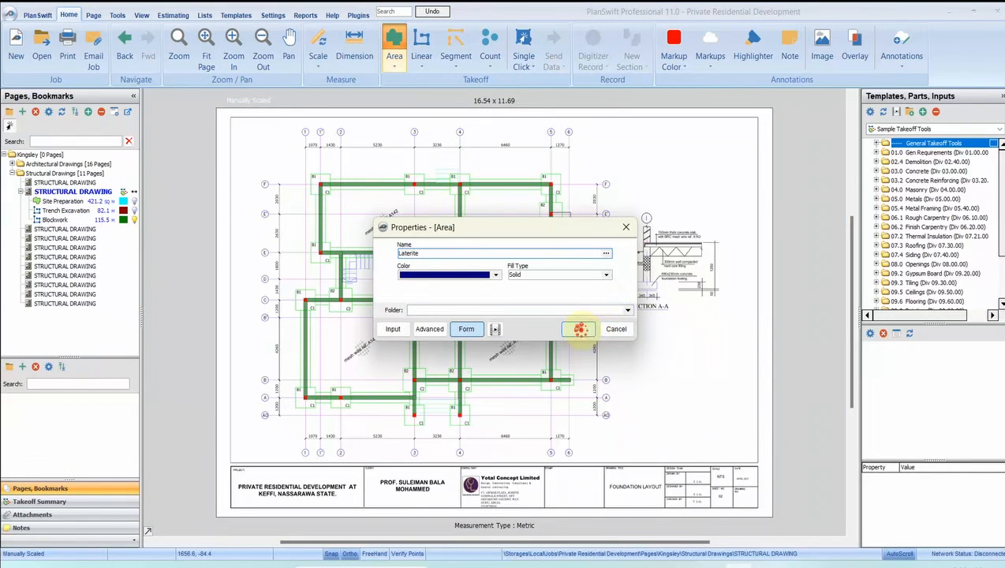
click(579, 330)
- Trace the Laterite area along the inner wall faces of the room between grids 1' and 4 and grids E and F
scroll(340, 201, up, 3)
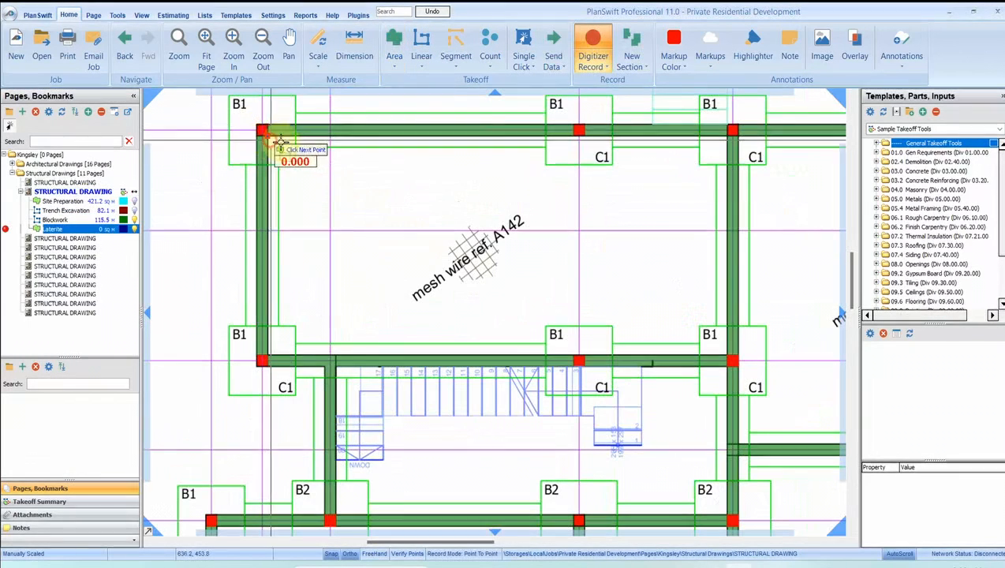
click(729, 135)
click(727, 353)
click(266, 355)
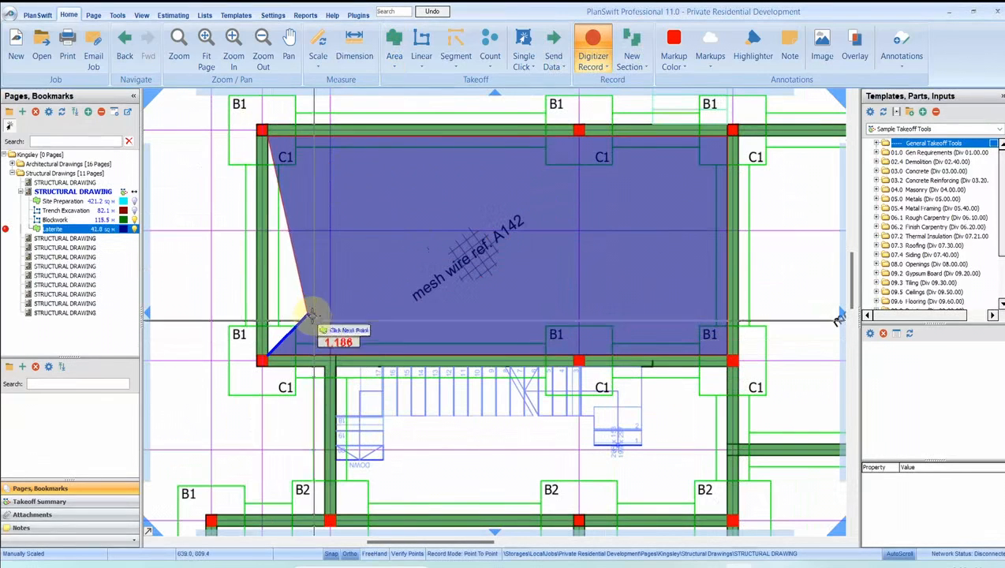
- Trace a separate Laterite section inside the adjoining room between grids 4 and 5 and grids D and F
scroll(315, 312, down, 3)
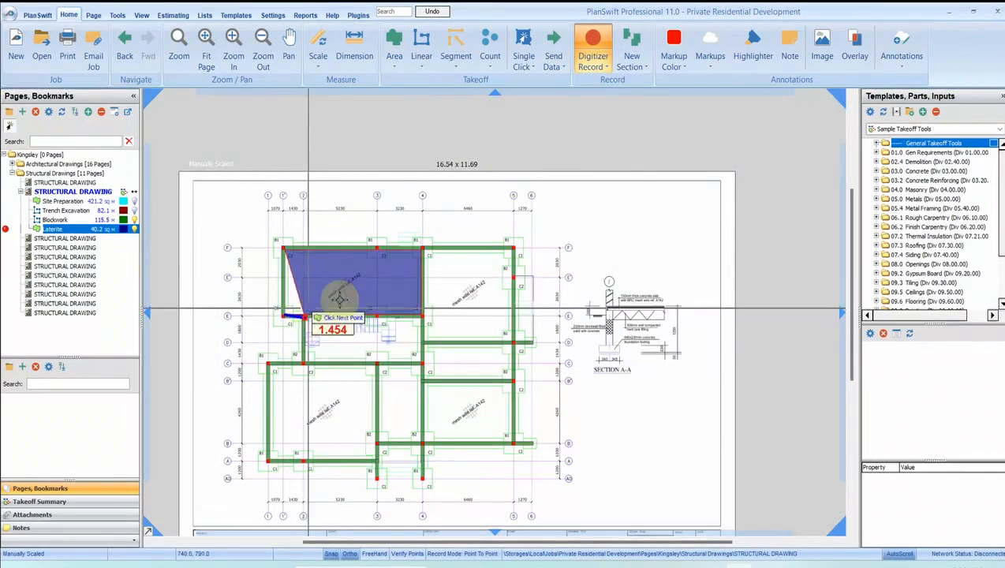
scroll(304, 309, up, 5)
click(422, 248)
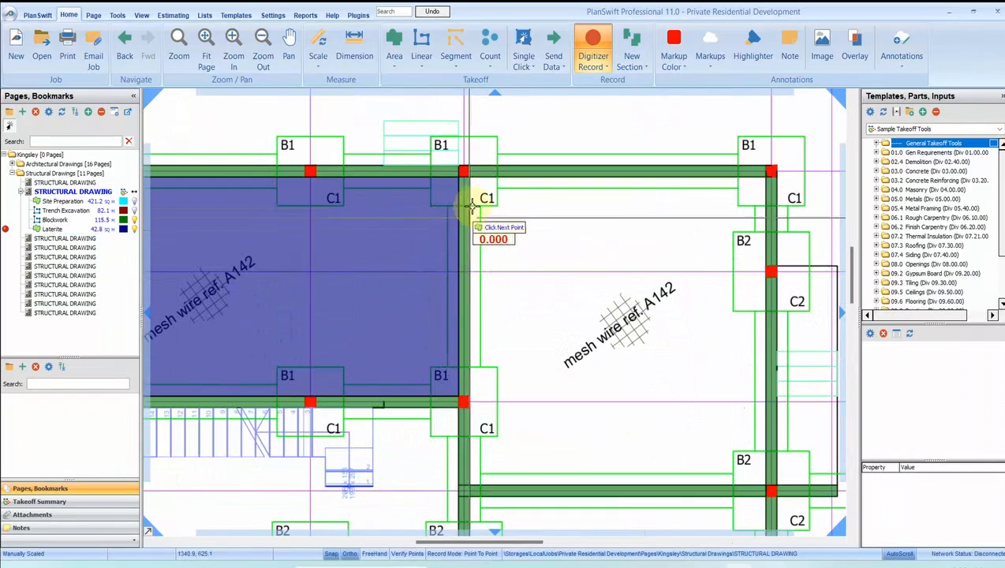
- Outline the upper-right room between grids F and D along its inner wall corners in the Laterite area takeoff
click(771, 172)
click(771, 491)
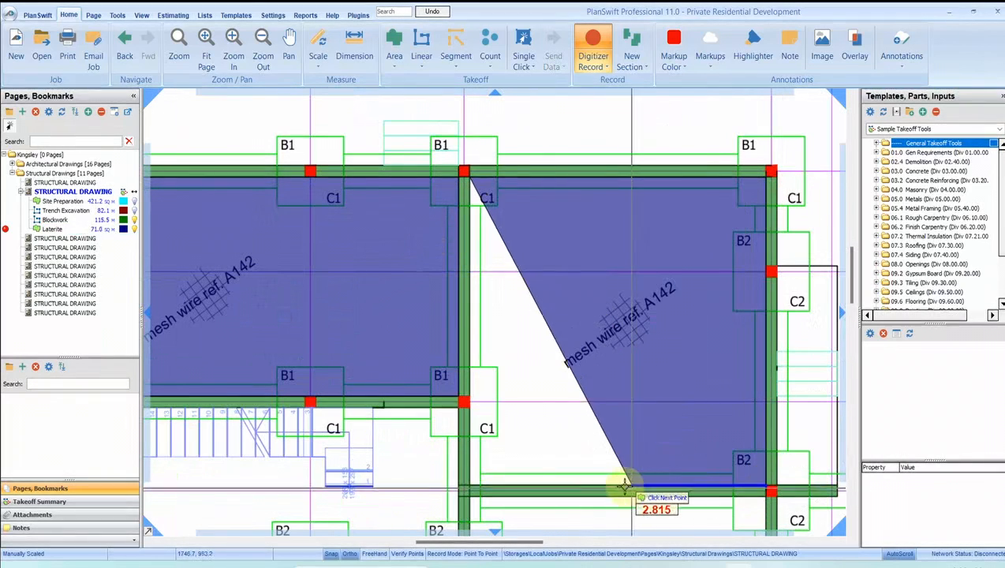
click(471, 484)
- Add the room between grids D and B', directly below, to the Laterite area takeoff
drag(516, 471, 524, 326)
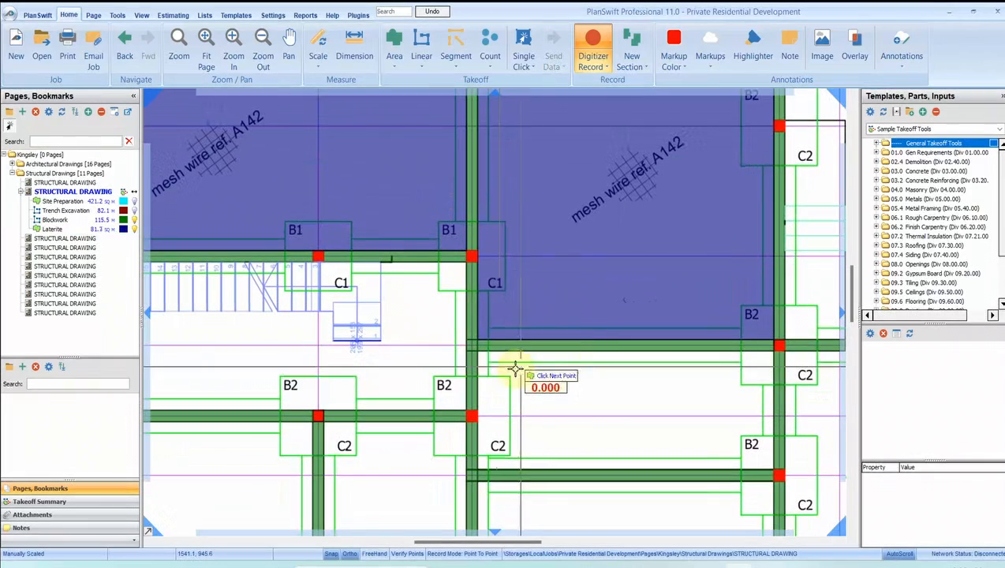
click(476, 352)
click(774, 348)
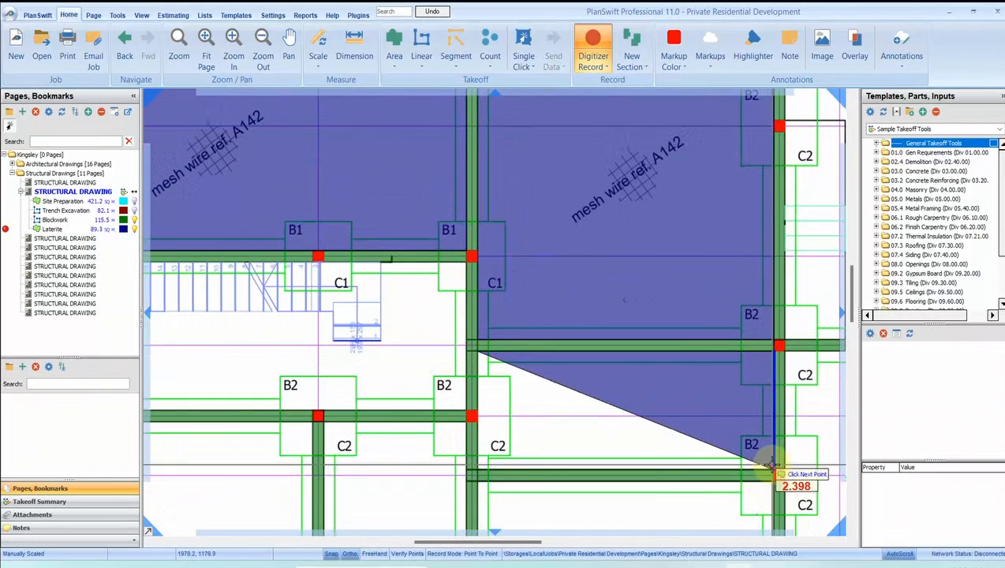
click(773, 470)
click(482, 466)
- Add the lower-right mesh-reinforced room between grids B' and B to the Laterite area takeoff
drag(515, 482, 502, 398)
click(468, 397)
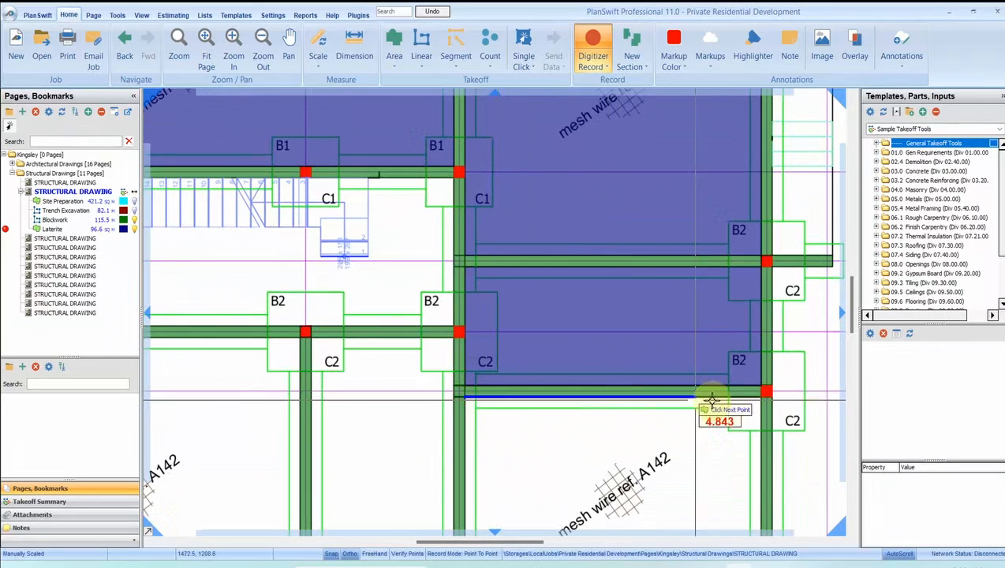
click(764, 394)
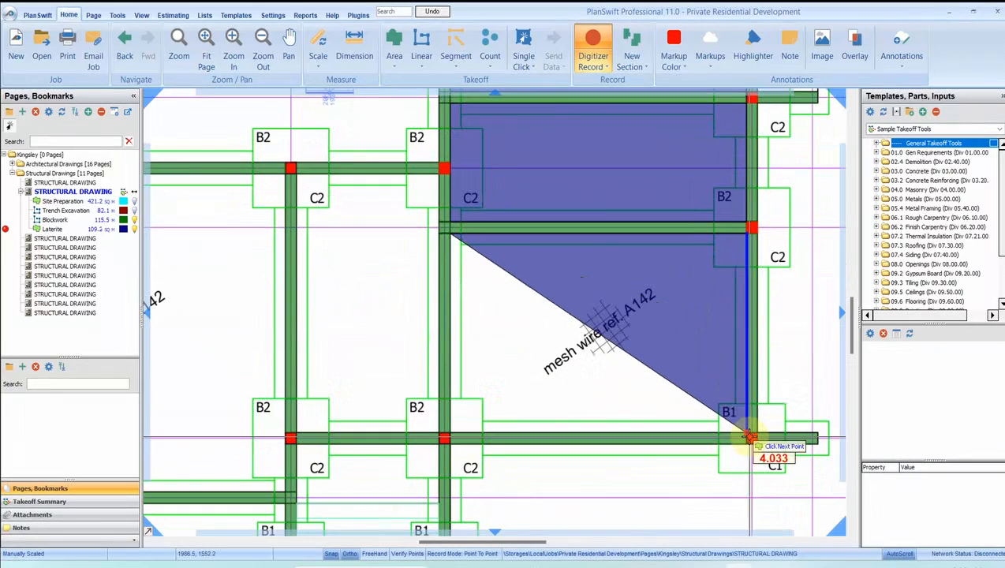
click(749, 438)
click(471, 440)
- Add the narrow space between grids 3 and 4, from grid B up to grid C, to the Laterite area takeoff
drag(456, 373, 581, 293)
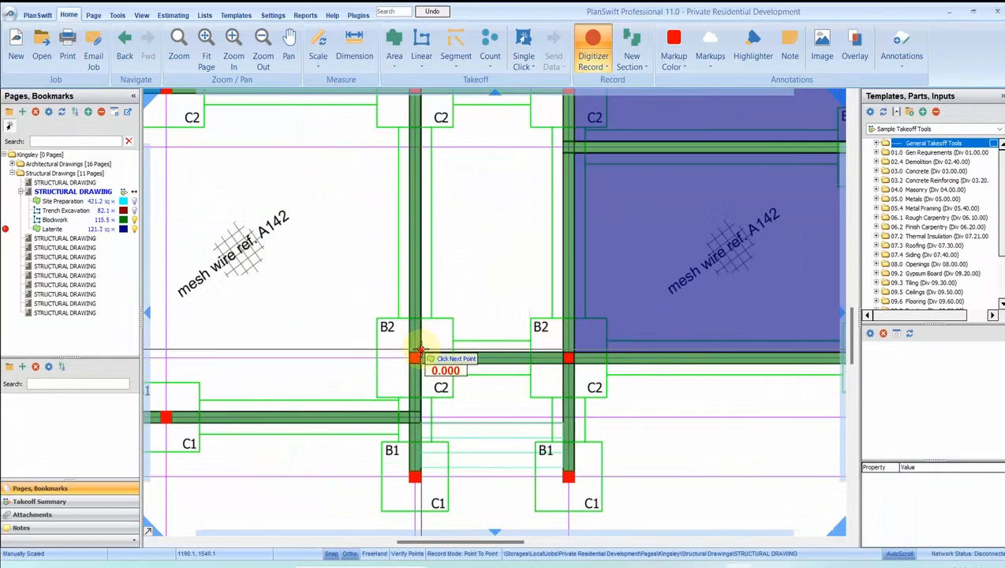
click(563, 357)
click(561, 261)
click(407, 275)
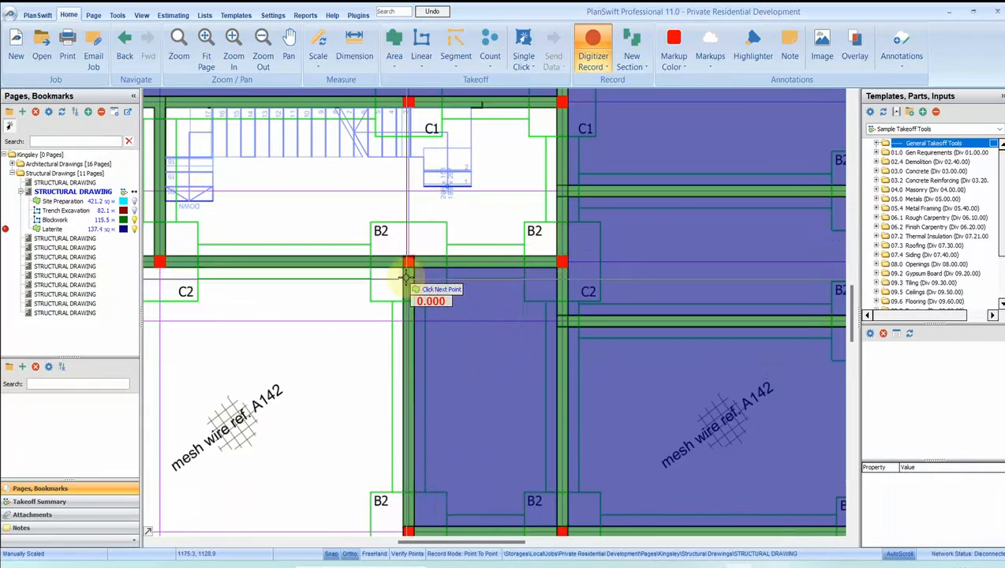
- Outline the staircase area between grids E and C as another section of the Laterite area takeoff
click(557, 261)
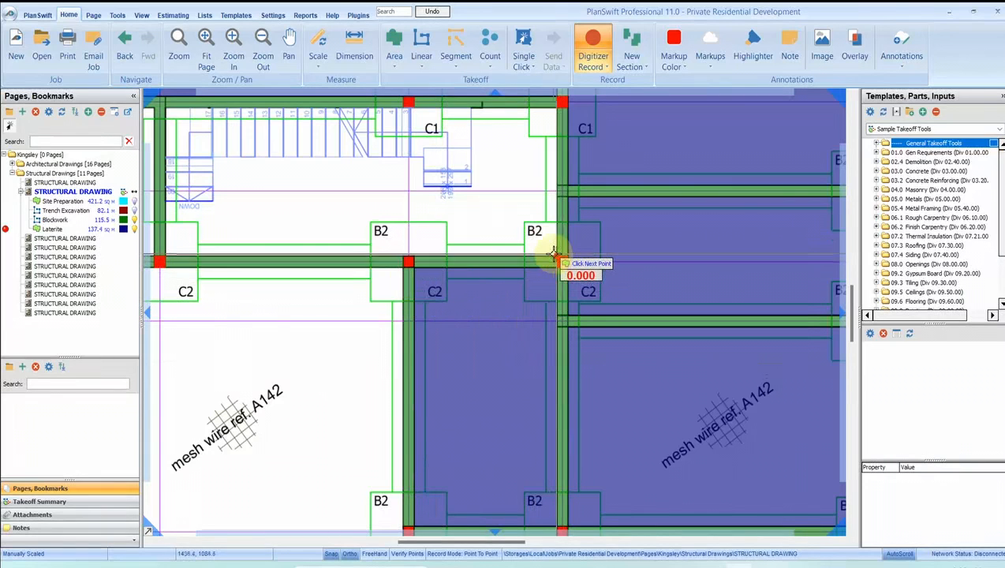
click(560, 104)
click(163, 105)
click(160, 261)
click(386, 268)
- Outline the lower-left room between grids C and A as another section of the Laterite area takeoff
drag(235, 289, 560, 234)
click(372, 213)
drag(382, 370, 356, 135)
click(344, 366)
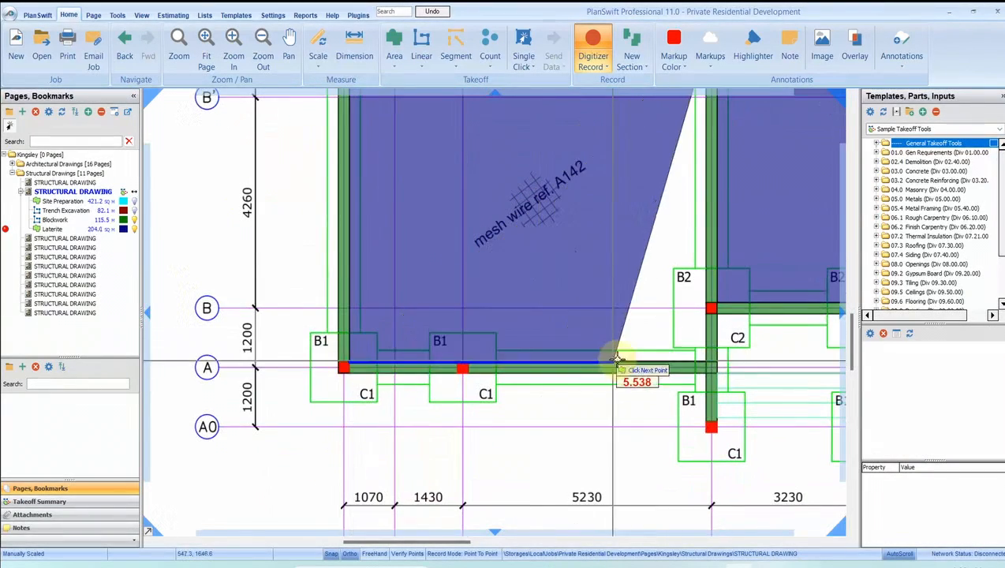
click(705, 363)
- Stop recording the Laterite area takeoff once all ground-floor rooms are covered, and deselect it
scroll(437, 381, down, 3)
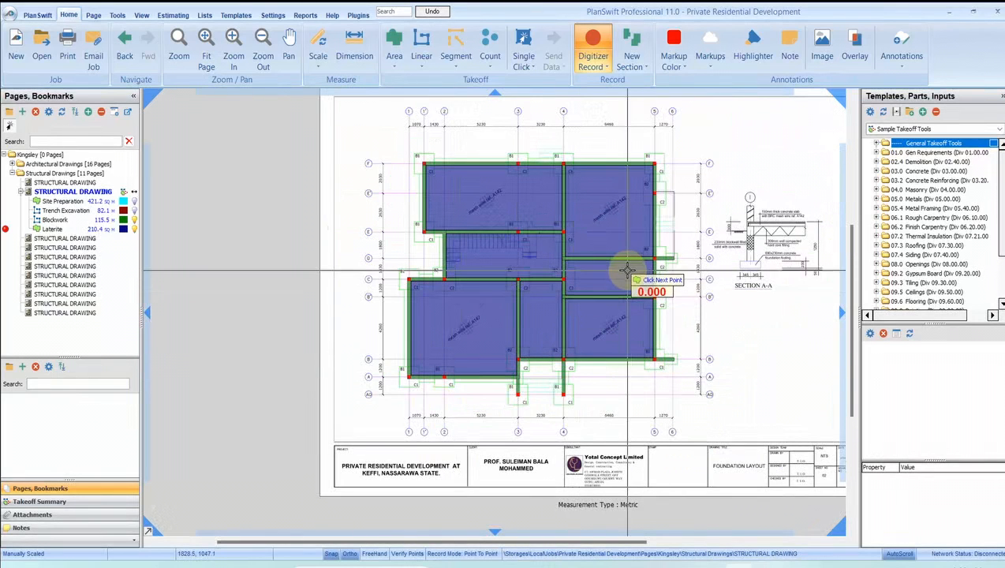
scroll(557, 192, up, 2)
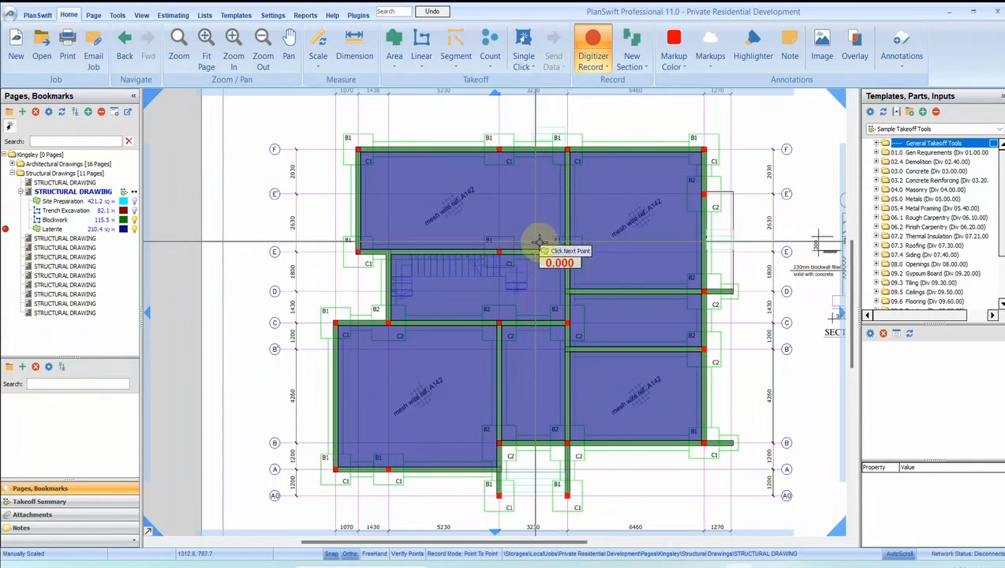
key(Escape)
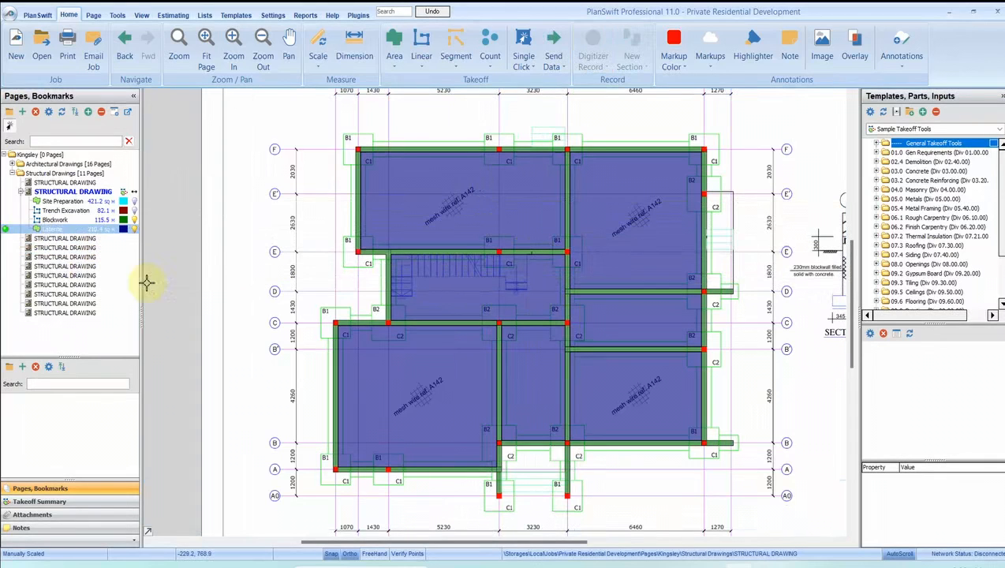
click(94, 233)
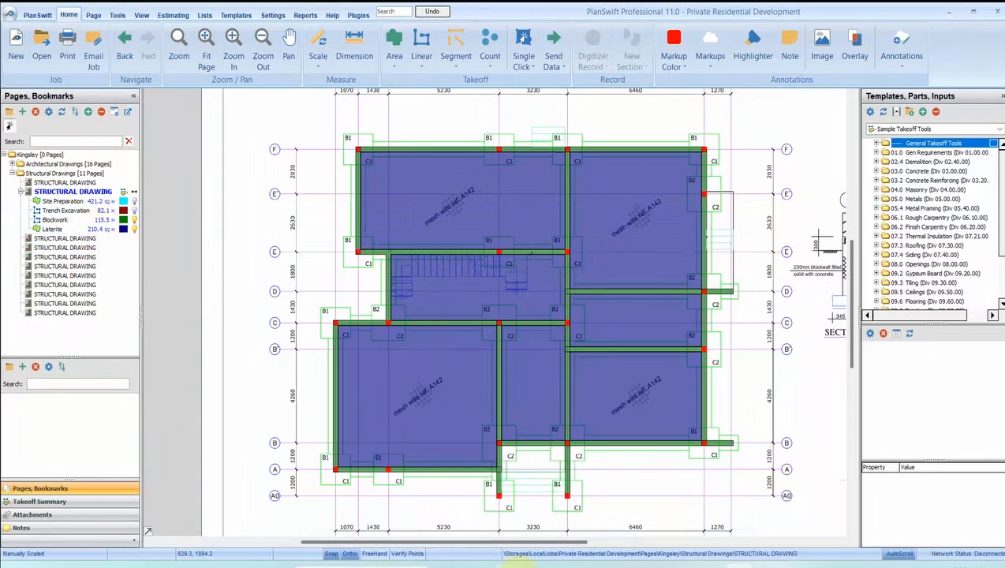
- Switch to the TUTORIAL workbook in Excel and set the LATERITE length in C73 to 210.4
click(623, 566)
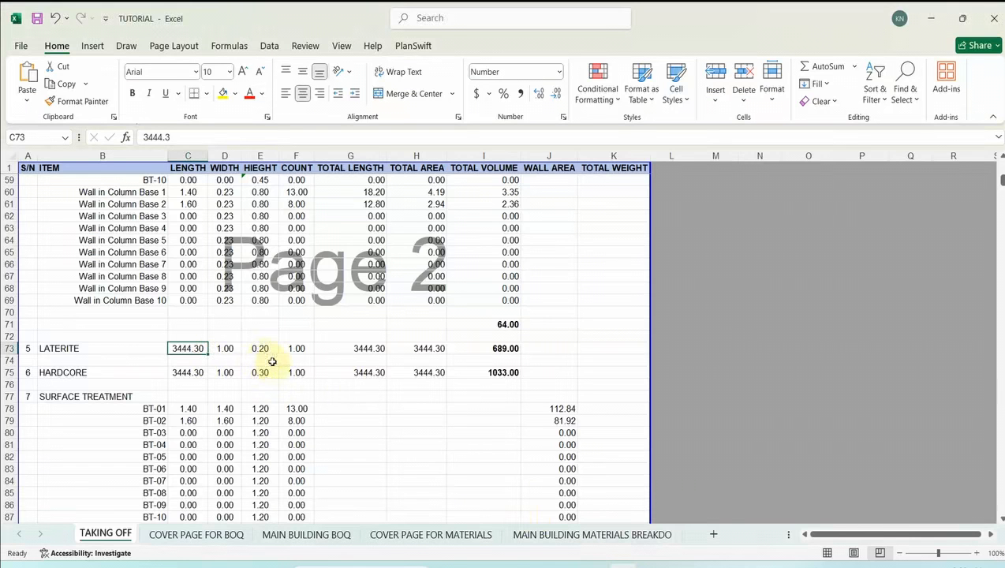
text(210.4)
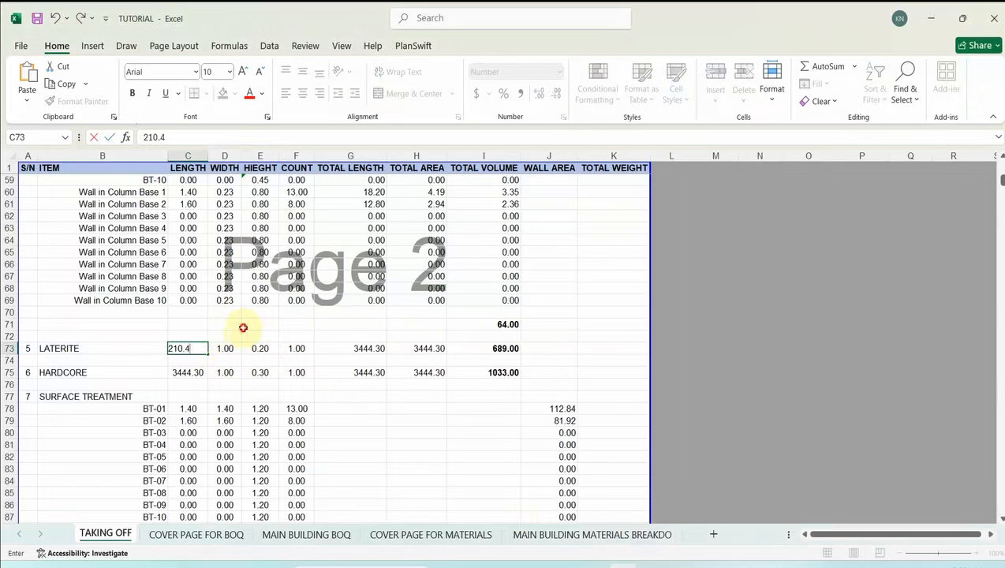
click(243, 327)
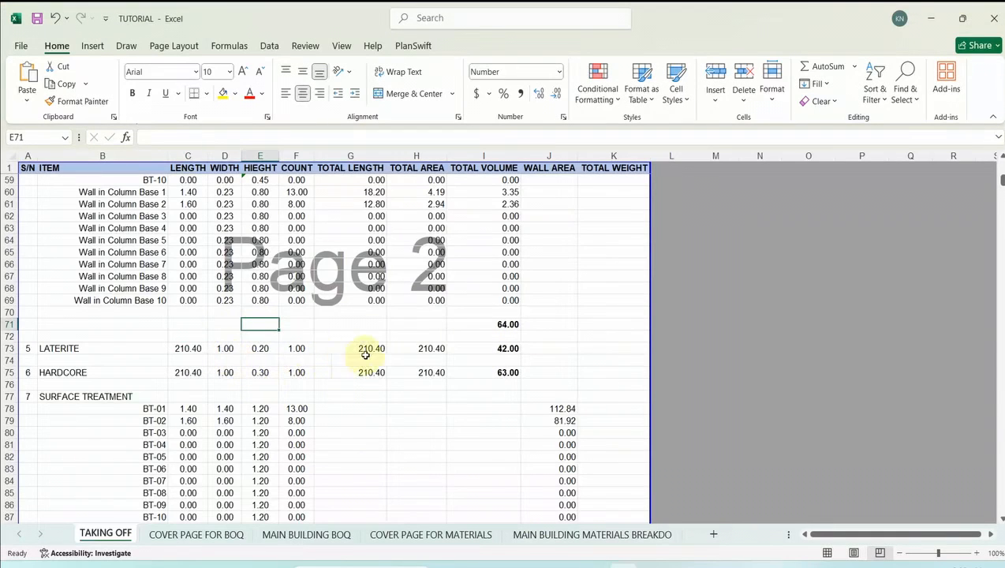
- Check the laterite and hardcore heights in the sheet against the fill thickness noted in PlanSwift's Section A-A
scroll(253, 350, down, 1)
click(271, 313)
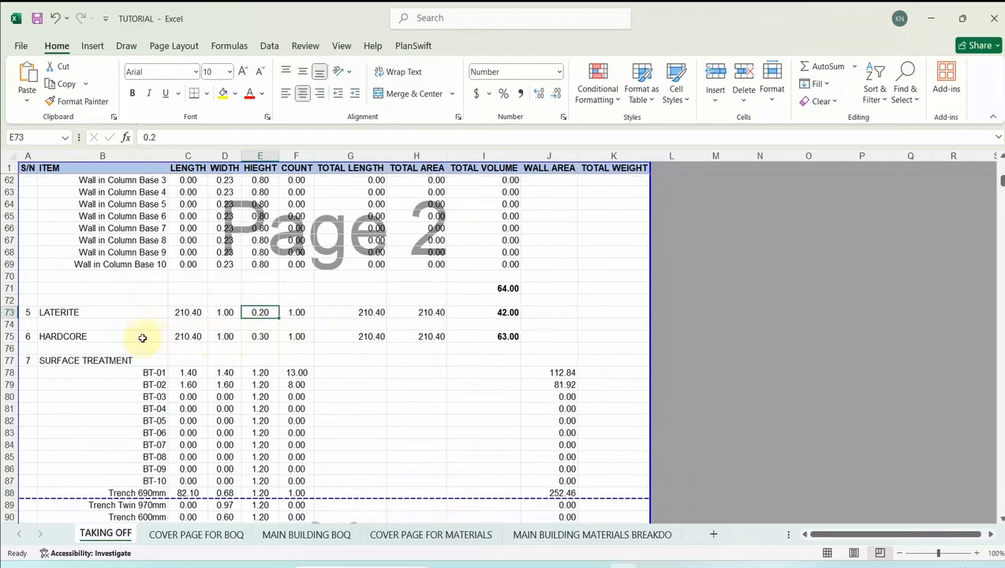
click(258, 339)
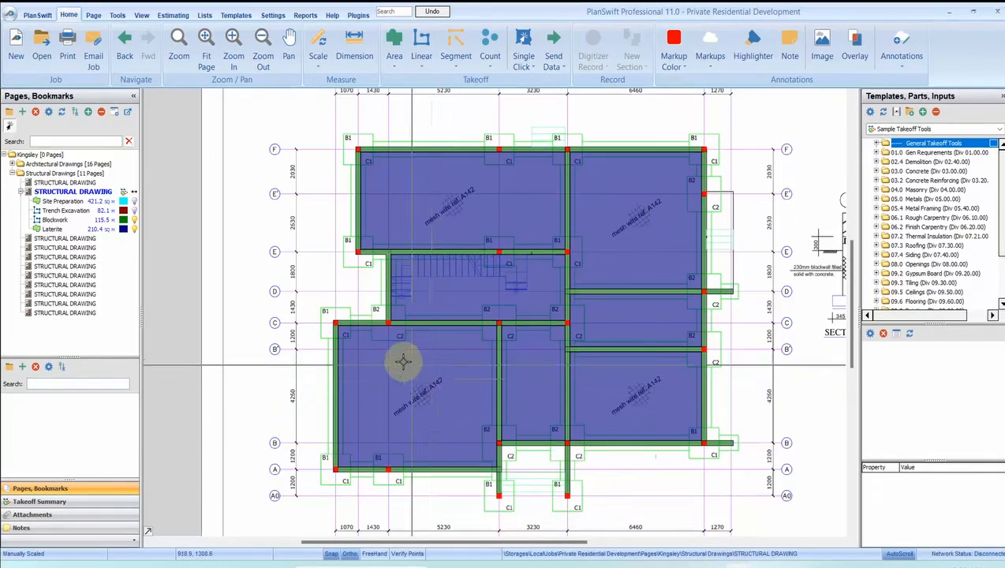
scroll(680, 340, down, 2)
scroll(779, 270, up, 3)
scroll(779, 270, up, 3)
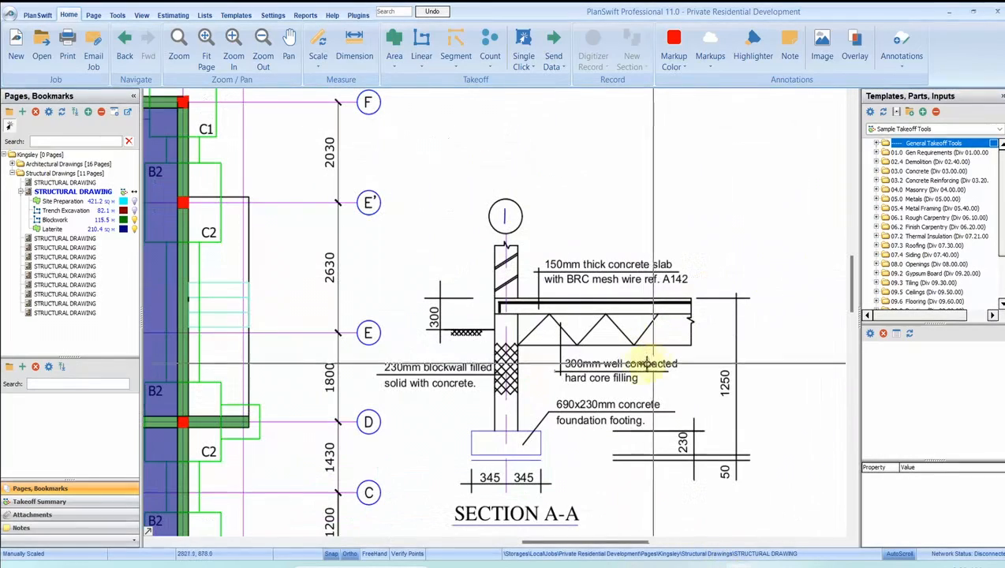
scroll(640, 371, up, 2)
scroll(685, 365, up, 2)
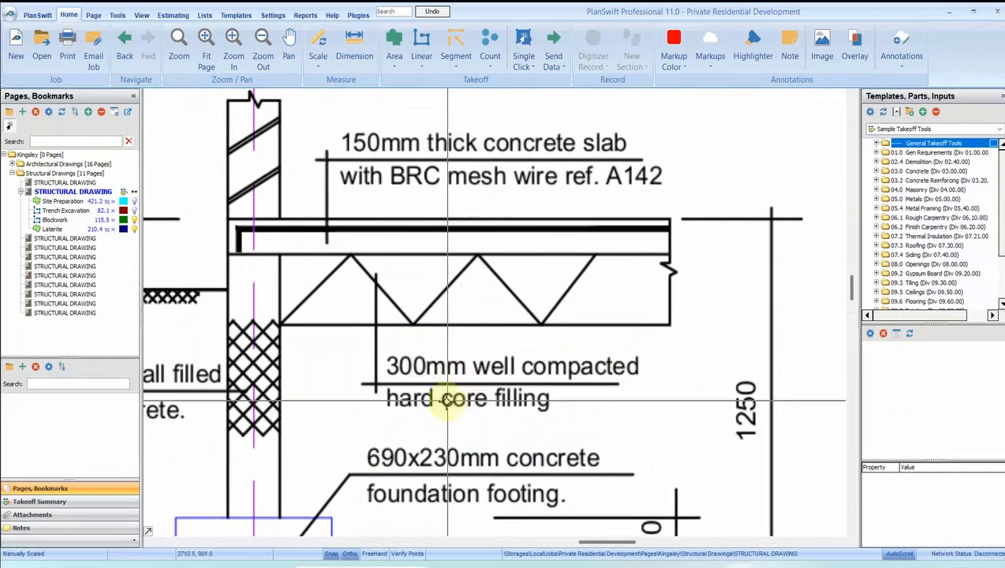
scroll(505, 355, down, 2)
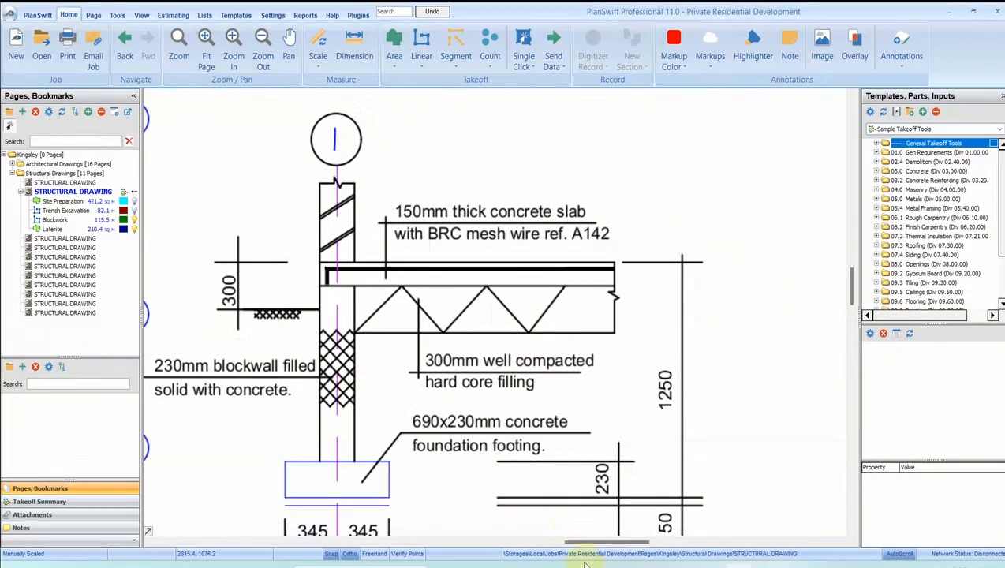
- Switch back to Excel and set the LATERITE height in E73 to 0.4
click(624, 567)
click(259, 312)
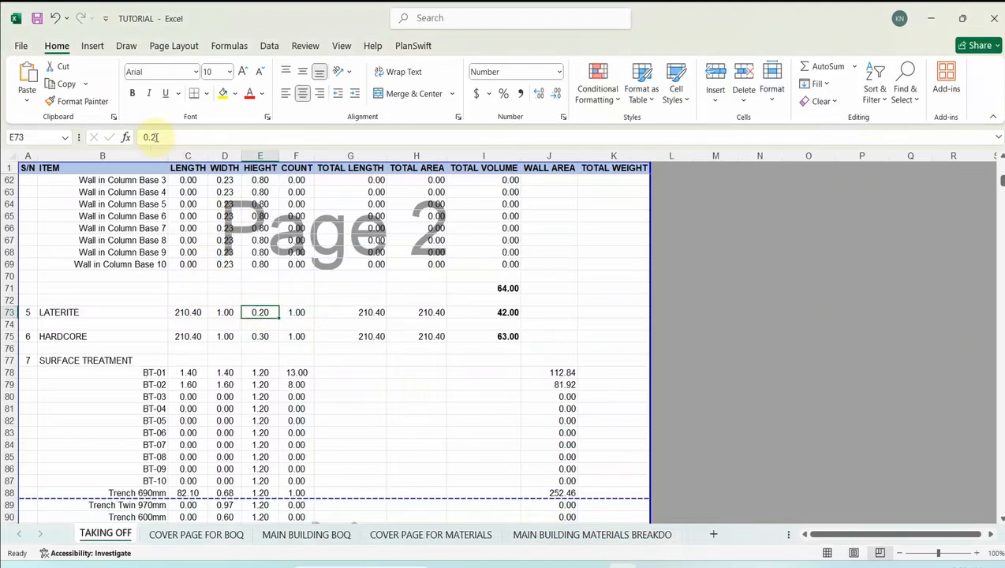
click(184, 139)
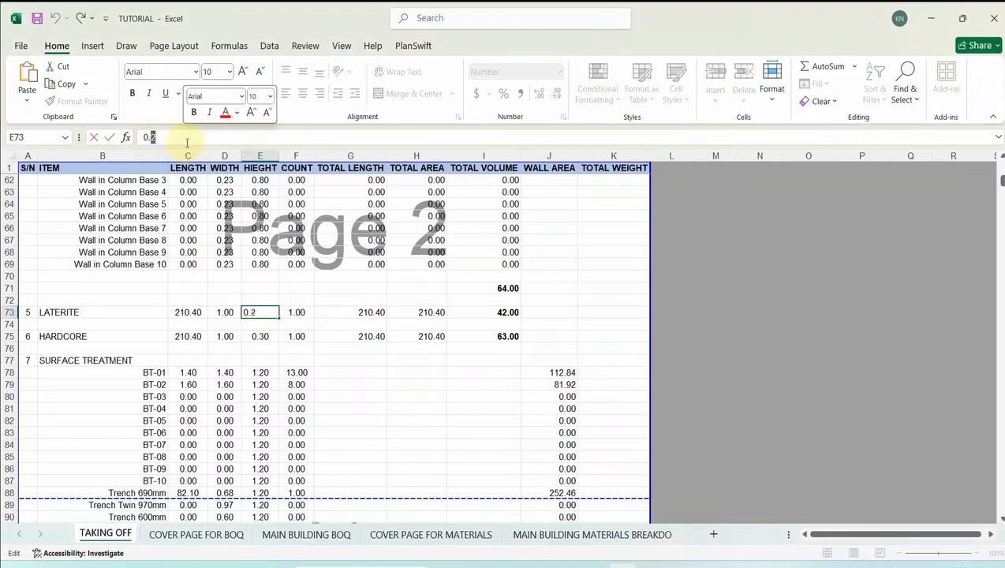
key(BackSpace)
text(4)
key(Return)
- Check the hardcore height, the laterite total volume formula and the BT-01 length under SURFACE TREATMENT
click(262, 336)
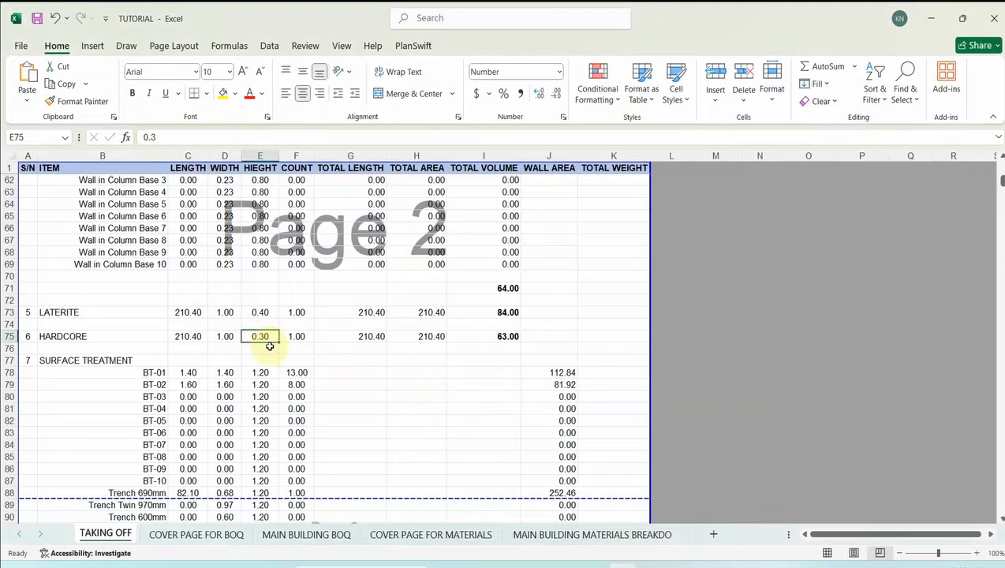
scroll(451, 315, down, 1)
click(502, 277)
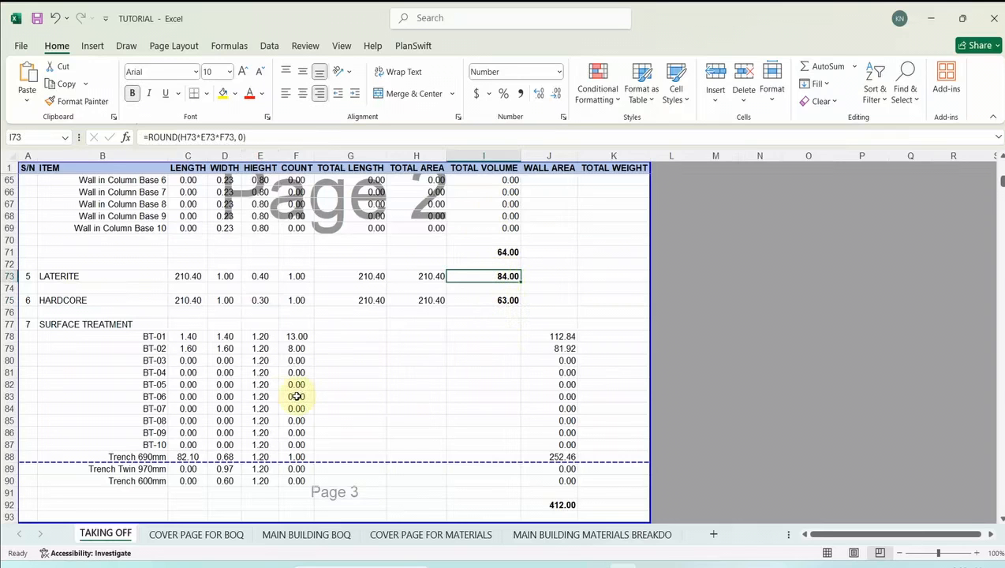
scroll(296, 396, down, 2)
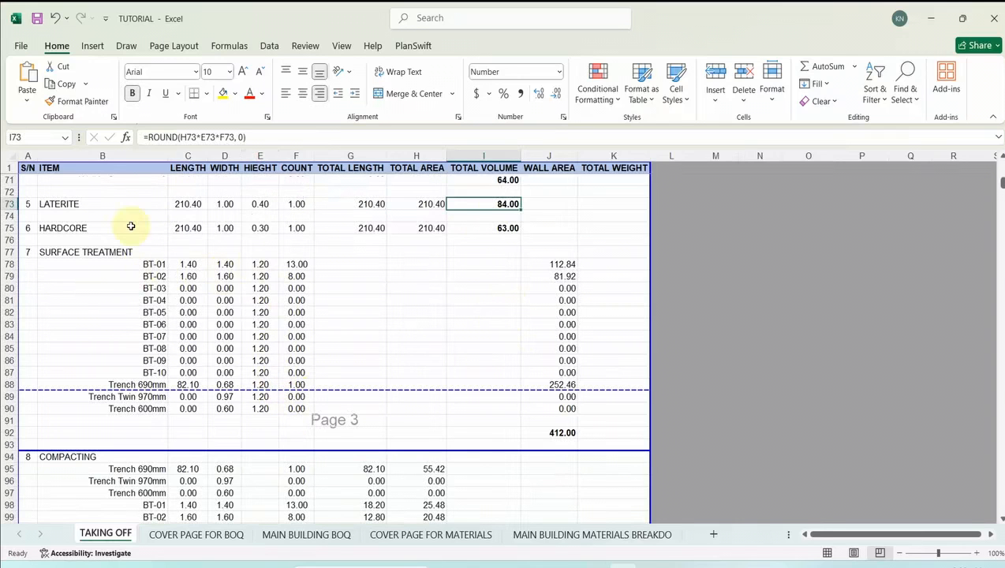
click(150, 253)
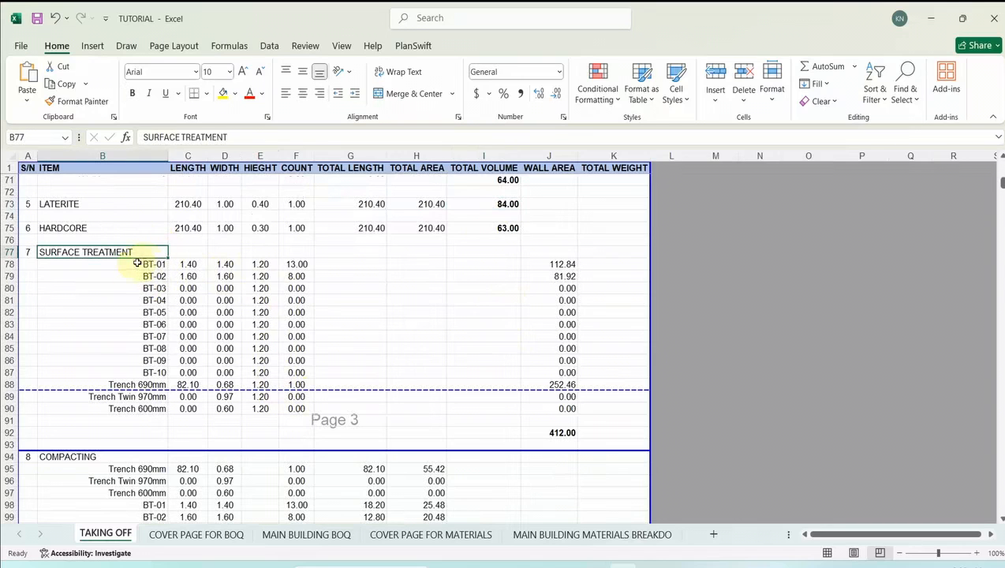
click(186, 266)
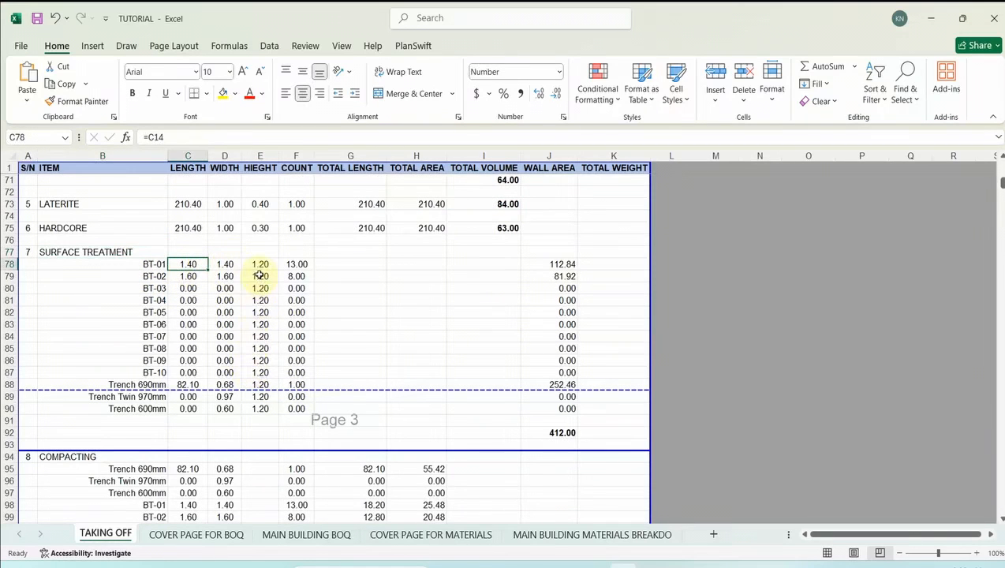
- Review the compacting, blinding and foundation concrete rows down to the CONCRETE SLAB length in C134
scroll(225, 318, down, 1)
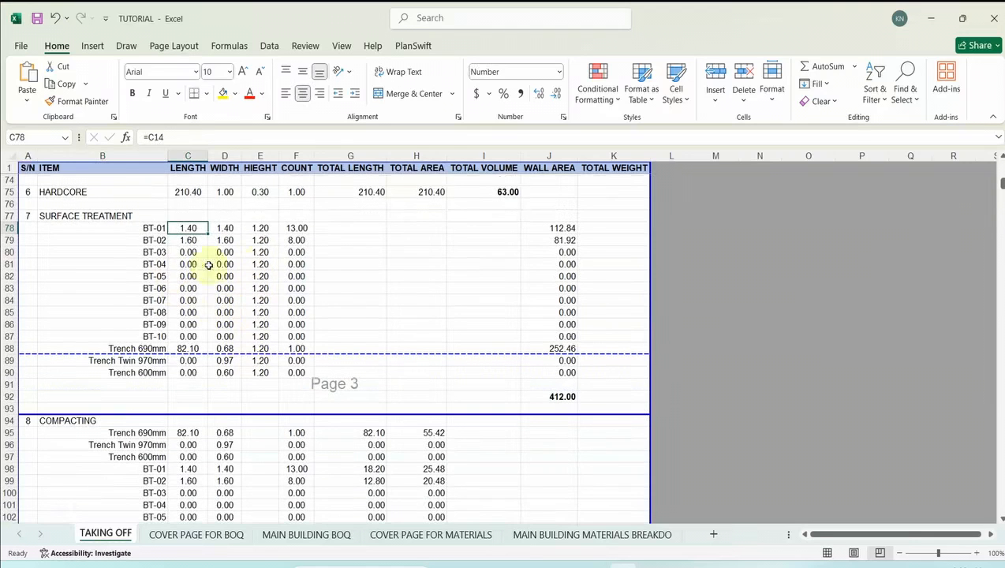
scroll(239, 266, down, 4)
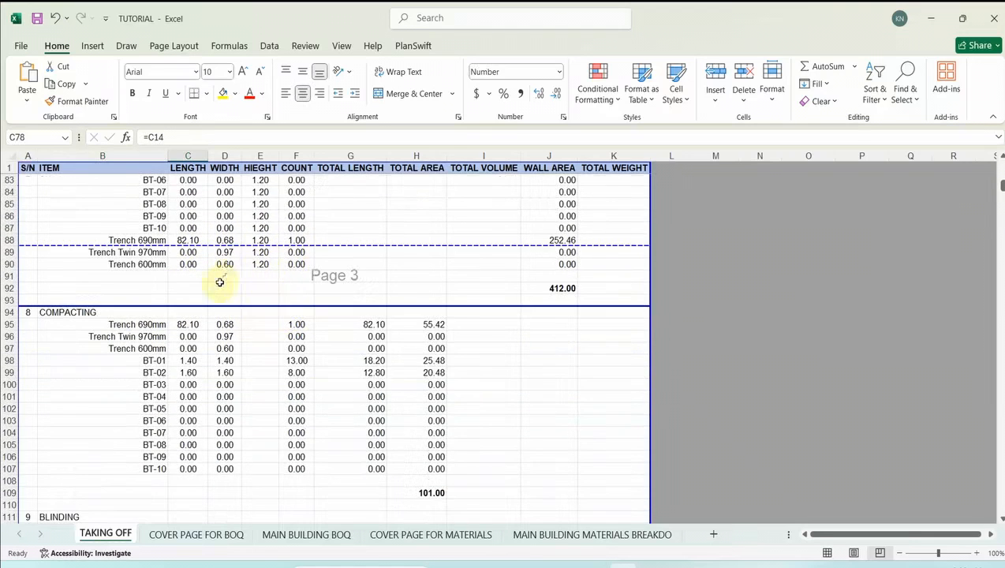
scroll(221, 288, down, 2)
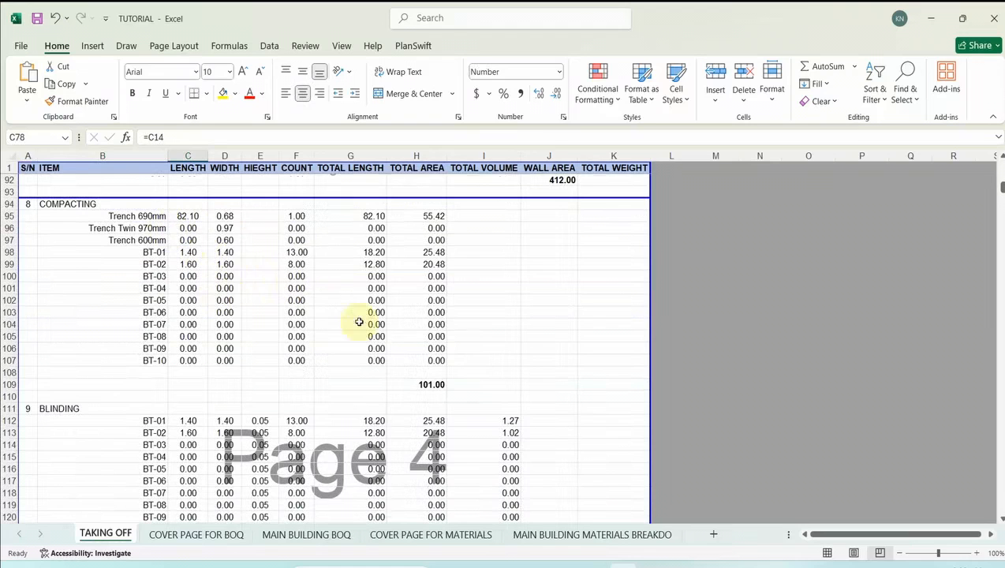
scroll(316, 299, down, 7)
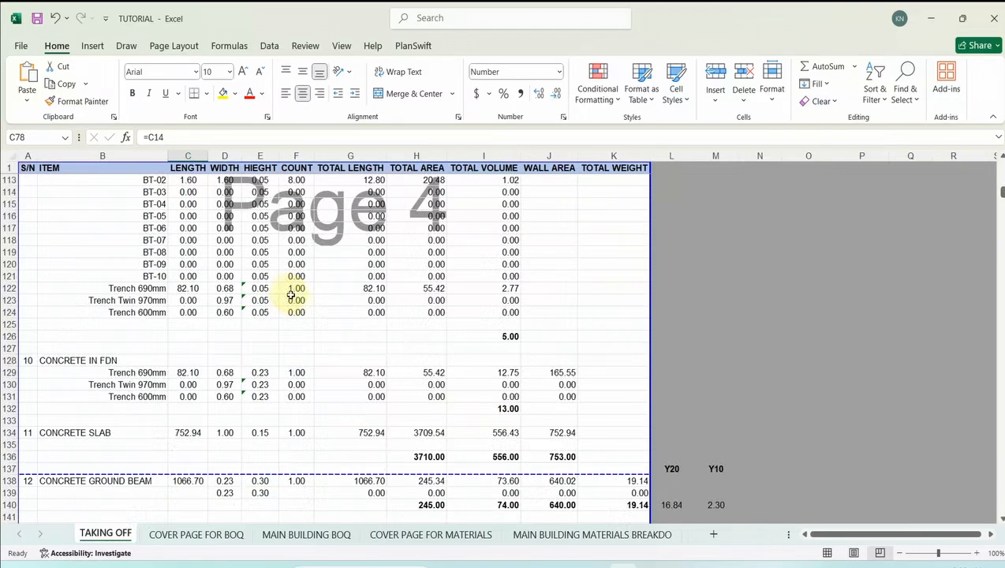
scroll(268, 284, down, 4)
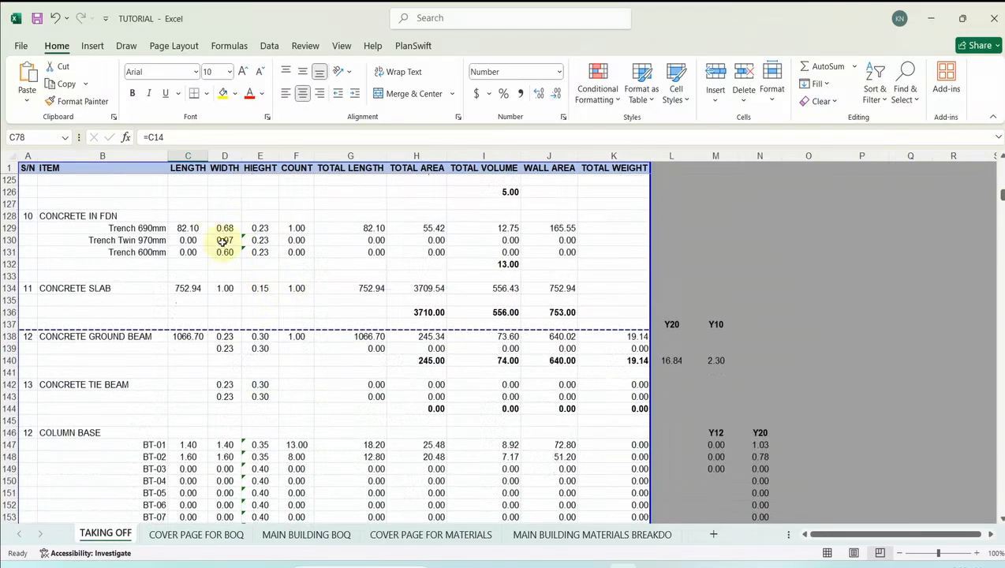
click(187, 228)
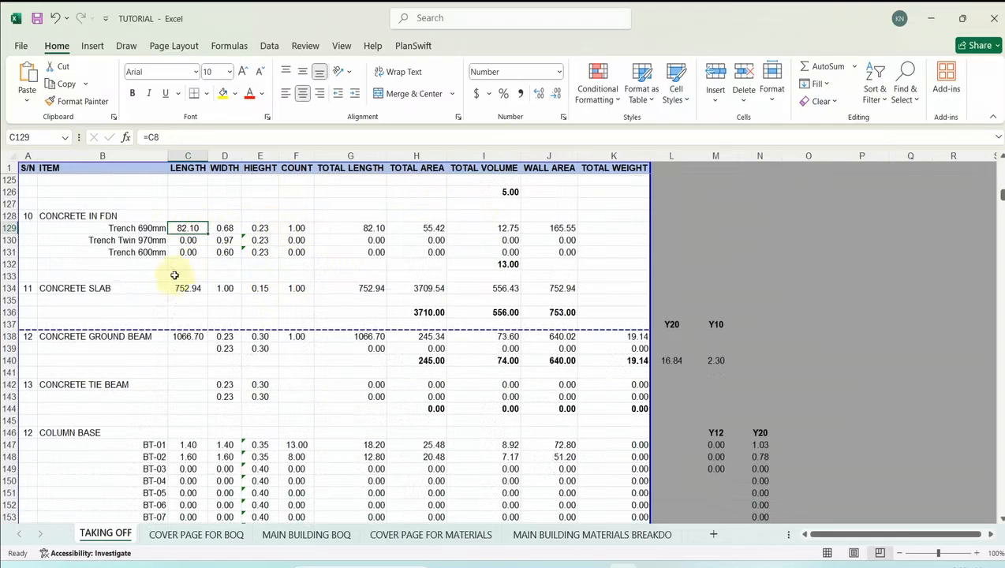
scroll(192, 266, down, 1)
click(189, 252)
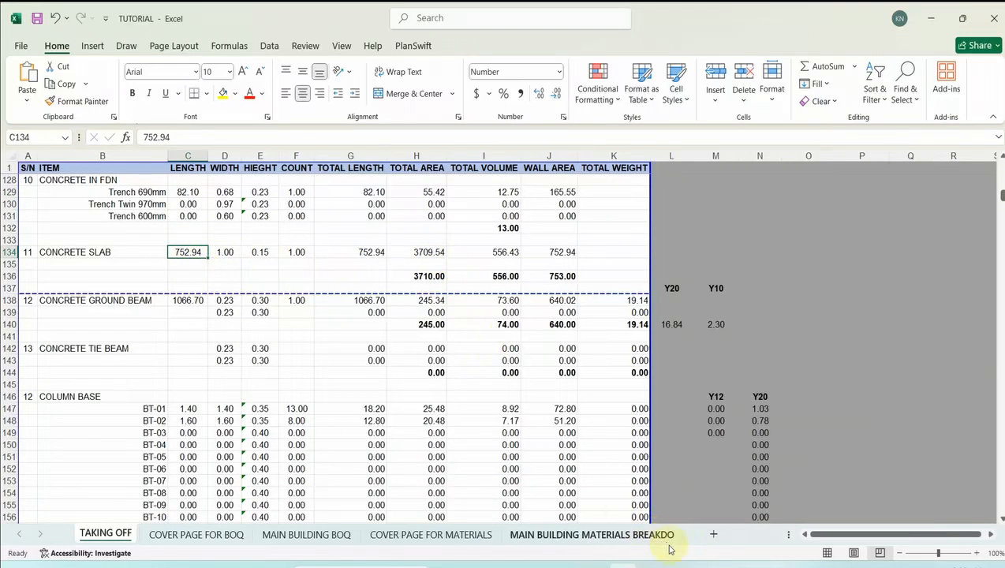
- Switch to PlanSwift and start a new solid-filled area takeoff at the building's outer corner on grids F and 1'
click(735, 565)
scroll(577, 377, down, 5)
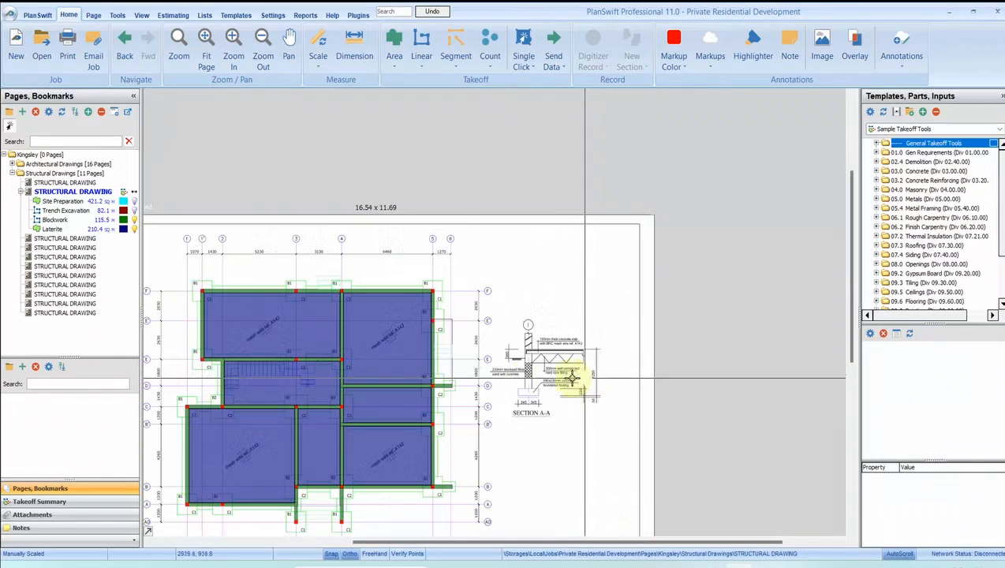
drag(162, 308, 217, 247)
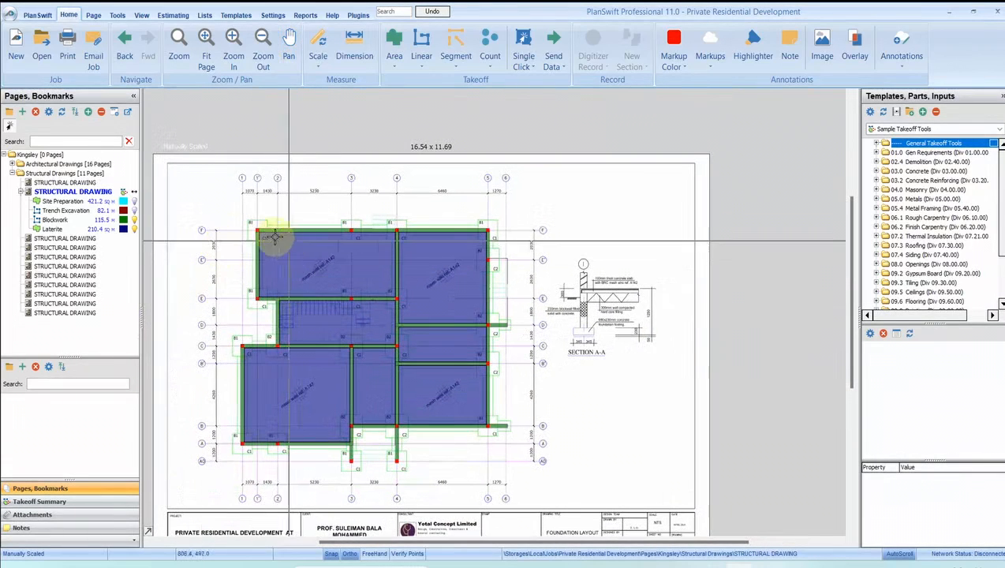
click(394, 43)
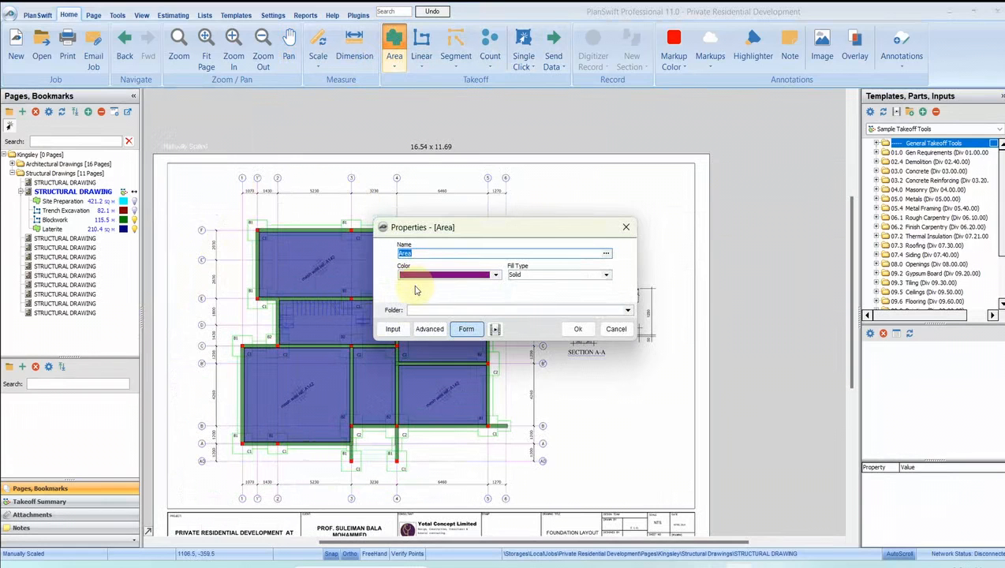
click(578, 329)
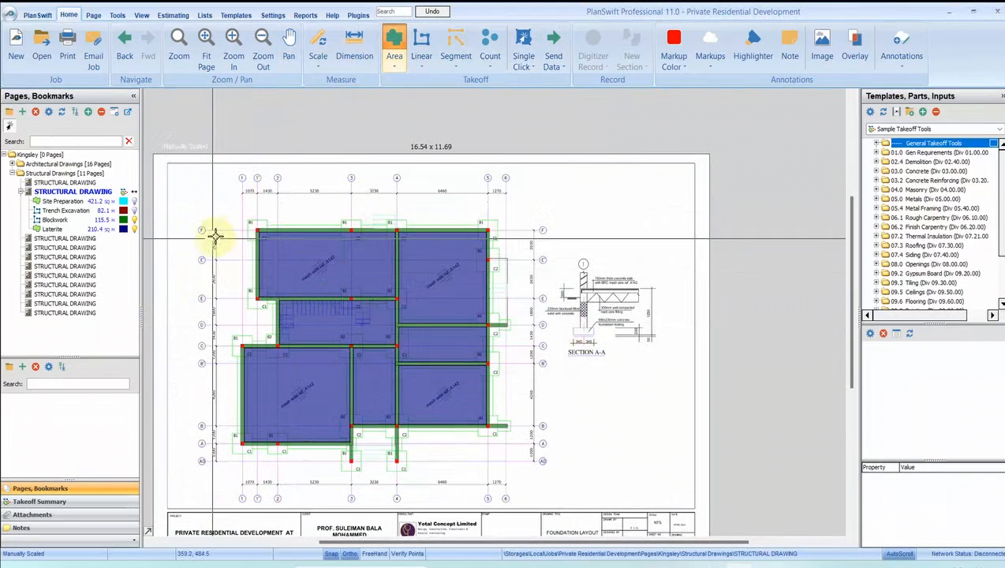
scroll(212, 237, up, 5)
click(325, 232)
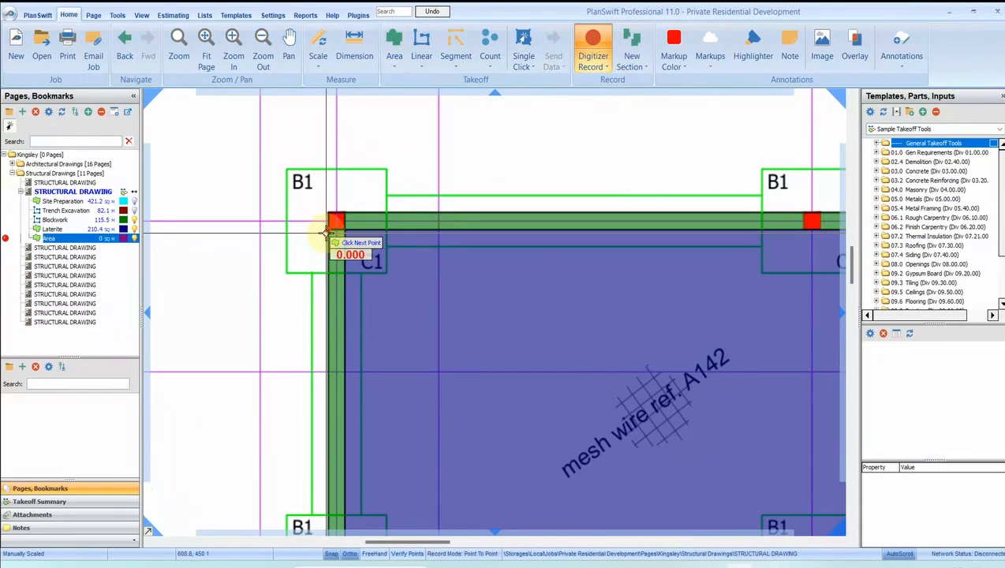
scroll(327, 228, up, 5)
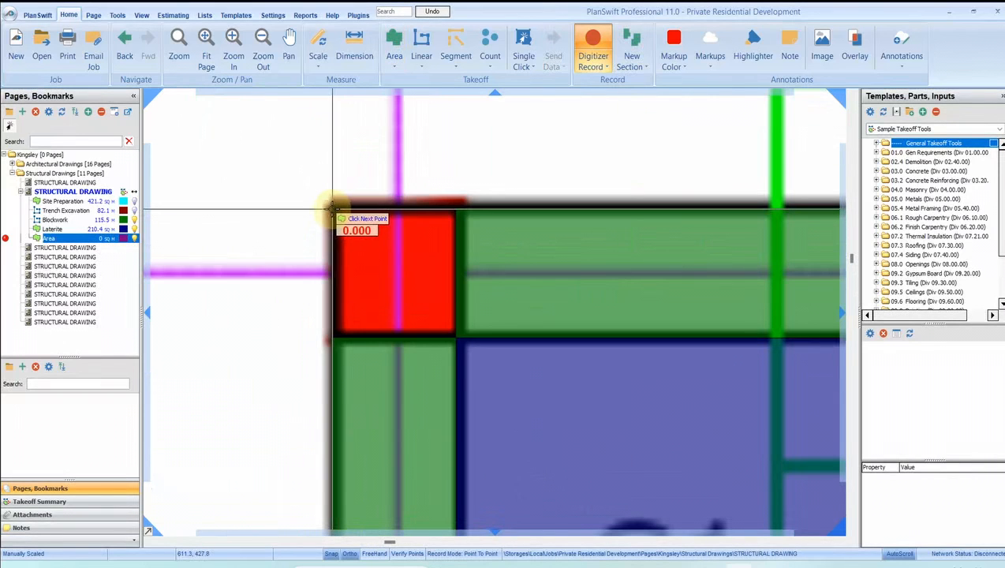
scroll(332, 209, down, 10)
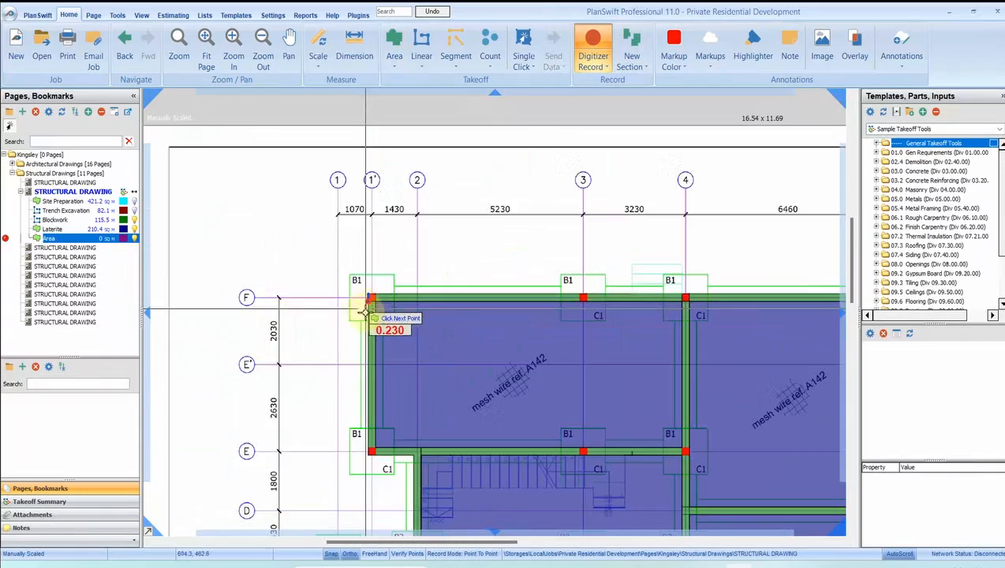
- Trace the area's boundary along the outer wall on grid F to grid 5, and on to the outer corner at grid B
scroll(616, 308, up, 6)
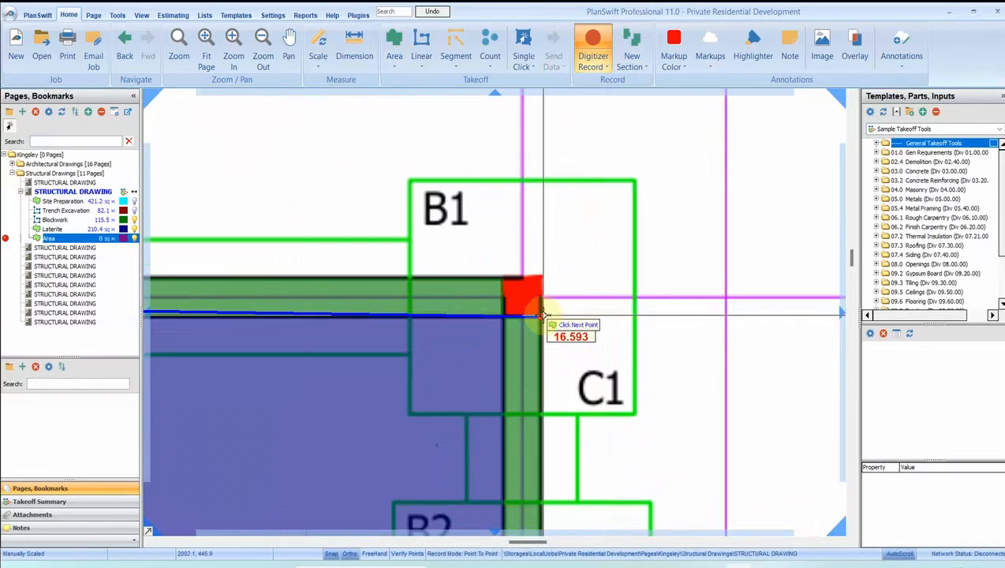
click(542, 278)
scroll(556, 269, down, 6)
scroll(561, 412, up, 6)
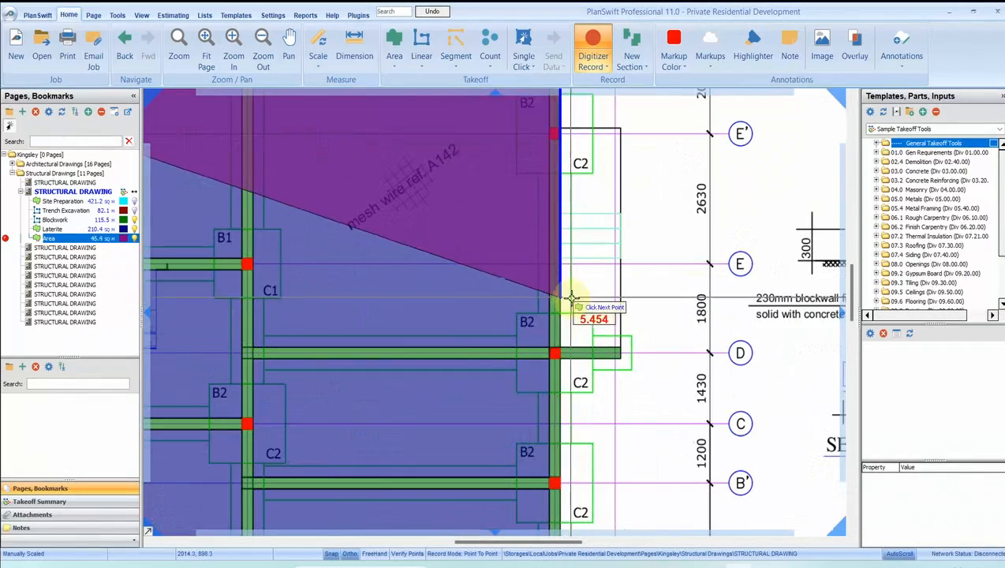
scroll(576, 389, down, 6)
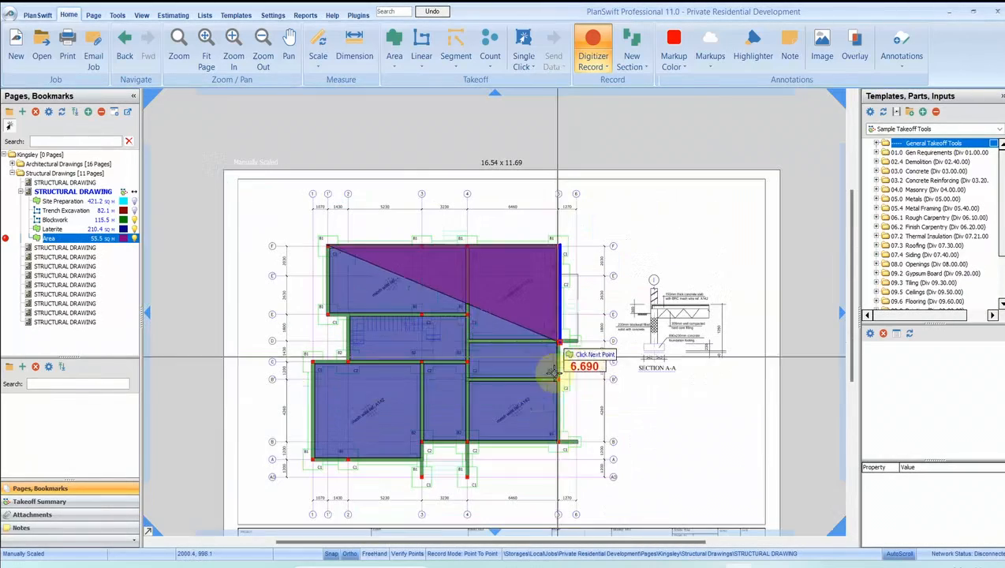
scroll(555, 433, up, 6)
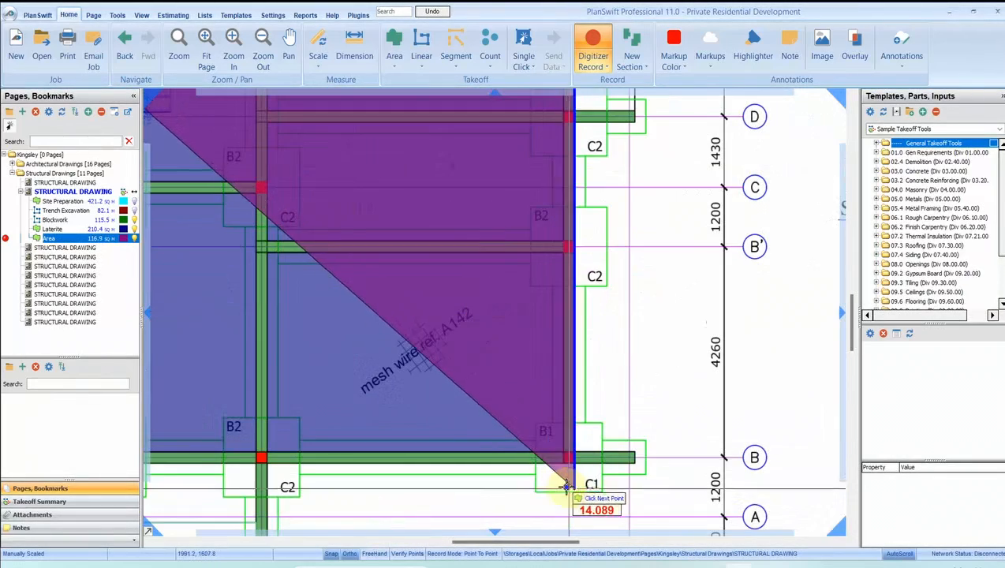
scroll(549, 467, down, 2)
scroll(550, 387, up, 2)
scroll(550, 382, up, 2)
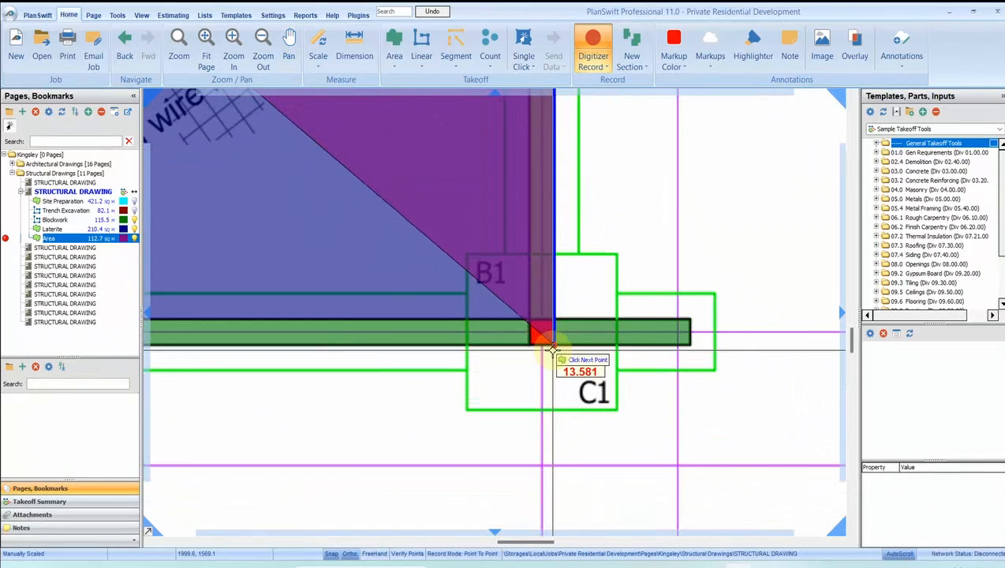
click(557, 361)
- Continue the area's boundary along the grid B wall to grid 3, and on to the outer wall face at grid A
scroll(582, 354, down, 3)
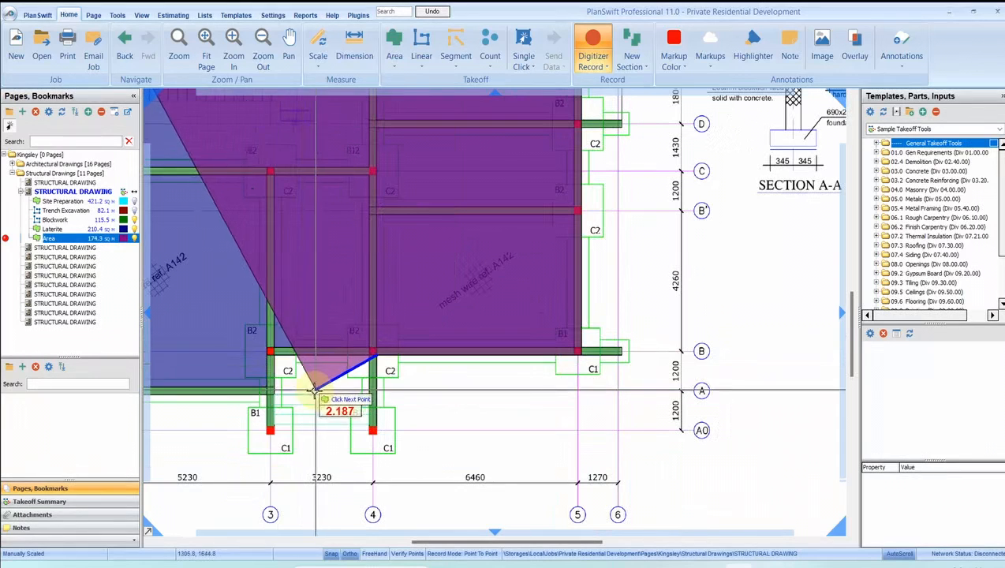
click(271, 354)
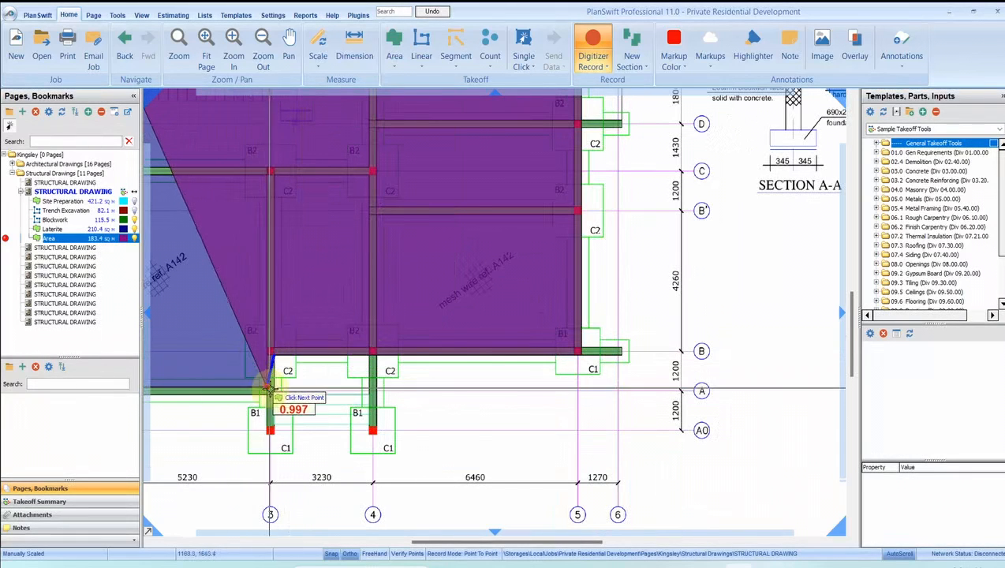
scroll(371, 474, up, 3)
drag(331, 442, 291, 125)
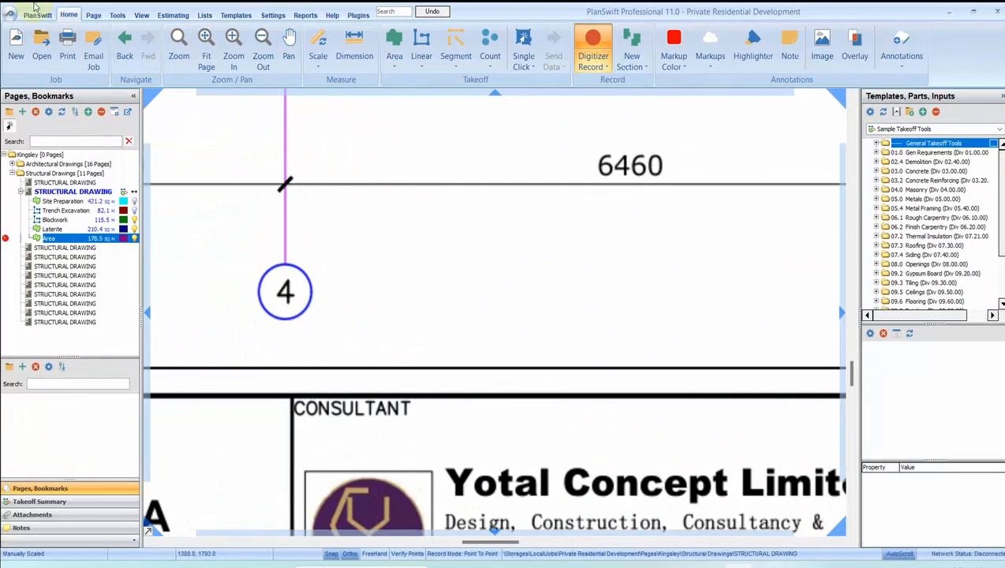
scroll(373, 353, down, 5)
scroll(265, 285, up, 3)
scroll(324, 261, up, 3)
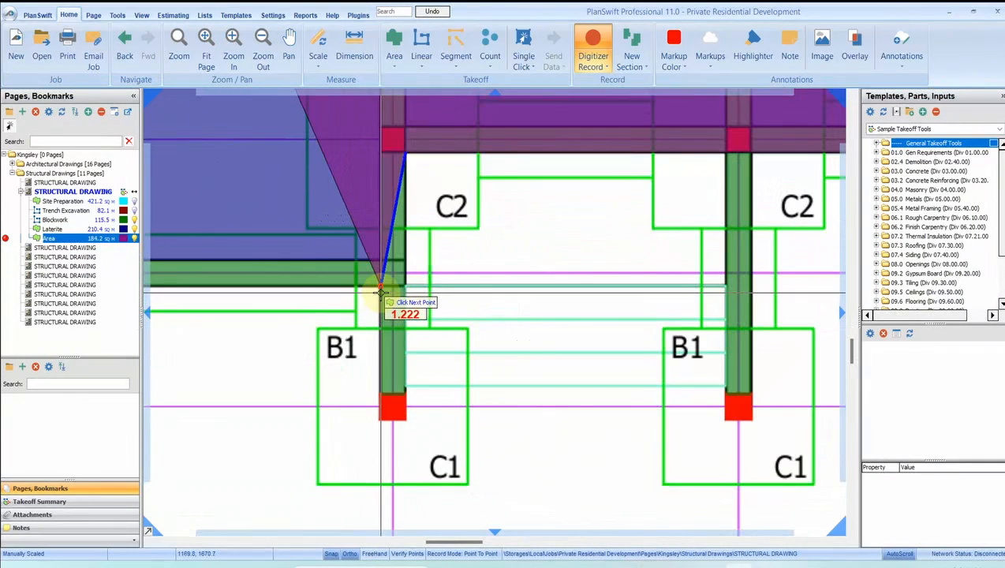
click(393, 292)
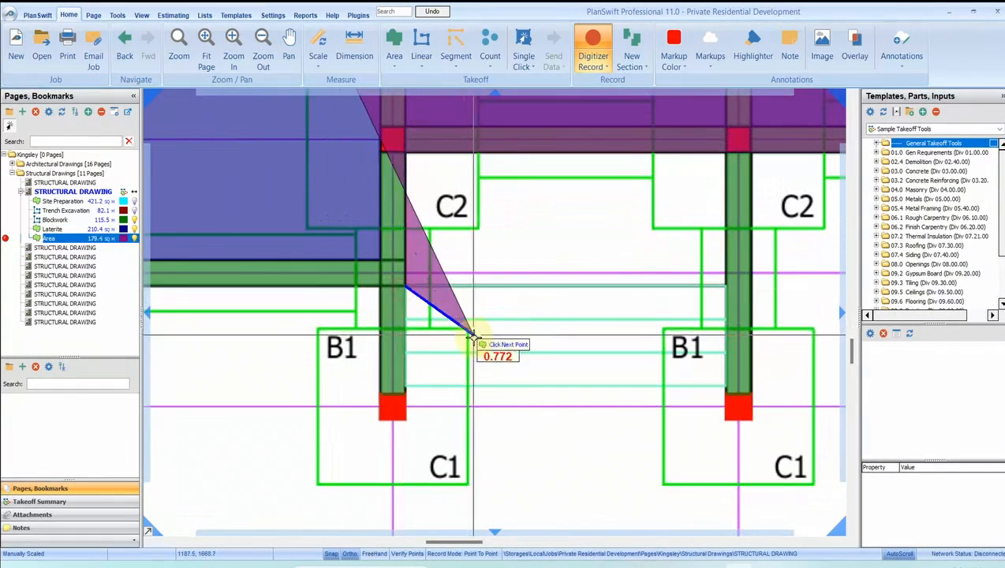
- Continue the area's boundary along the grid A wall to grid 1, and along grid 1 to the outer corner at grid C
scroll(469, 332, down, 5)
scroll(260, 328, up, 3)
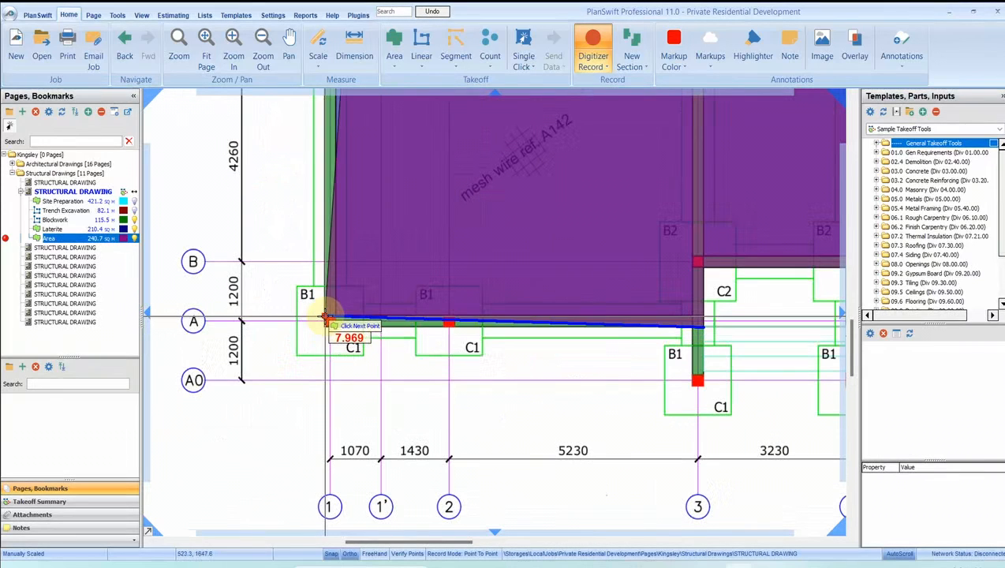
scroll(323, 333, up, 2)
click(332, 308)
scroll(317, 370, down, 5)
scroll(303, 278, down, 1)
scroll(258, 285, up, 3)
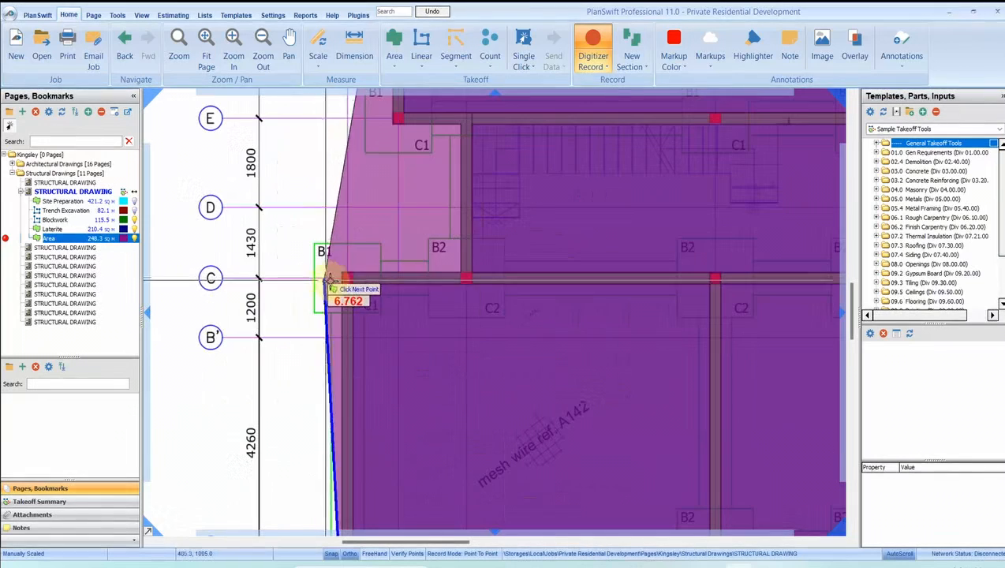
scroll(348, 274, up, 3)
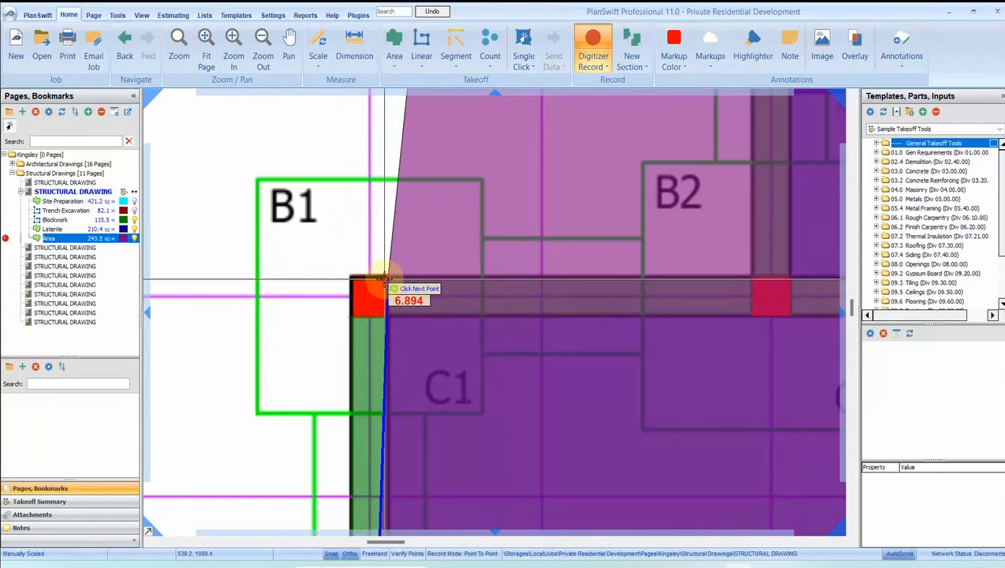
click(353, 277)
- Trace the recess along grids C, 2 and E to grid 1', close the area and end the takeoff
scroll(353, 278, down, 3)
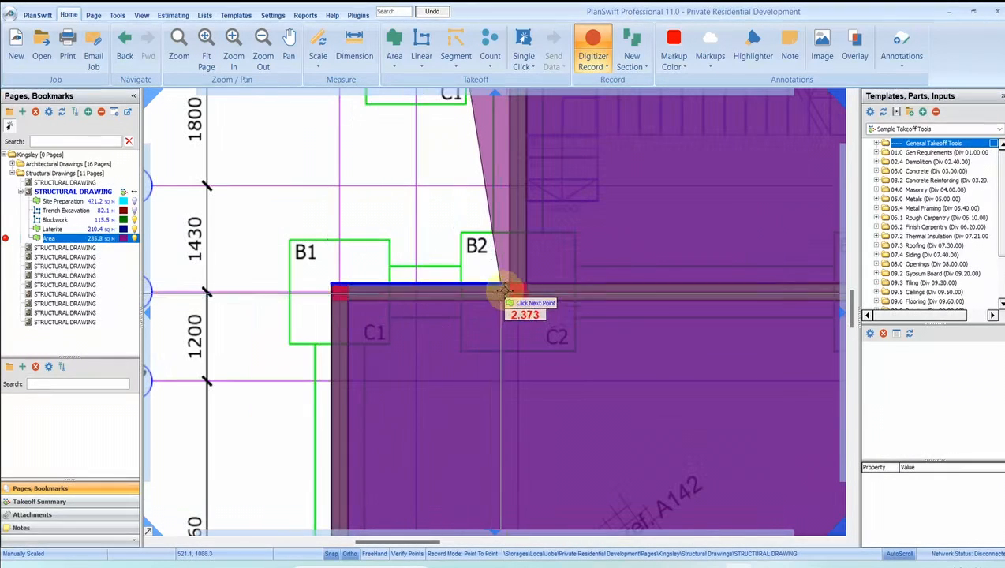
scroll(438, 300, down, 1)
scroll(426, 299, up, 4)
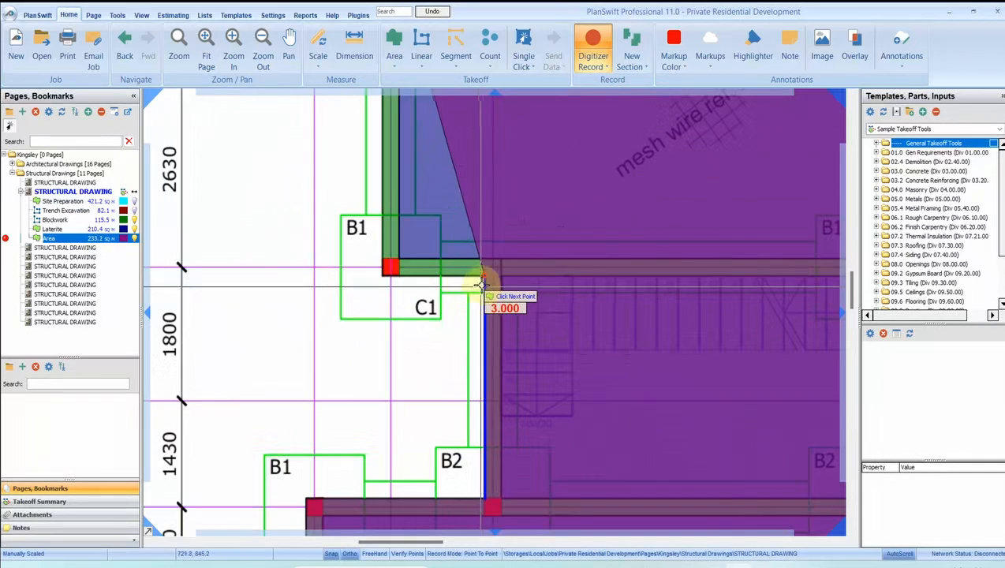
scroll(366, 280, up, 2)
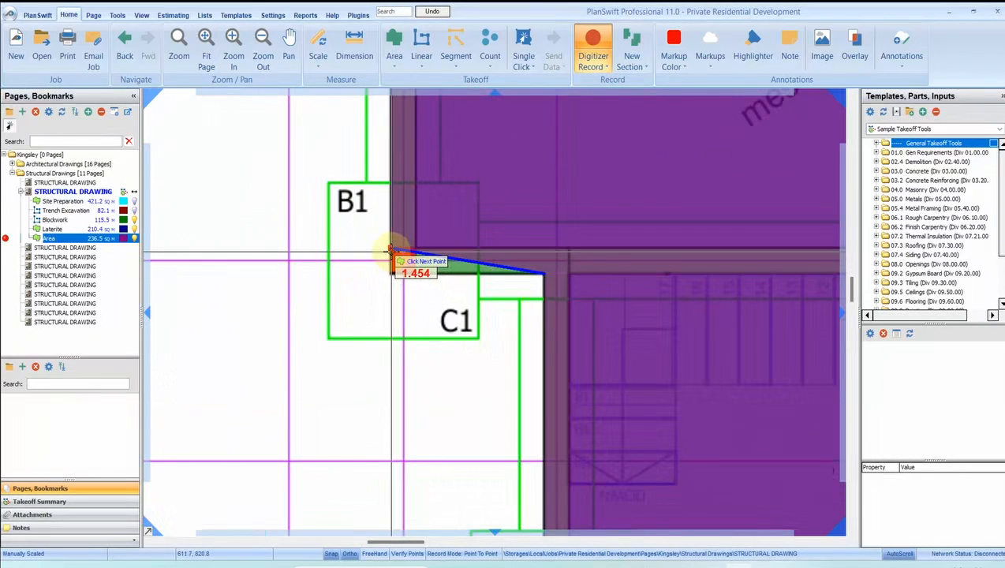
click(392, 275)
right_click(384, 351)
scroll(382, 351, down, 5)
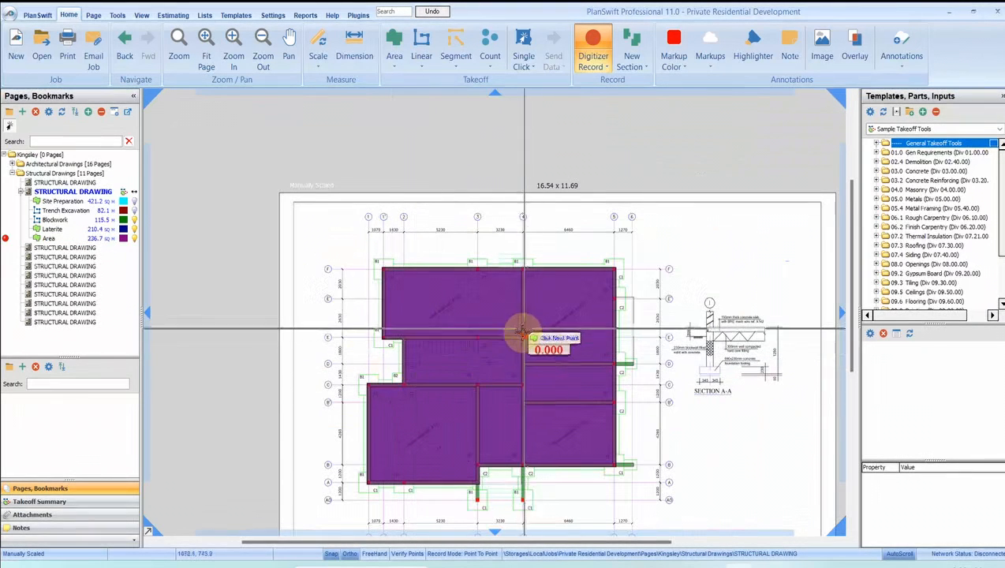
key(Escape)
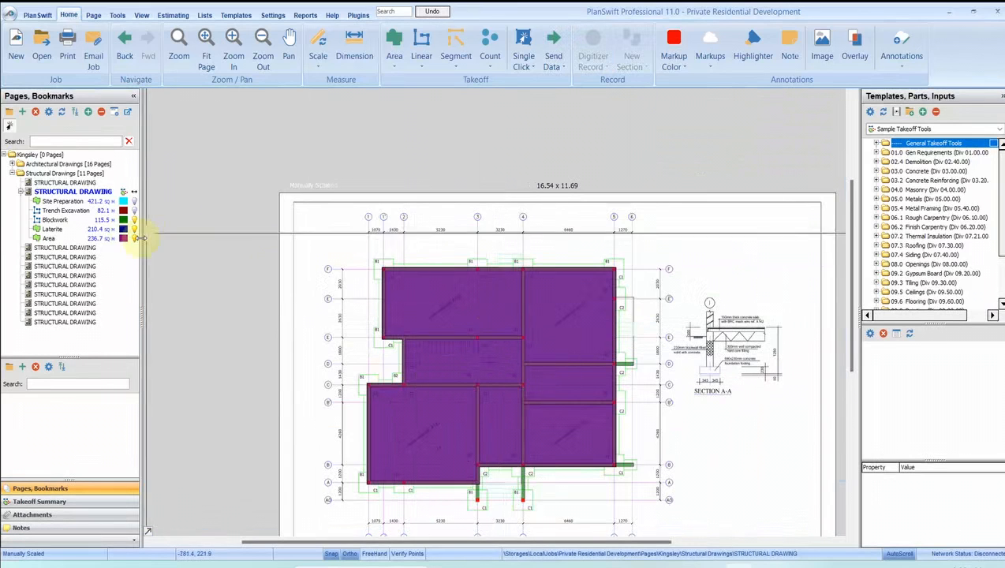
- Rename the new area takeoff as Oversite
click(62, 238)
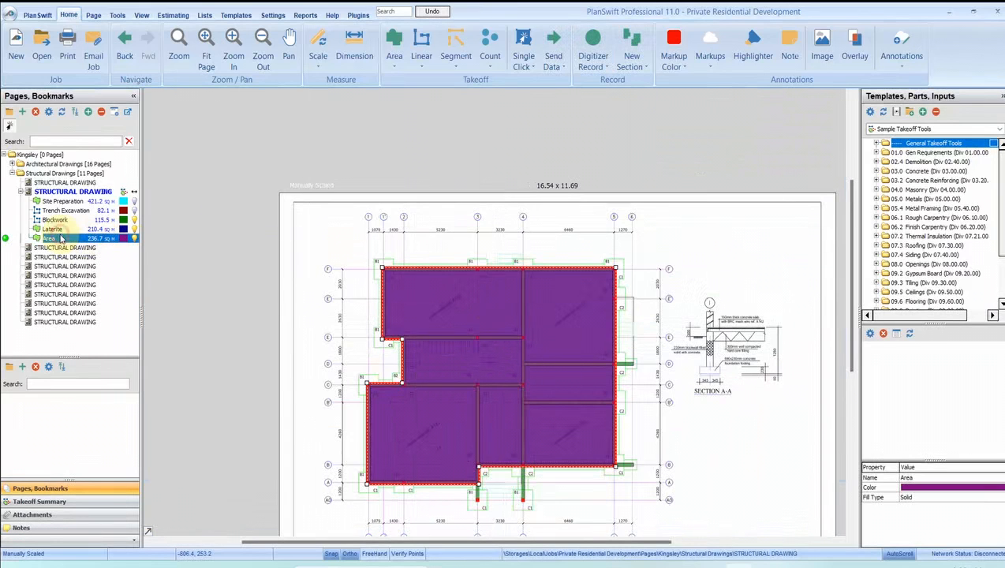
double_click(62, 238)
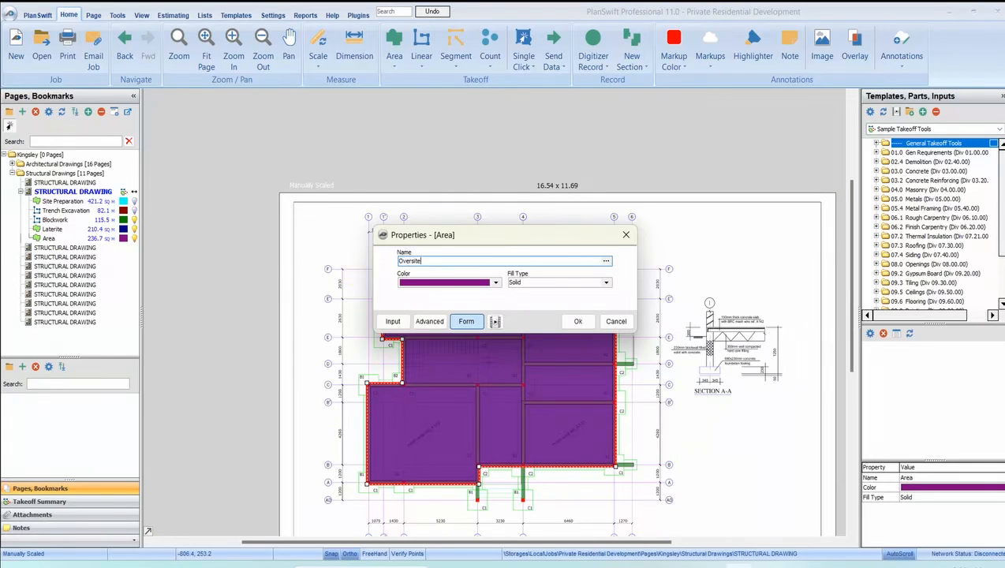
click(577, 321)
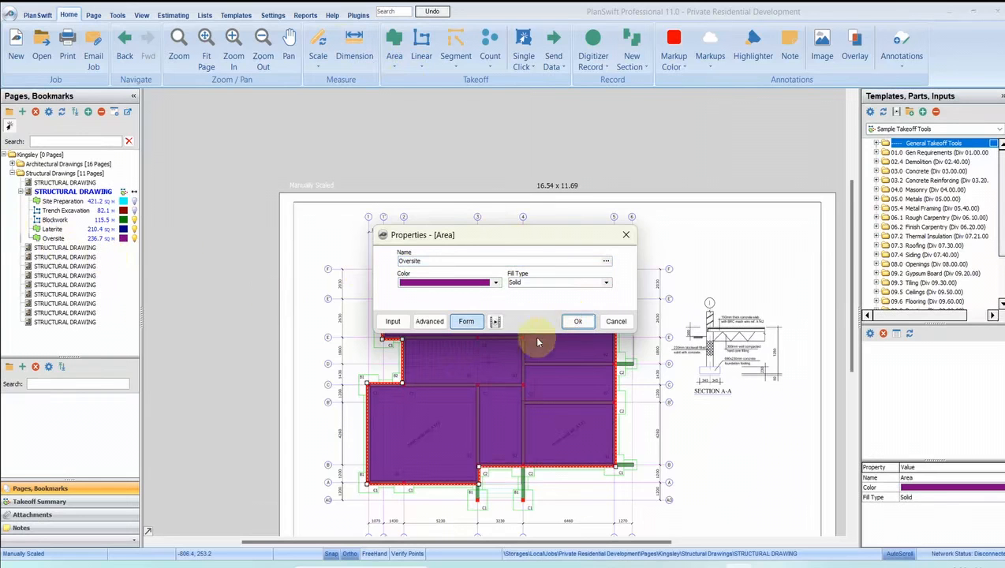
click(577, 321)
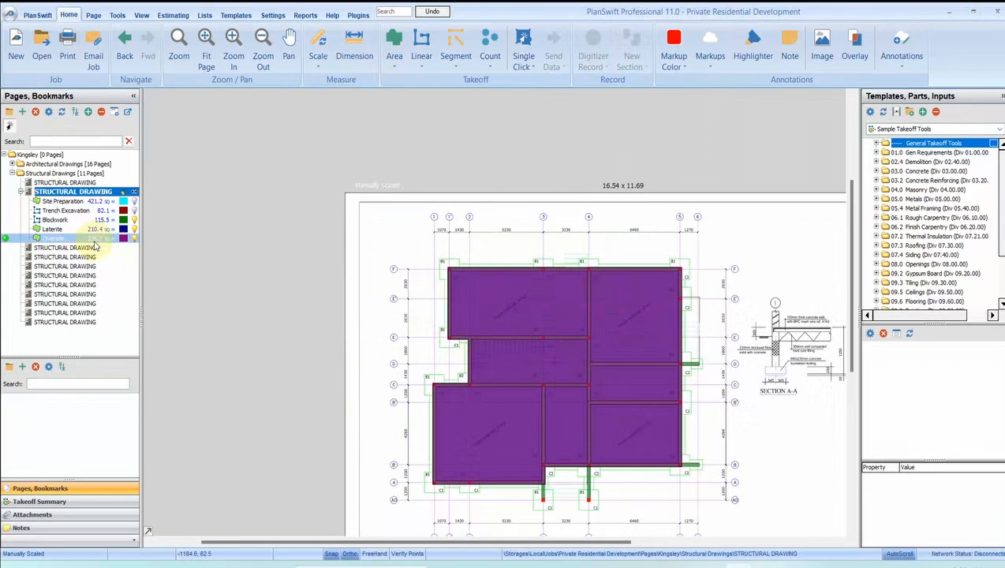
- Switch back to Excel and set the CONCRETE SLAB total area in H134 to 236.7
click(623, 565)
click(408, 247)
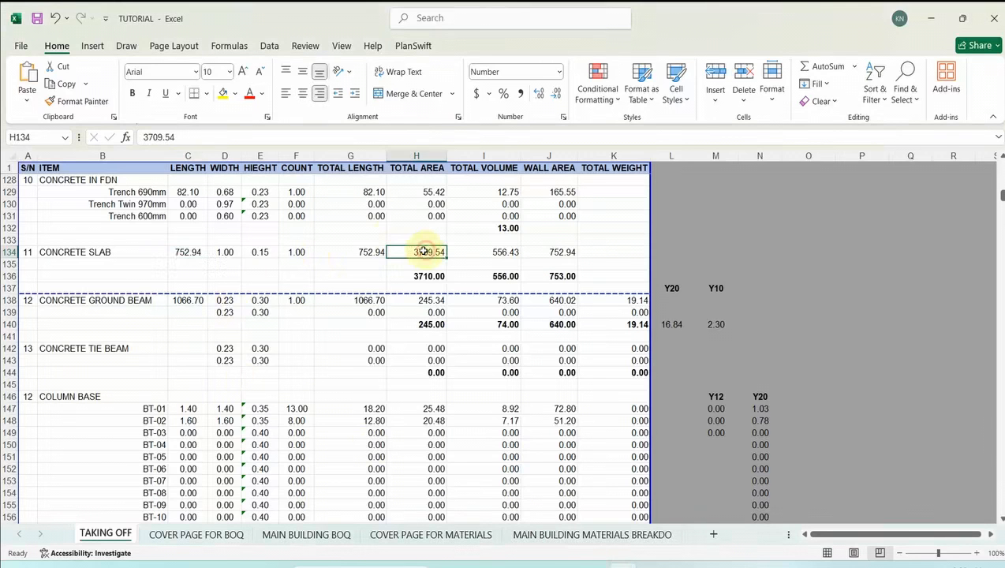
drag(183, 139, 100, 136)
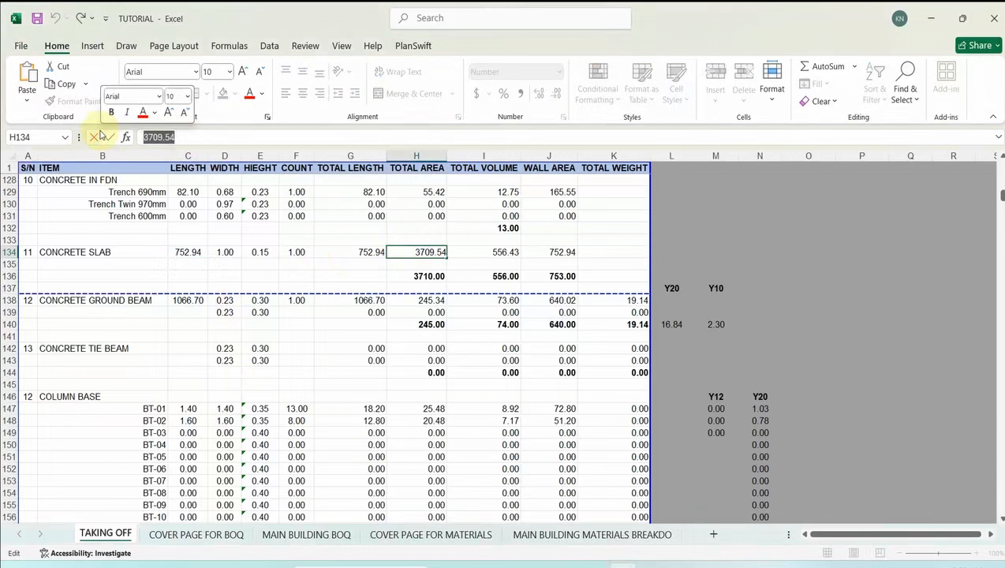
text(236.7)
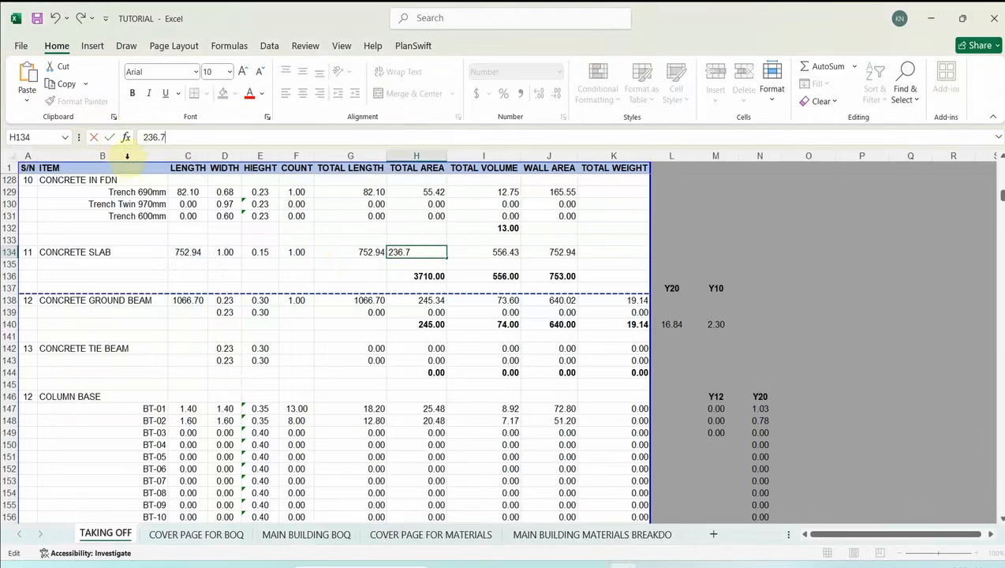
key(Return)
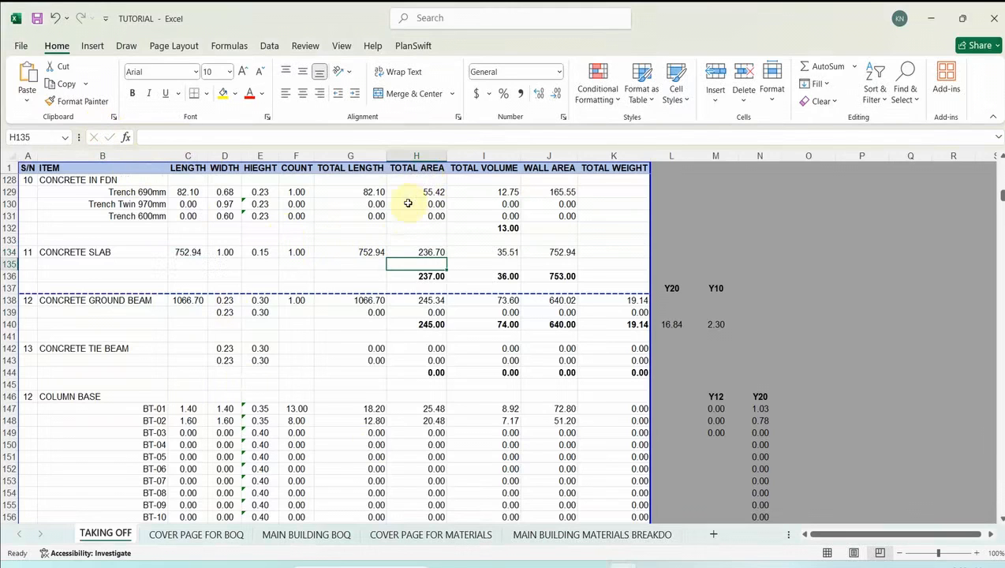
- Read the Oversite linear total in PlanSwift and return to Excel to set the CONCRETE SLAB length in C134 to 67.75
click(190, 251)
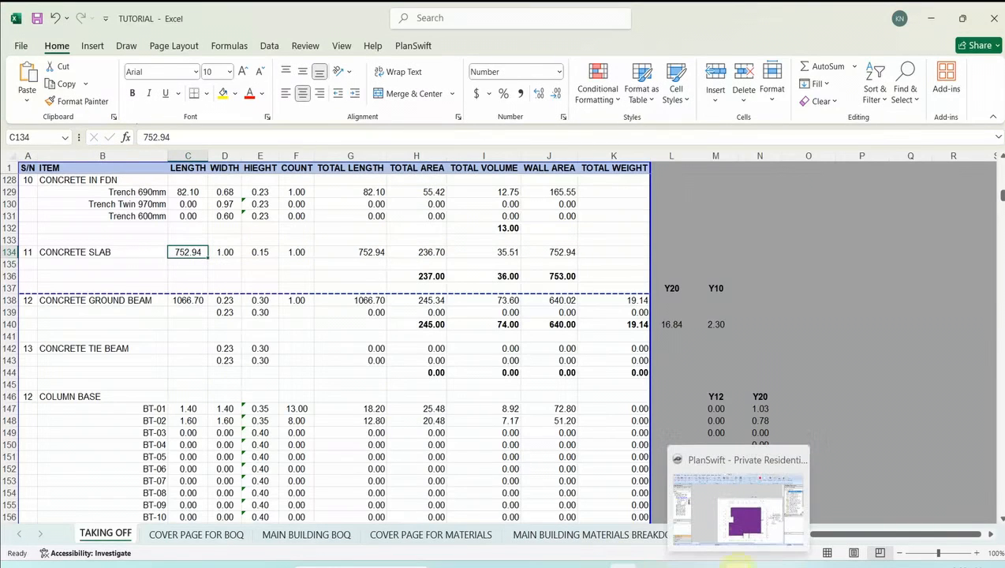
click(740, 498)
mouse_move(532, 367)
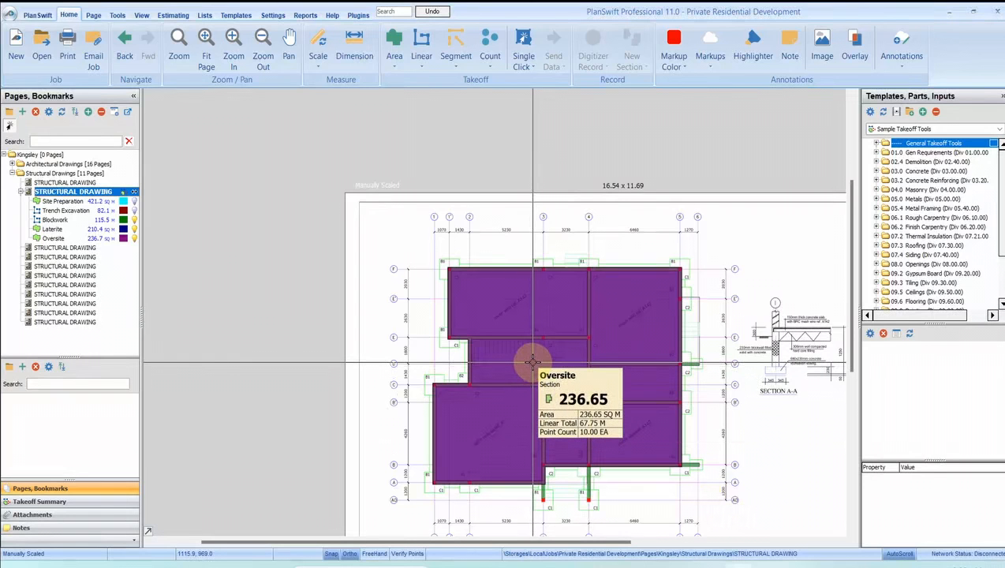
click(623, 562)
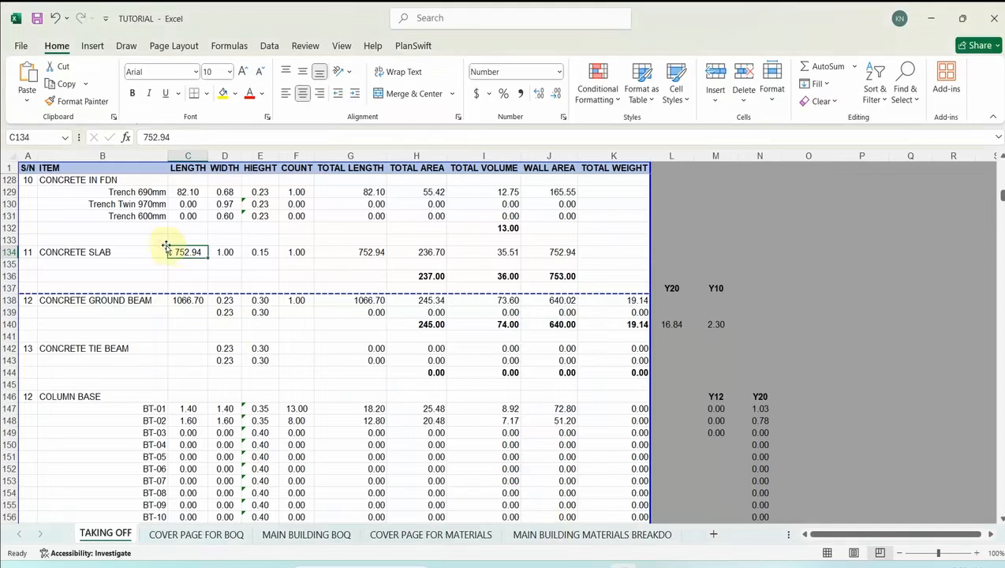
text(67.75)
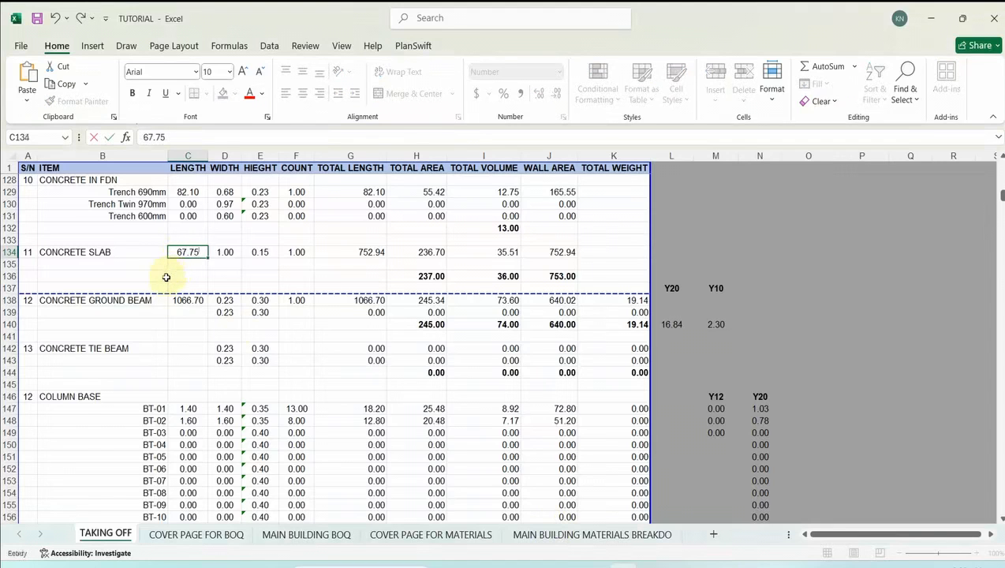
key(Return)
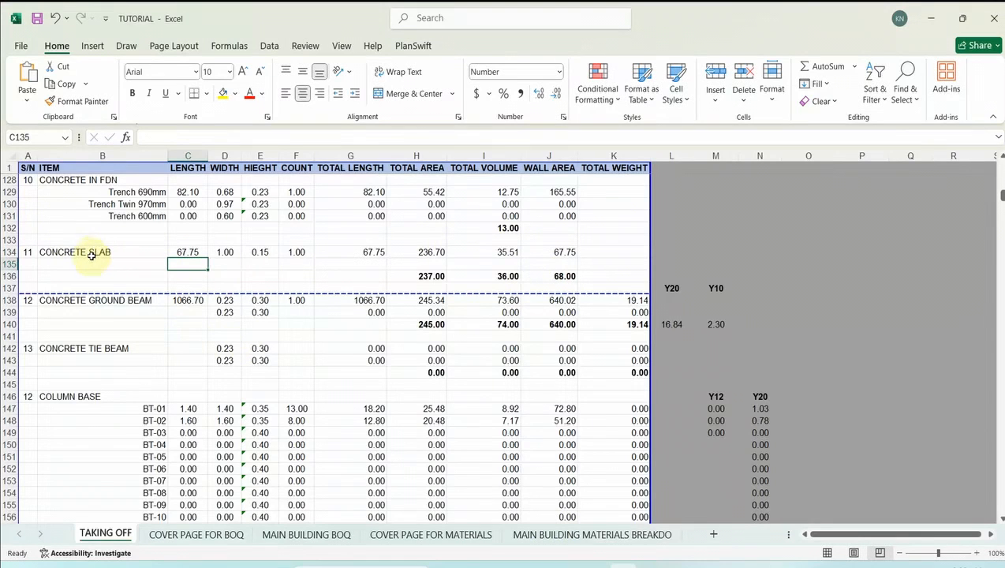
- Clear the length and count of the CONCRETE GROUND BEAM in row 138
click(183, 303)
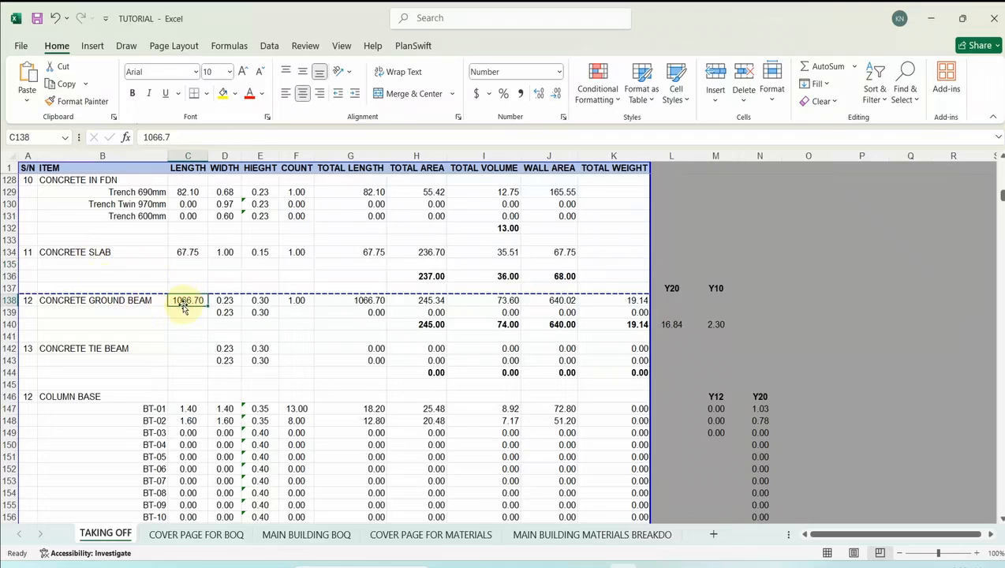
key(Delete)
click(306, 300)
key(Delete)
click(286, 352)
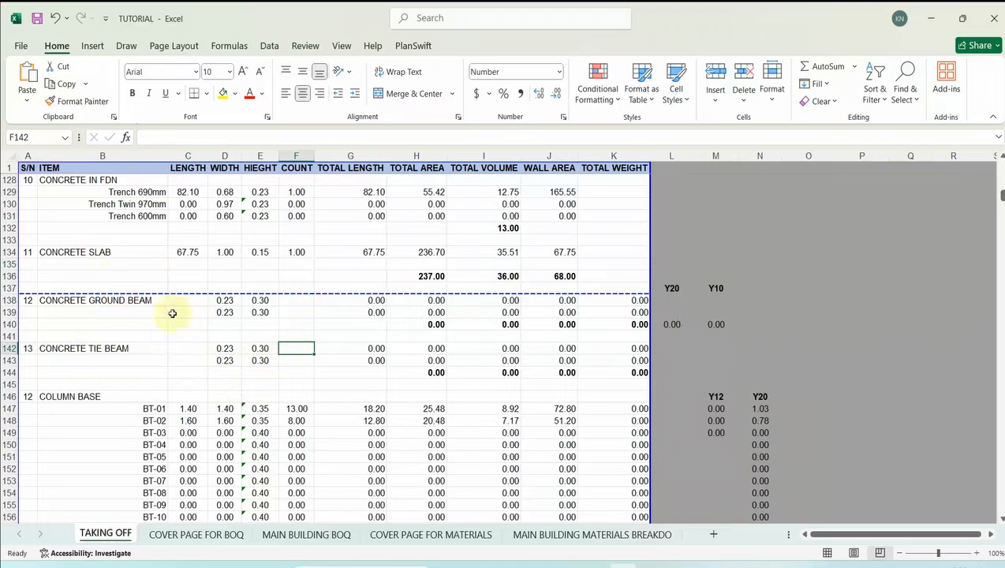
- Go to the COLUMN BASE section, then examine the bar size and spacing of bases B1 and B2 on PlanSwift's column base drawing
scroll(189, 397, down, 2)
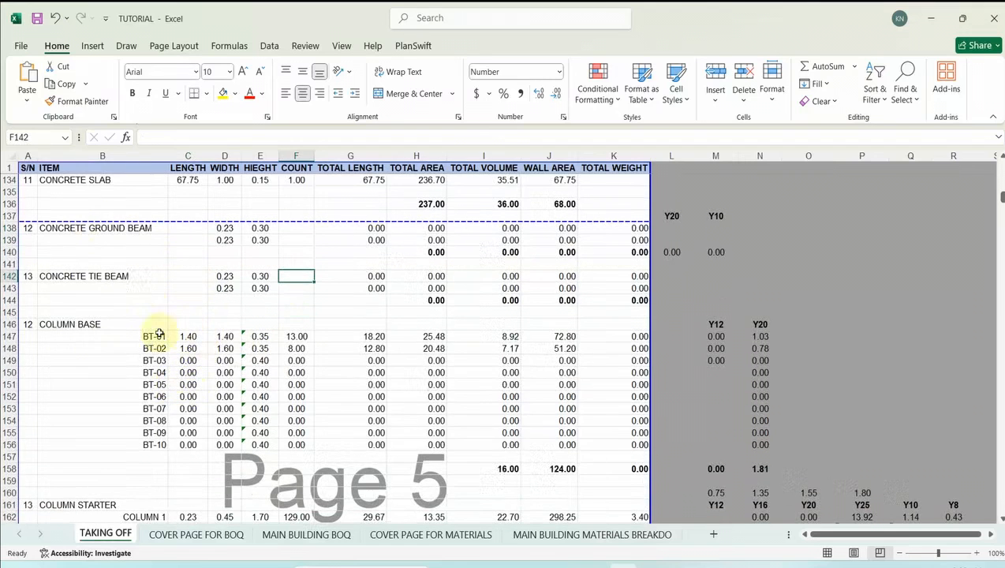
scroll(154, 324, down, 1)
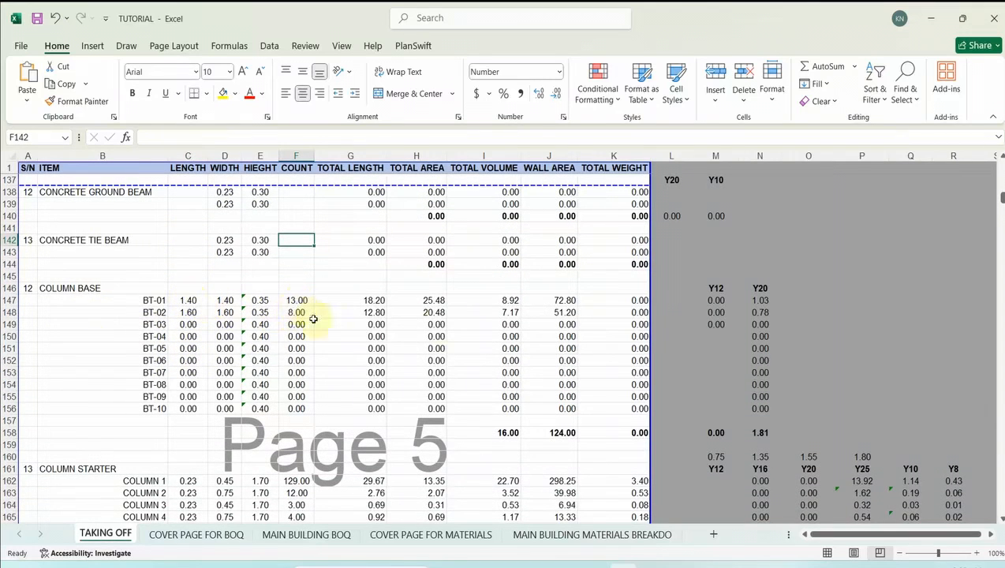
click(715, 290)
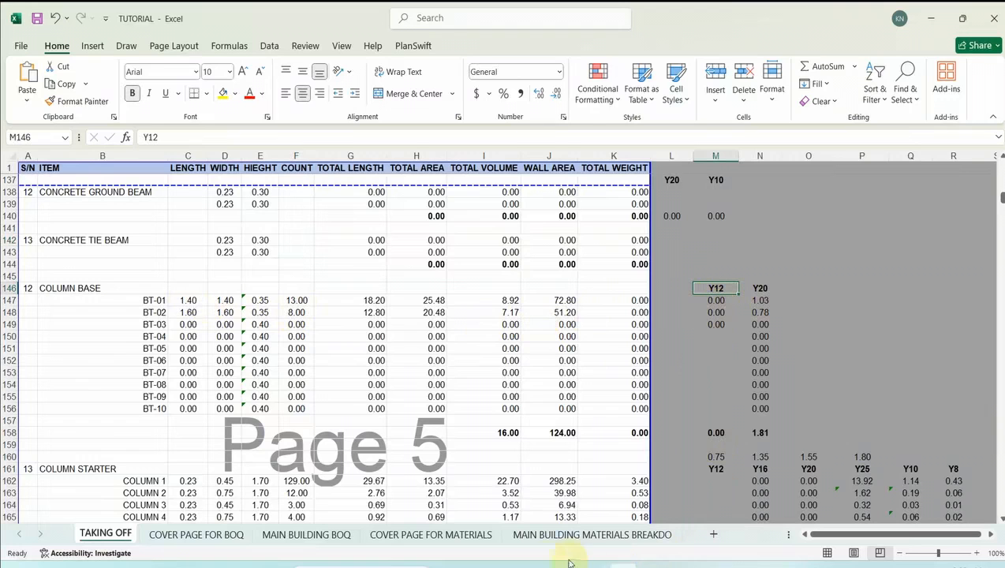
click(733, 565)
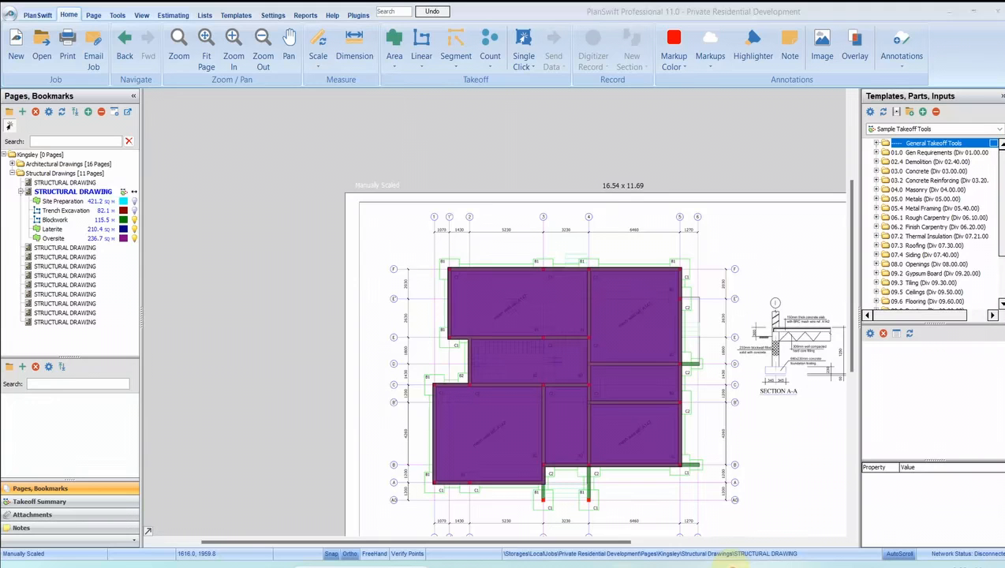
click(66, 248)
scroll(352, 229, up, 1)
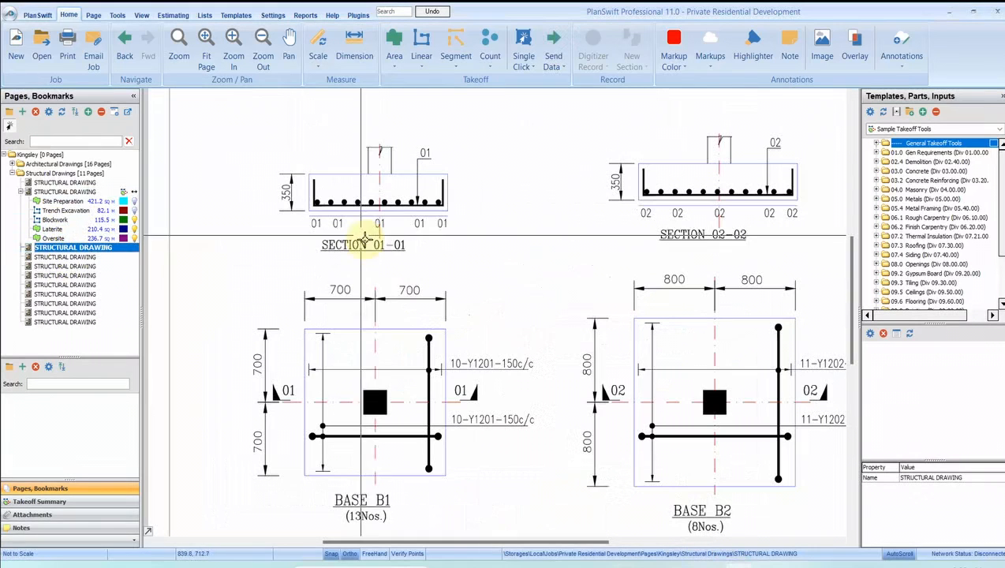
drag(388, 401, 385, 362)
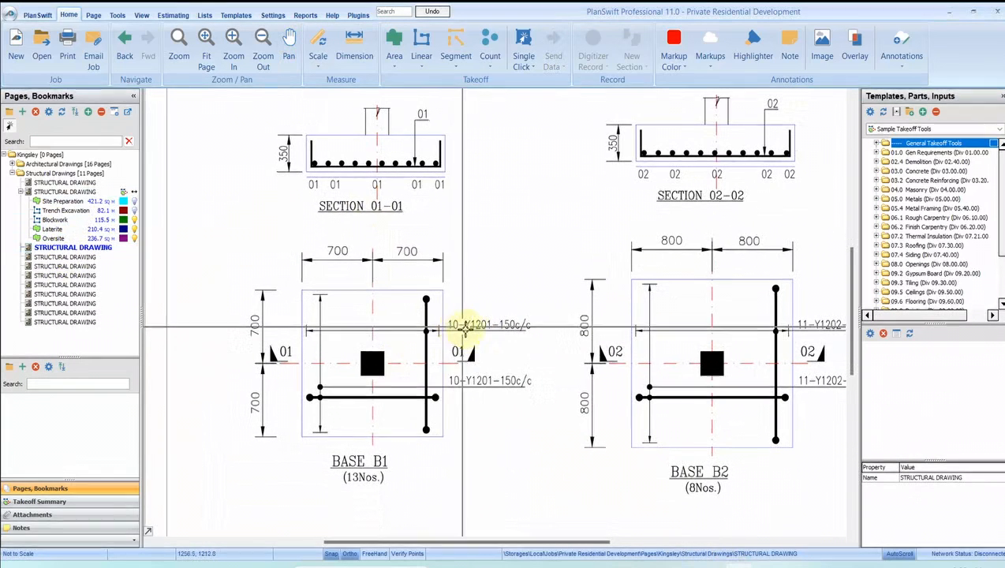
drag(639, 380, 515, 374)
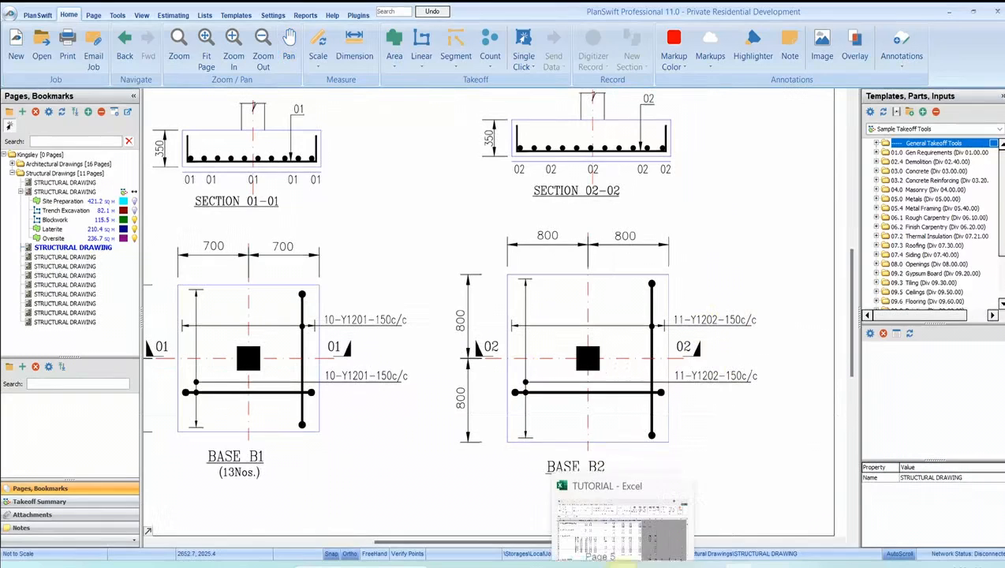
- Back in Excel, multiply the COLUMN BASE Y20 formula in N147 by 0 and fill it down to N152
click(606, 512)
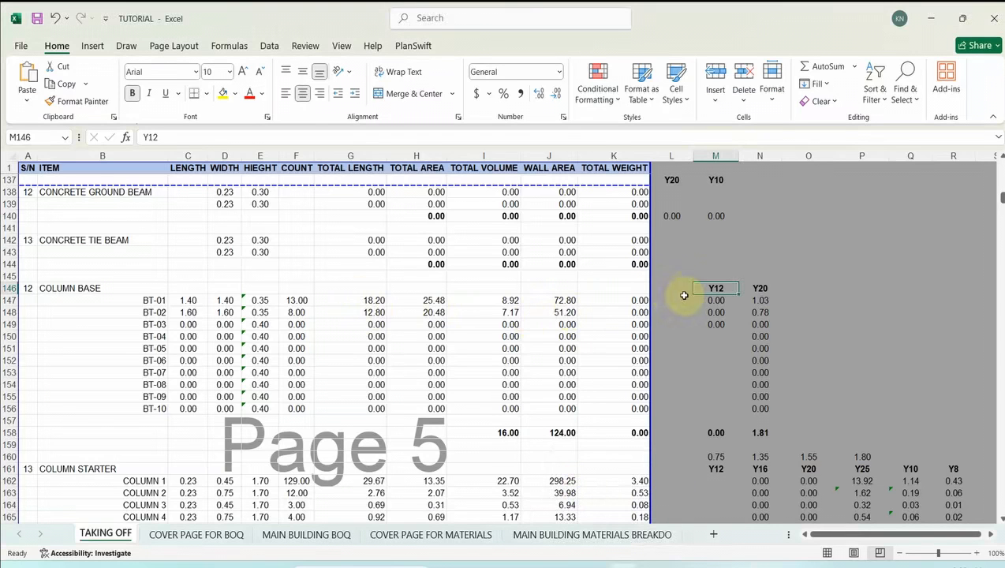
click(750, 302)
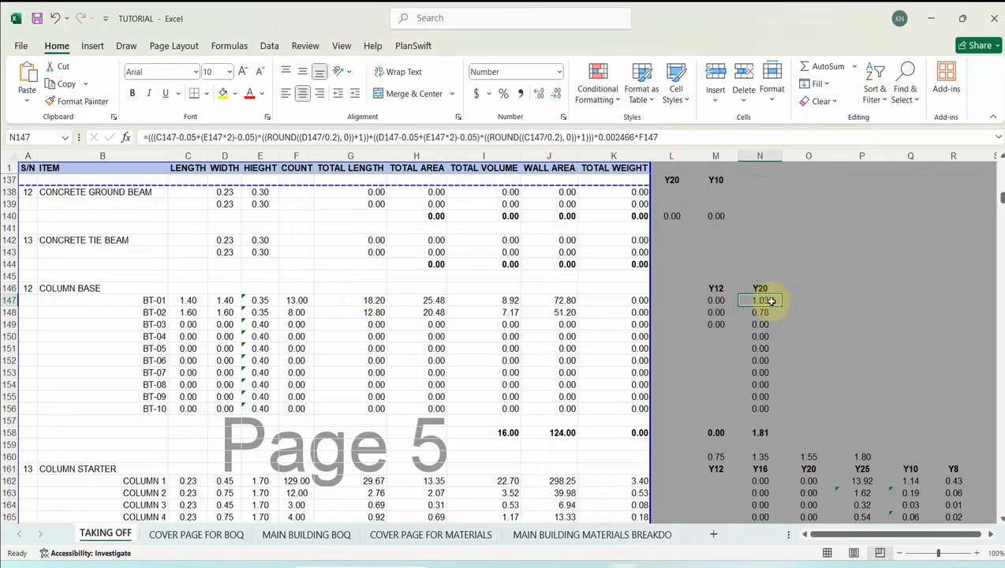
click(678, 138)
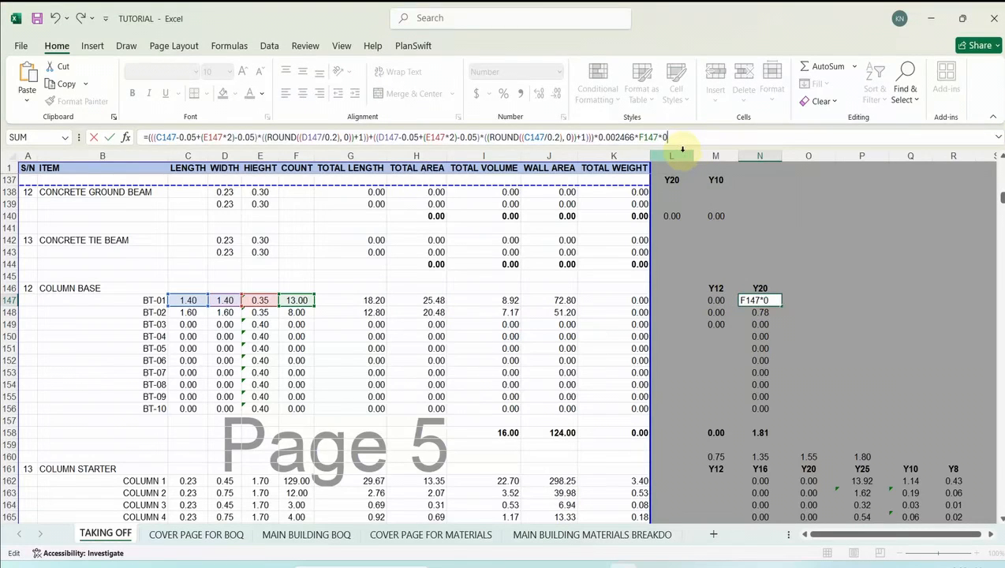
key(ctrl+Return)
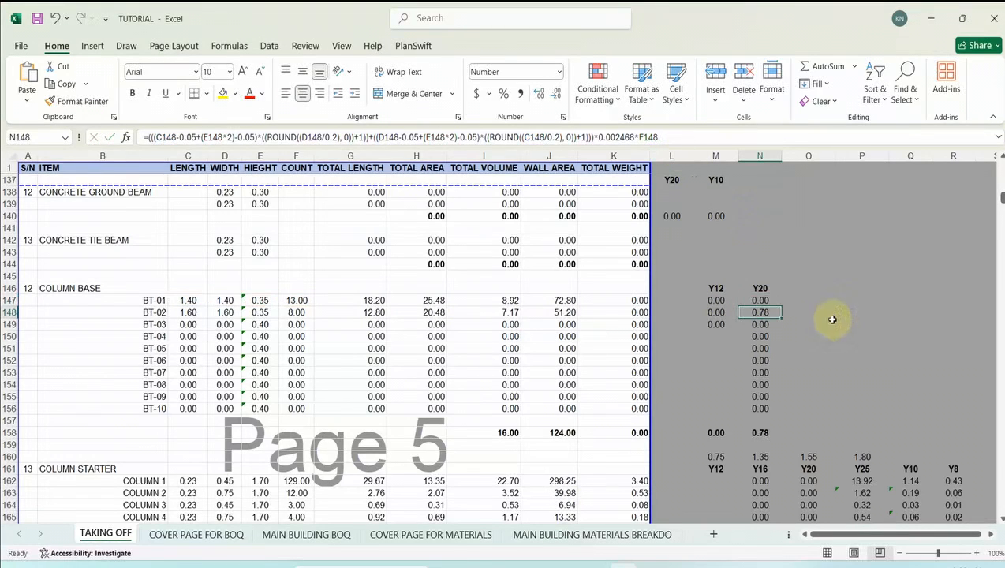
drag(781, 307, 777, 371)
- Check the 0.15 bar spacing in the Y12 formula for BT-01 in M147 and remove its multiplication by 0
click(715, 301)
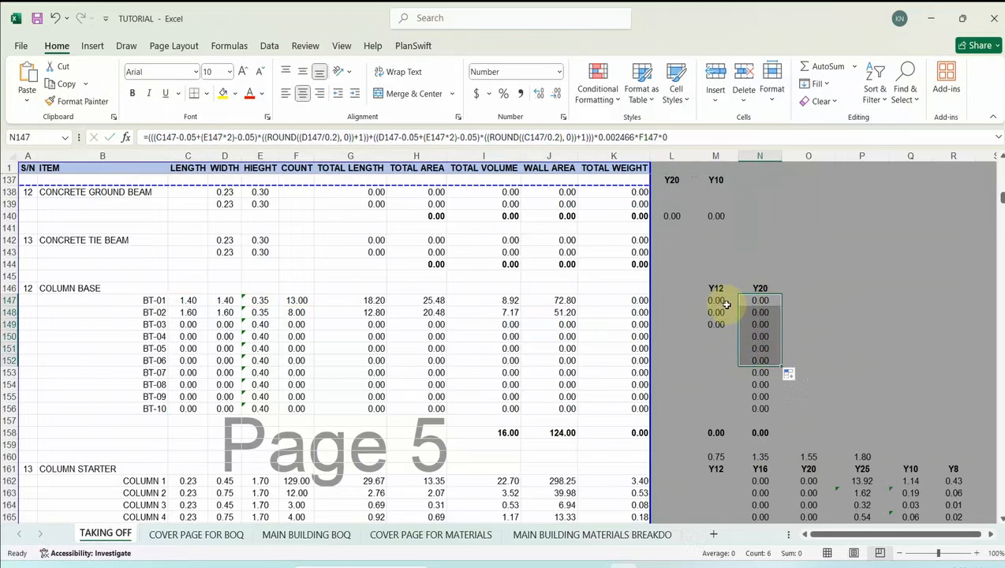
click(682, 138)
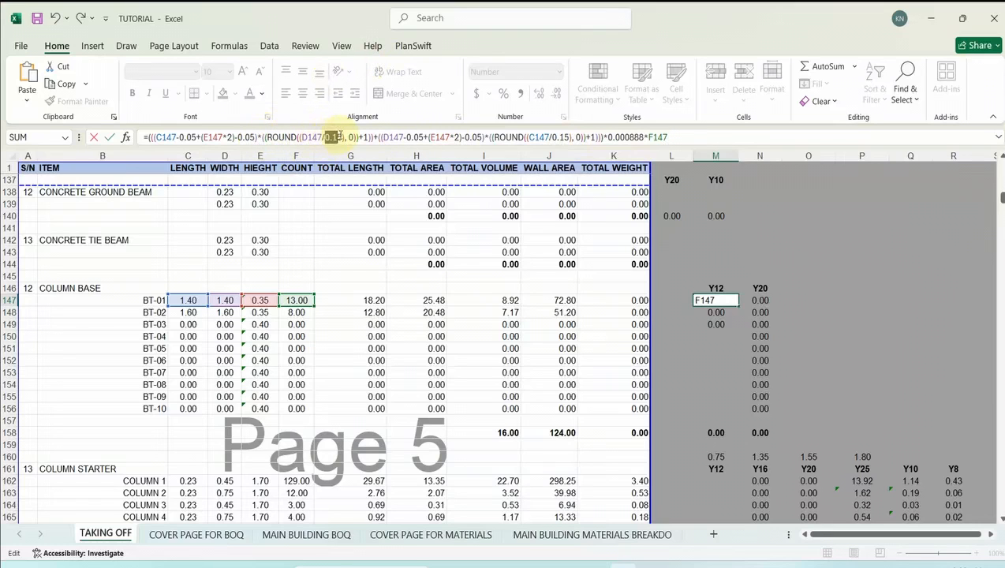
drag(343, 137, 342, 138)
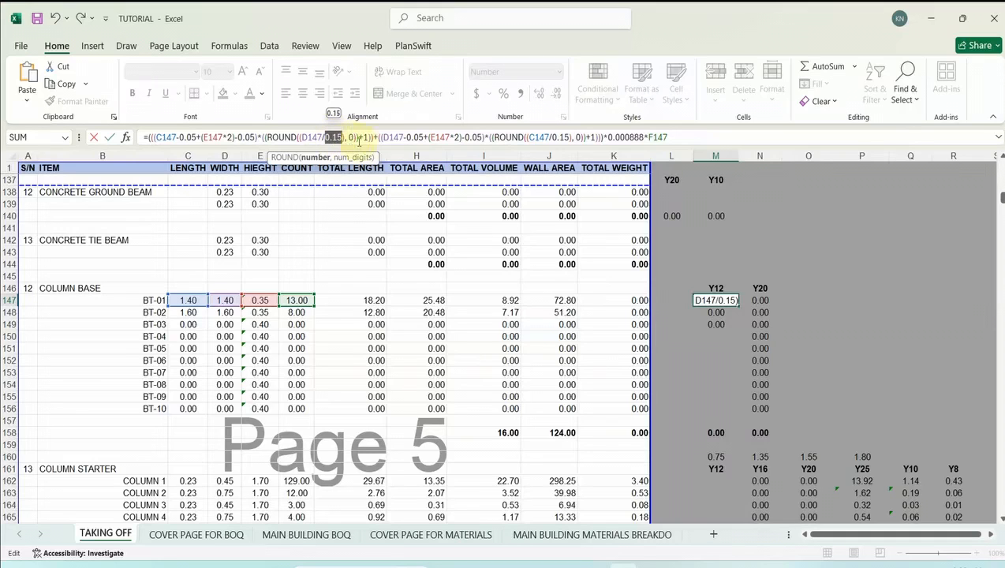
drag(553, 137, 570, 138)
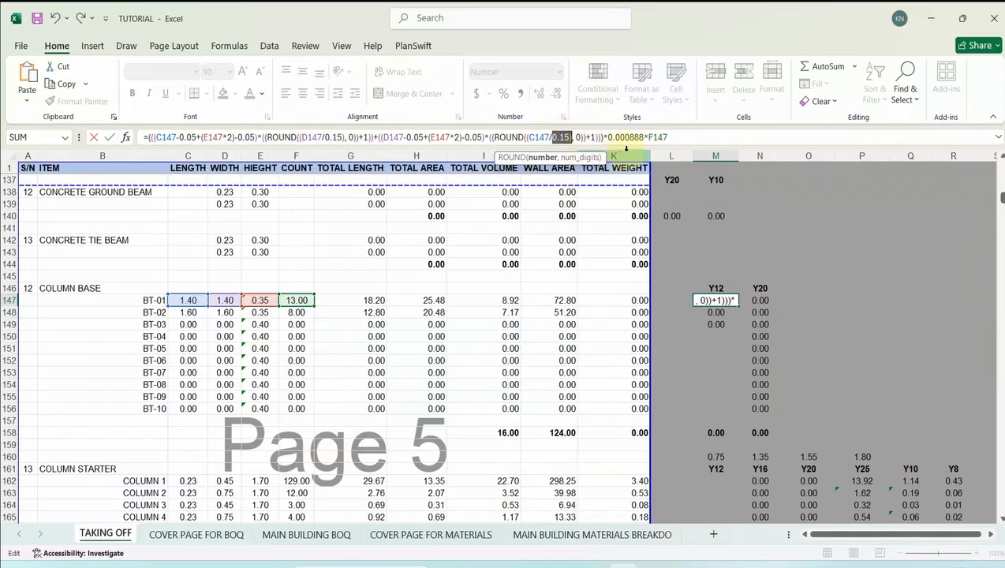
drag(674, 140, 233, 131)
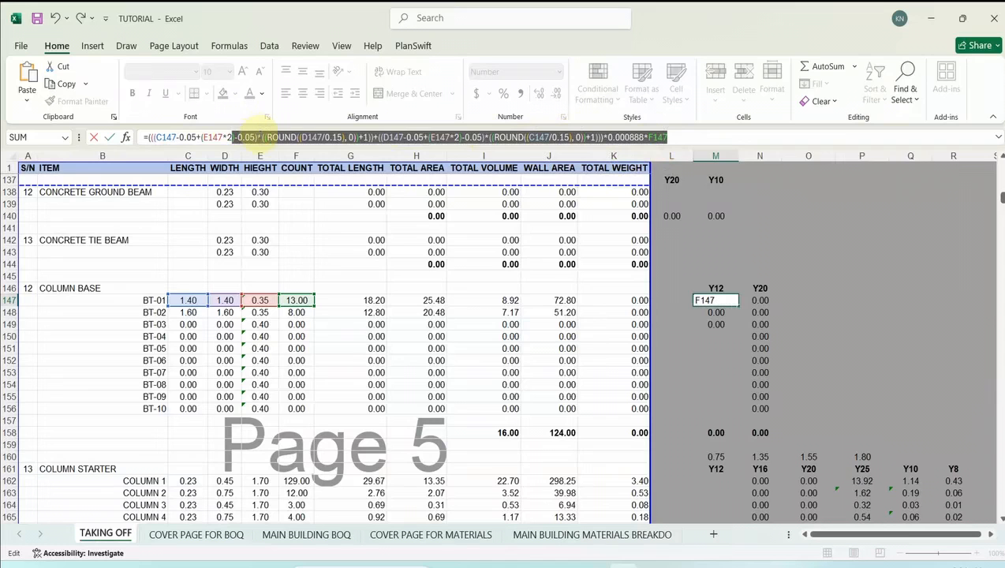
key(Return)
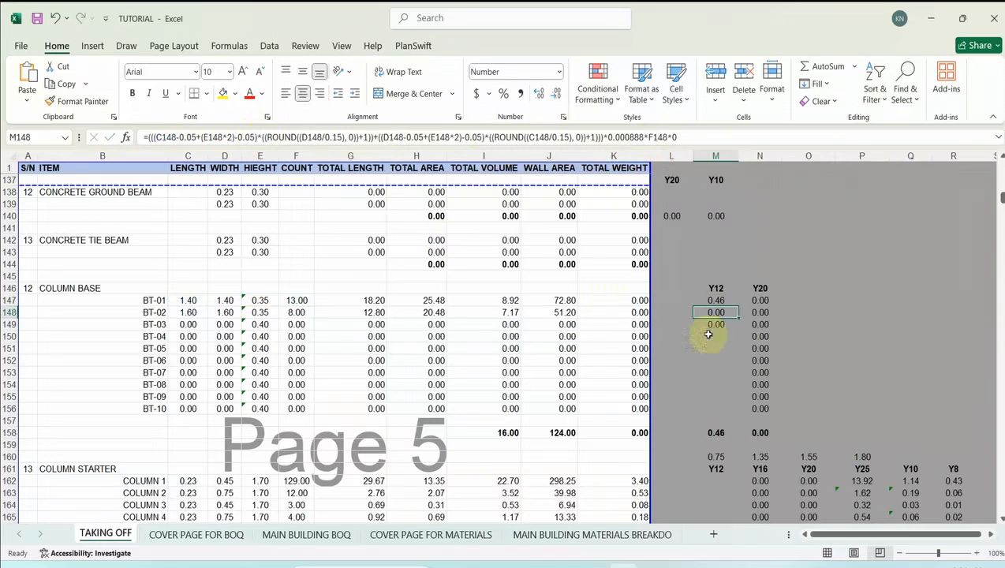
- Fill the BT-01 Y12 formula from M147 down to M149
click(716, 300)
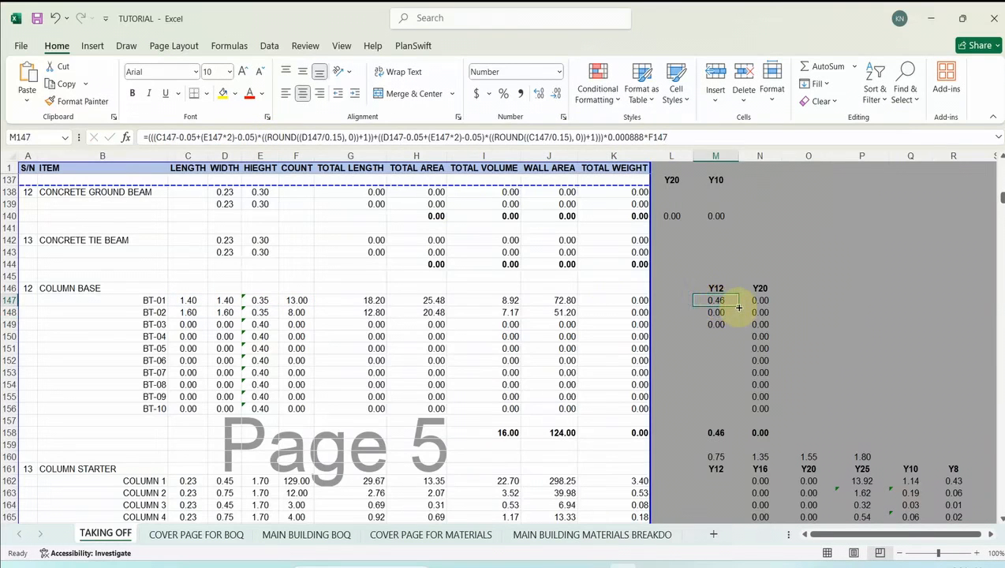
drag(739, 308, 740, 335)
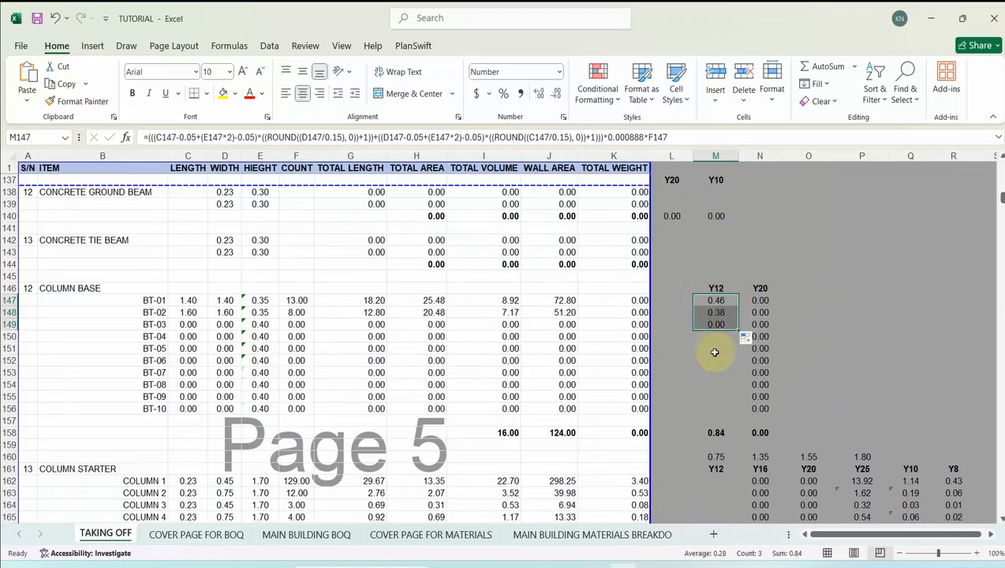
click(715, 289)
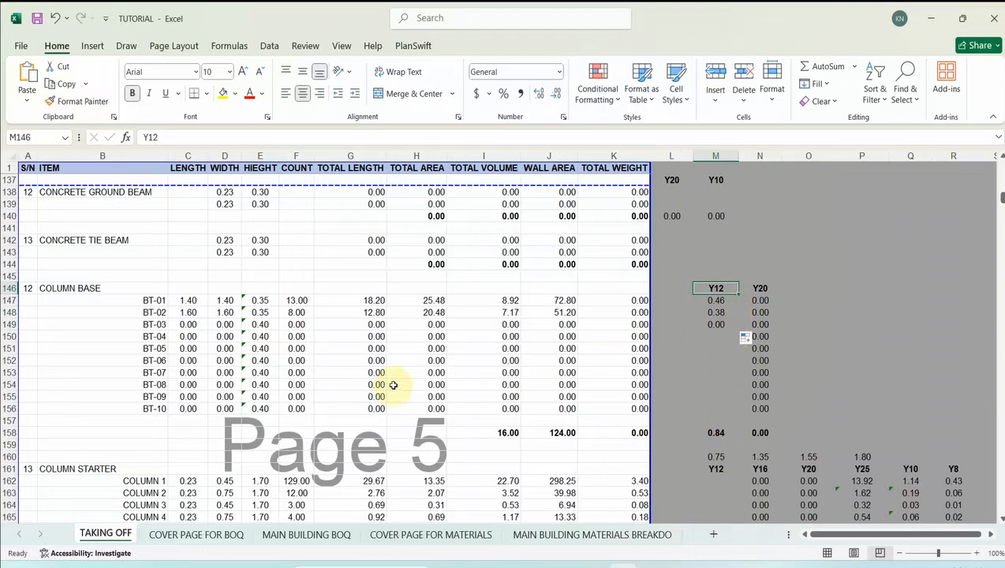
- On the MAIN BUILDING BOQ sheet, change the bar diameter in the column bases reinforcement description in B135 to 12mm
click(306, 534)
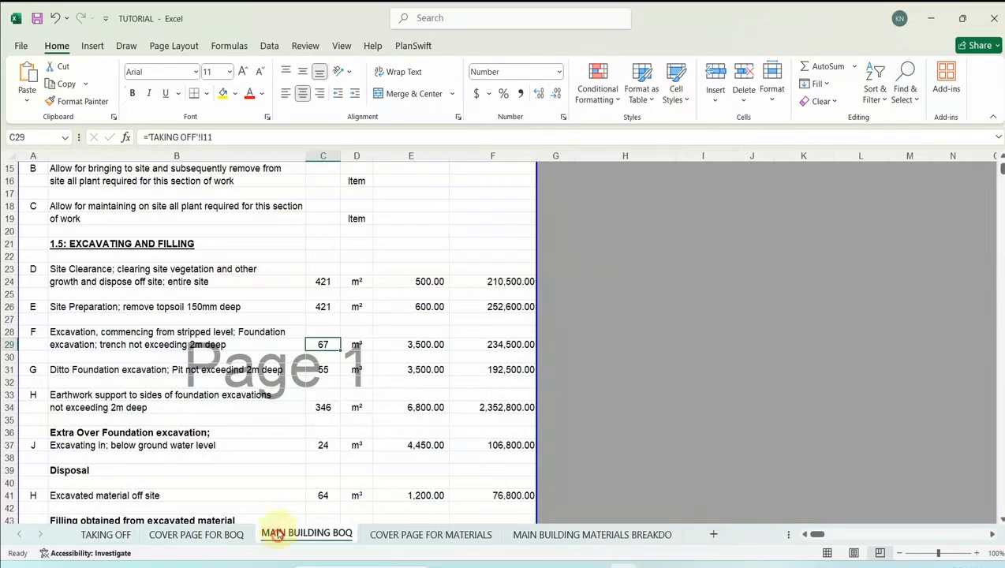
scroll(210, 418, down, 15)
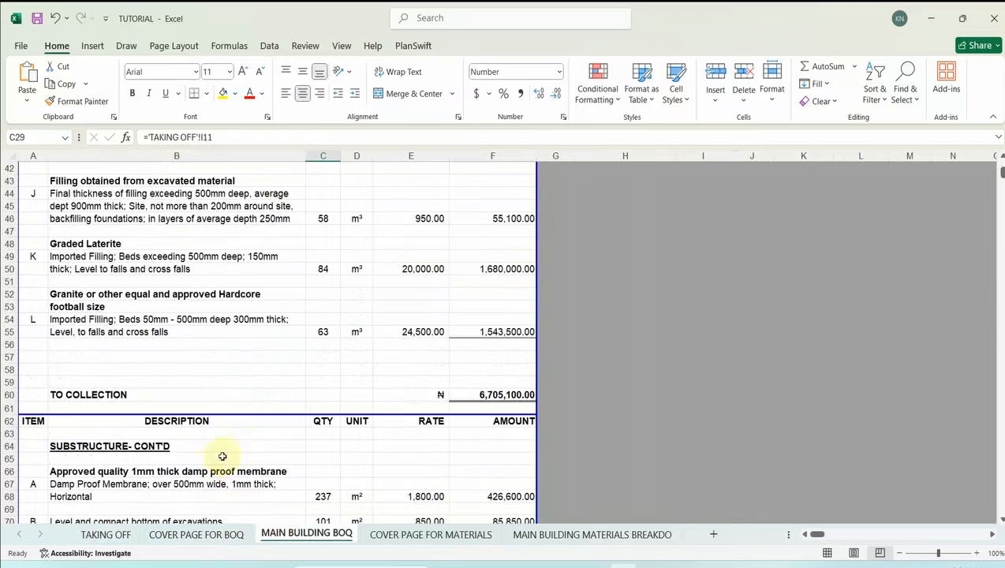
scroll(206, 469, down, 15)
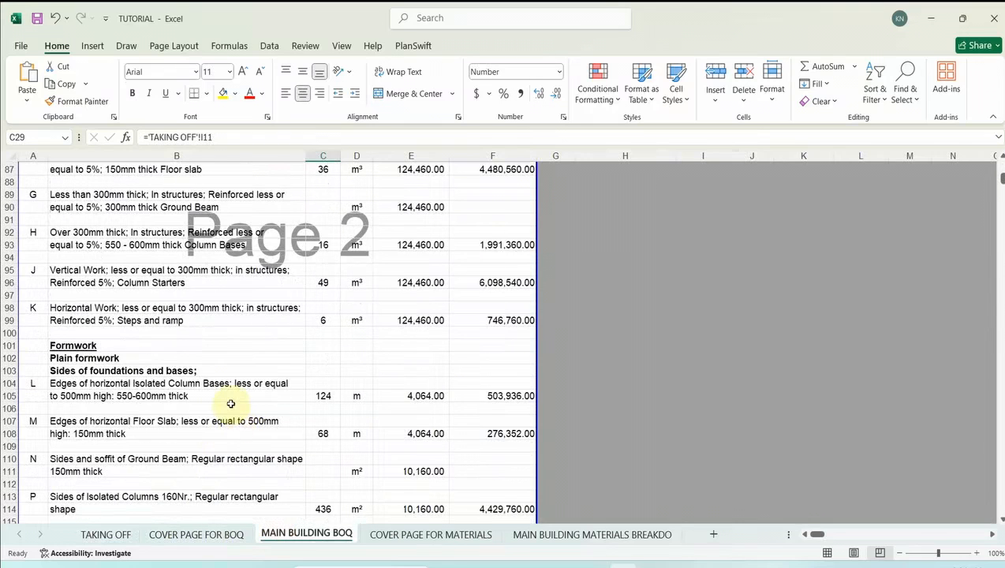
scroll(231, 406, down, 3)
scroll(230, 403, down, 3)
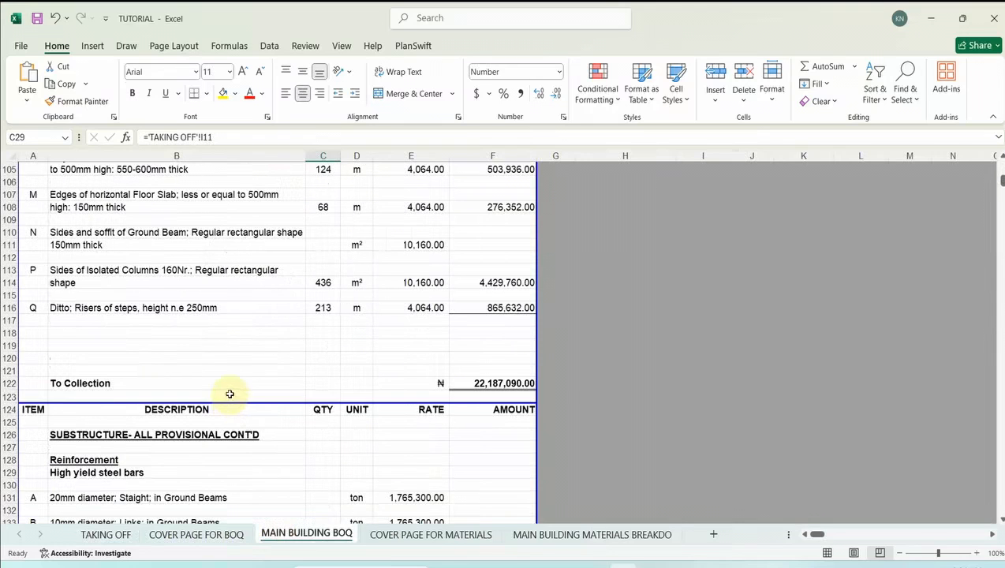
scroll(229, 392, down, 3)
scroll(226, 379, down, 3)
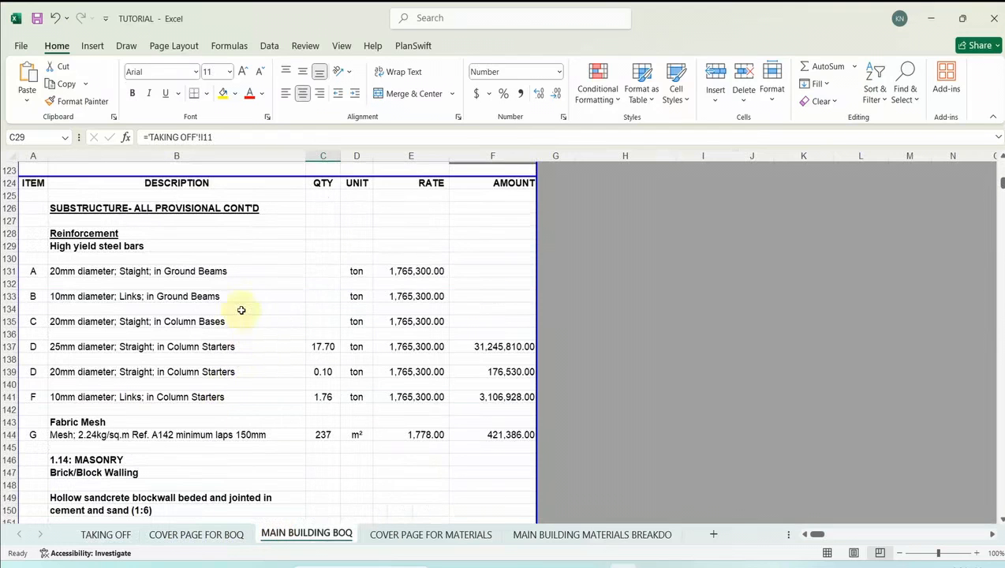
scroll(168, 291, down, 2)
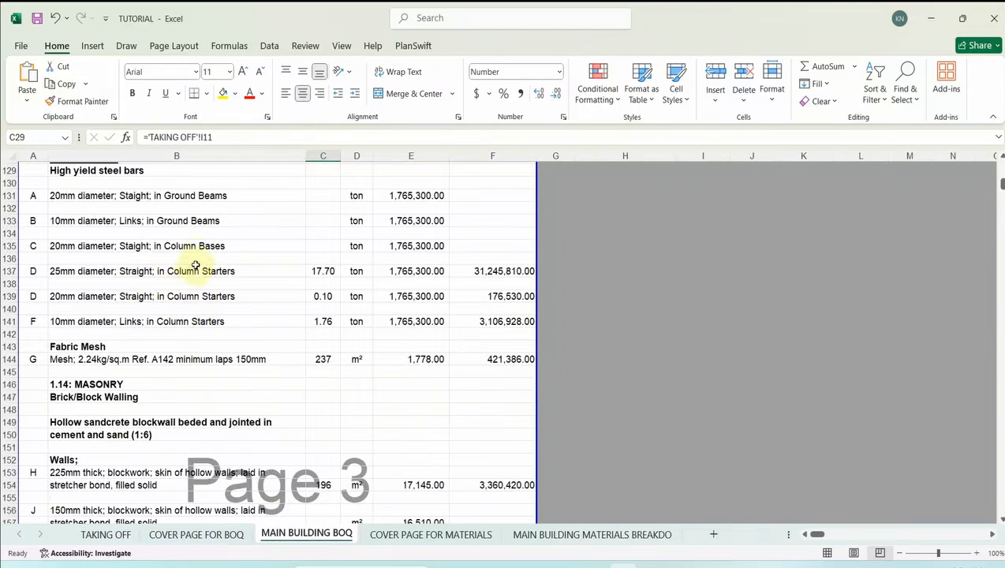
click(129, 247)
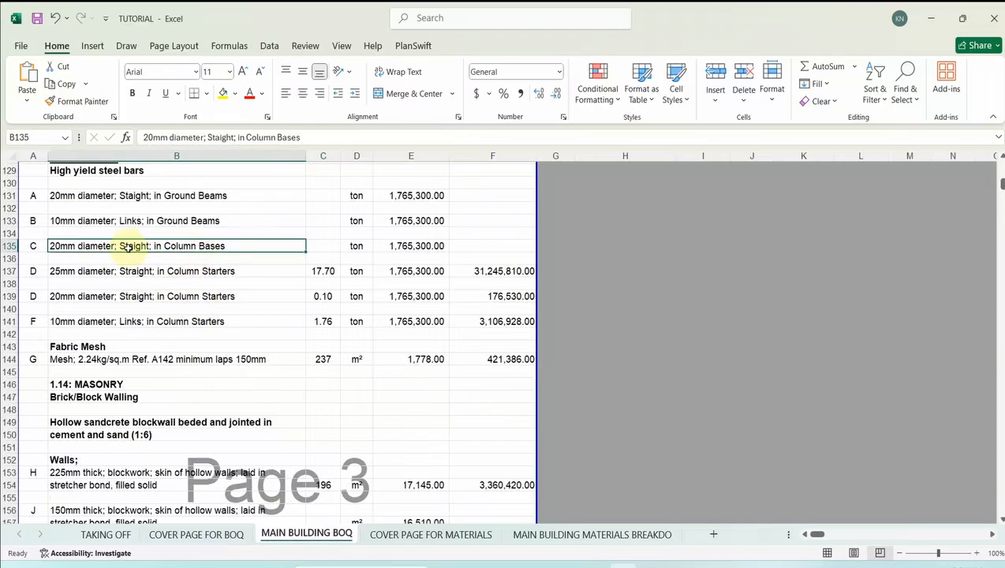
double_click(59, 247)
drag(61, 247, 45, 245)
text(12)
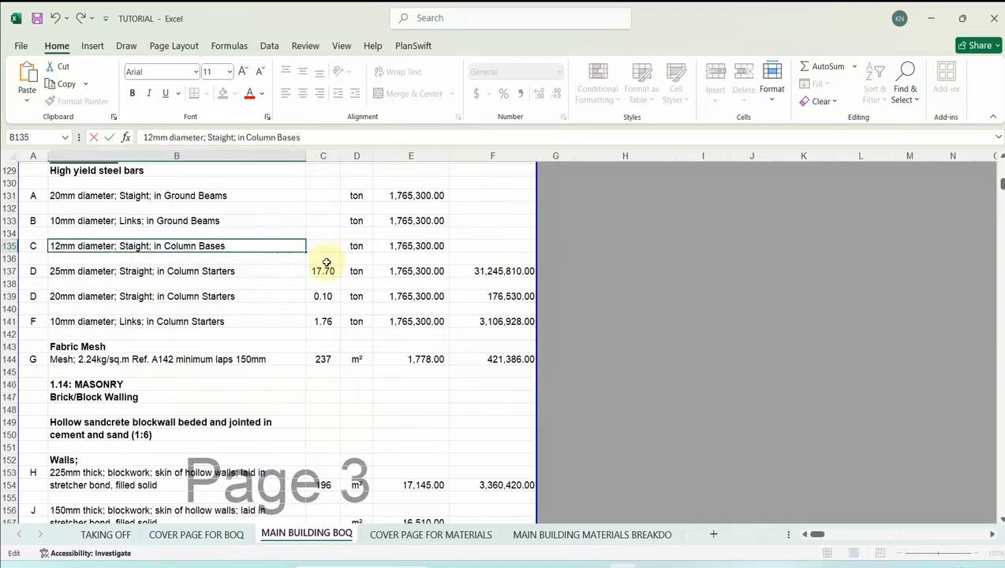
- Link the quantity of the 12mm column bases bars in C135 to the Y12 total in M158 of the TAKING OFF sheet
click(328, 244)
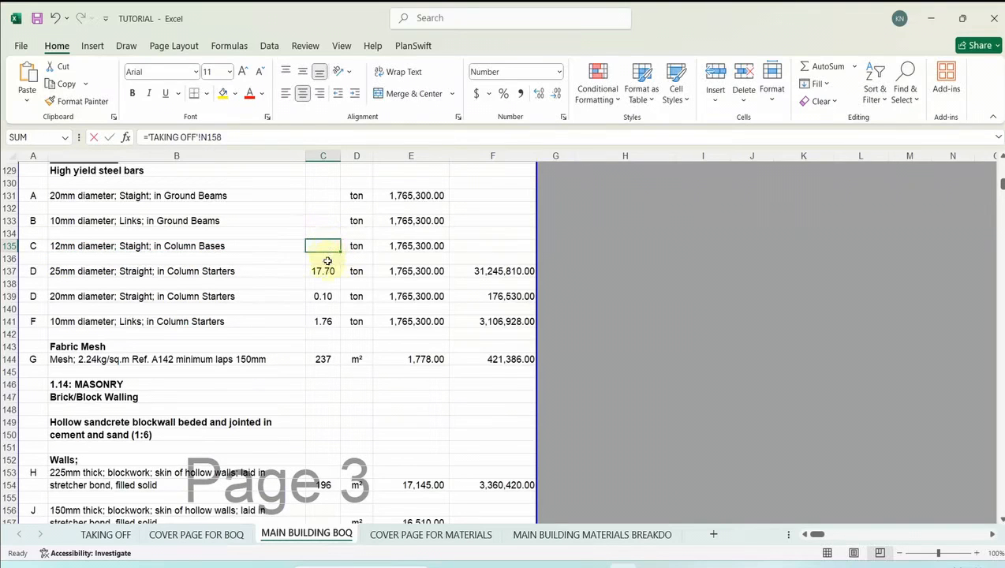
text(=)
click(93, 533)
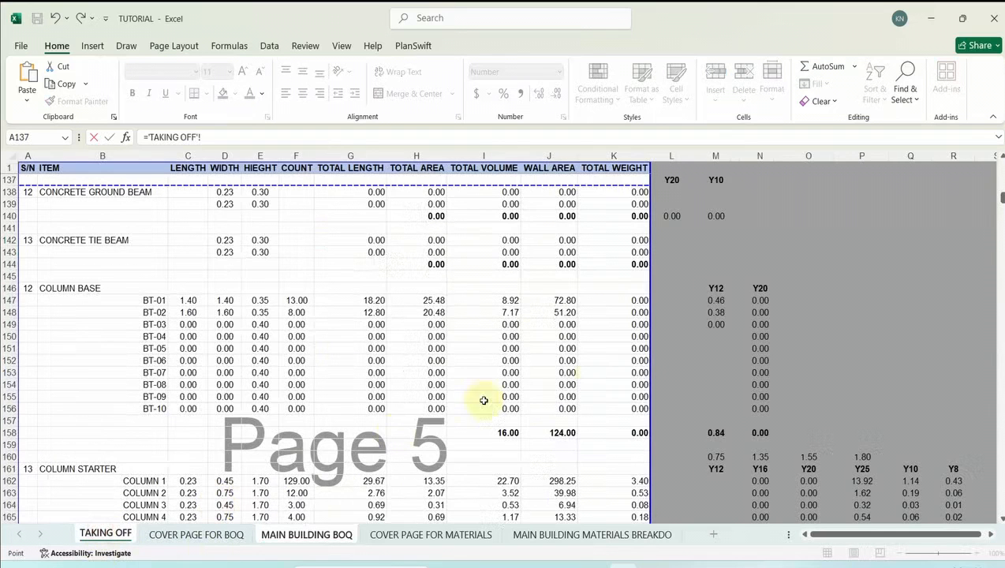
click(720, 432)
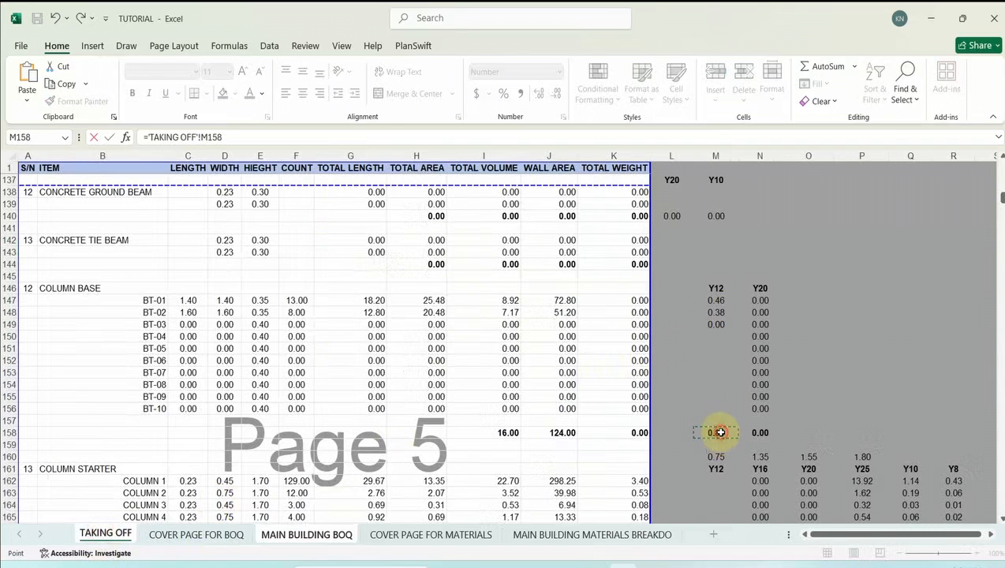
key(Return)
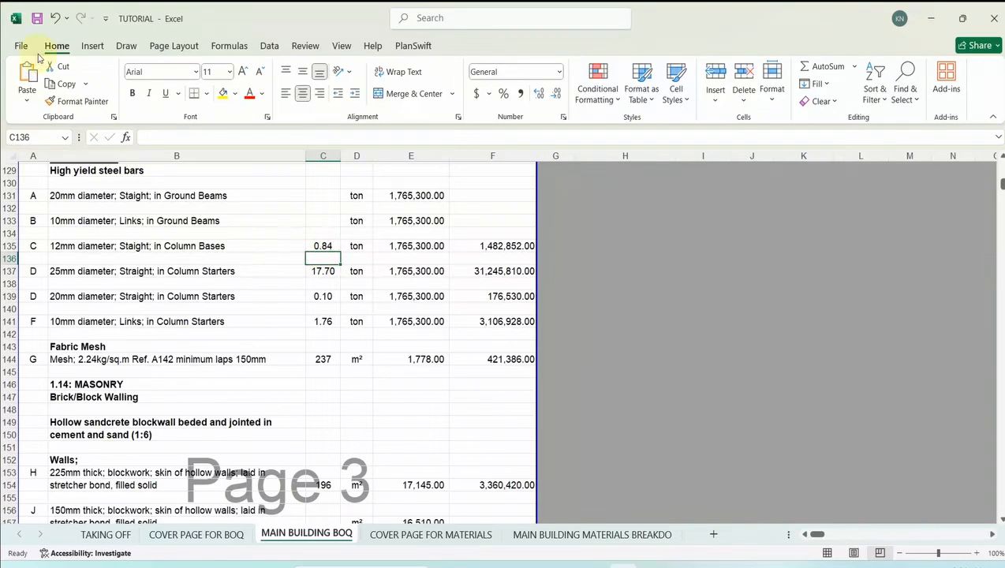
- On the MAIN BUILDING MATERIALS BREAKDO sheet, insert a row above the 10mm bars and fill it from the 16mm row, labelled 12mm
click(543, 535)
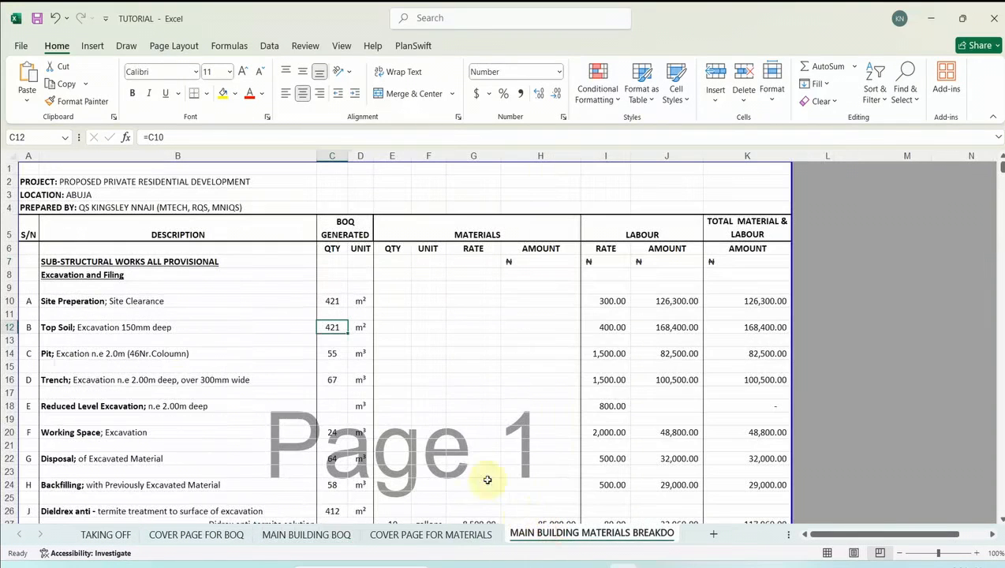
scroll(205, 386, down, 20)
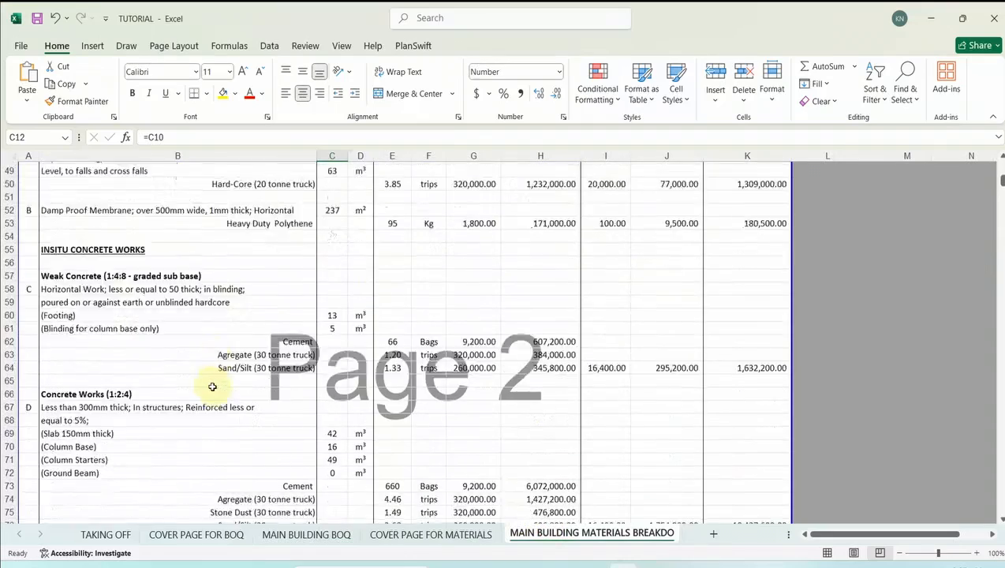
scroll(212, 391, down, 9)
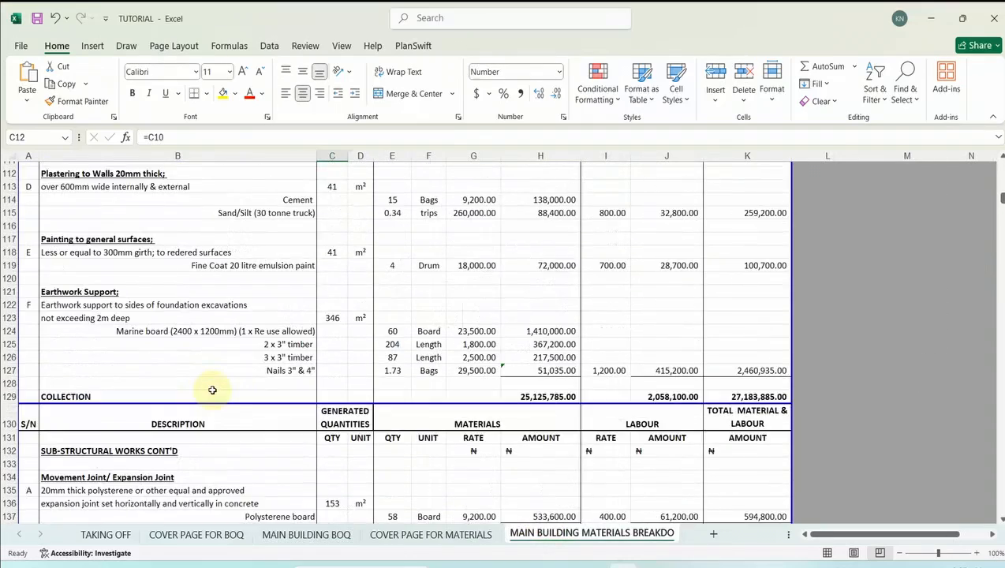
scroll(215, 385, up, 11)
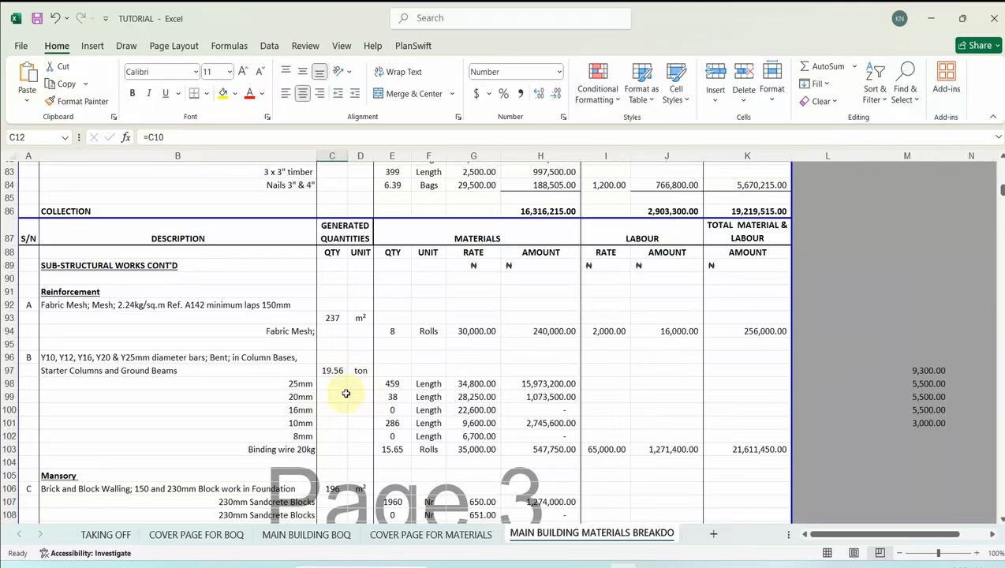
click(392, 385)
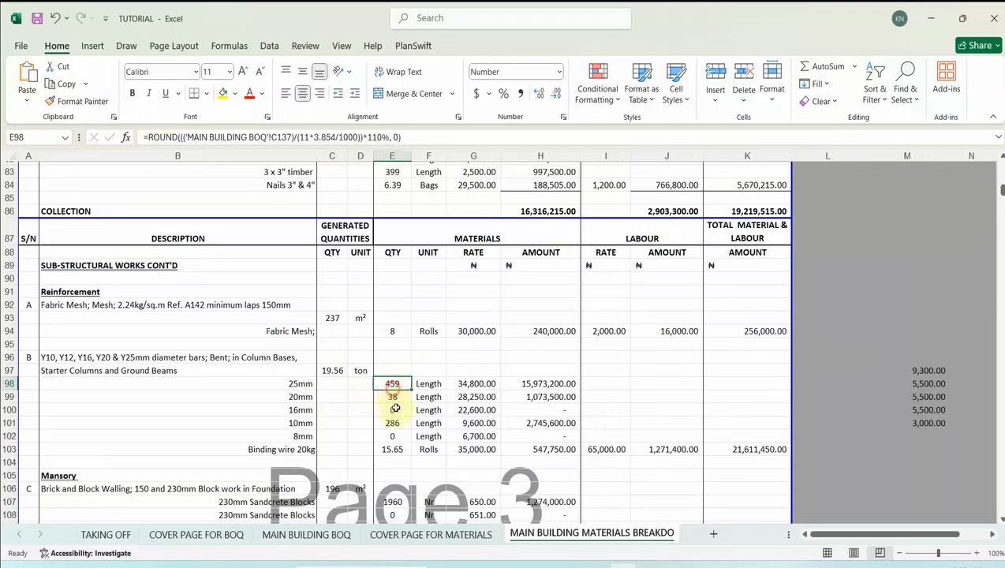
click(304, 424)
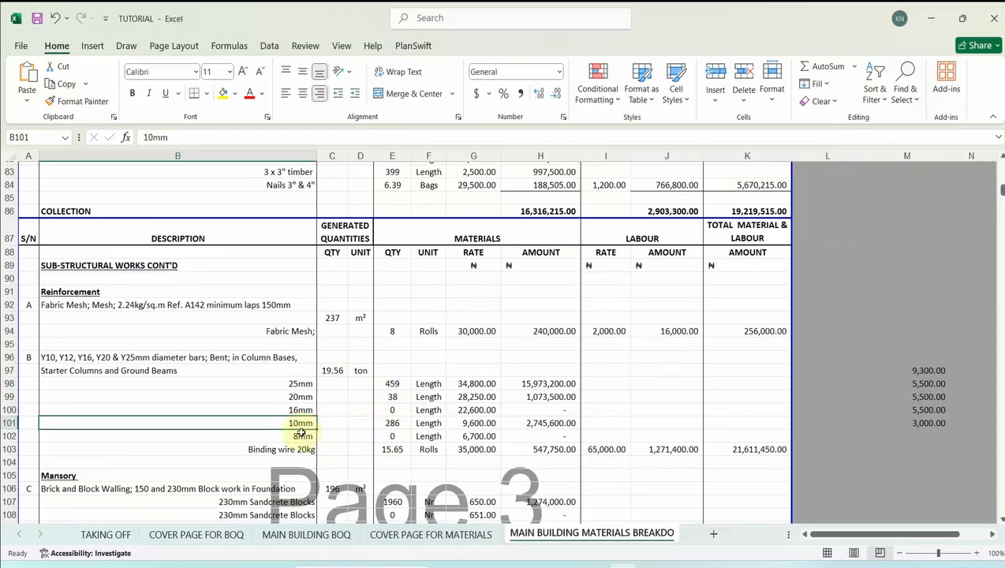
click(11, 423)
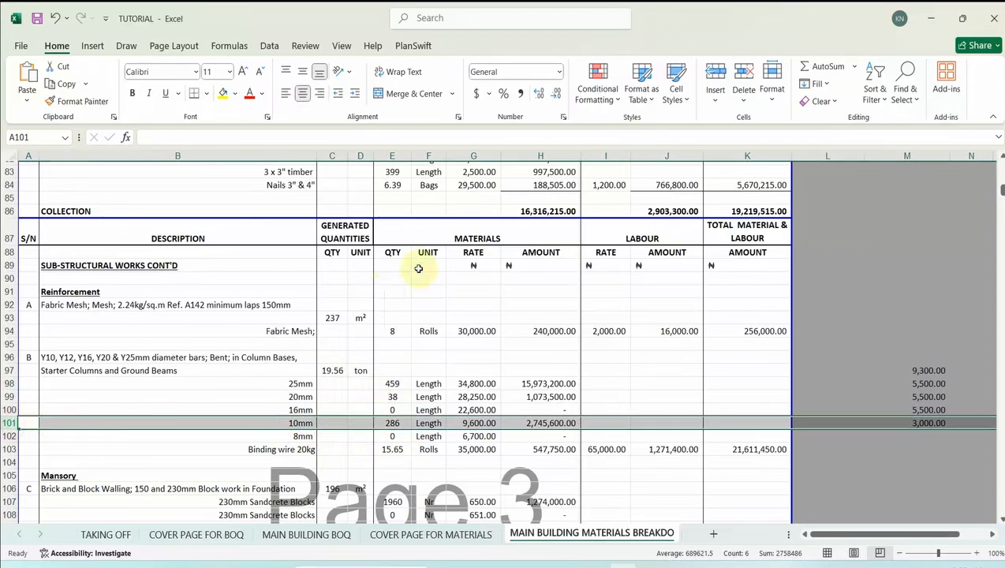
click(715, 77)
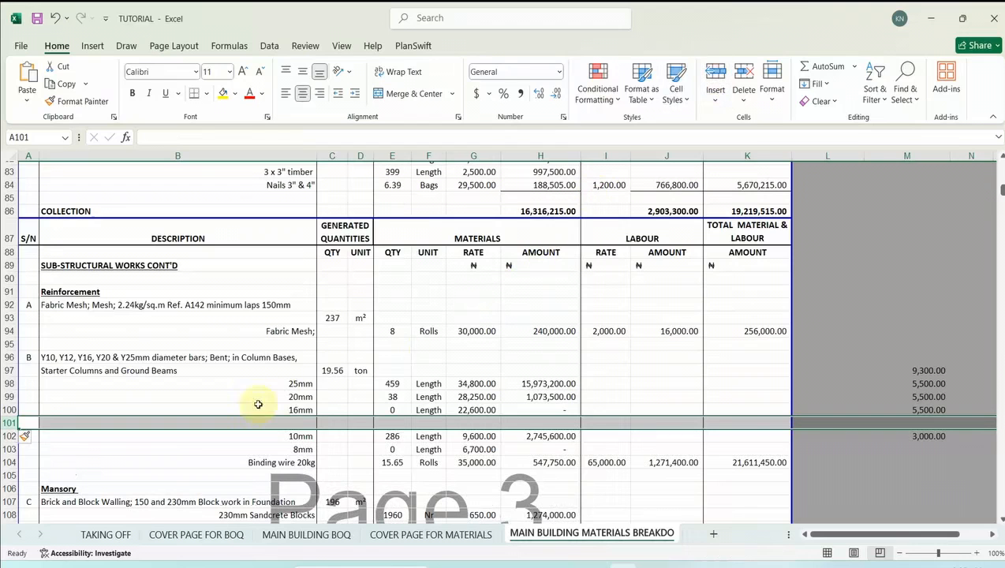
drag(299, 408, 586, 427)
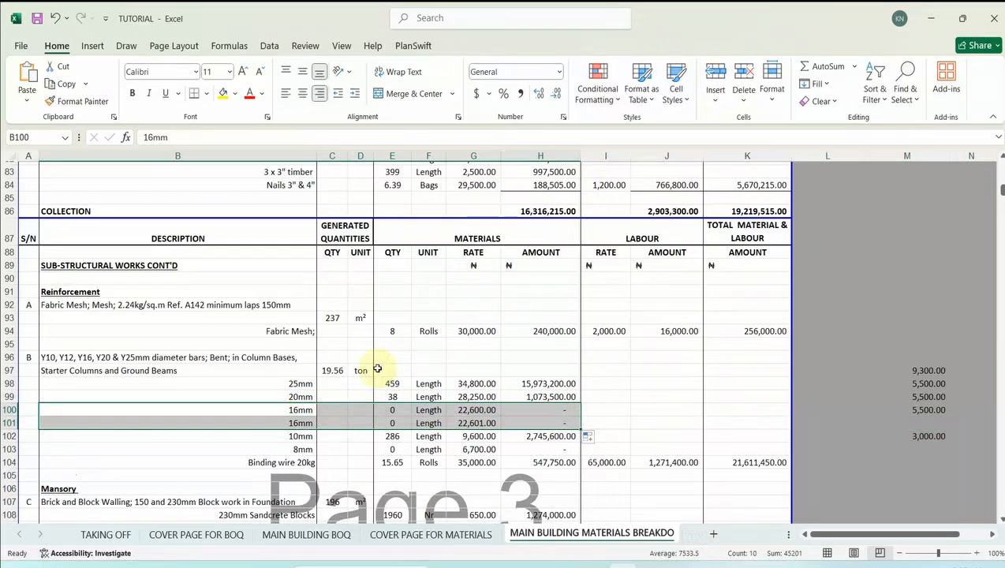
double_click(299, 422)
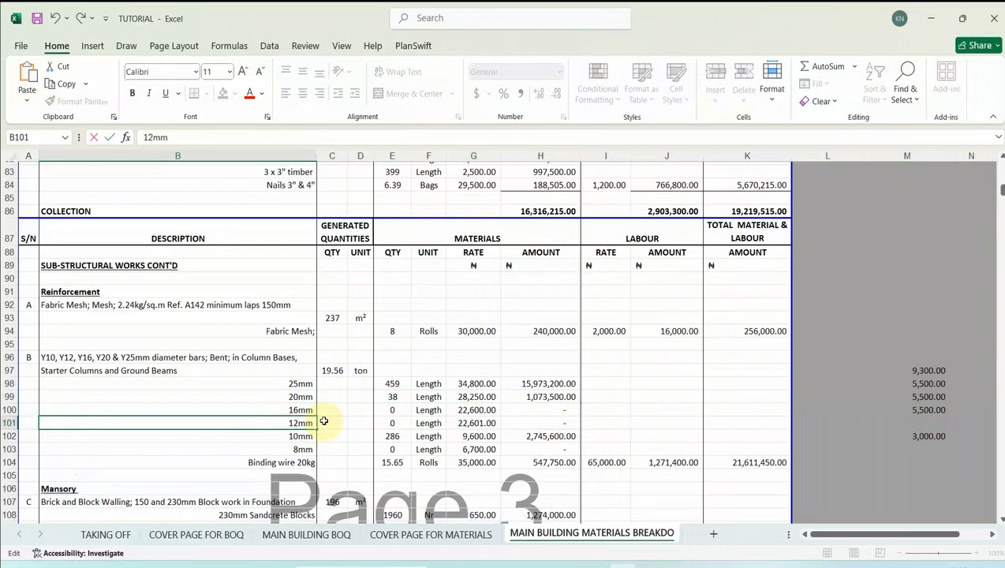
- Set the unit weight in the 12mm bar quantity formula in E101 to 0.888
click(392, 422)
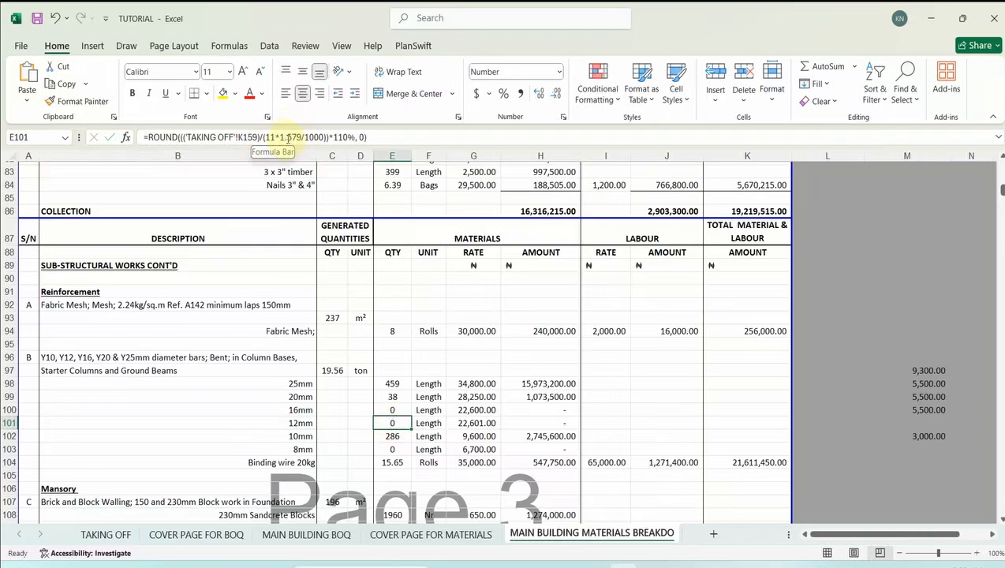
mouse_move(281, 137)
mouse_down()
mouse_move(297, 137)
mouse_move(285, 137)
mouse_up()
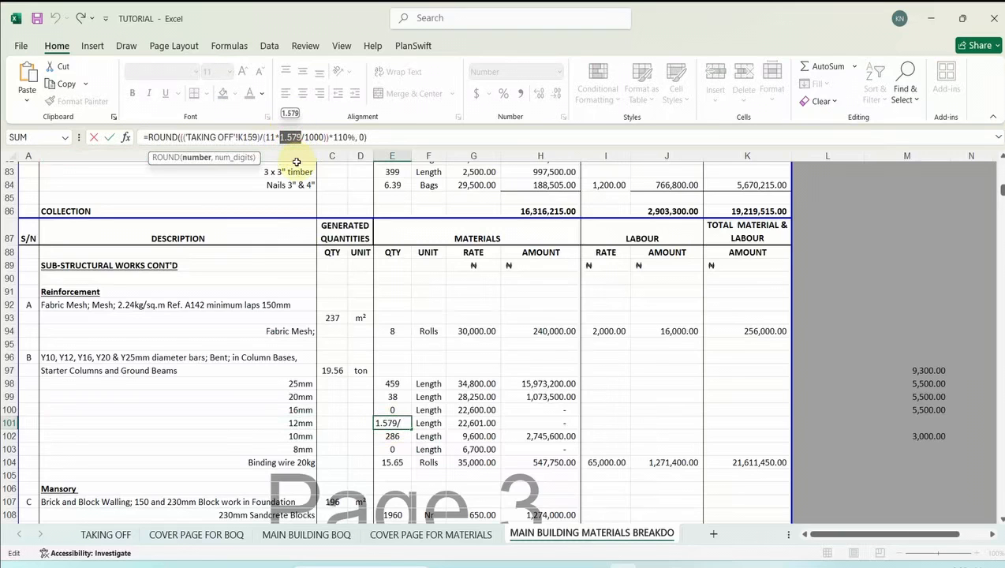
text(.888)
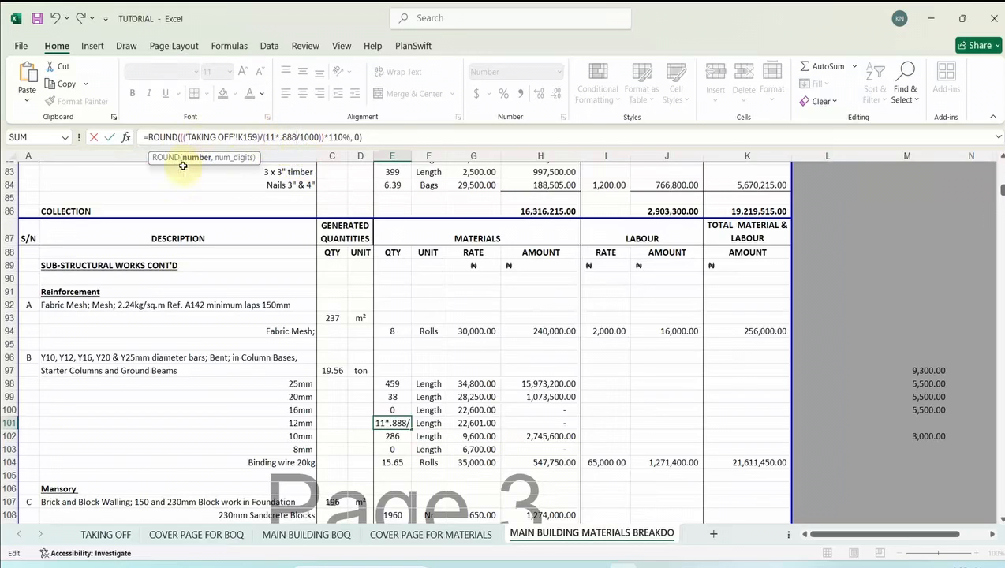
key(Return)
- Replace the TAKING OFF K159 reference in the E101 formula with the column base Y12 total in M158
click(400, 420)
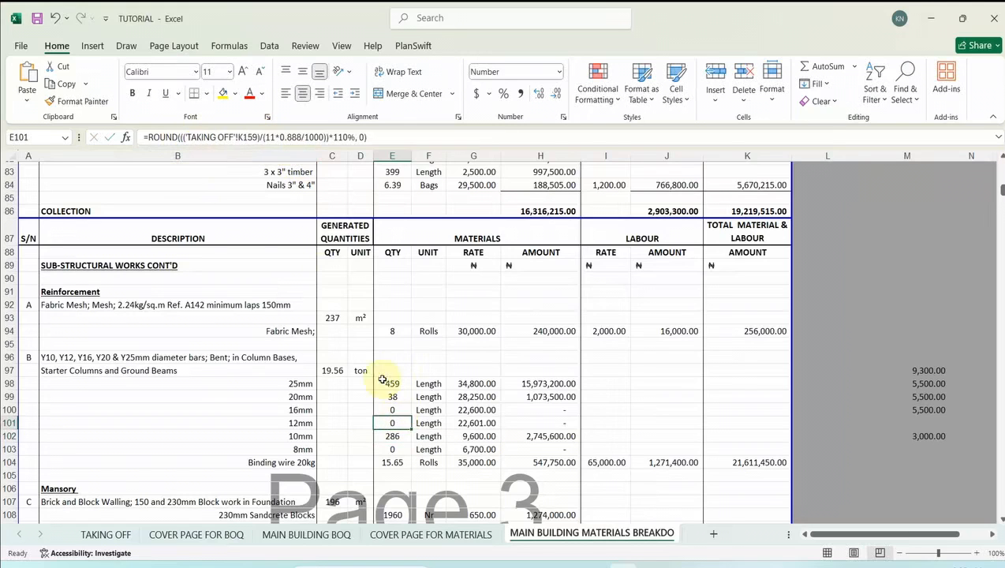
click(254, 138)
drag(251, 138, 192, 131)
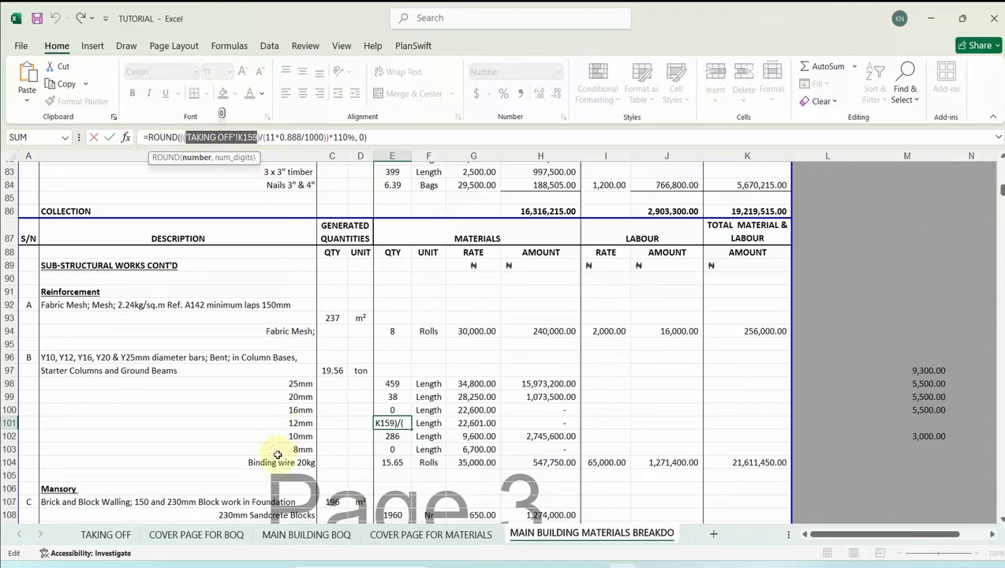
click(108, 534)
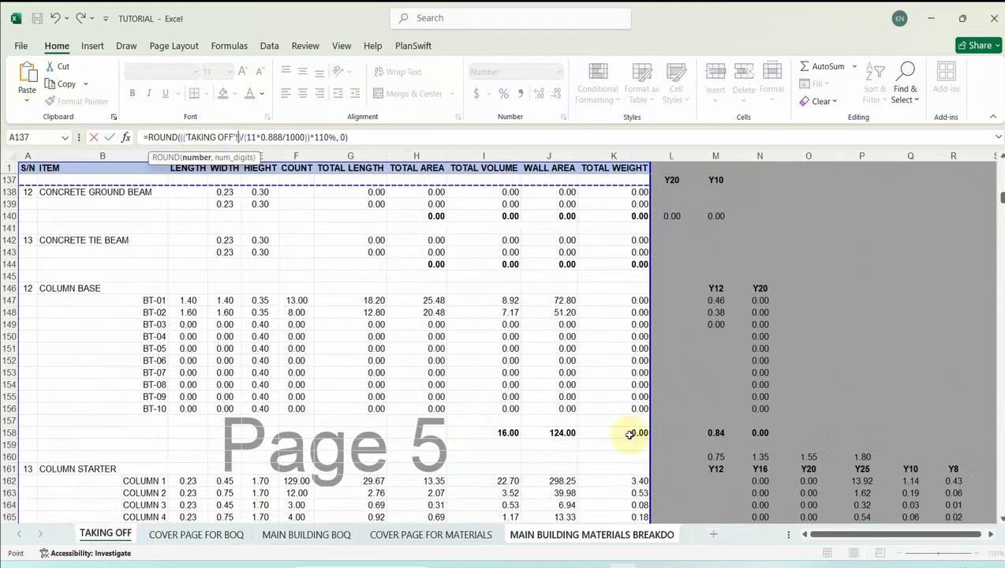
click(713, 432)
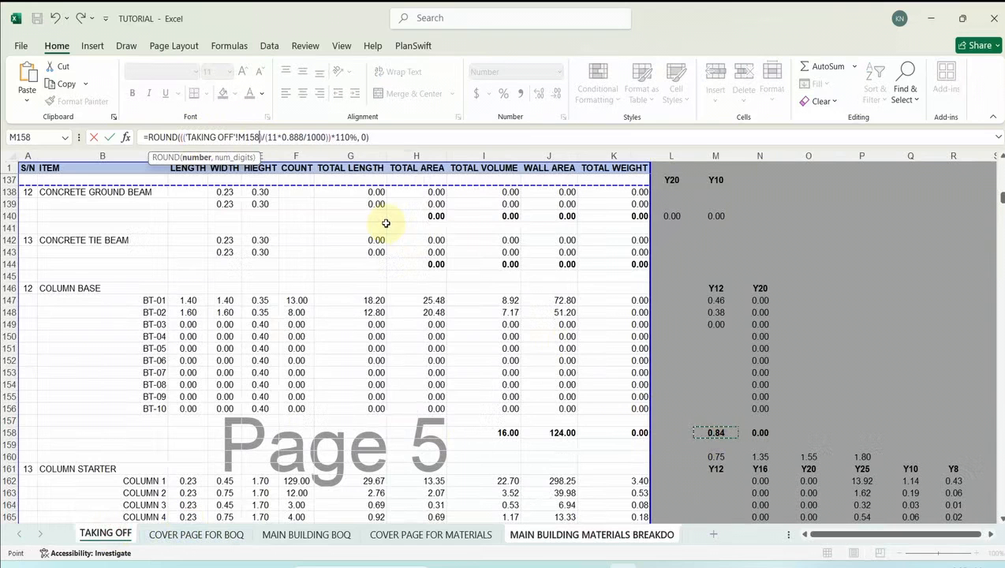
key(Return)
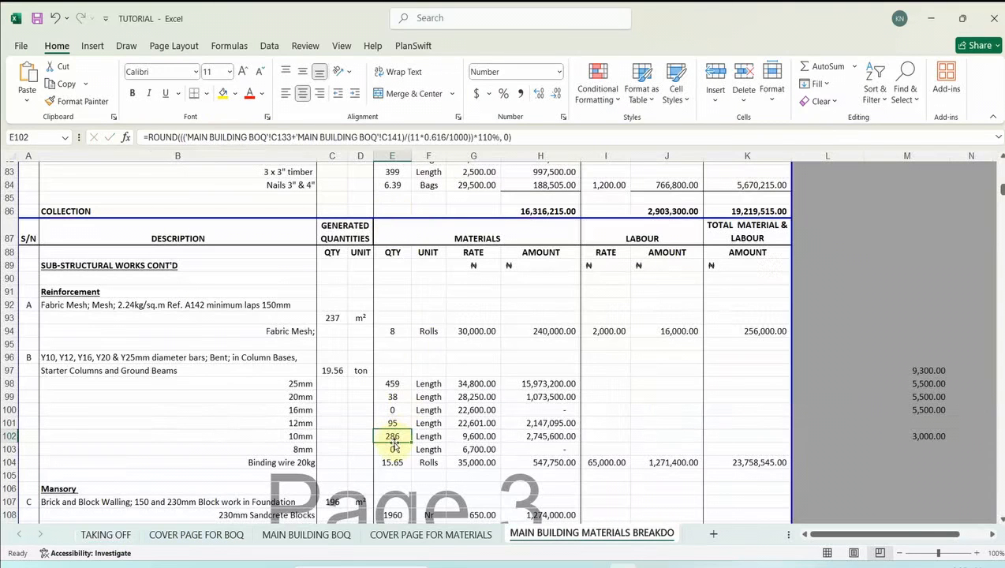
- Check the 12mm bar quantity formula in E101 and set the material rate in G101 to 12800
click(393, 424)
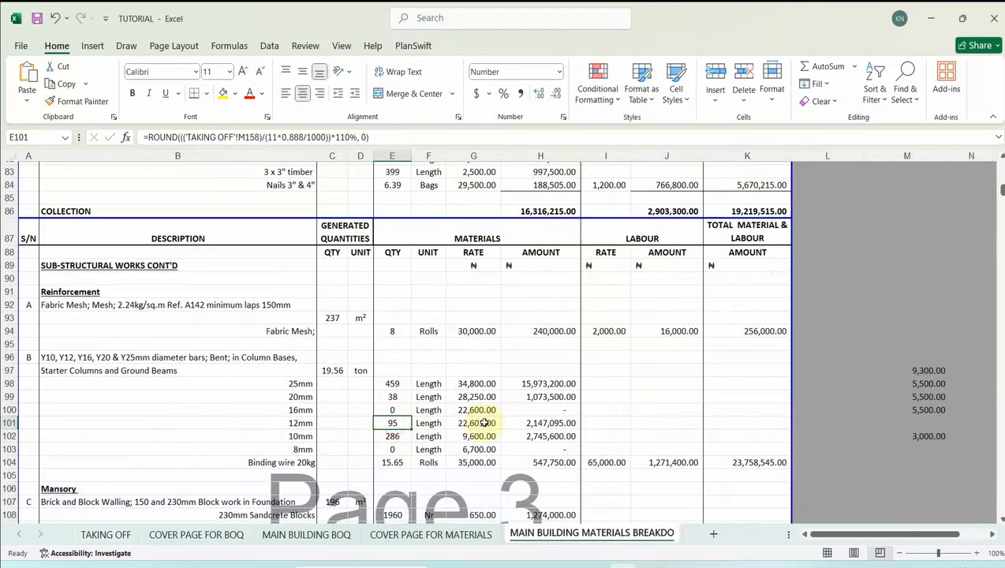
click(478, 423)
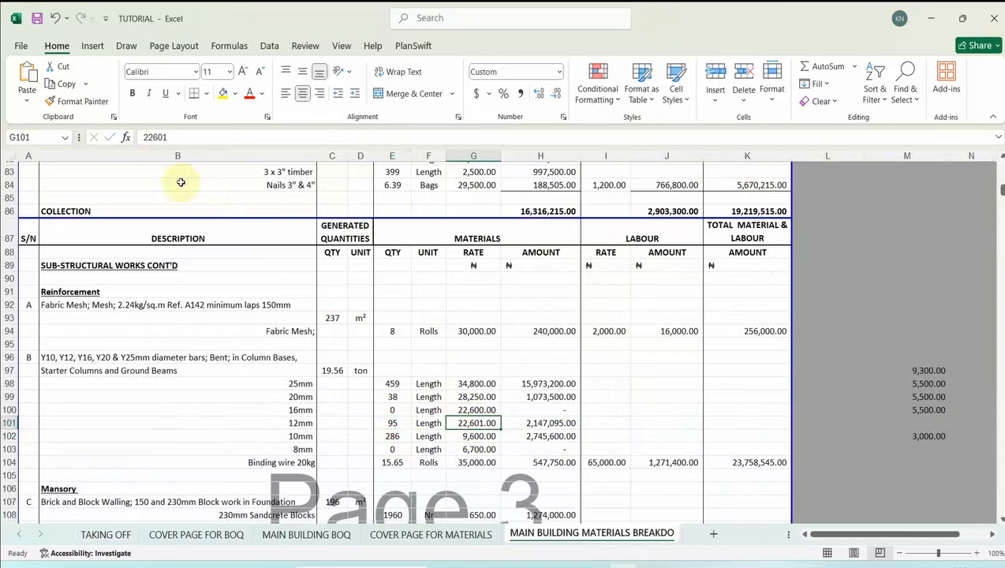
drag(180, 137, 125, 138)
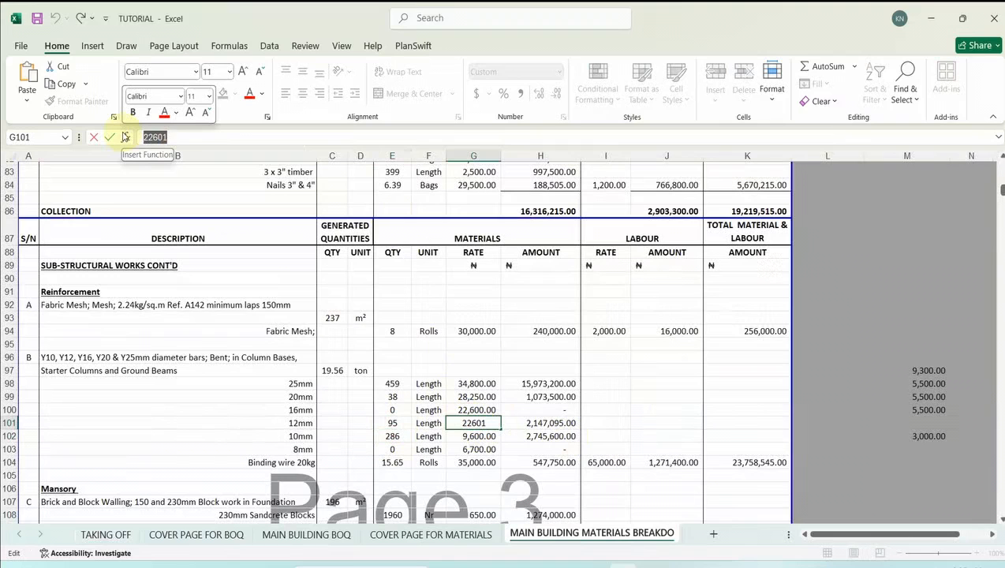
text(12)
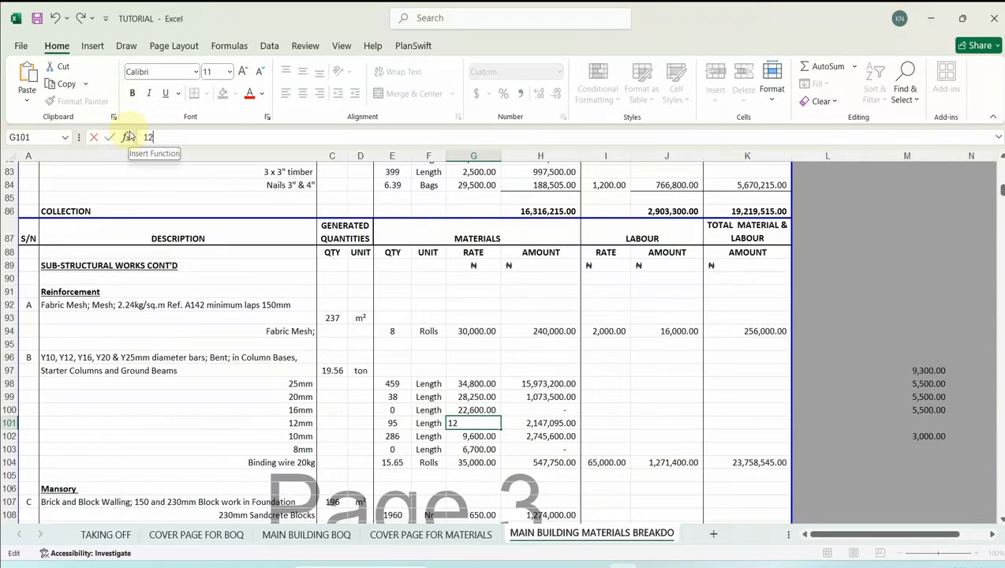
text(800)
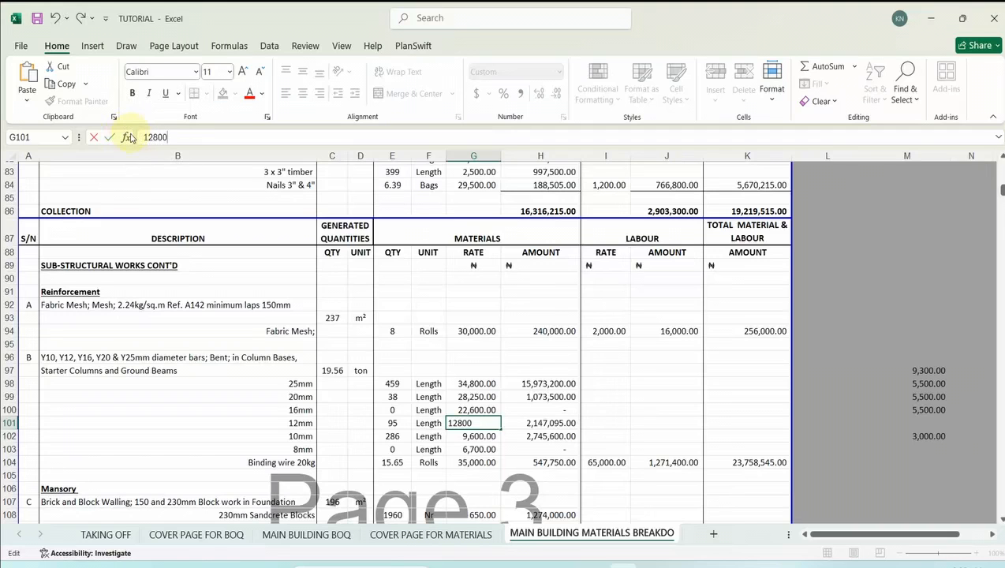
key(Return)
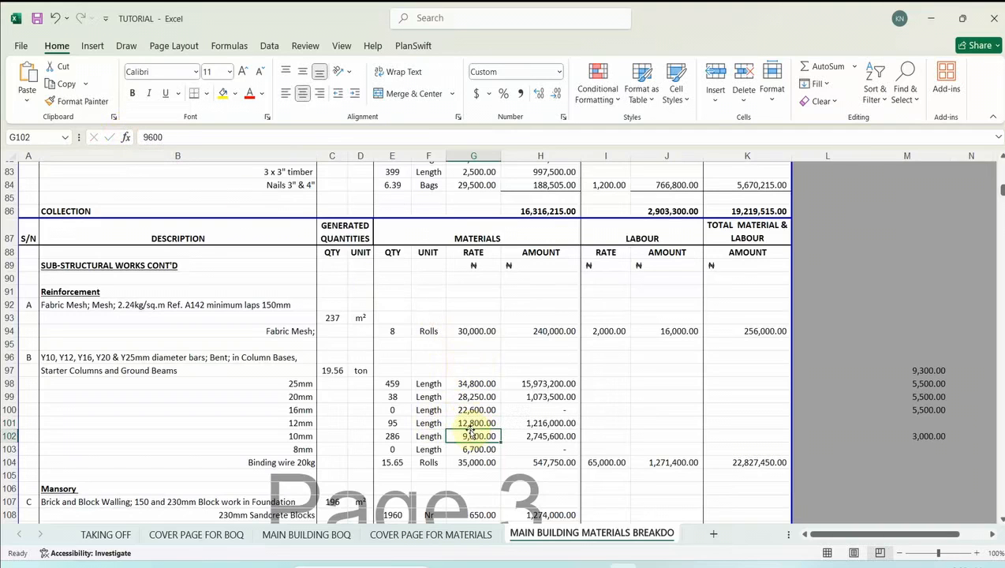
- Add the Y12 total in TAKING OFF M158 to the end of the total reinforcement tonnage formula in C97
scroll(360, 441, down, 1)
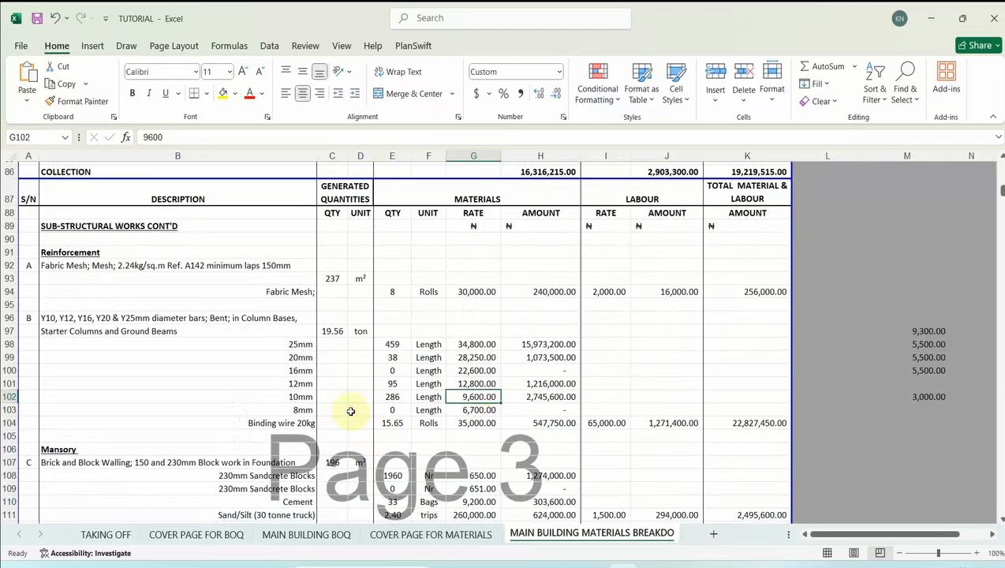
click(332, 331)
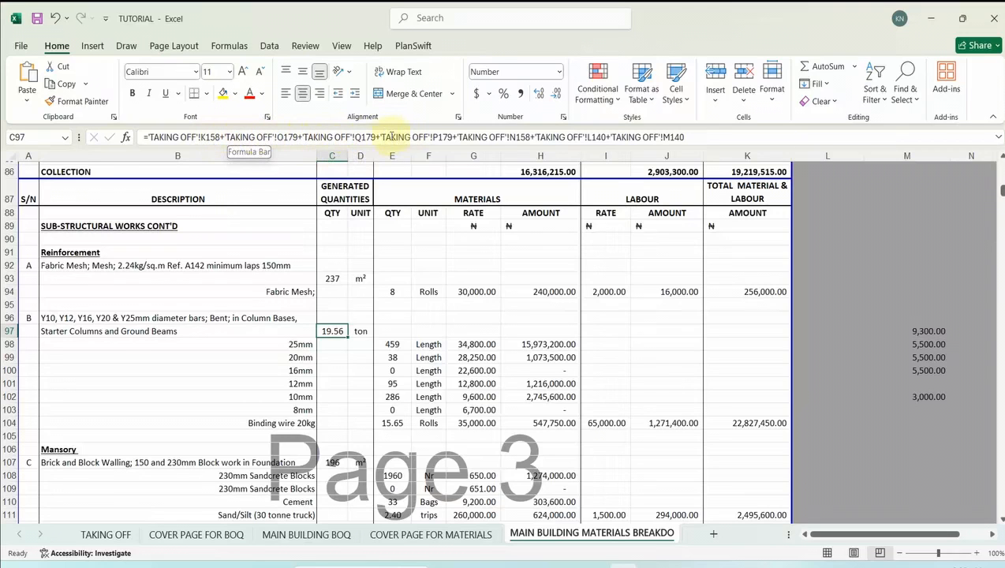
click(695, 141)
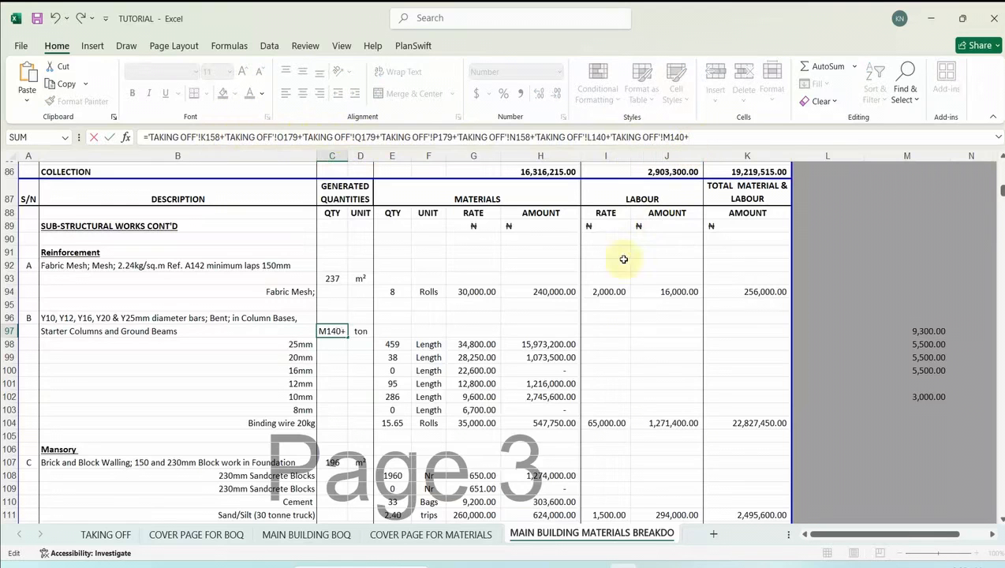
click(125, 531)
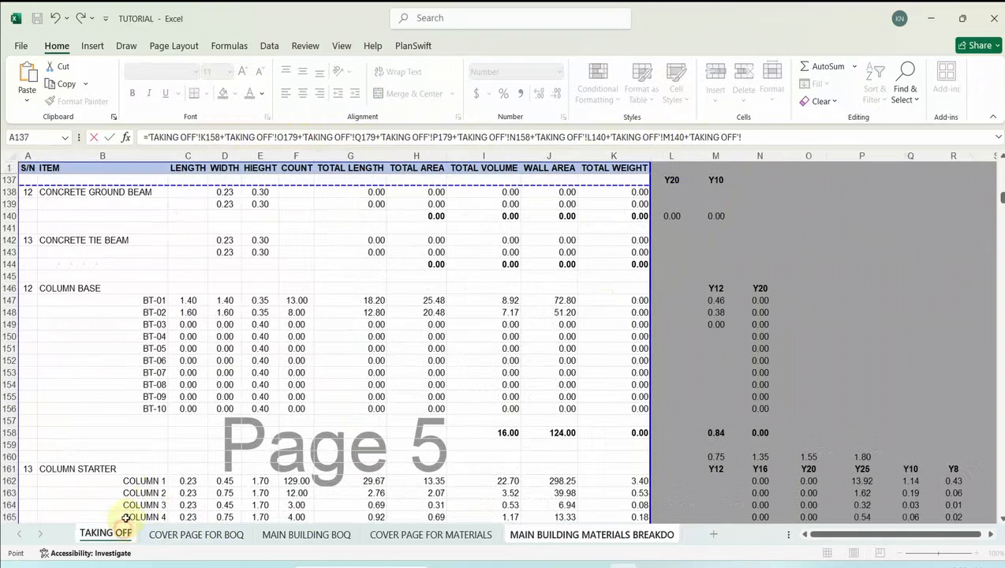
click(715, 432)
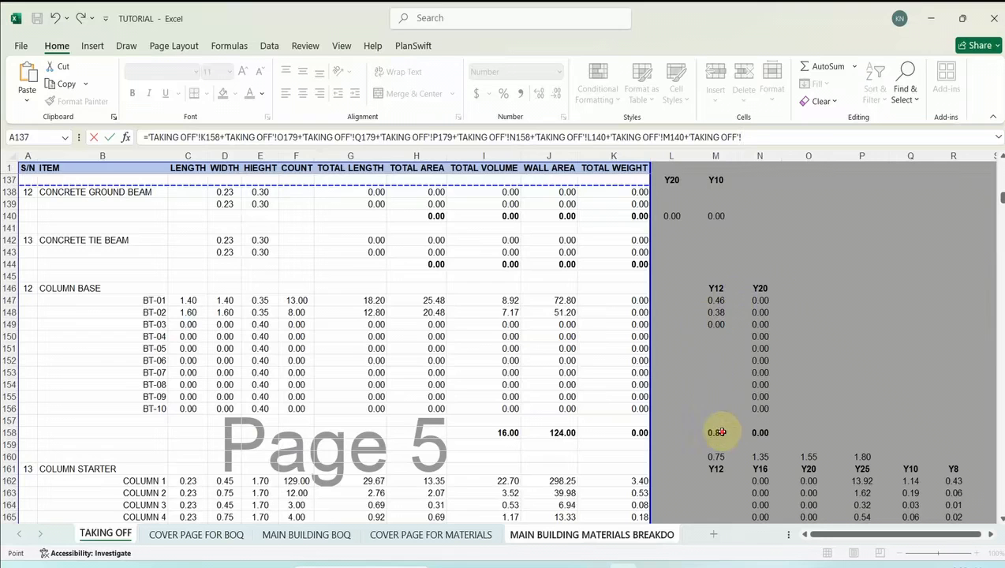
key(Return)
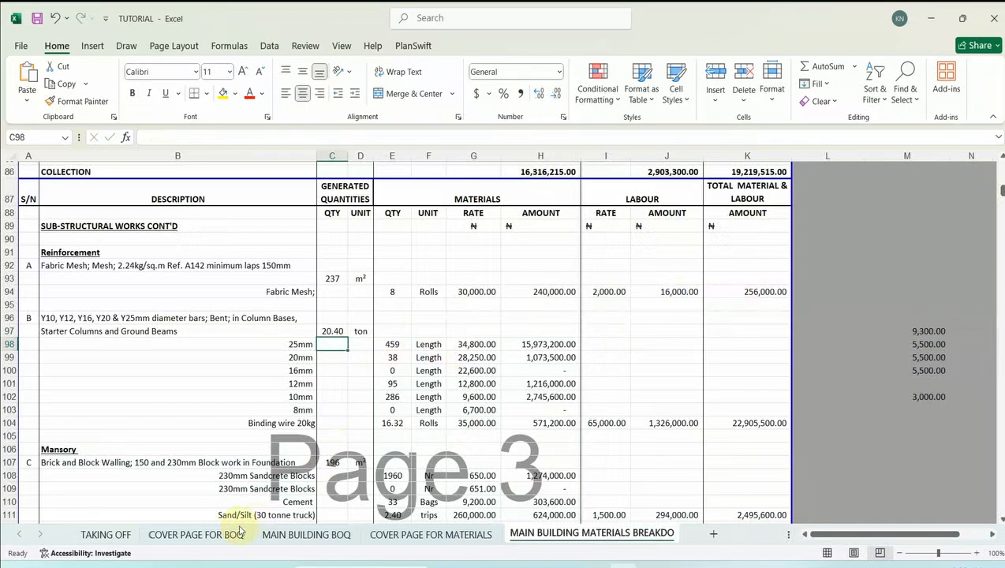
- Review the column base Y12 weight formulas for BT-01 and BT-02 on the TAKING OFF sheet
click(111, 534)
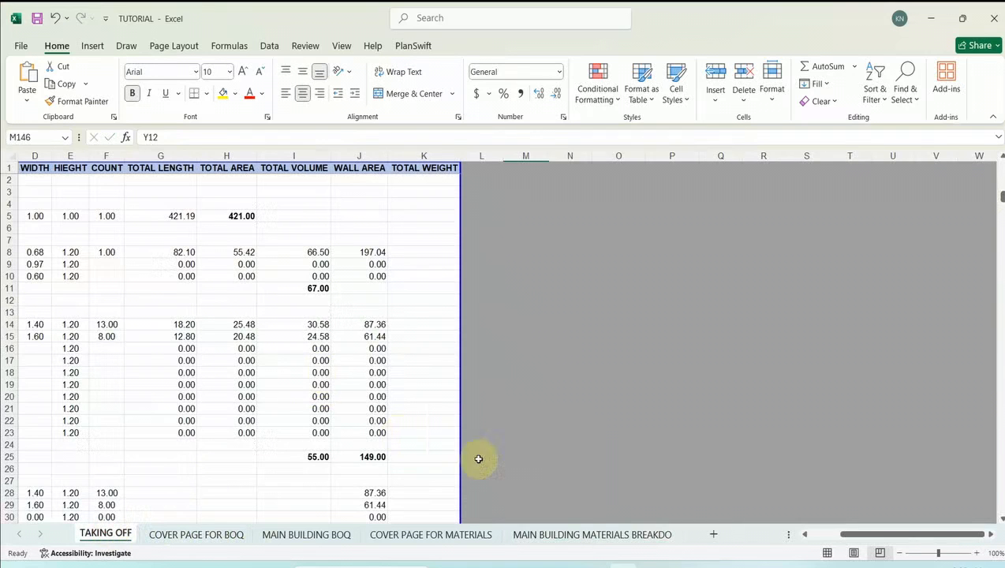
click(822, 539)
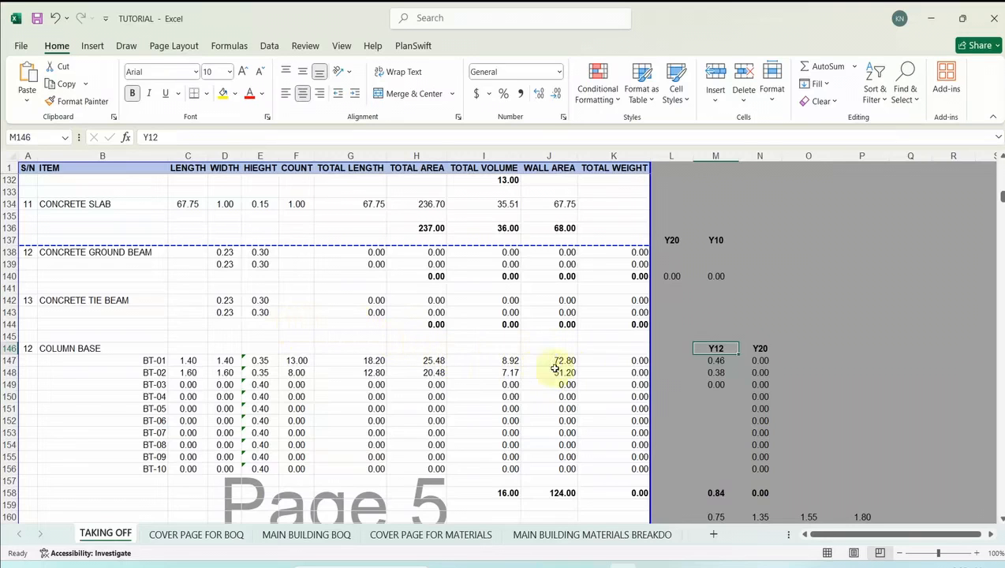
click(721, 364)
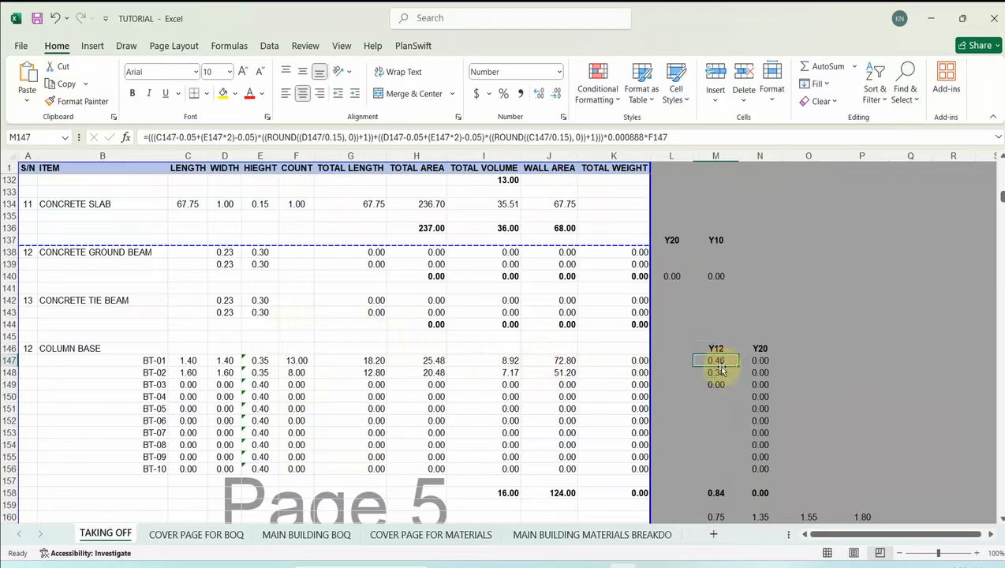
click(715, 374)
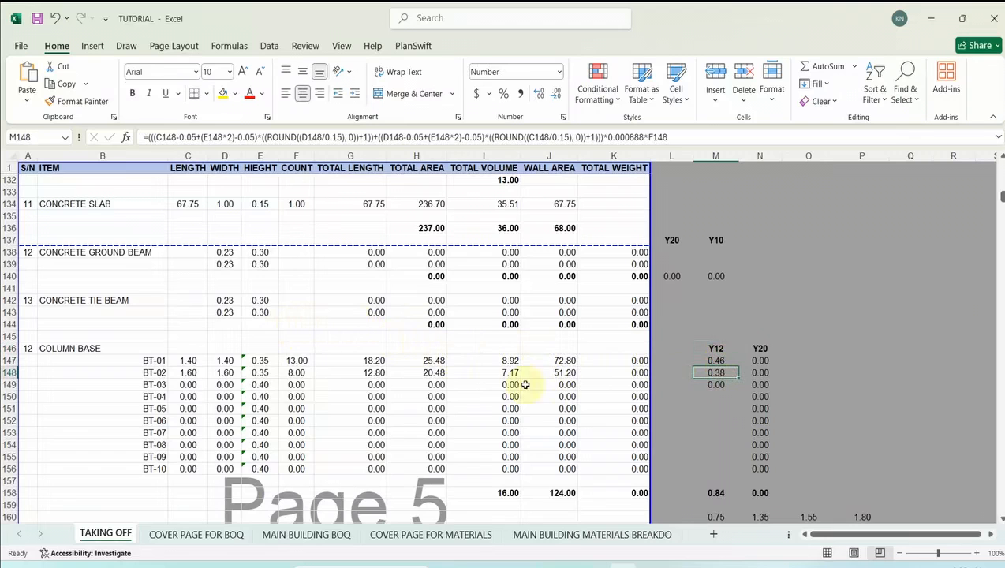
scroll(482, 385, down, 1)
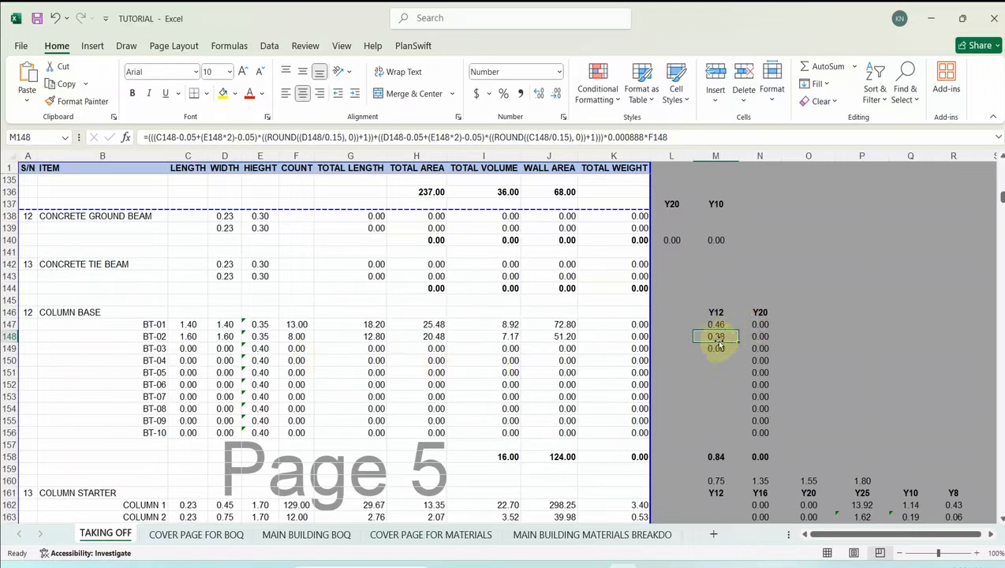
scroll(482, 356, down, 2)
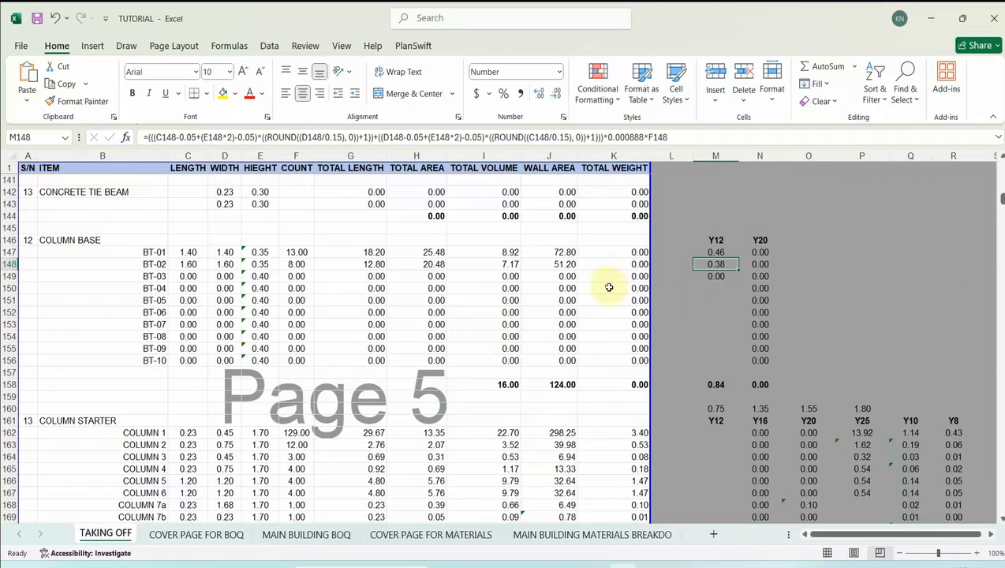
scroll(623, 286, down, 1)
scroll(611, 285, up, 2)
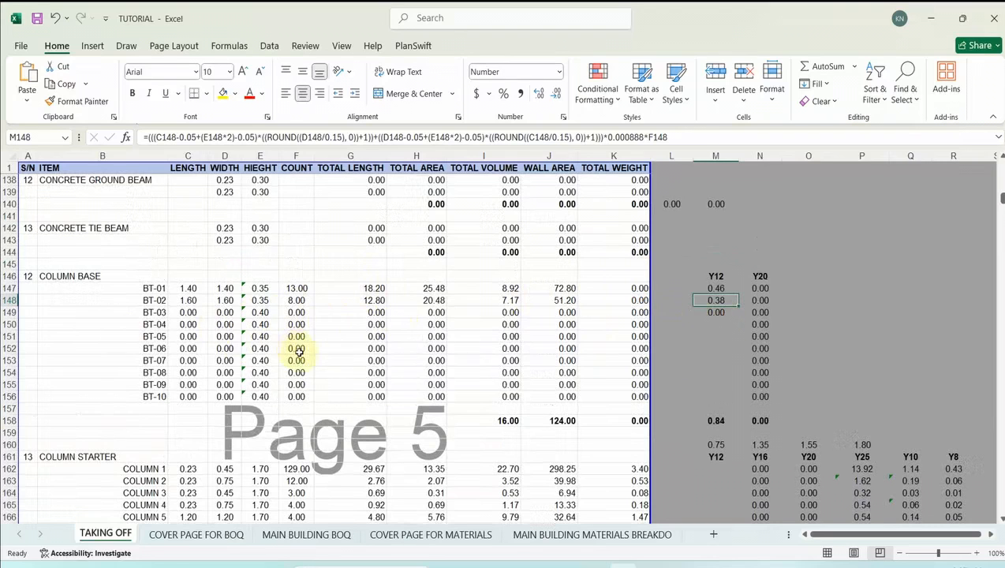
- Clear the old counts of COLUMN 1 to COLUMN 8 in the COLUMN STARTER section
scroll(294, 348, down, 5)
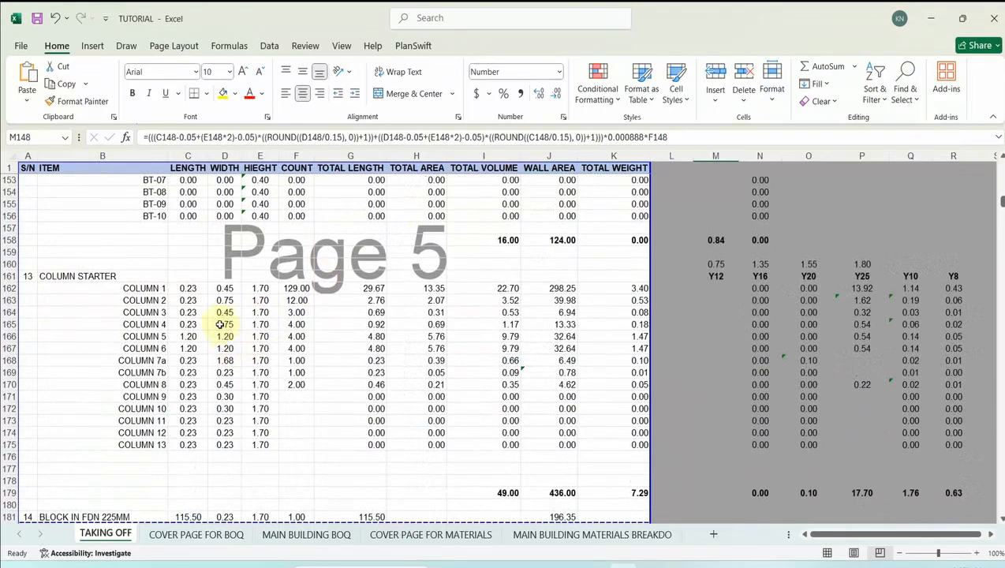
scroll(222, 312, down, 2)
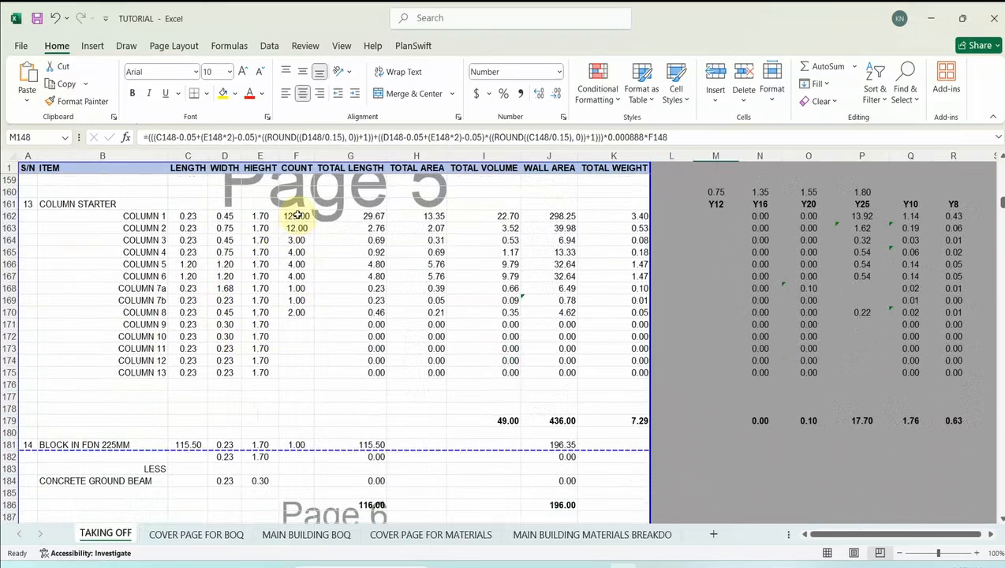
click(298, 216)
drag(303, 215, 310, 326)
key(Delete)
- Clear the lengths and widths of COLUMN 1 to COLUMN 13 in the COLUMN STARTER section
drag(194, 216, 191, 377)
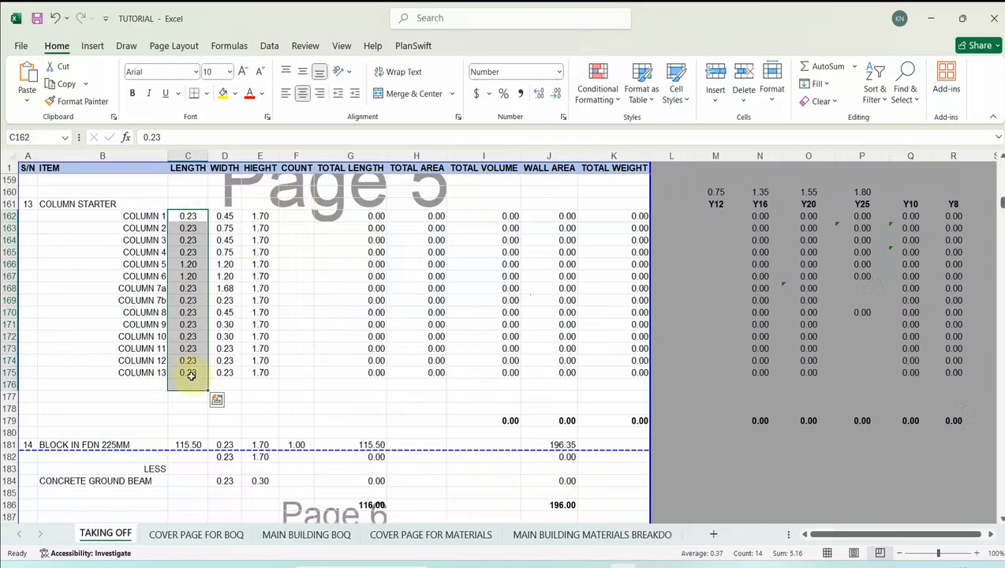
key(Delete)
click(226, 220)
drag(229, 214, 224, 374)
key(Delete)
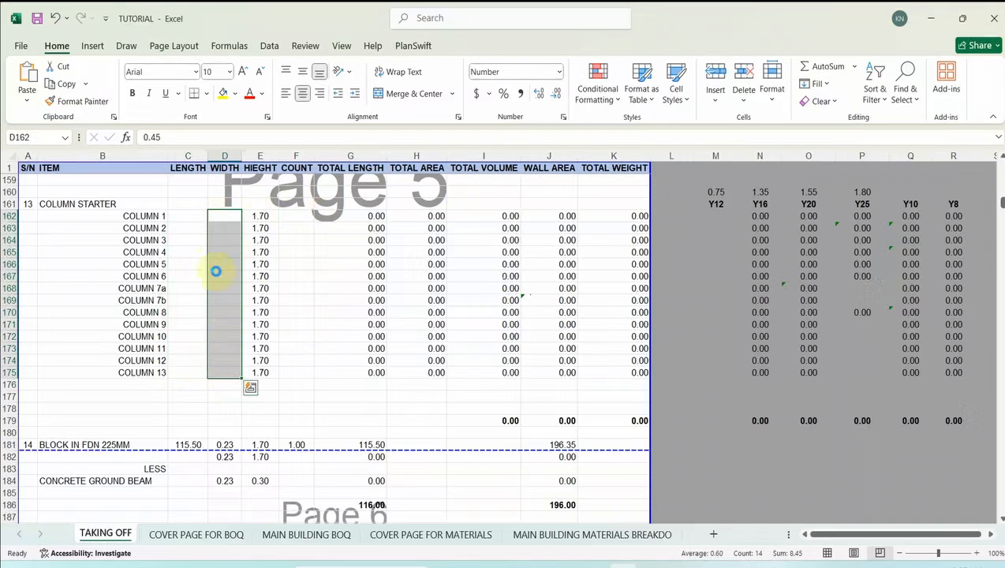
- Switch to PlanSwift and open the column detail drawing to read column C1's section size and number
click(187, 217)
scroll(214, 227, up, 2)
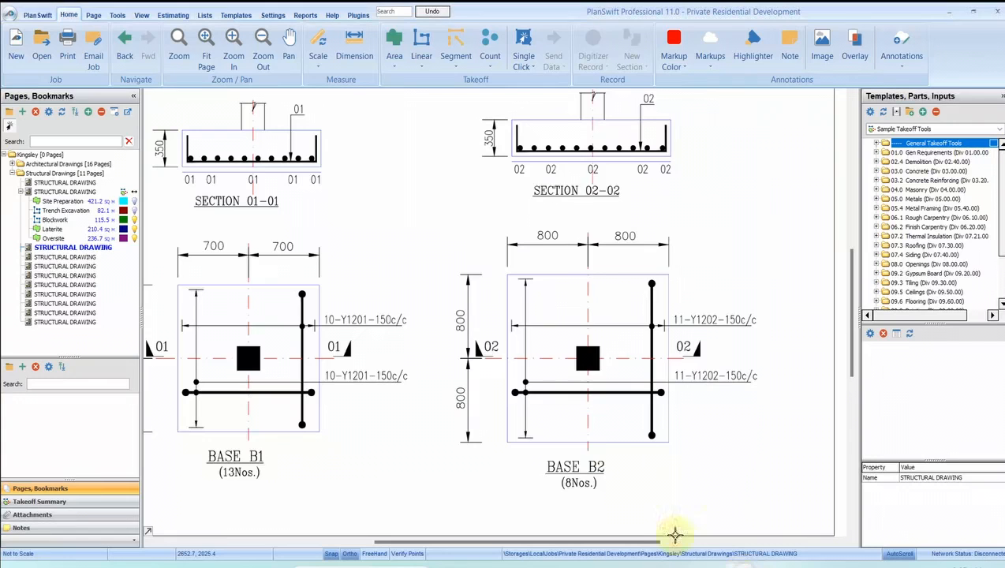
click(93, 251)
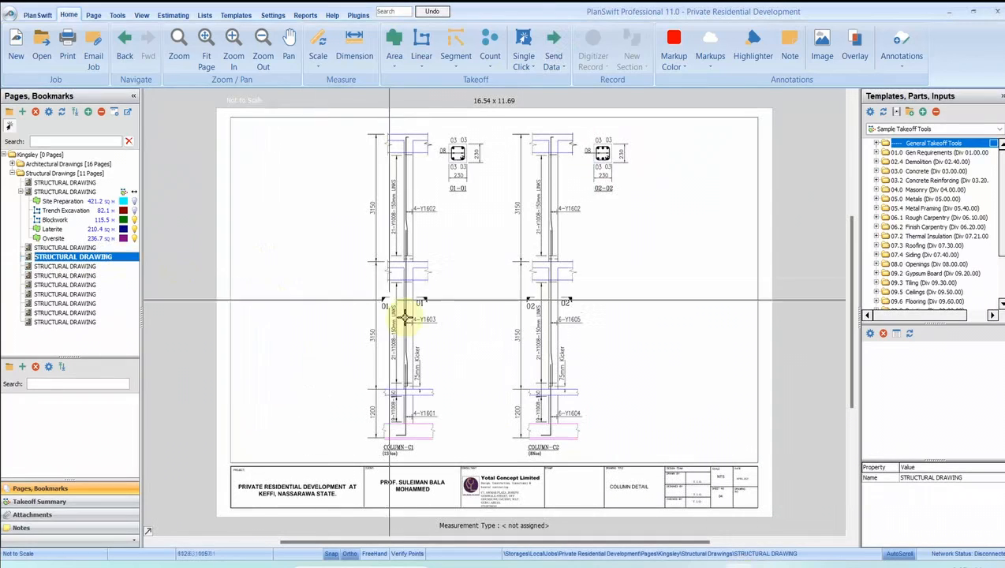
scroll(412, 453, up, 3)
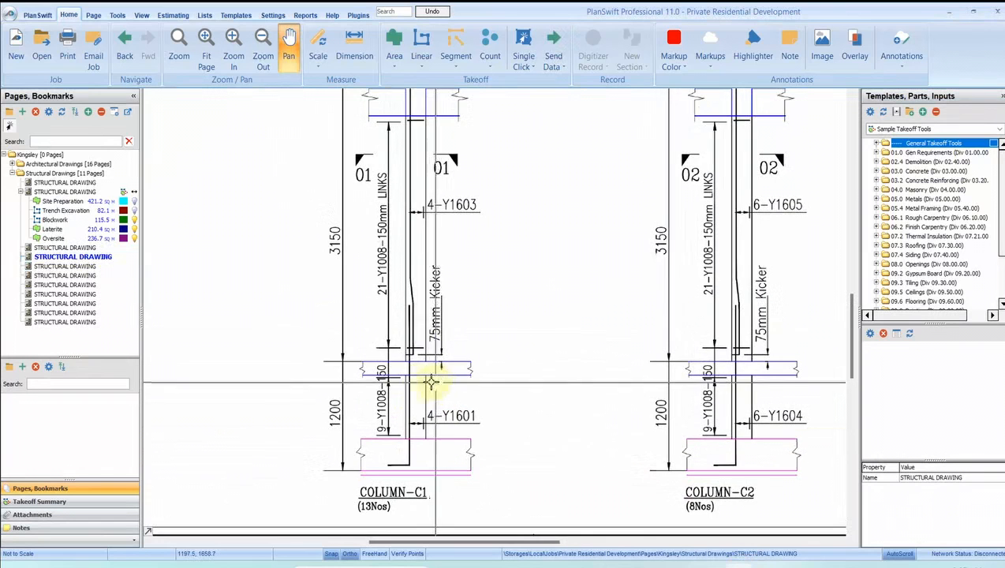
scroll(418, 367, down, 3)
scroll(481, 116, up, 3)
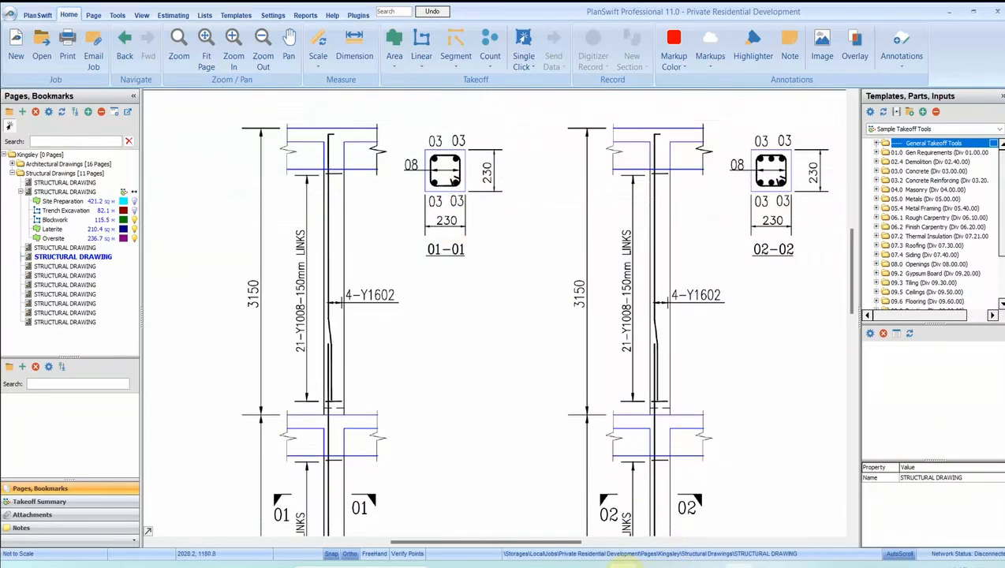
- Back in Excel, enter length 0.23, width 0.23 and count 13 for COLUMN 1 of the column starters
click(625, 566)
text(.23)
click(224, 292)
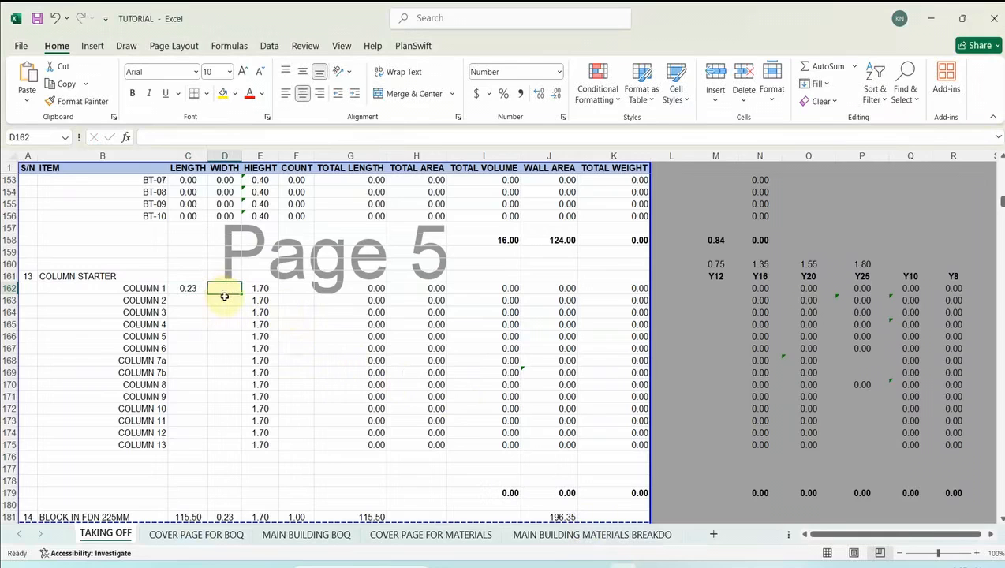
text(.23)
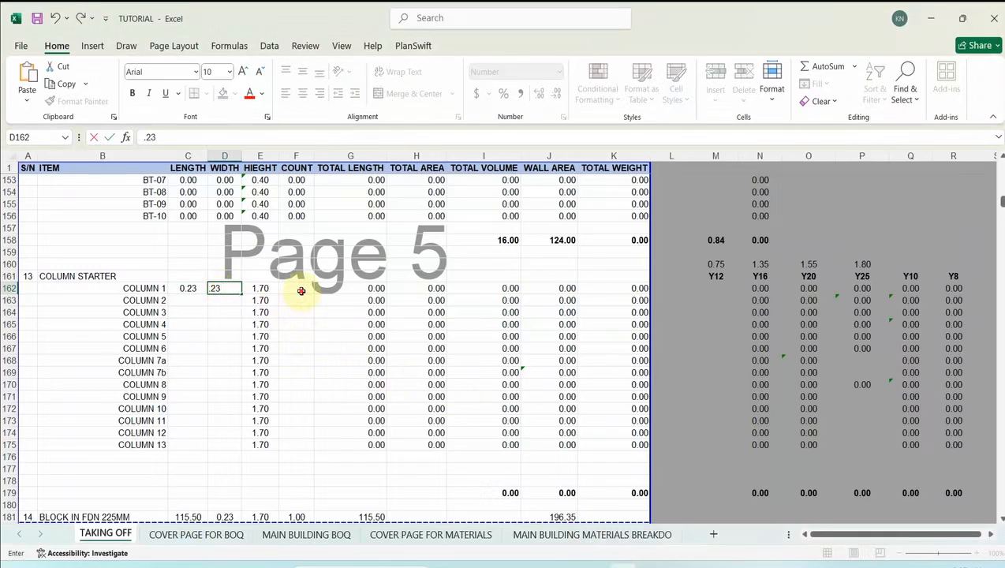
click(300, 291)
text(13)
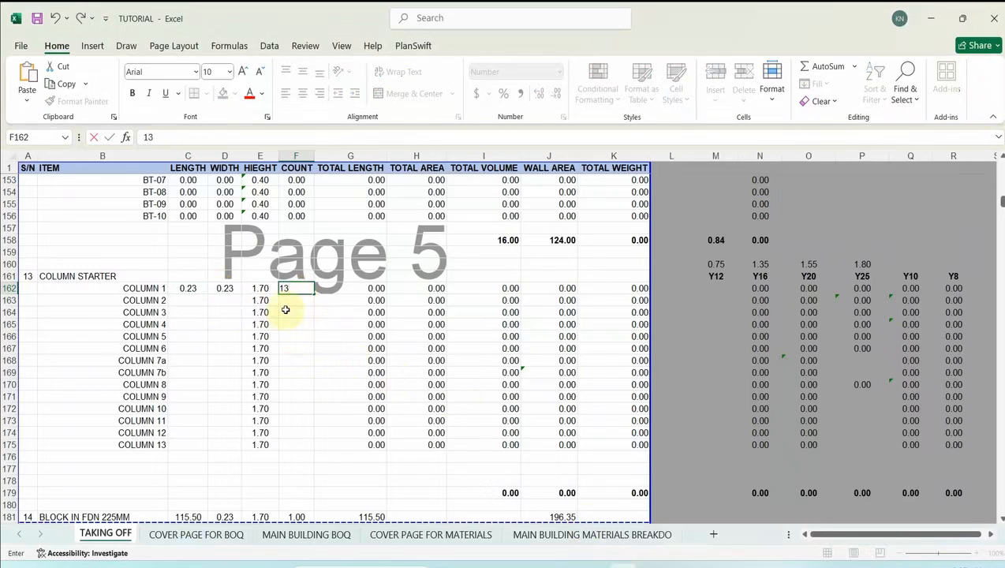
click(285, 312)
- Look up column C2's section size and number on the PlanSwift column detail drawing for the COLUMN 2 row
click(200, 303)
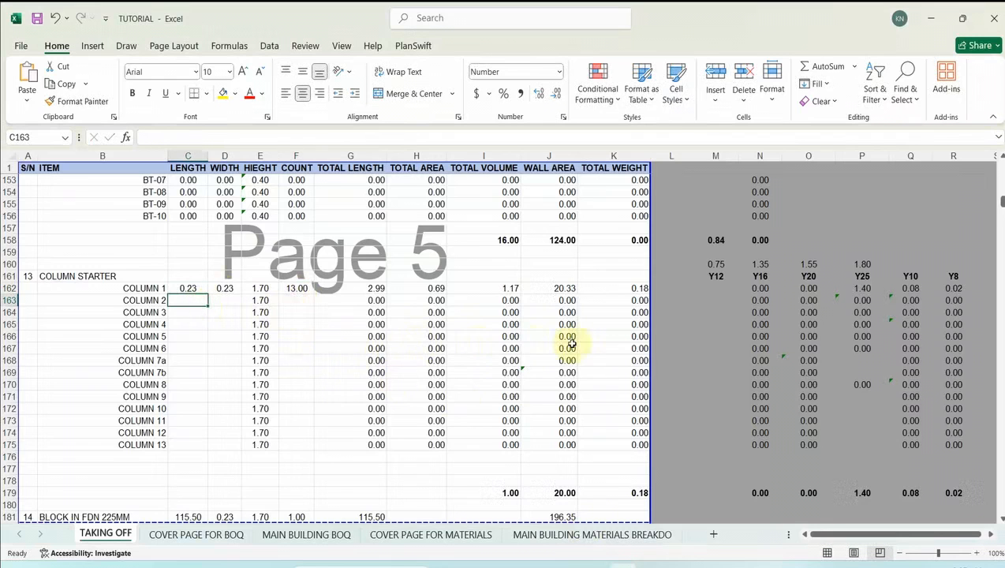
mouse_move(735, 562)
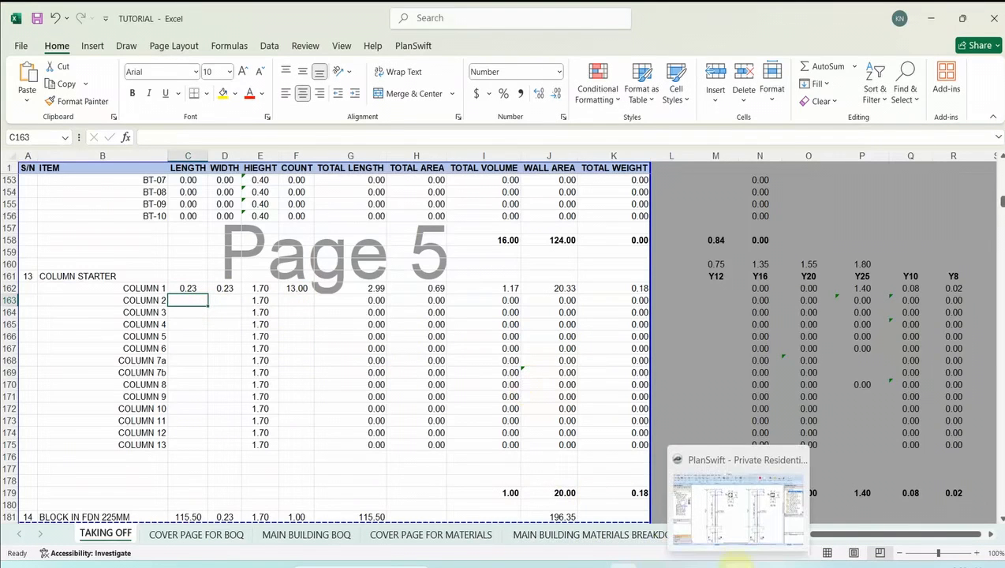
click(726, 501)
scroll(662, 314, up, 3)
scroll(569, 242, down, 3)
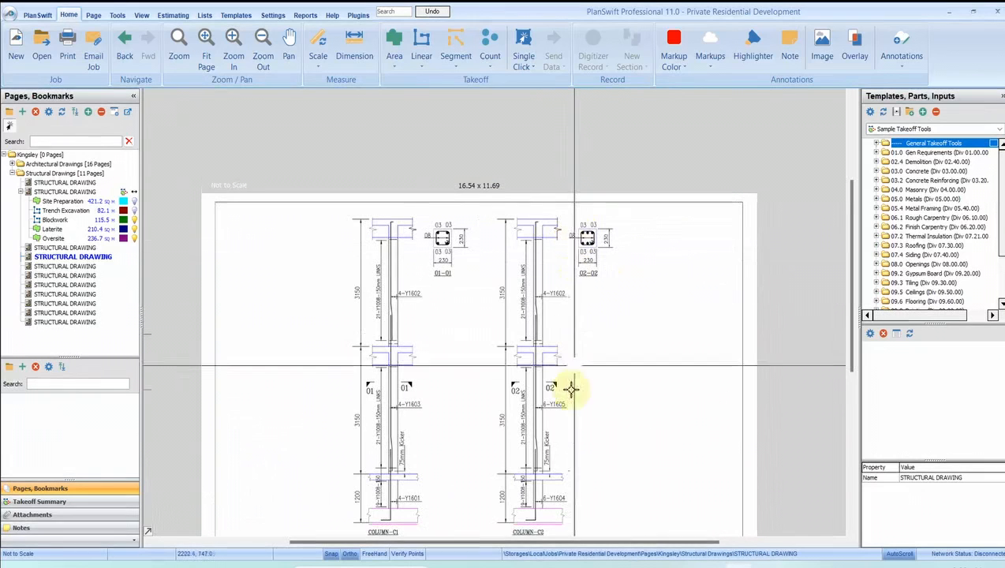
drag(575, 476, 565, 435)
scroll(517, 505, up, 3)
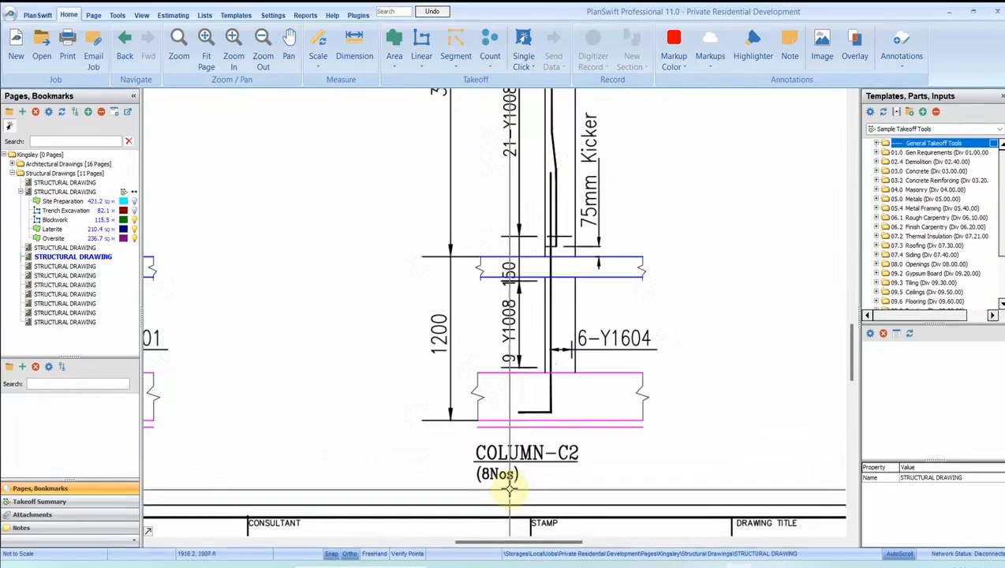
- Return to Excel and enter length 0.23, width 0.23 and count 8 for COLUMN 2 of the column starters
mouse_move(623, 563)
click(623, 537)
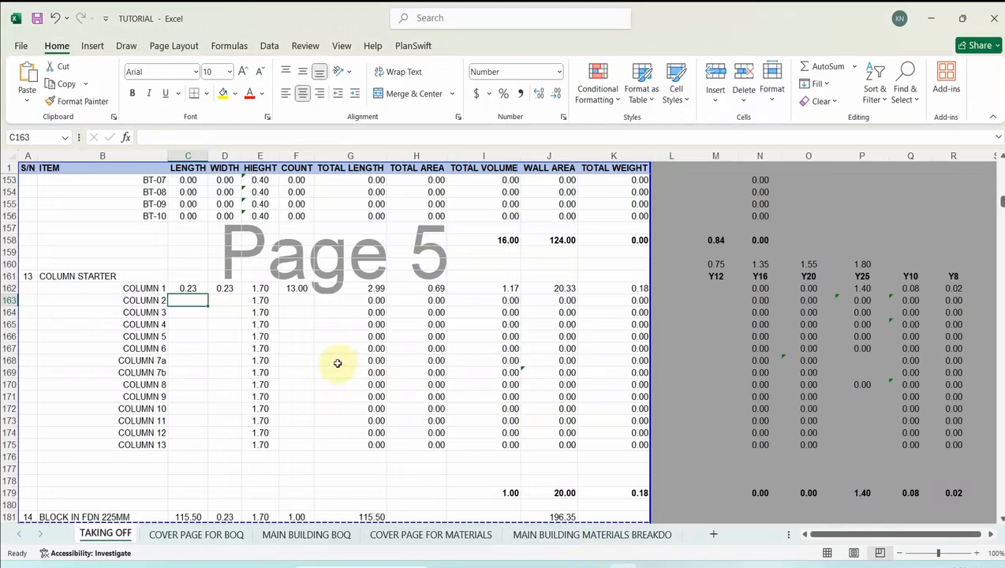
text(.23)
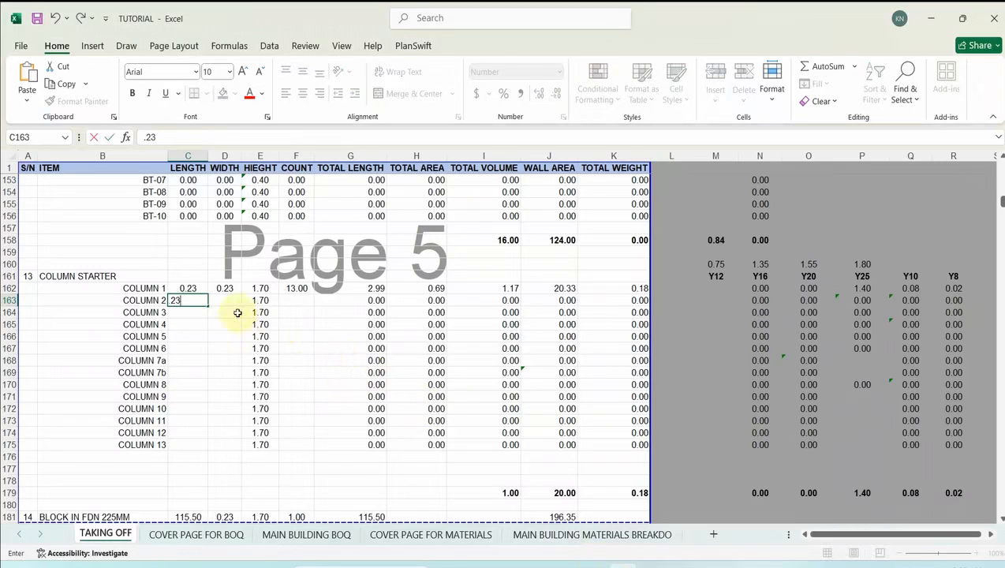
key(Tab)
text(.23)
click(296, 301)
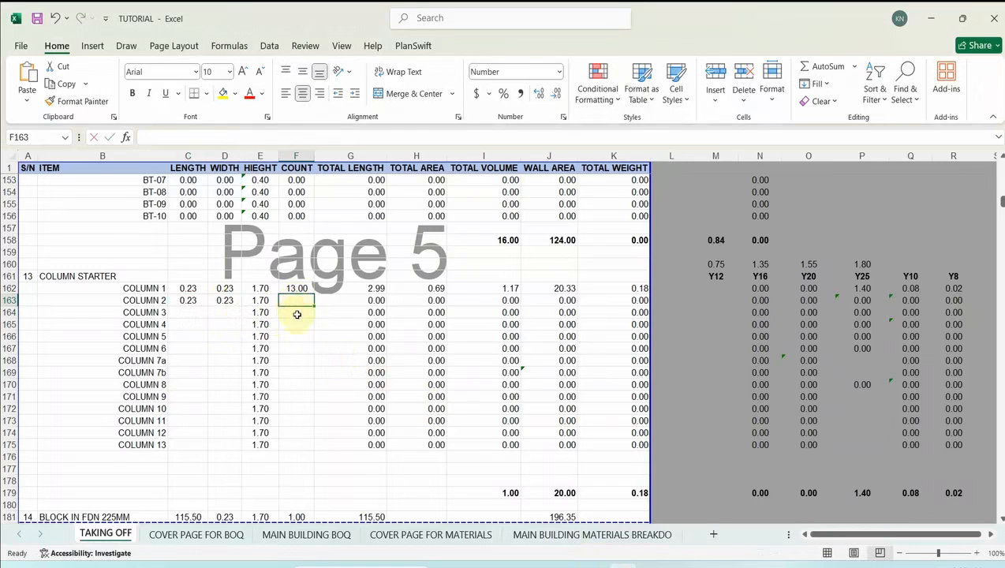
text(8)
click(293, 335)
- Check the column starter volume and wall area totals in I179 and J179 and the Y25 formula in P162
scroll(561, 367, down, 3)
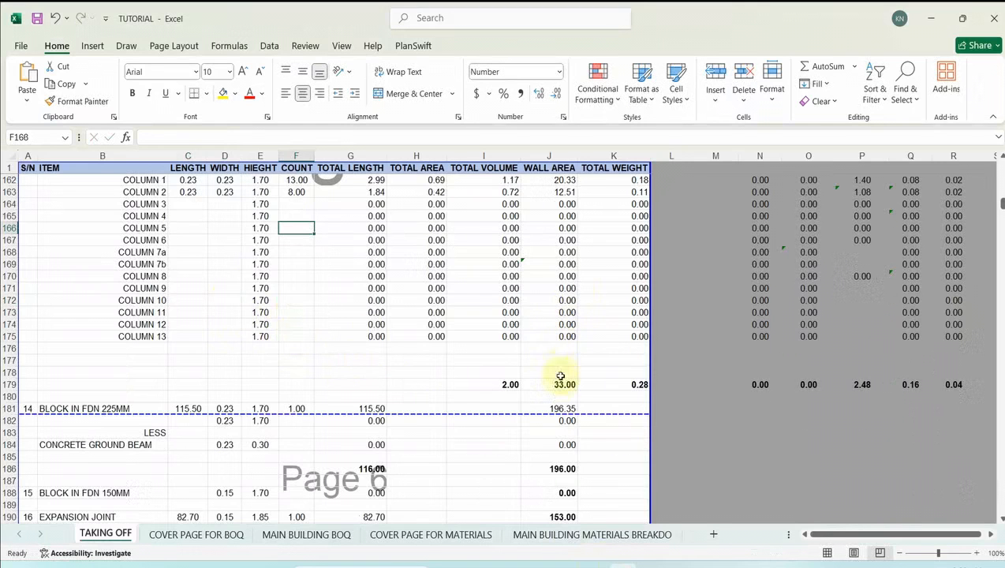
click(500, 384)
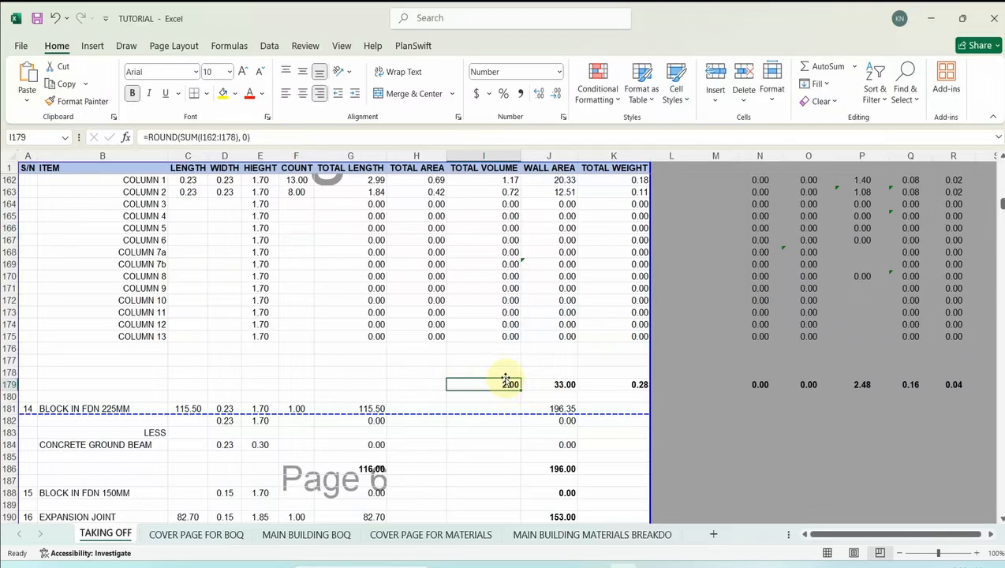
scroll(355, 300, up, 1)
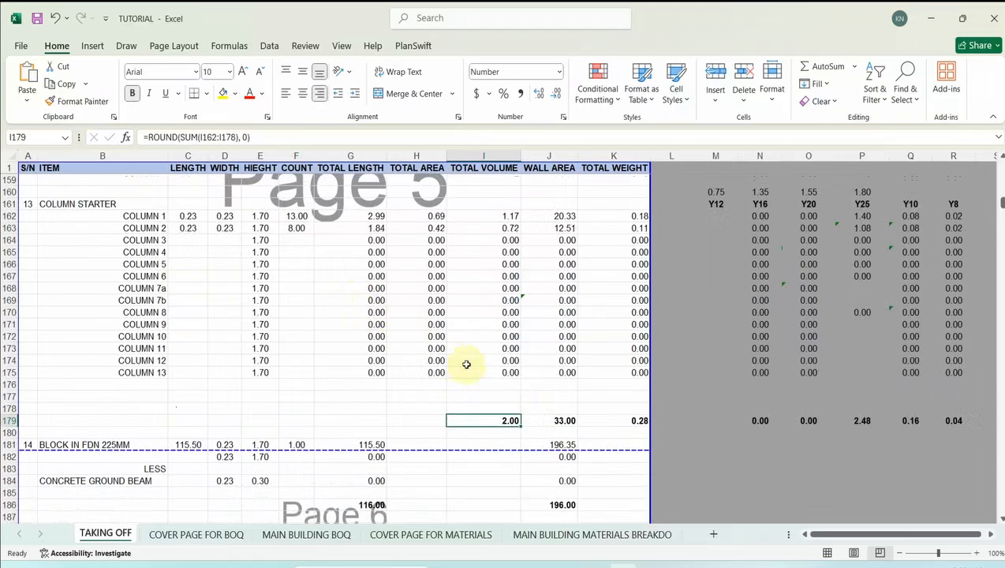
click(553, 421)
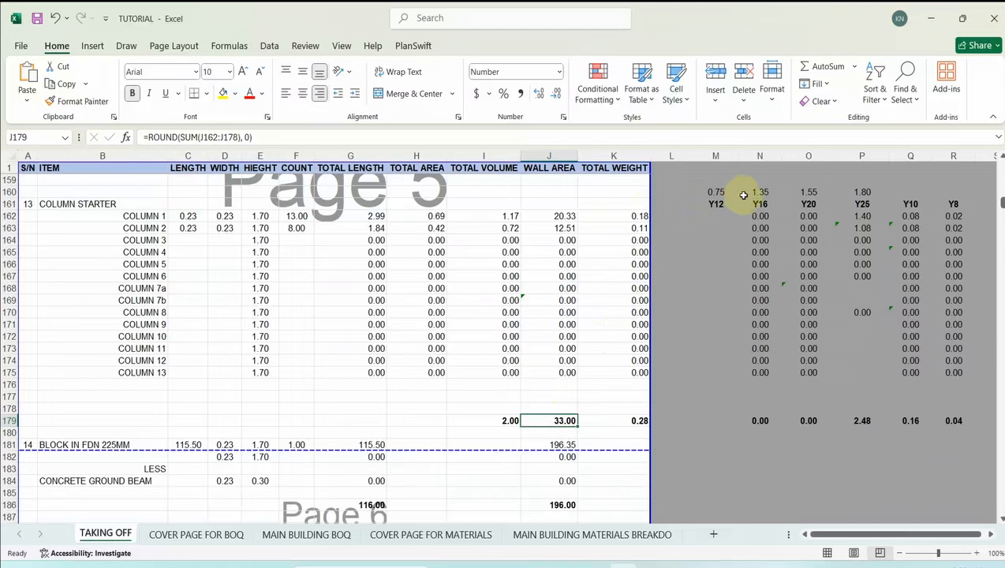
scroll(750, 256, up, 3)
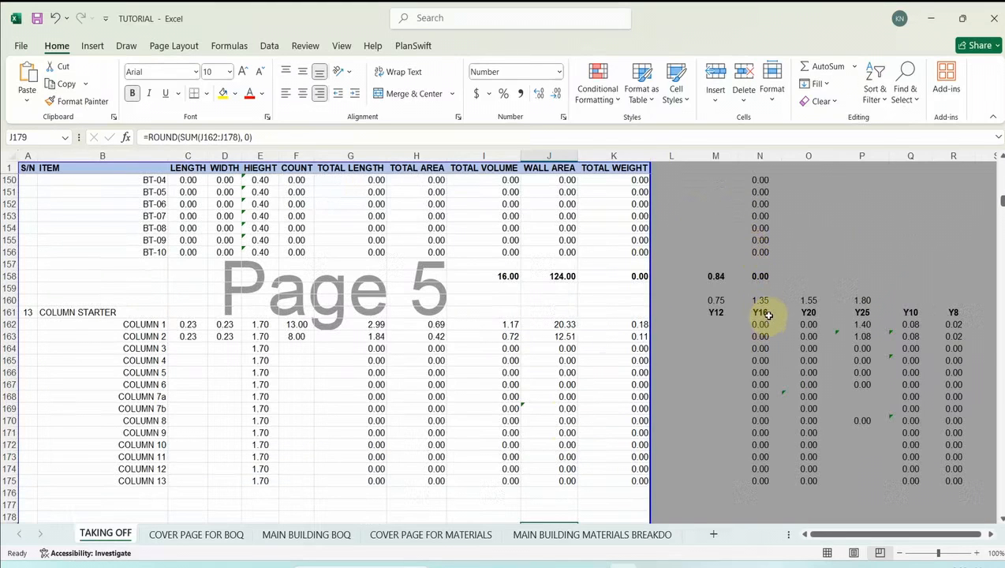
click(862, 324)
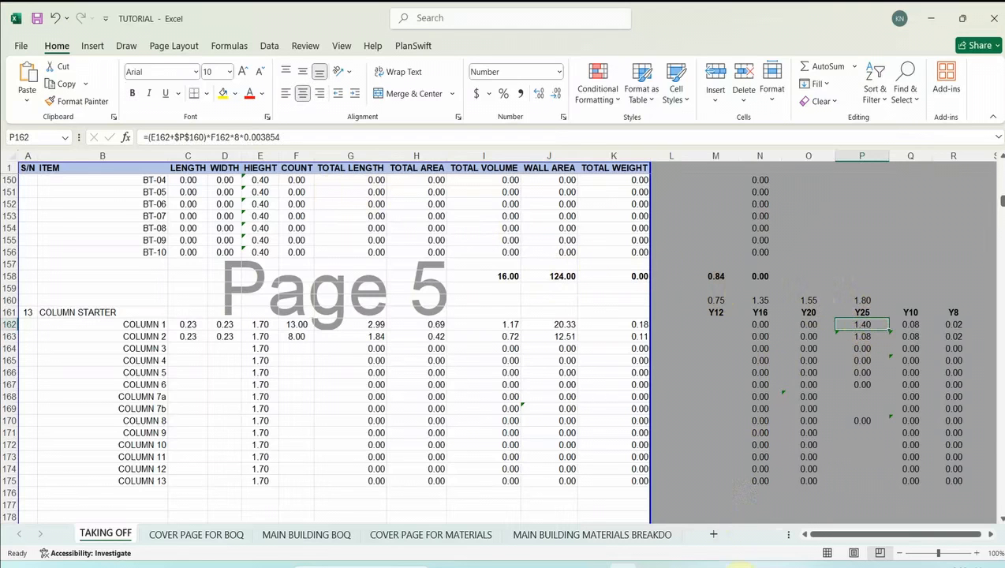
- Examine the starter bar numbers and sizes of columns C1 and C2 in PlanSwift, and return to the Excel sheet
mouse_move(738, 562)
click(738, 509)
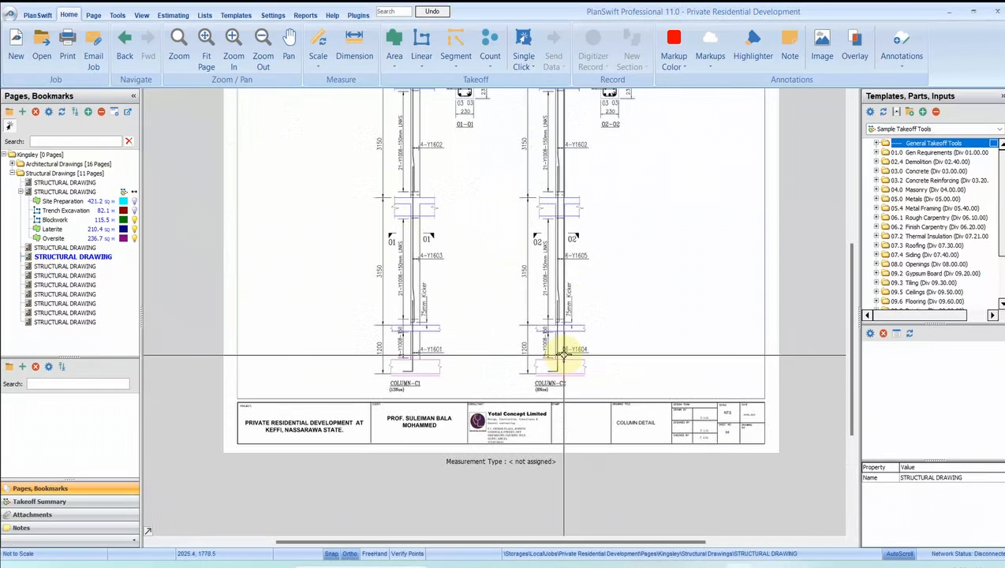
scroll(426, 350, up, 5)
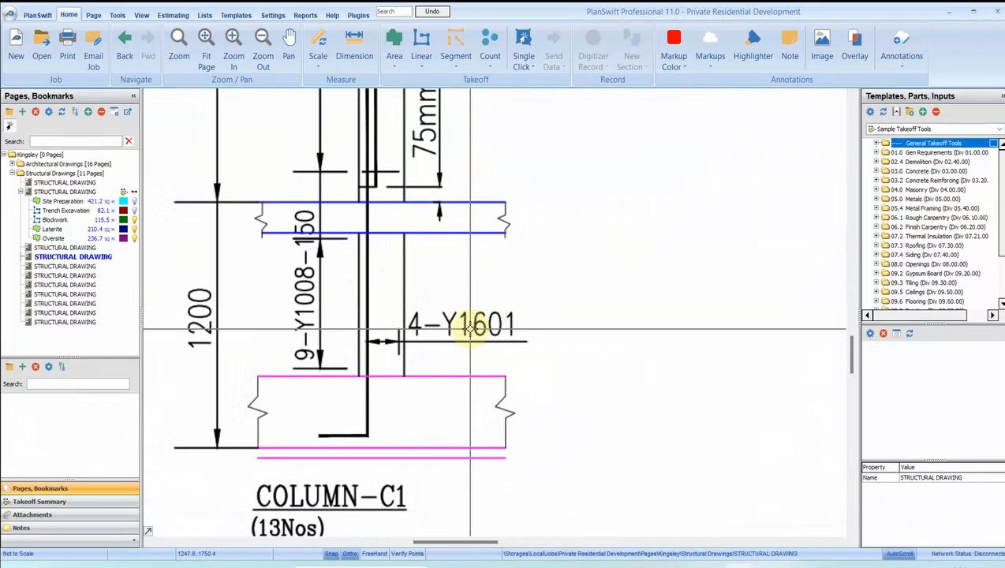
scroll(469, 328, down, 3)
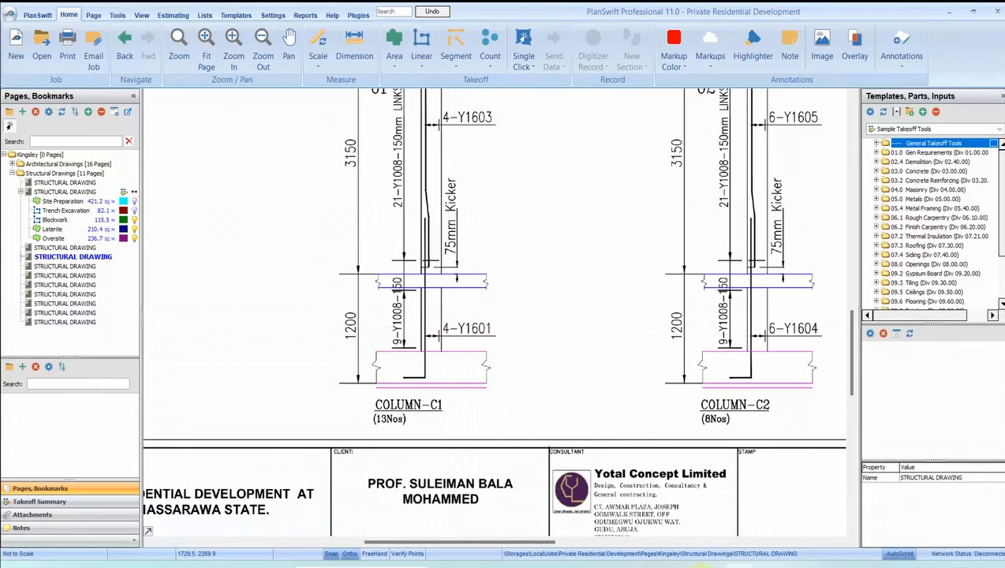
click(626, 566)
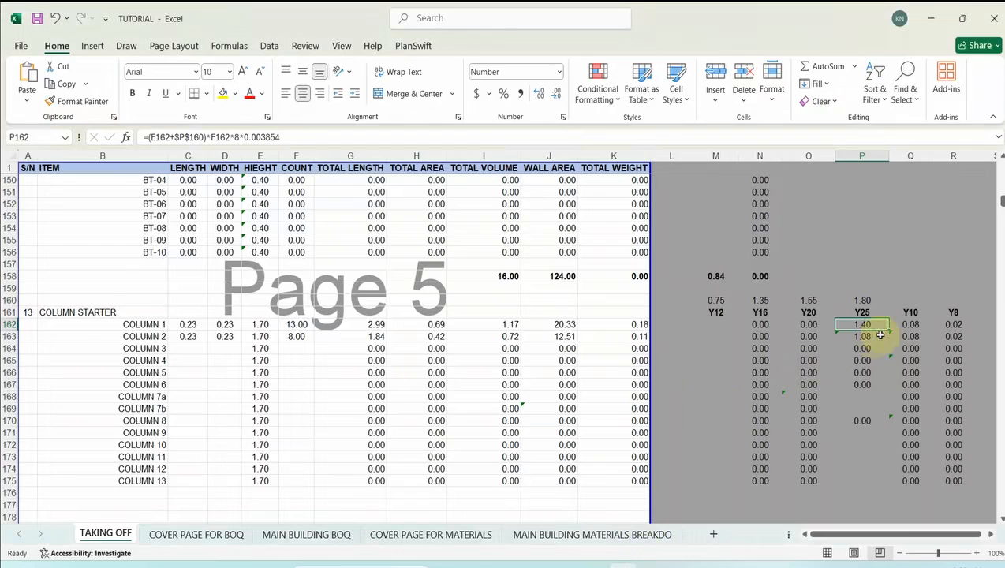
- Set the bar number in P162's Y25 formula to 0 and fill the formula down to P167
click(239, 138)
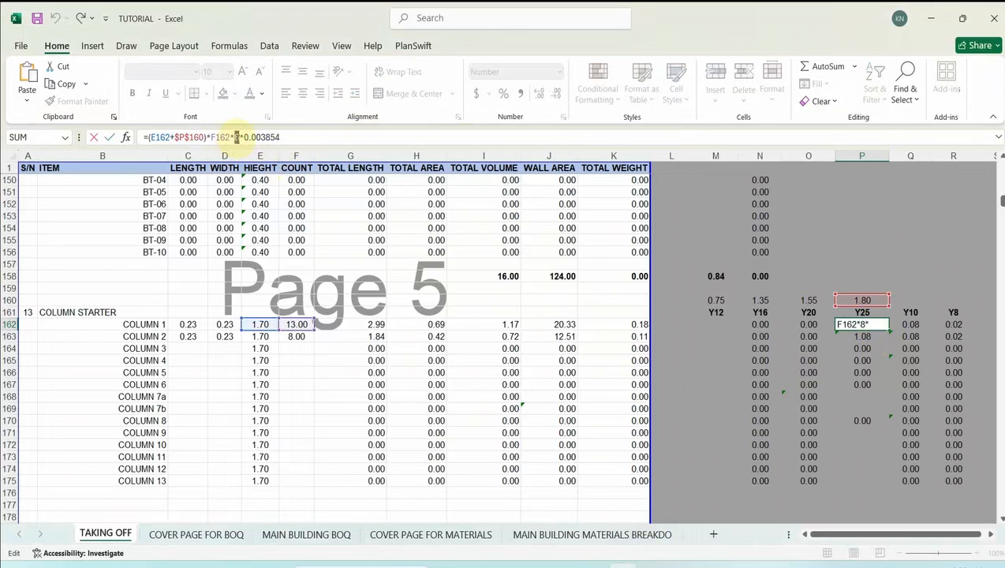
text(0)
key(Return)
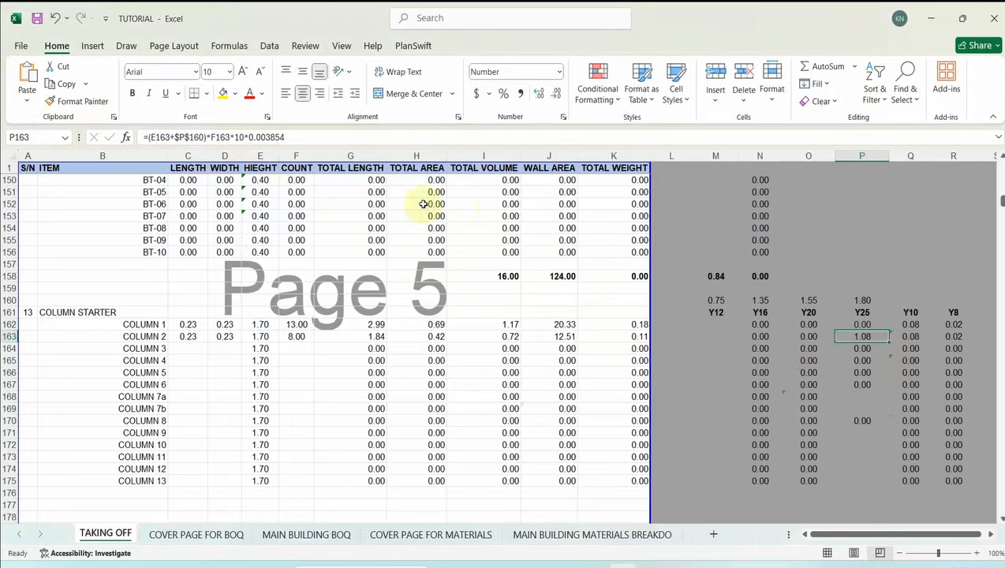
click(863, 326)
drag(889, 330, 866, 387)
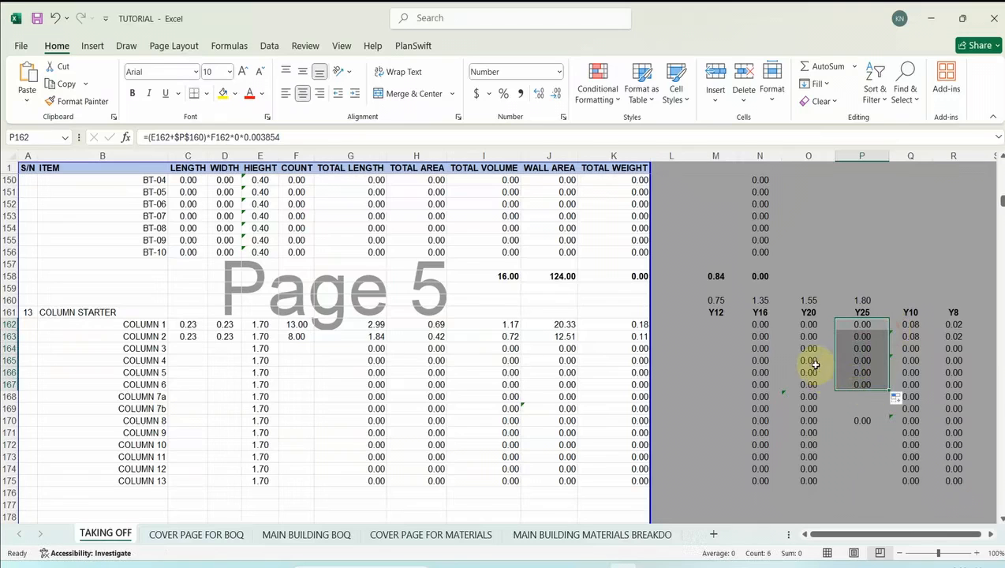
- Set the bar number in COLUMN 1's Y16 formula in N162 to 4
click(757, 325)
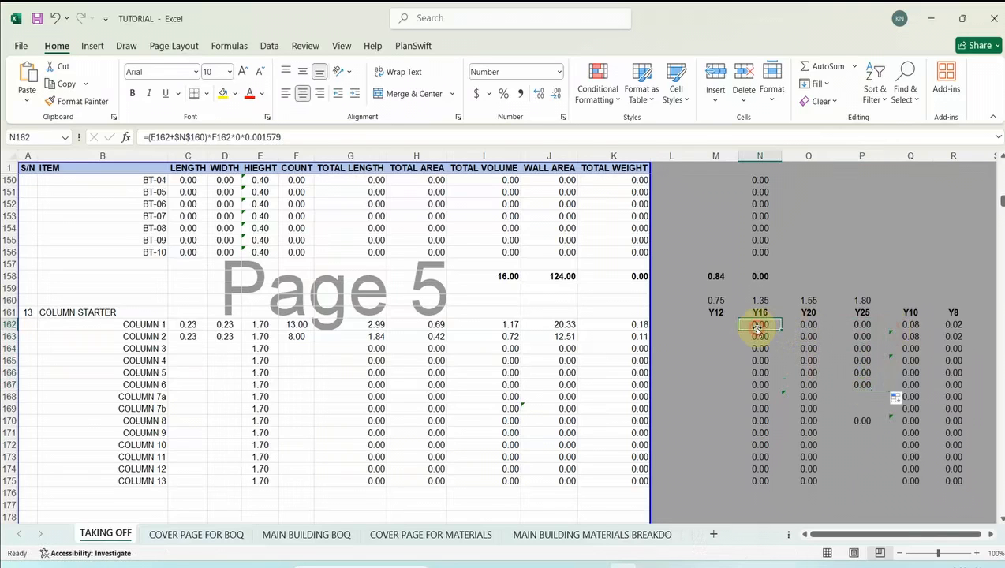
click(238, 136)
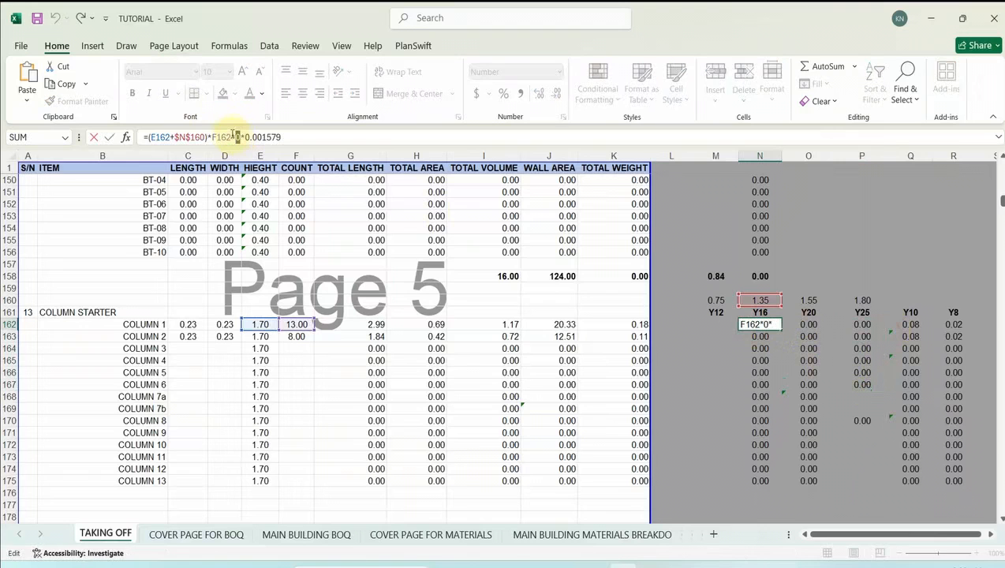
text(4)
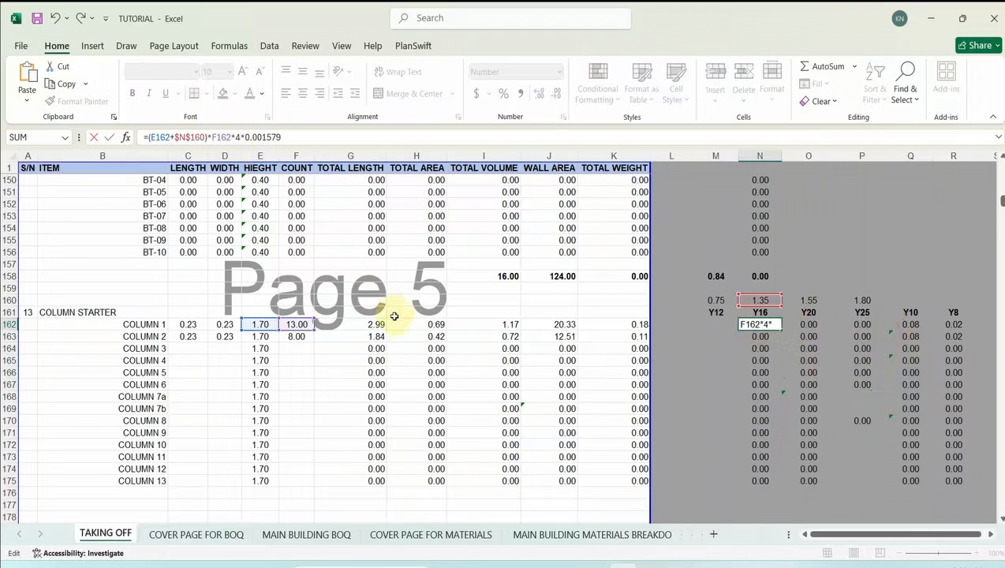
key(Return)
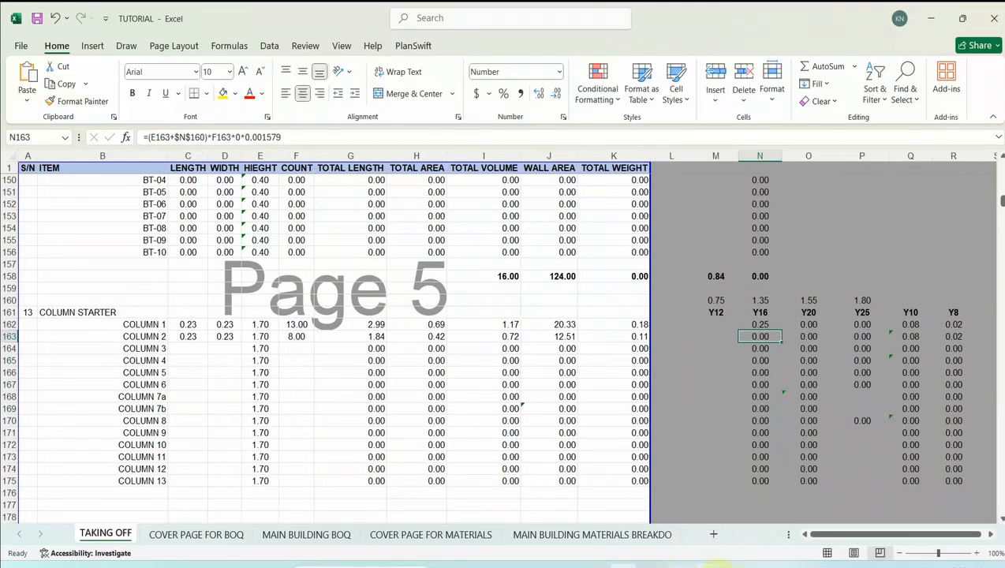
- Check column C1's starter bar callout on the PlanSwift column detail, and return to Excel to compare it with the formula in N162
click(738, 566)
scroll(449, 337, up, 3)
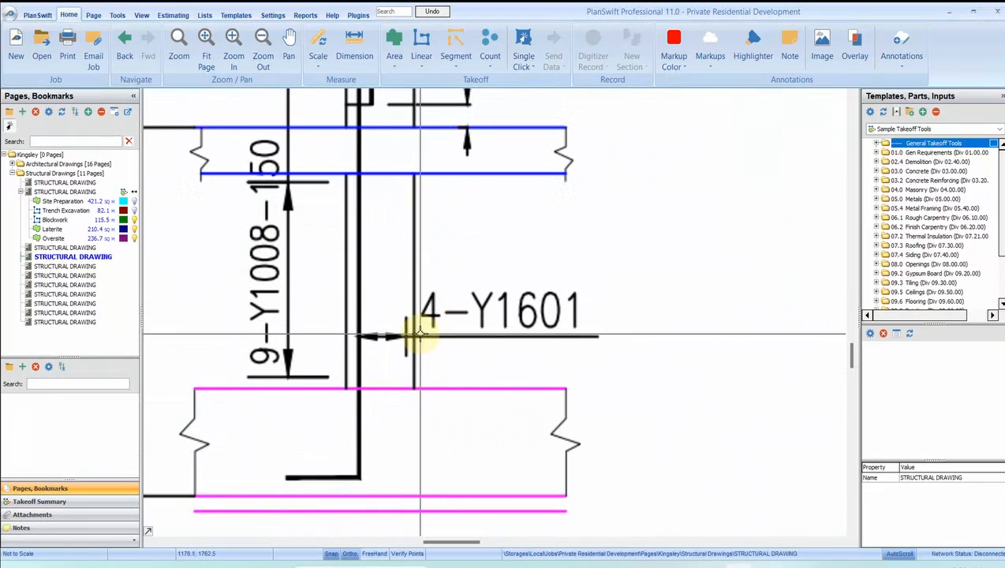
scroll(446, 346, down, 3)
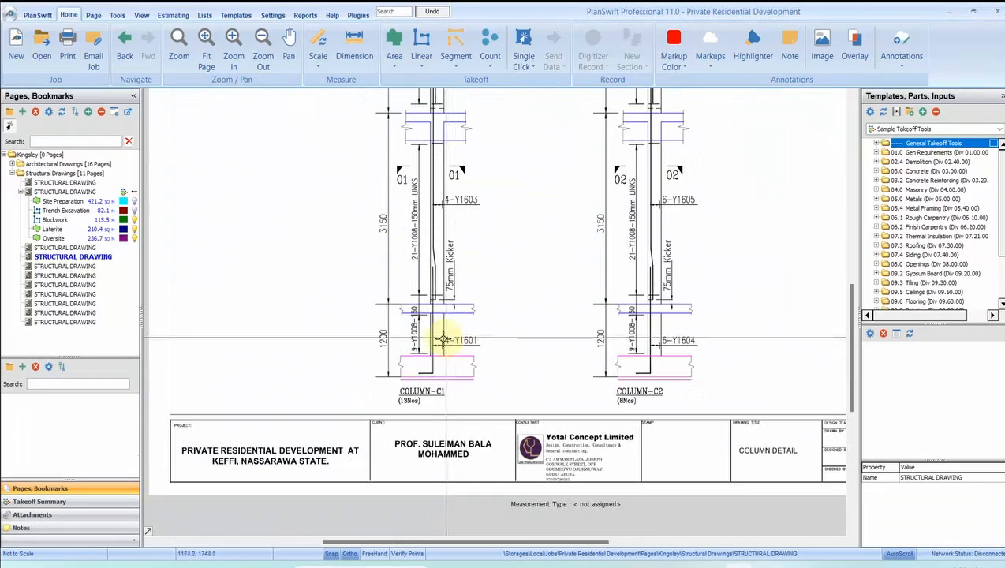
mouse_move(637, 565)
click(635, 531)
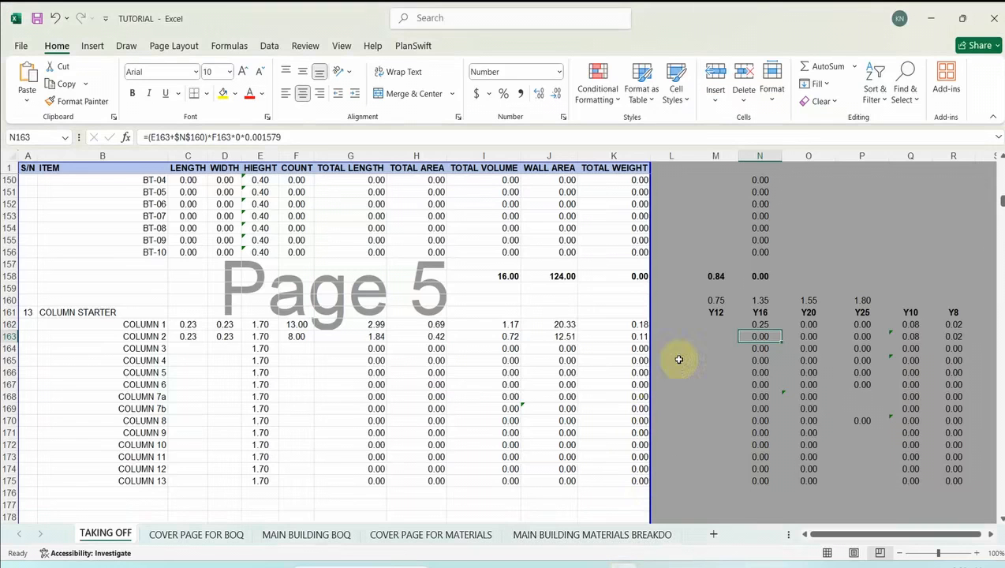
click(759, 324)
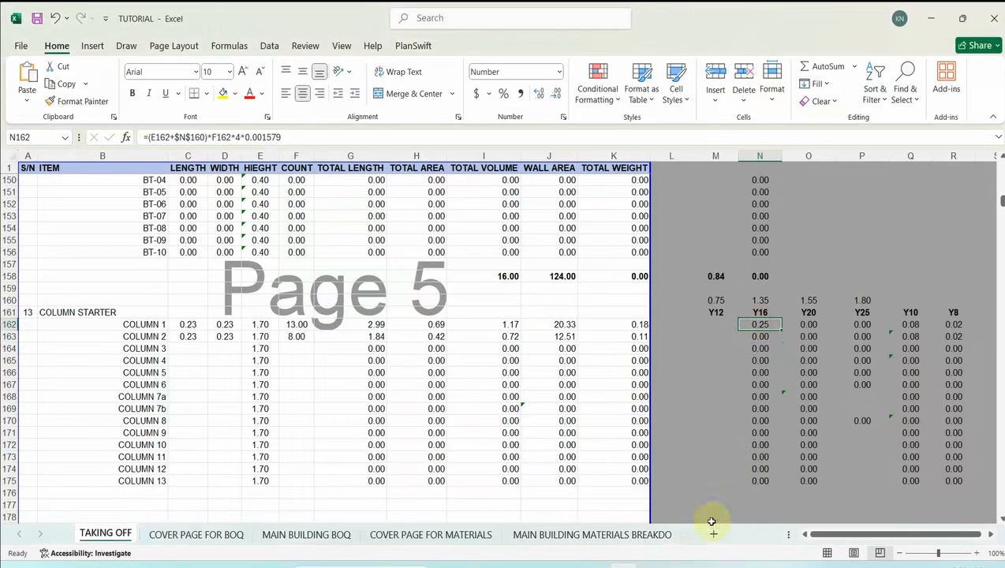
- Look up the number and size of column C2's starter bars on the PlanSwift column detail drawing
mouse_move(739, 560)
click(738, 527)
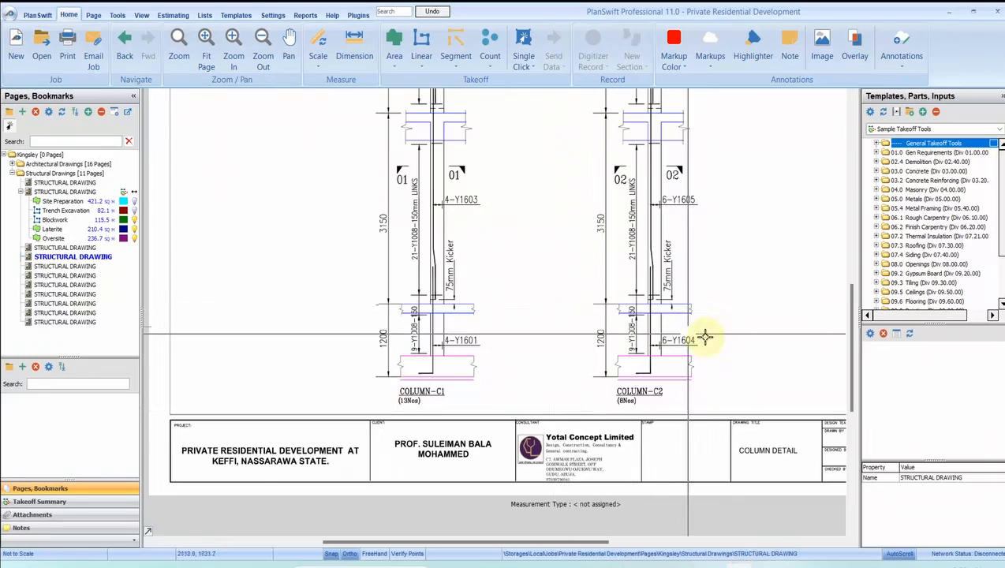
scroll(683, 339, up, 3)
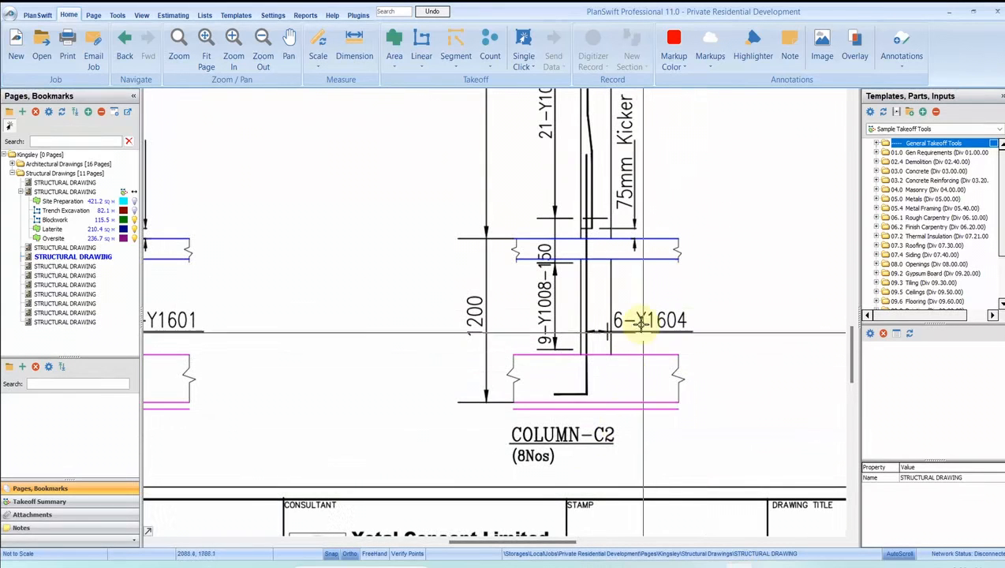
scroll(638, 335, up, 2)
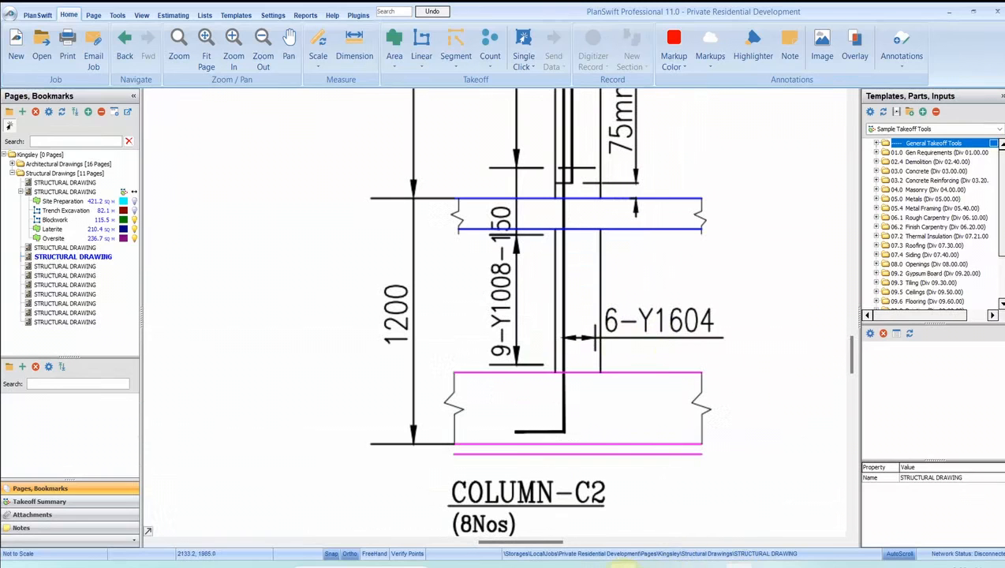
- Return to Excel and set the bar number in COLUMN 2's Y16 formula in N163 to 6
click(623, 566)
click(762, 338)
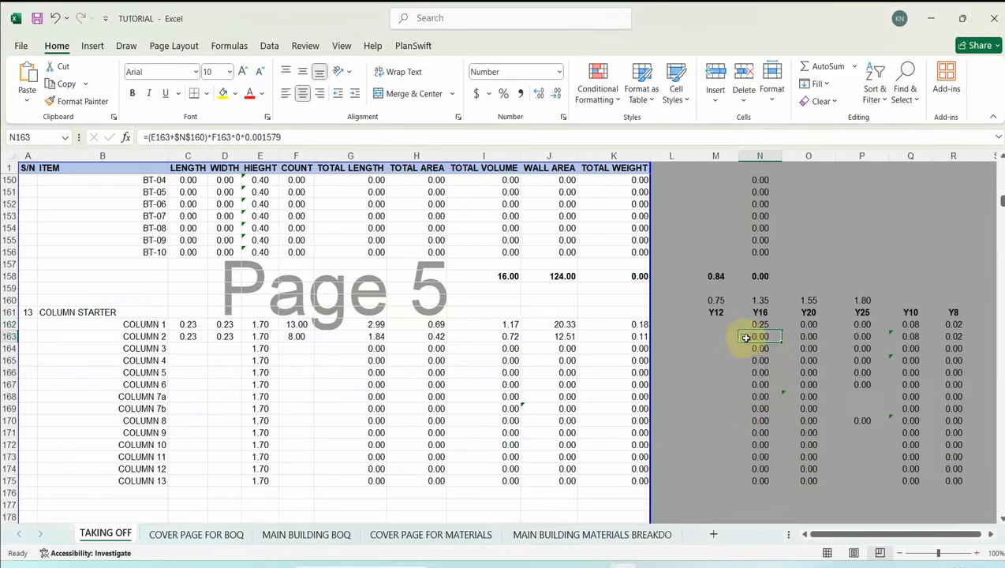
double_click(238, 137)
text(6)
key(Return)
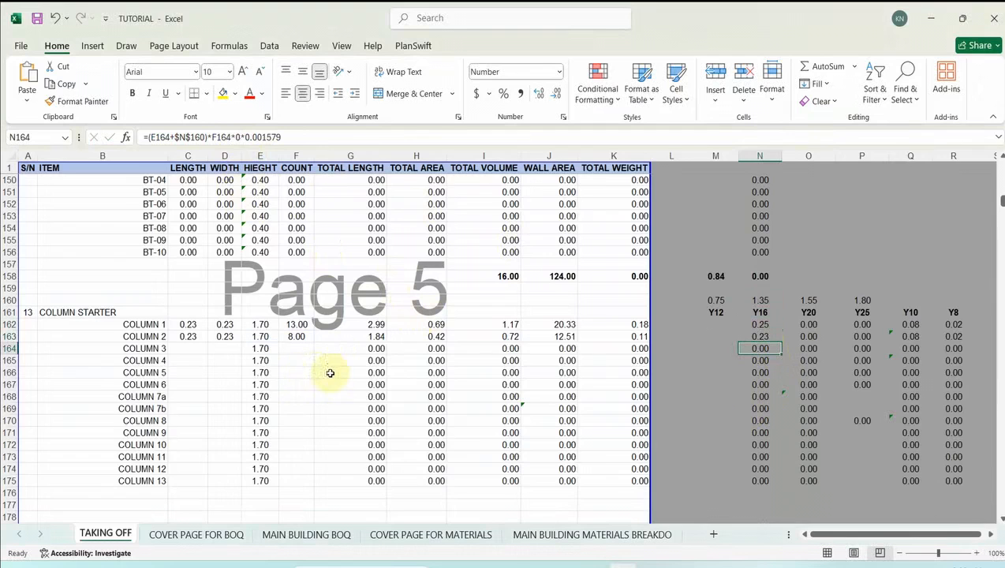
- Check the column starter reinforcement totals in row 179, and open the MAIN BUILDING BOQ sheet
scroll(345, 363, down, 3)
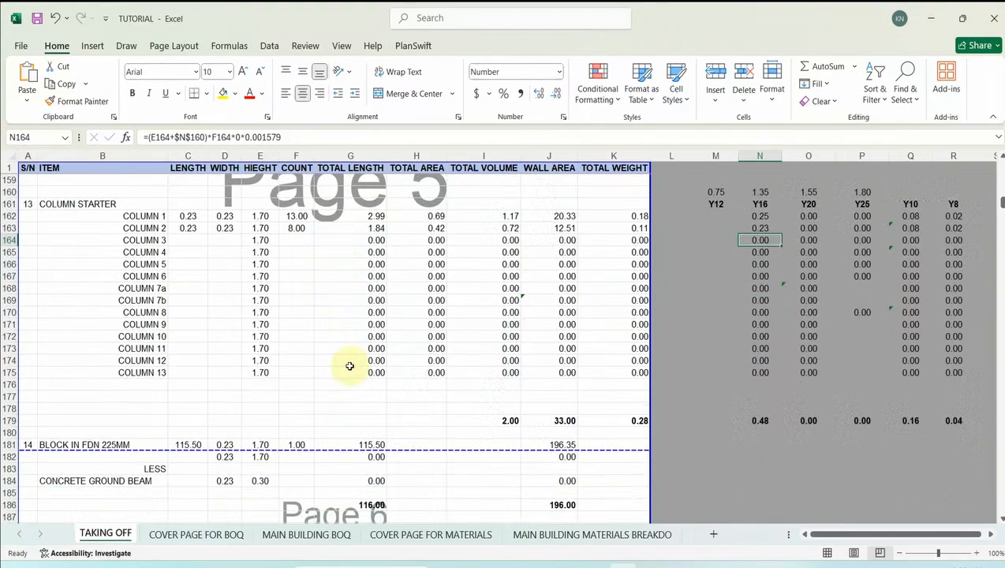
click(335, 536)
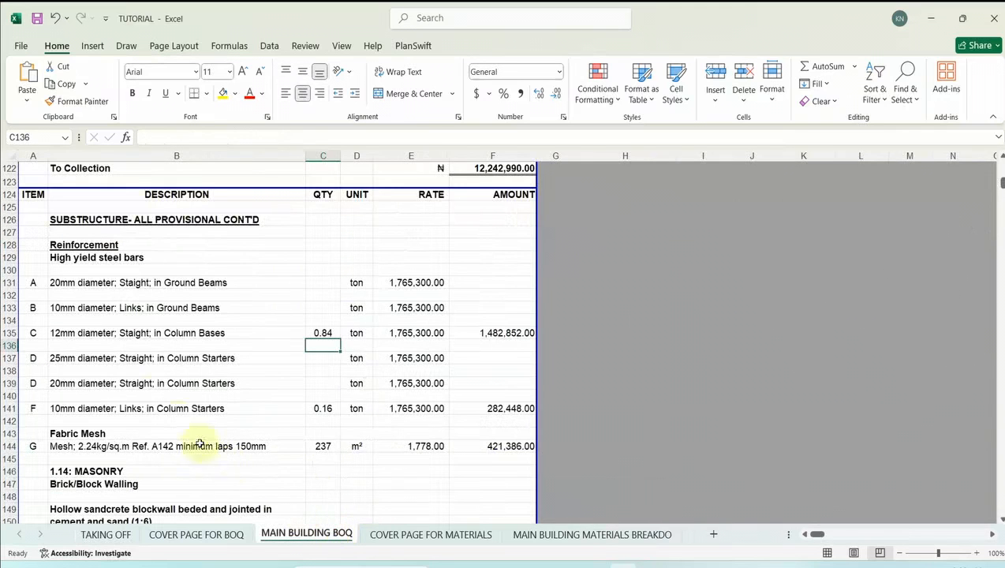
click(55, 358)
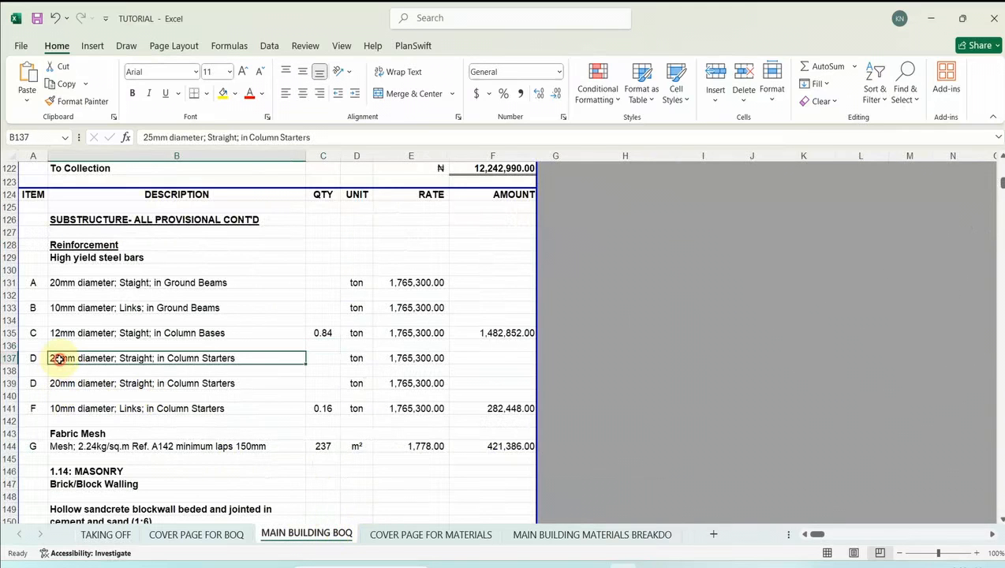
double_click(59, 359)
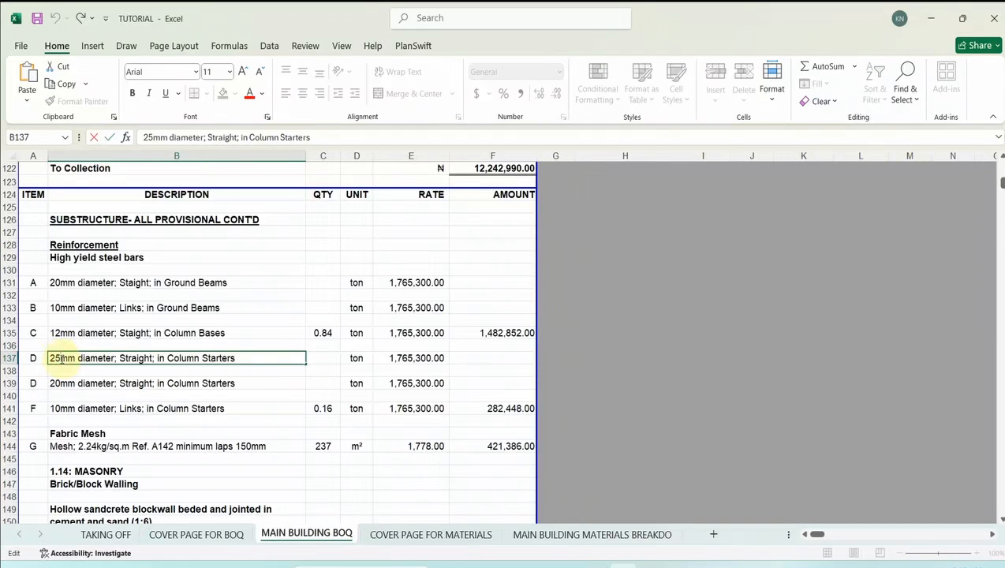
key(Return)
- Change the bar diameter in the column starter description in B139 to 16mm
click(62, 383)
double_click(60, 382)
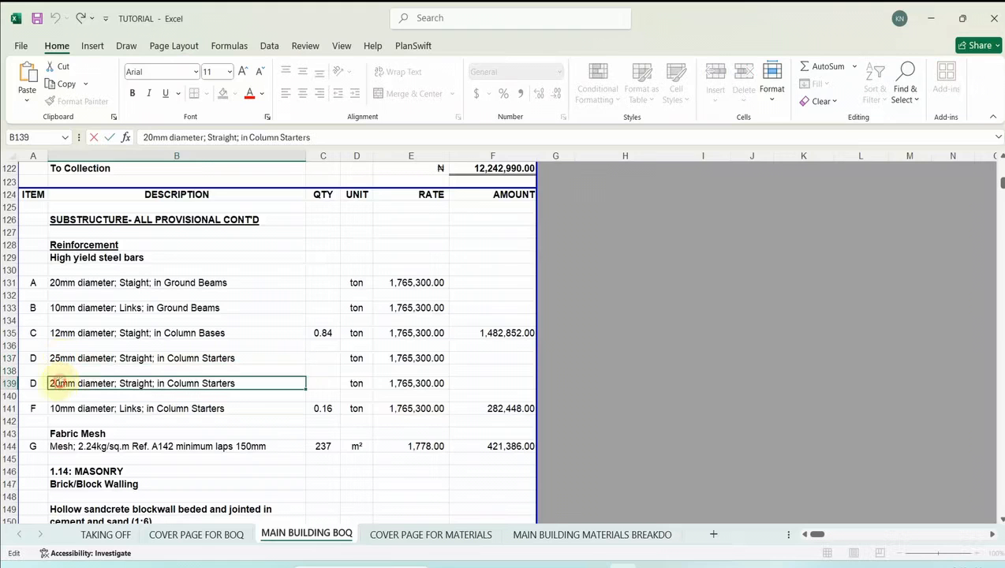
drag(50, 383, 60, 383)
text(16)
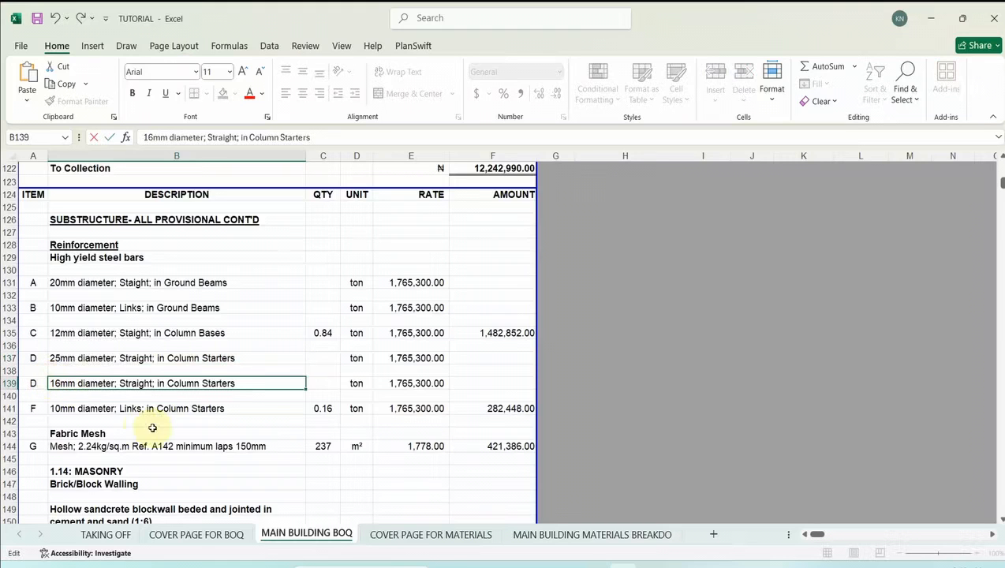
- Link the quantity of the 16mm column starter bars in C139 to the Y16 total in N179 of the TAKING OFF sheet
click(329, 386)
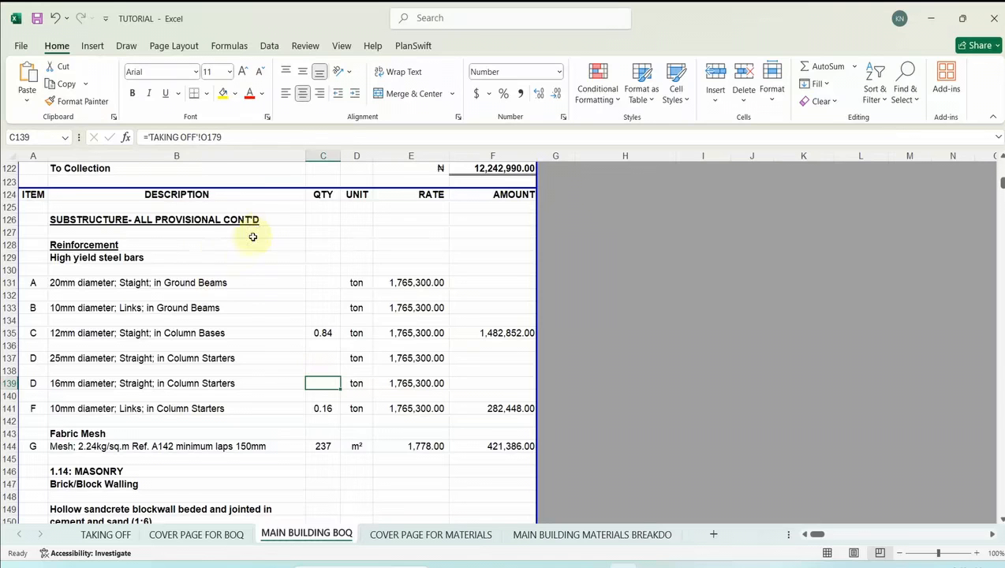
text(=)
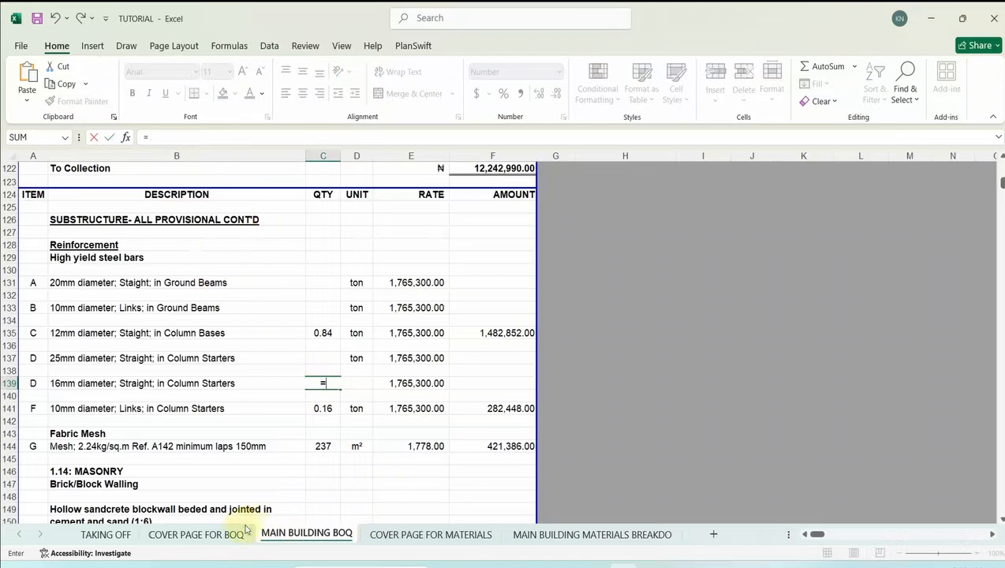
click(123, 536)
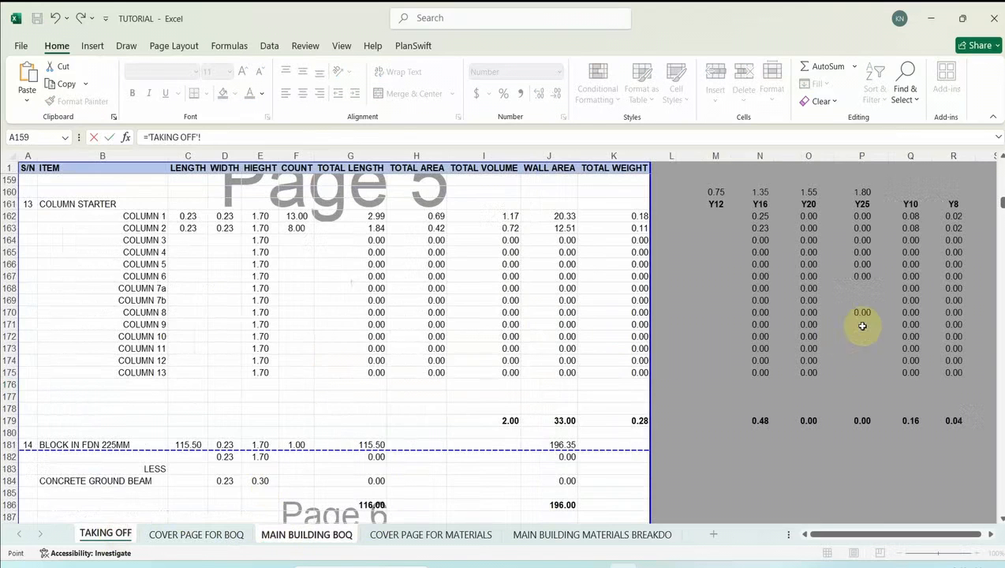
scroll(801, 393, up, 3)
scroll(779, 304, down, 2)
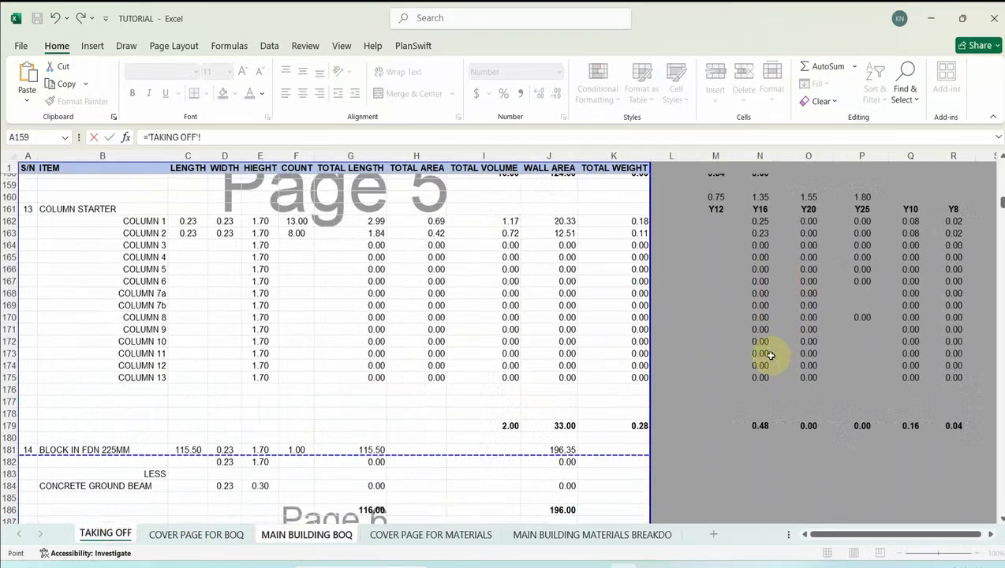
click(759, 421)
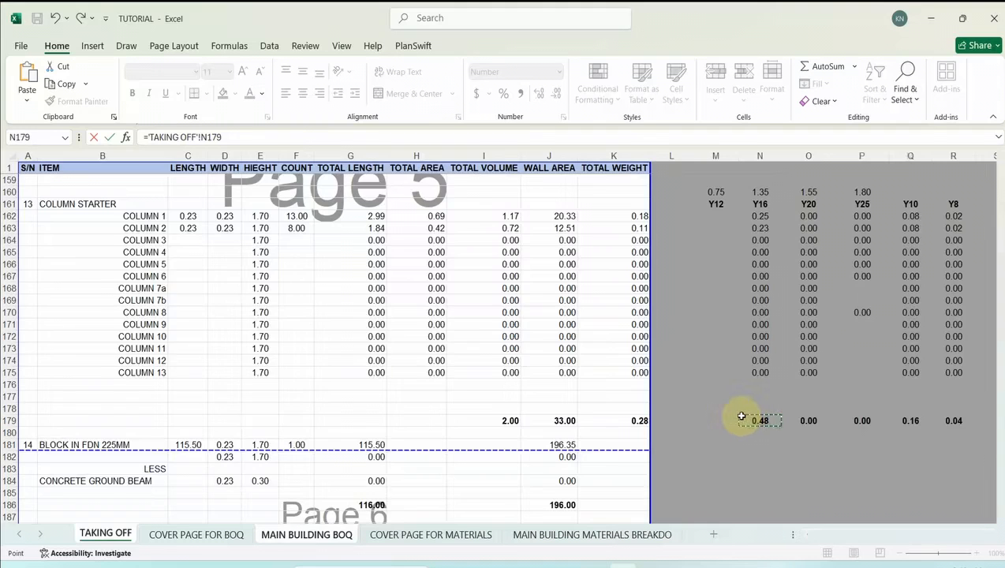
key(Return)
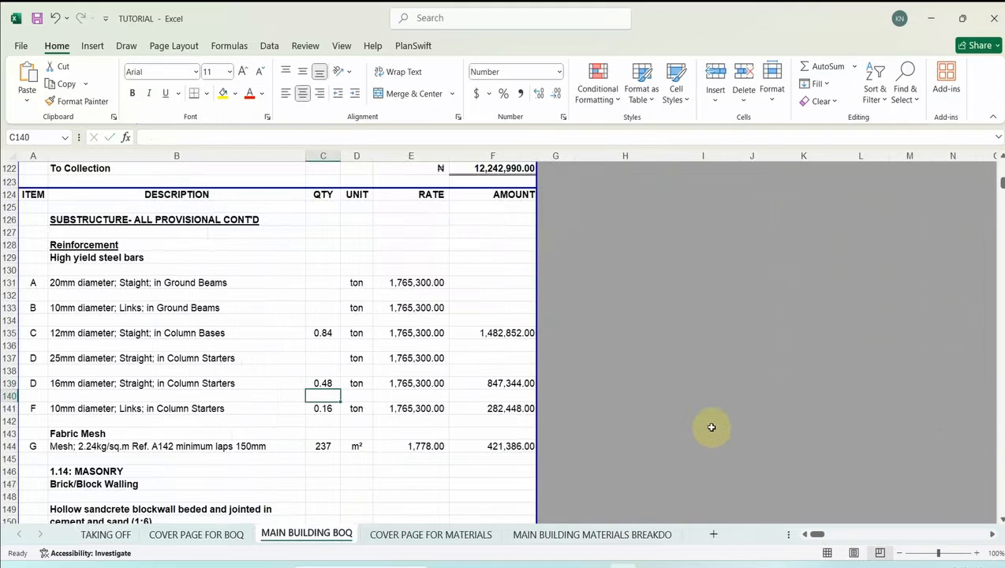
- On the MAIN BUILDING MATERIALS BREAKDO sheet, replace the K158 reference in the 16mm quantity formula in E100 with N179 of TAKING OFF
click(558, 534)
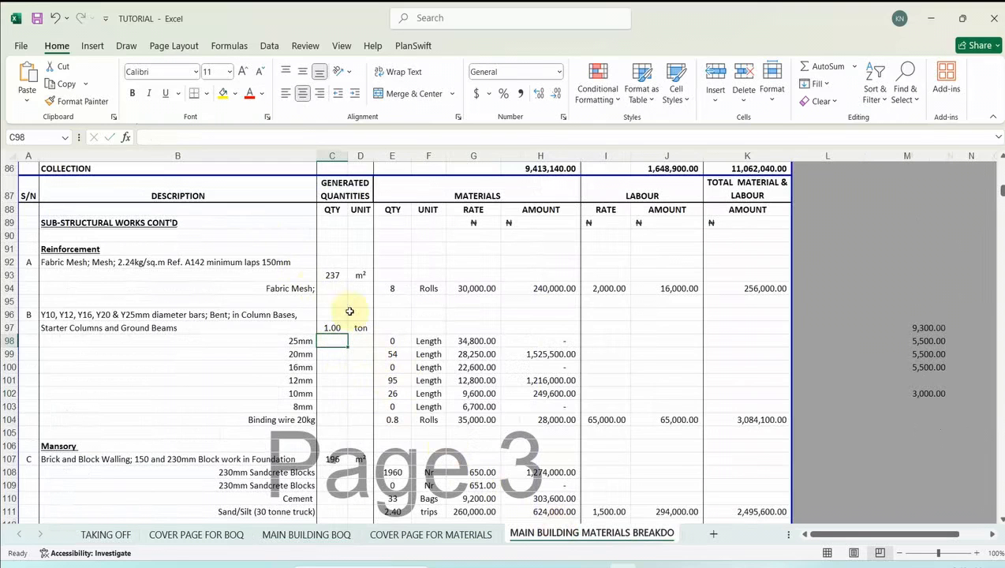
click(406, 370)
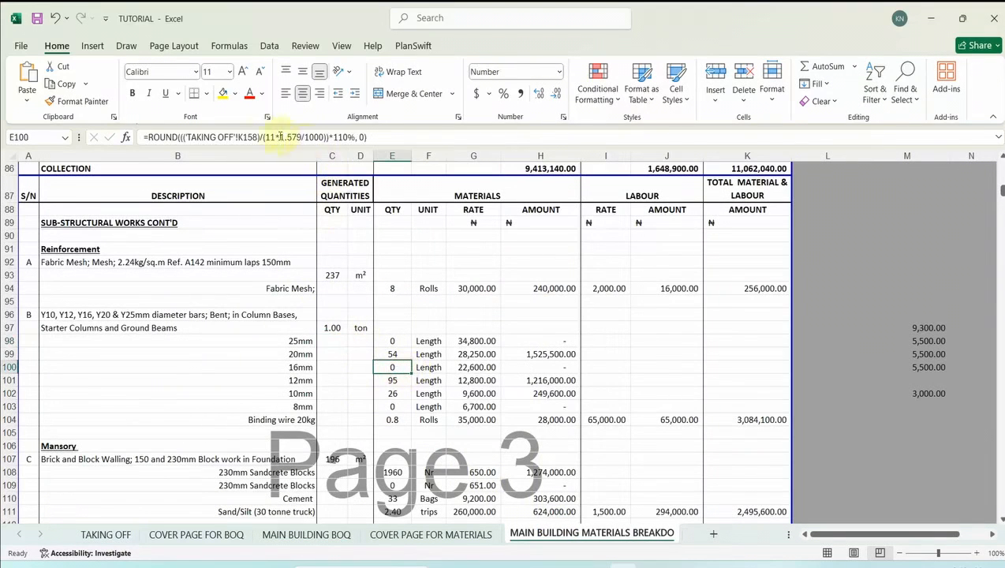
drag(256, 136, 183, 139)
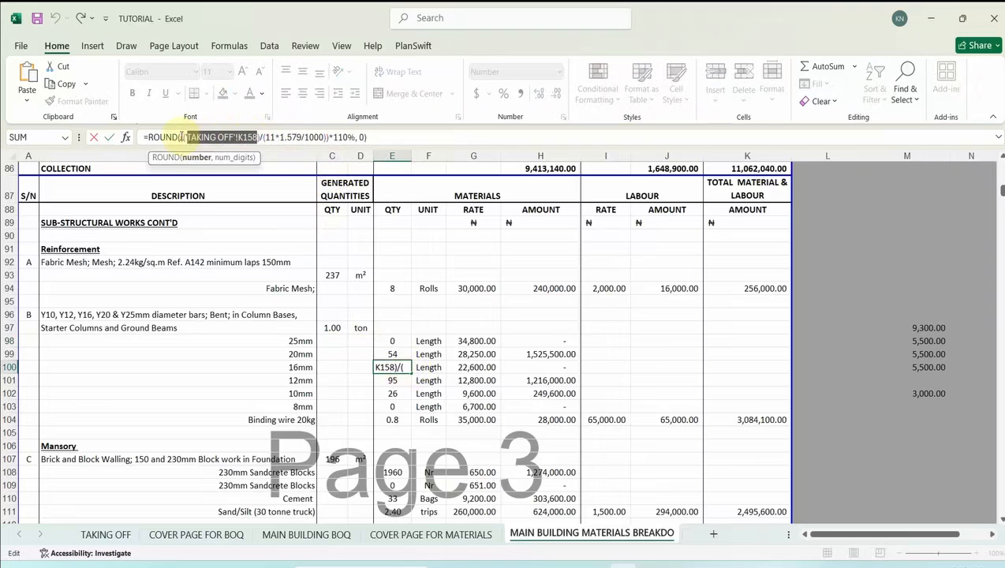
drag(257, 136, 196, 136)
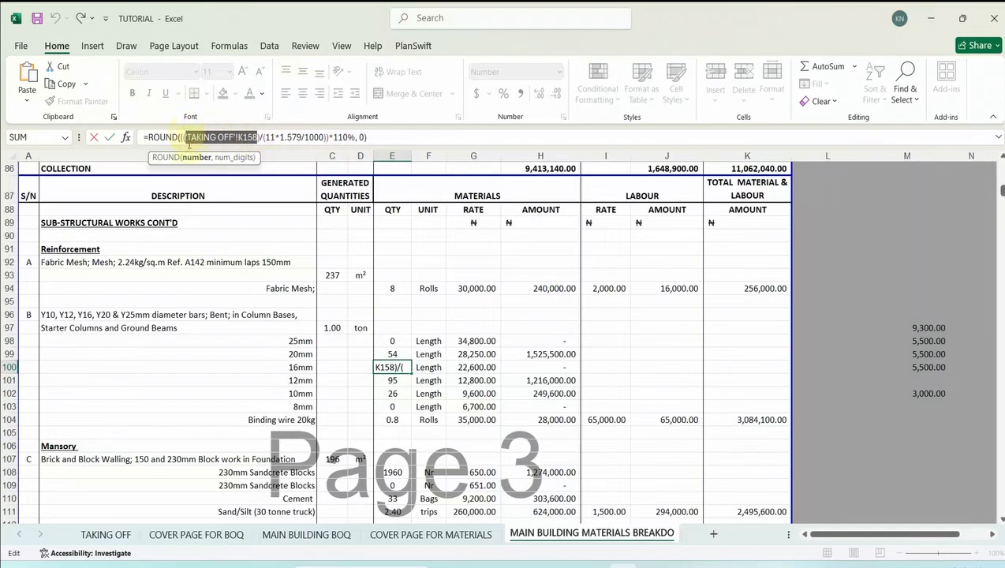
click(111, 536)
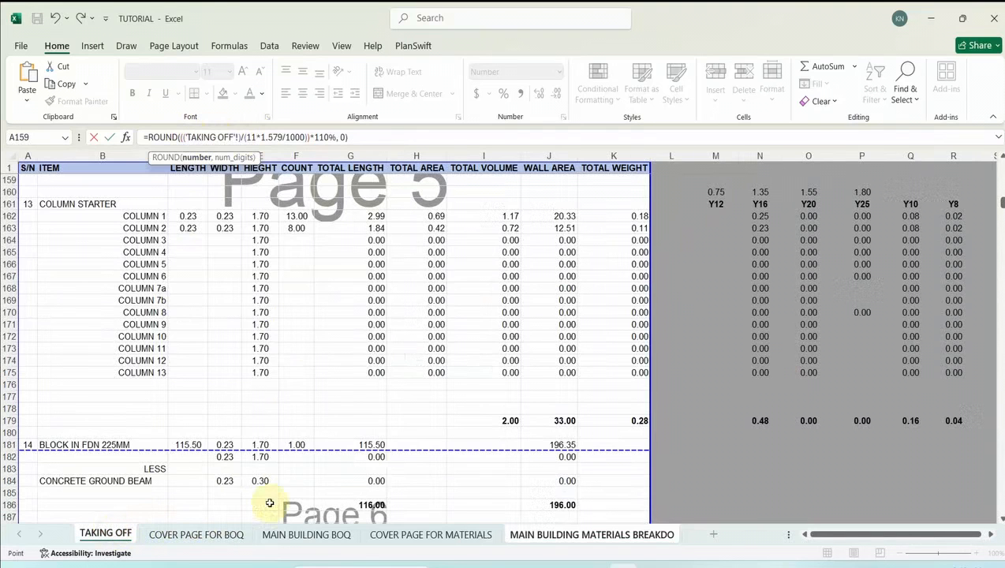
click(760, 419)
key(Return)
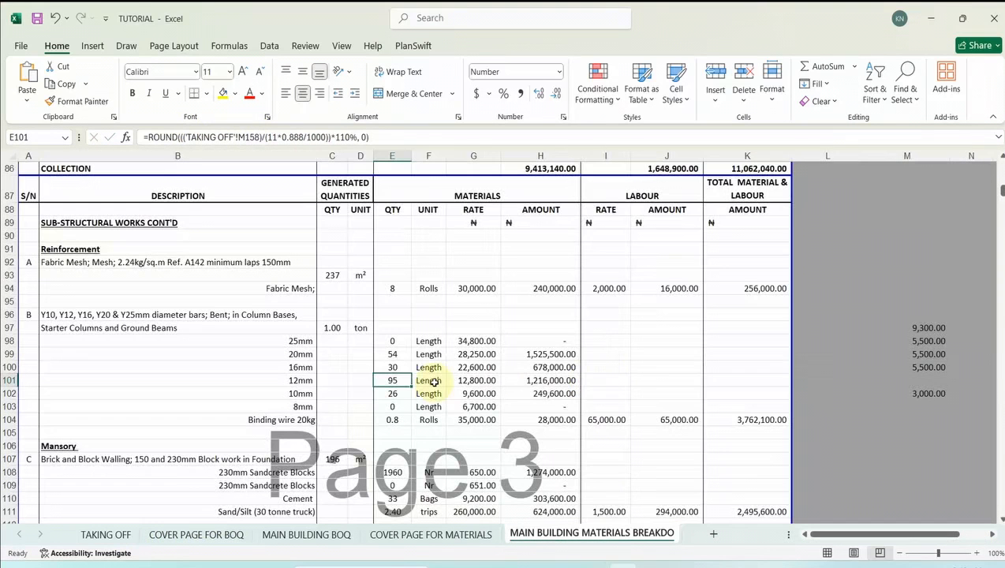
- Add the Y16 column starter total in N179 of TAKING OFF to the reinforcement tonnage formula in C97
click(336, 328)
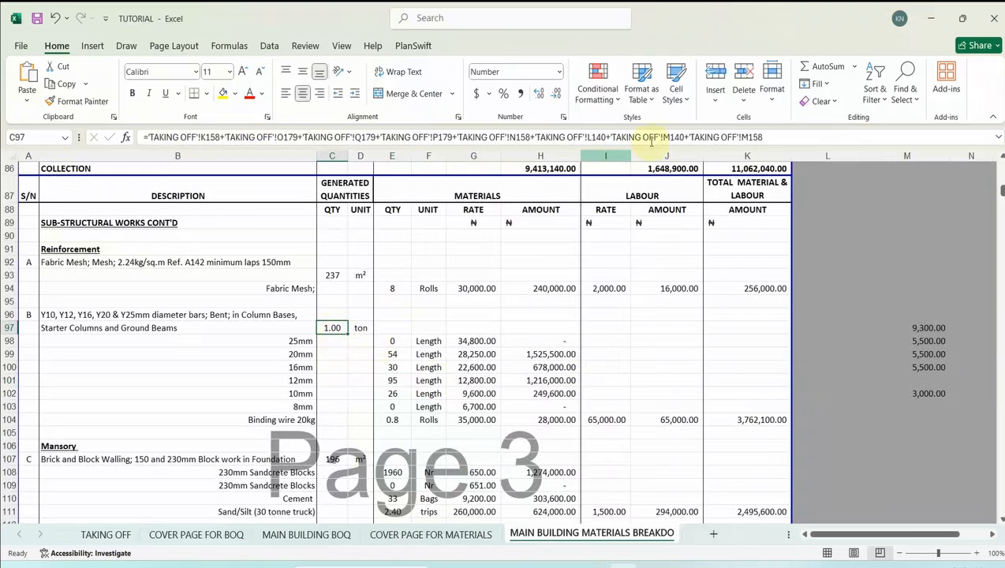
click(760, 137)
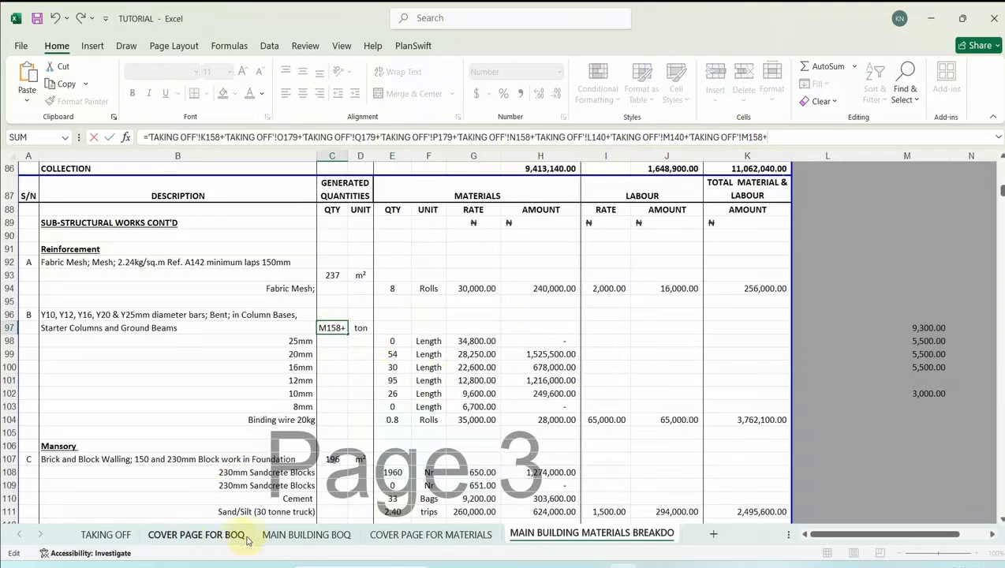
click(276, 536)
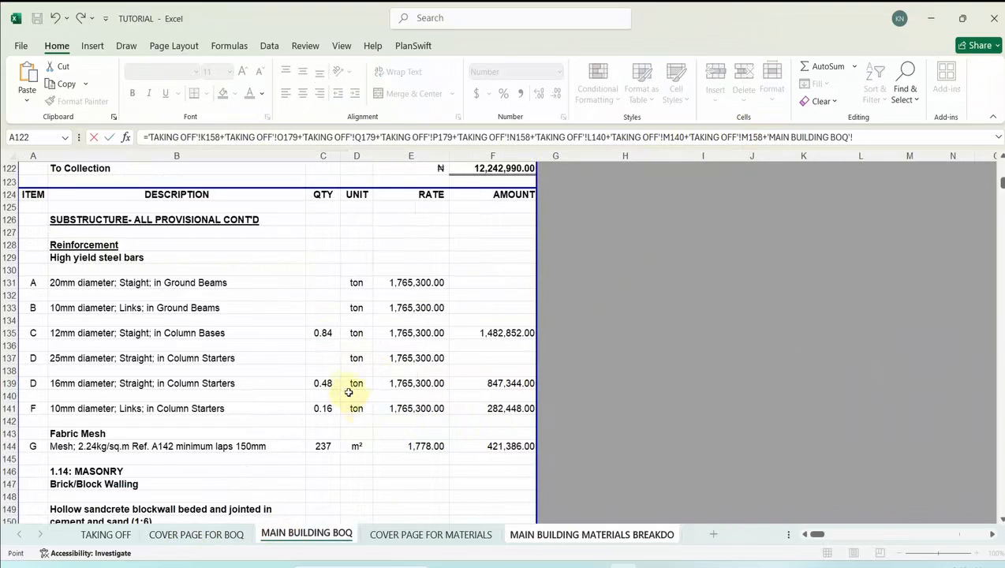
click(325, 383)
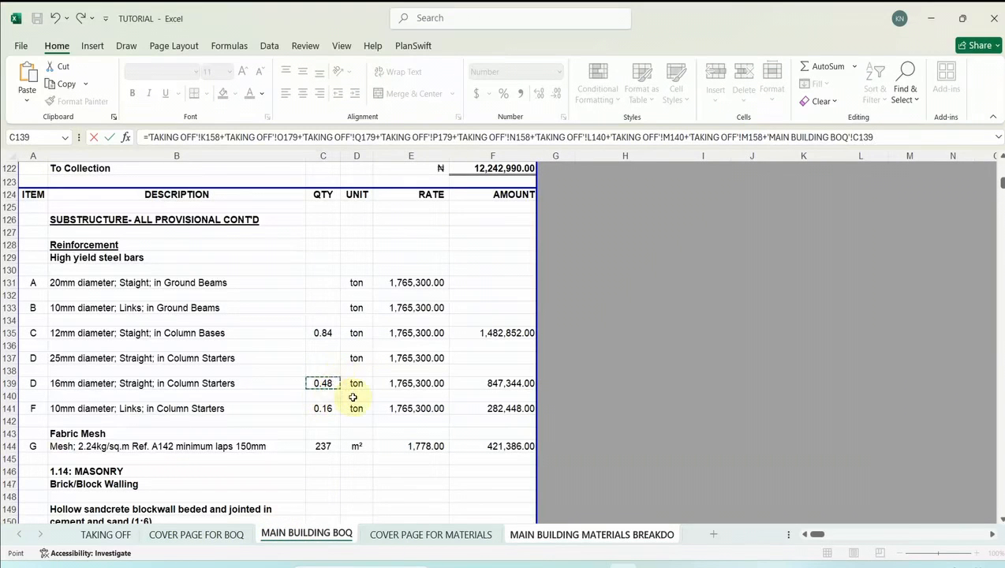
click(115, 536)
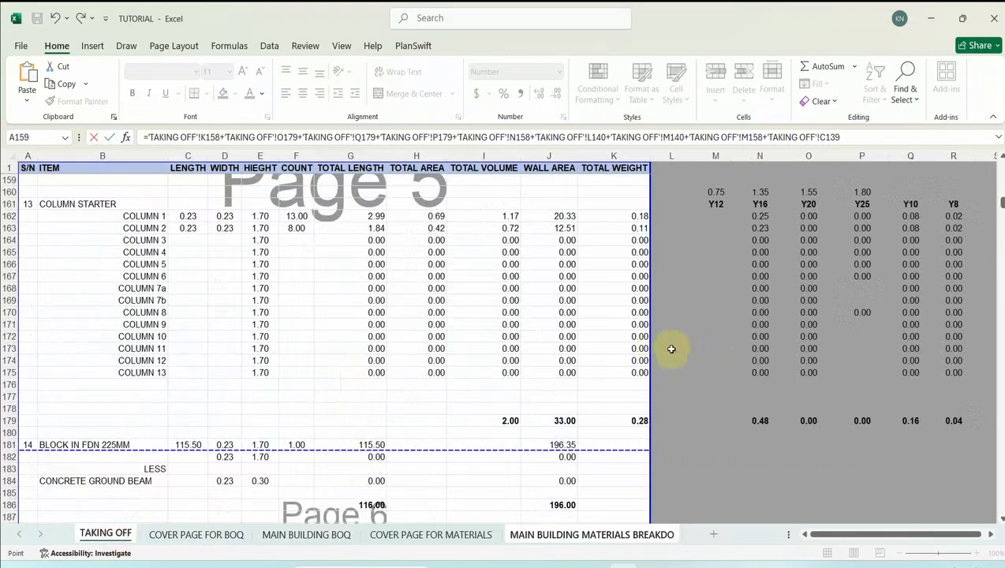
click(765, 420)
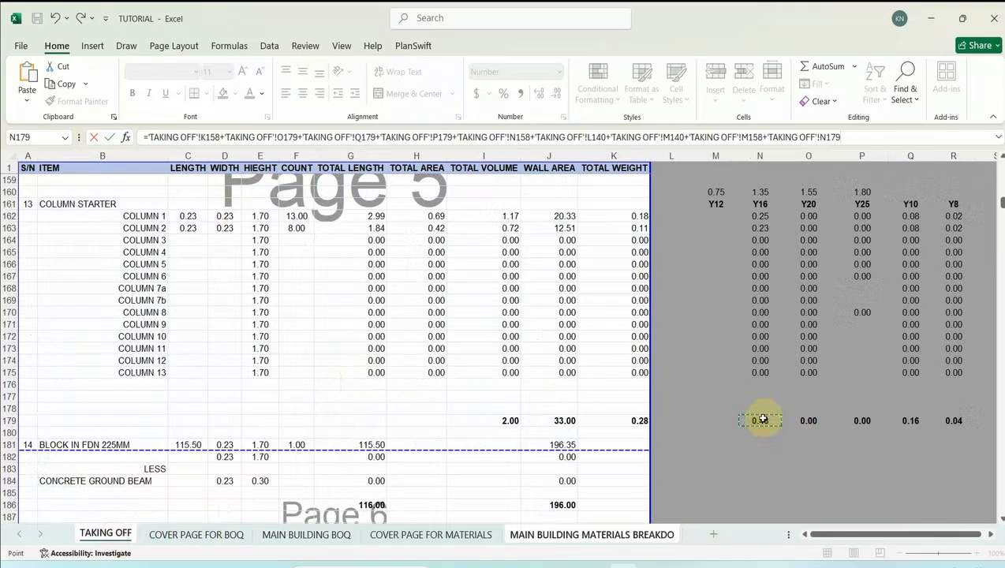
key(Return)
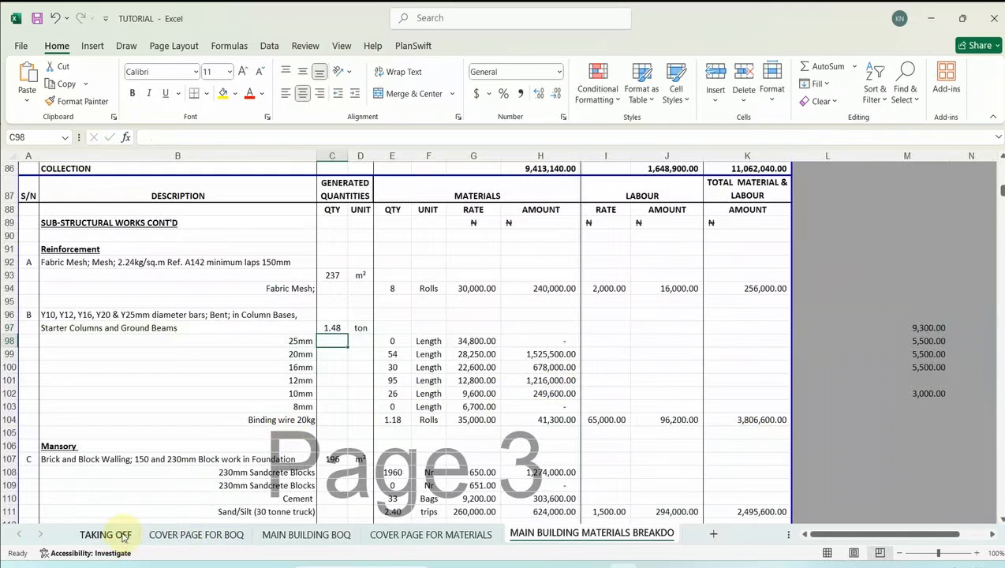
- On the TAKING OFF sheet, clear the length and count of the expansion joint in C190 and F190
click(107, 535)
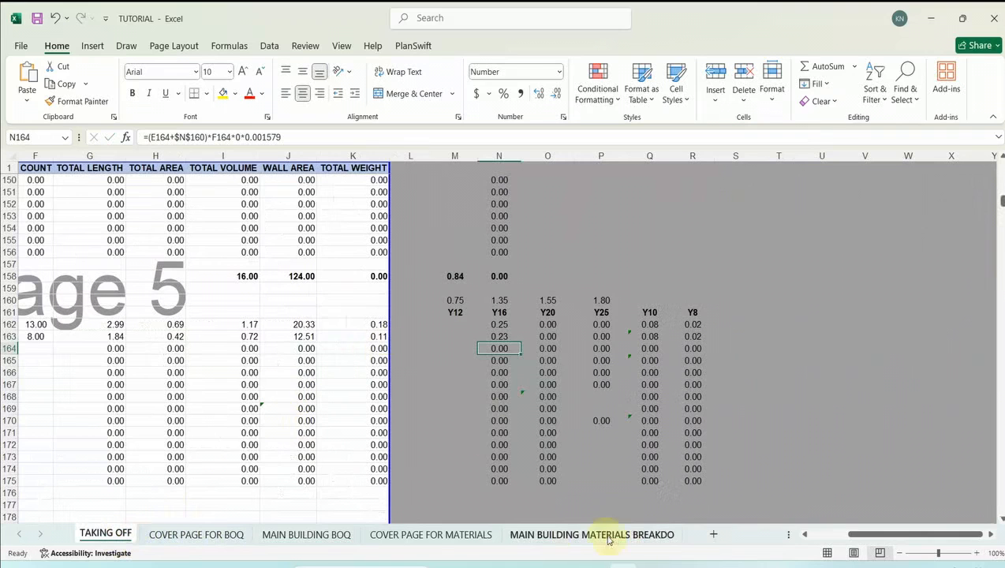
click(819, 537)
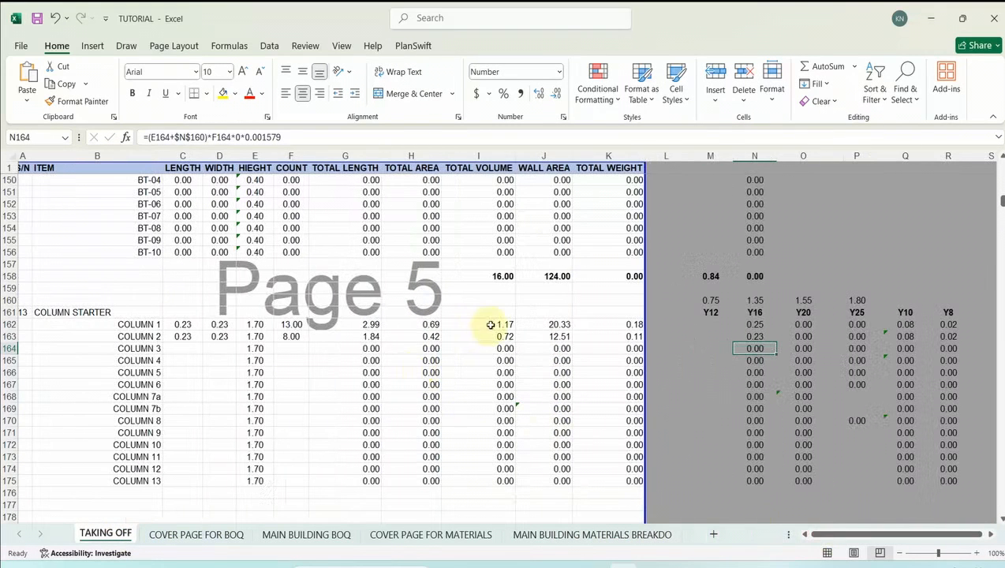
scroll(476, 334, down, 2)
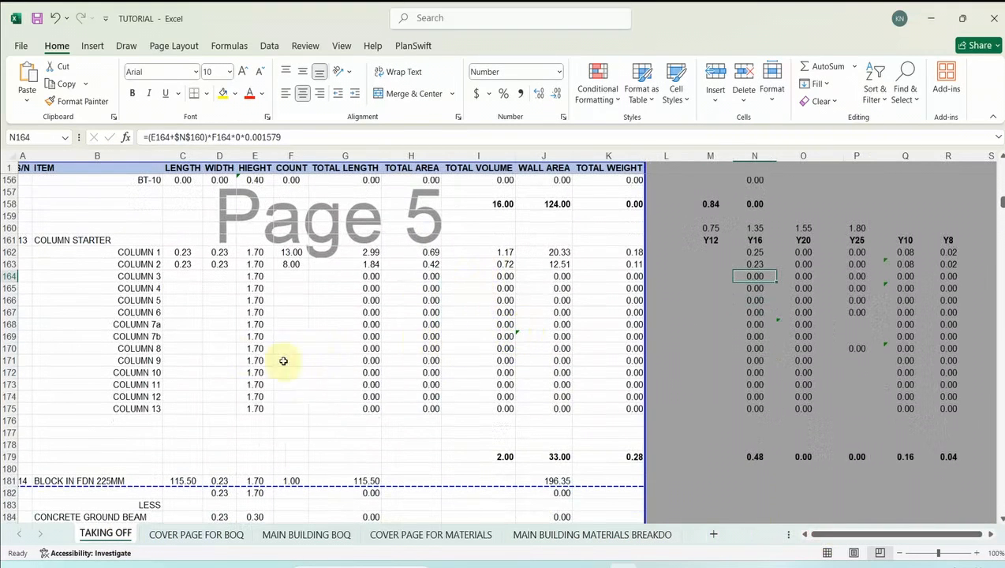
scroll(218, 337, down, 3)
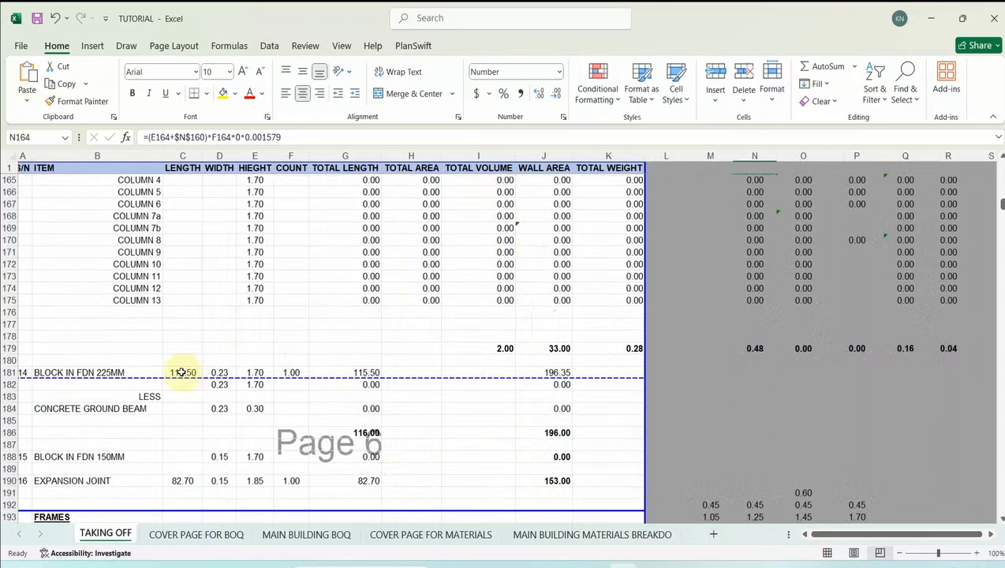
click(182, 372)
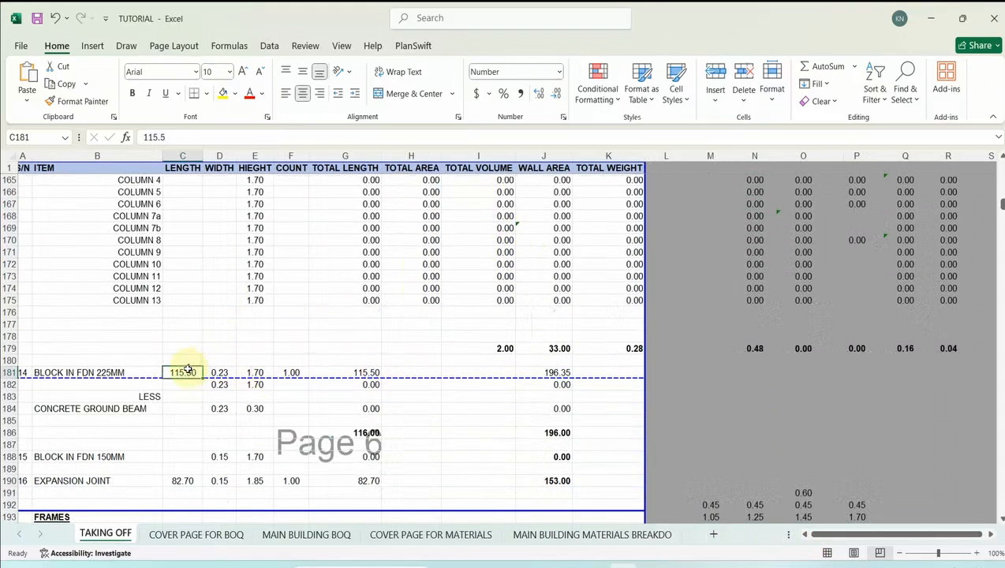
scroll(172, 396, down, 1)
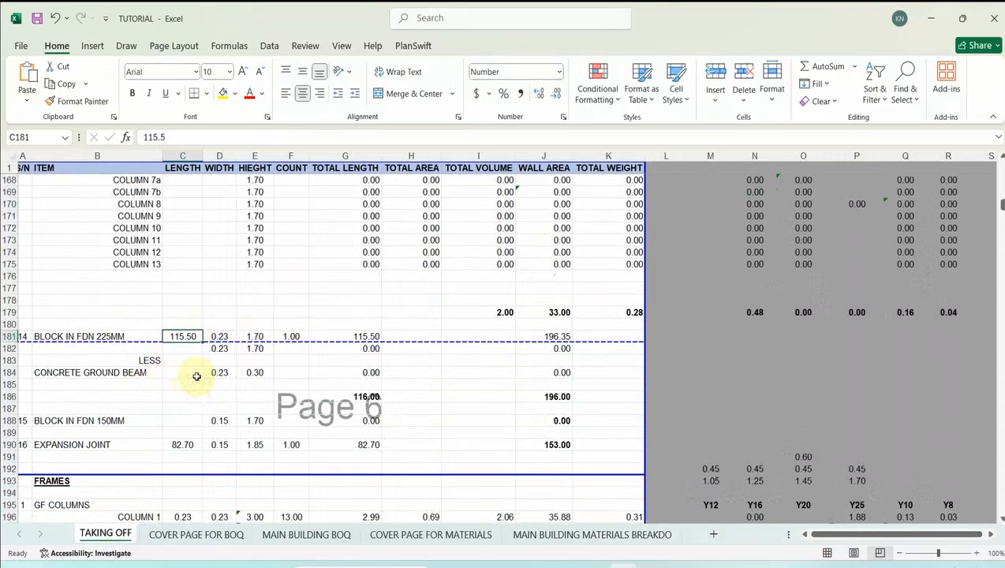
click(178, 444)
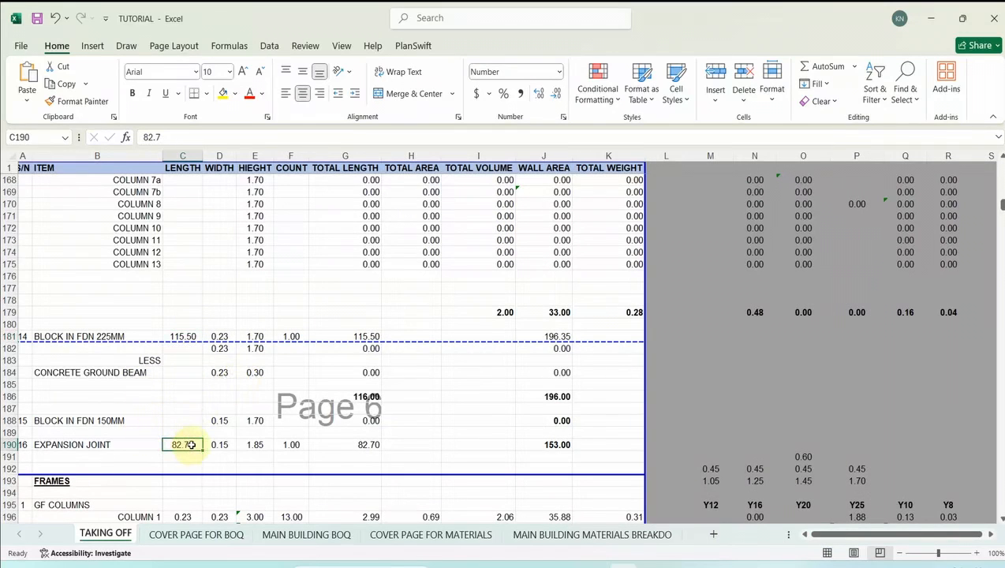
key(Delete)
click(291, 444)
key(Delete)
click(280, 408)
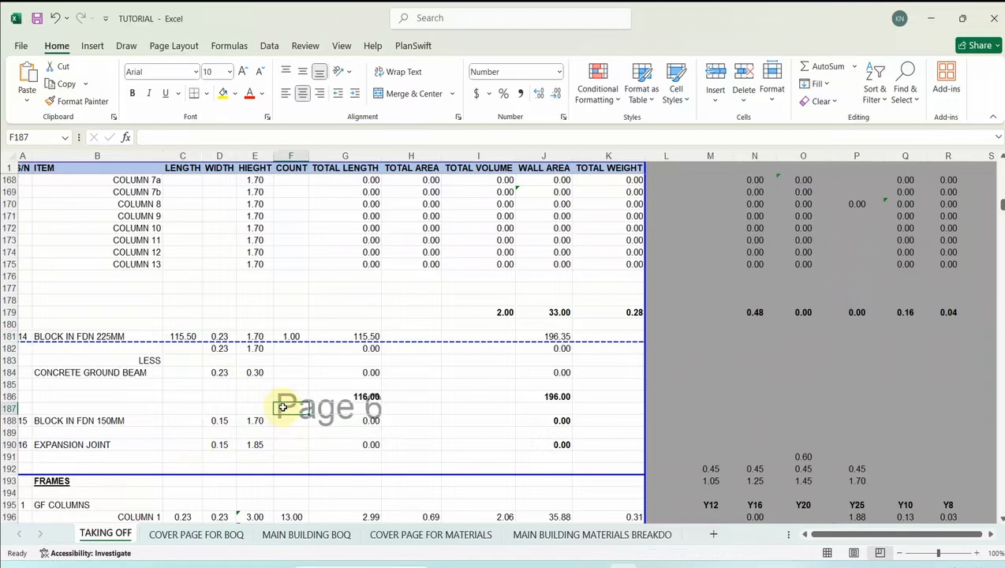
- Look over the substructure take-off up to its first row, and review the MAIN BUILDING BOQ down to the substructure summary
scroll(278, 409, up, 10)
scroll(275, 399, up, 20)
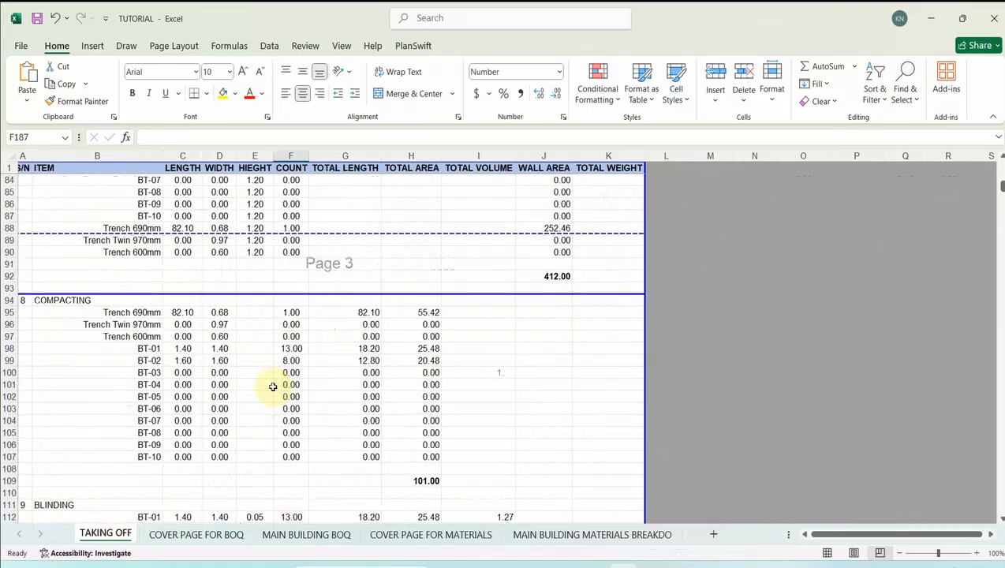
scroll(268, 385, up, 11)
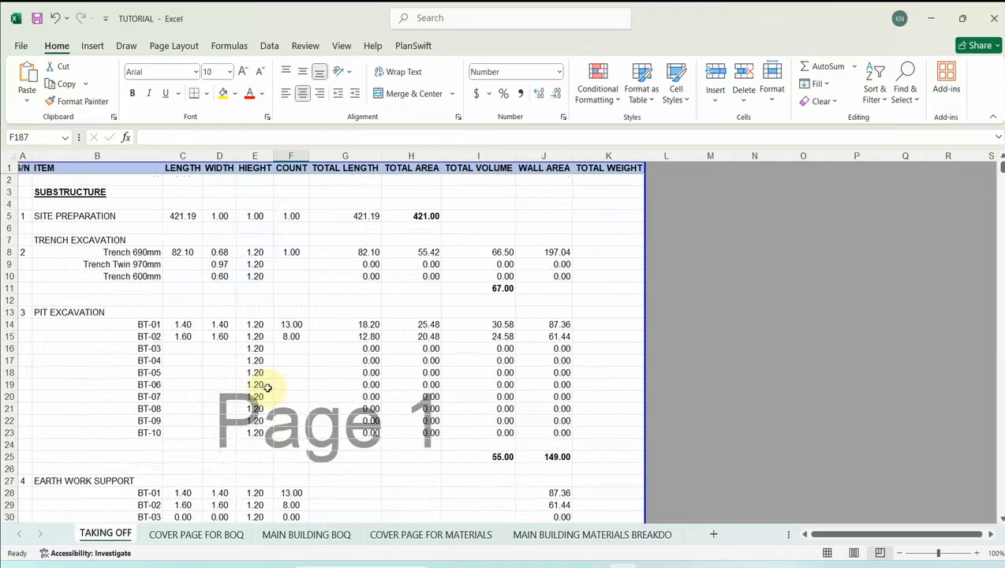
click(293, 537)
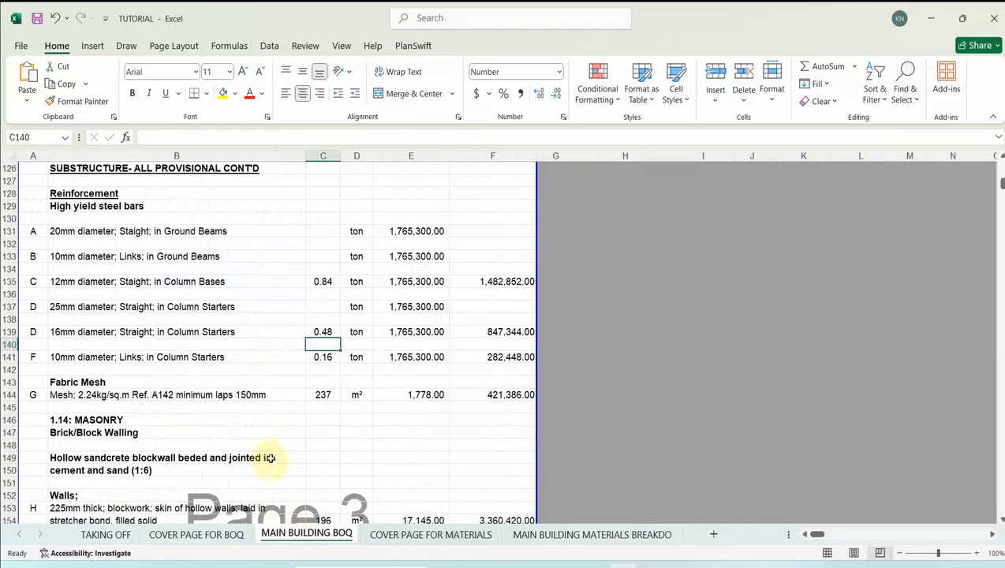
scroll(255, 450, down, 5)
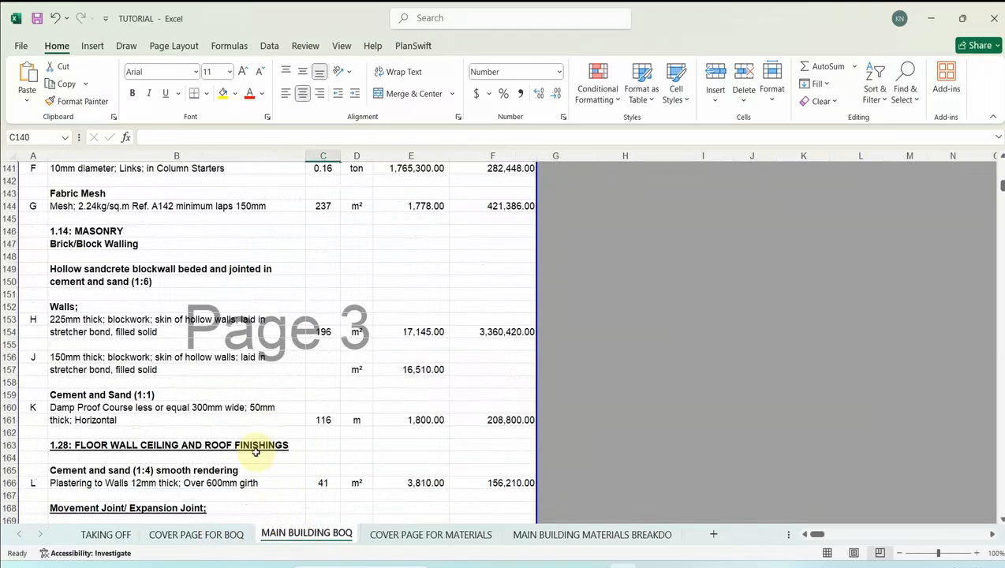
scroll(252, 442, down, 14)
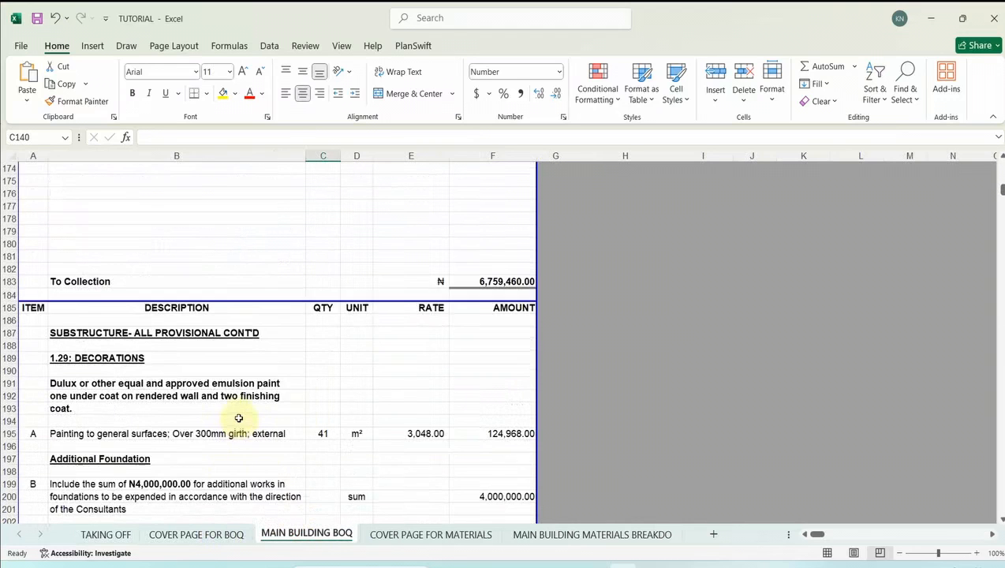
scroll(241, 419, down, 4)
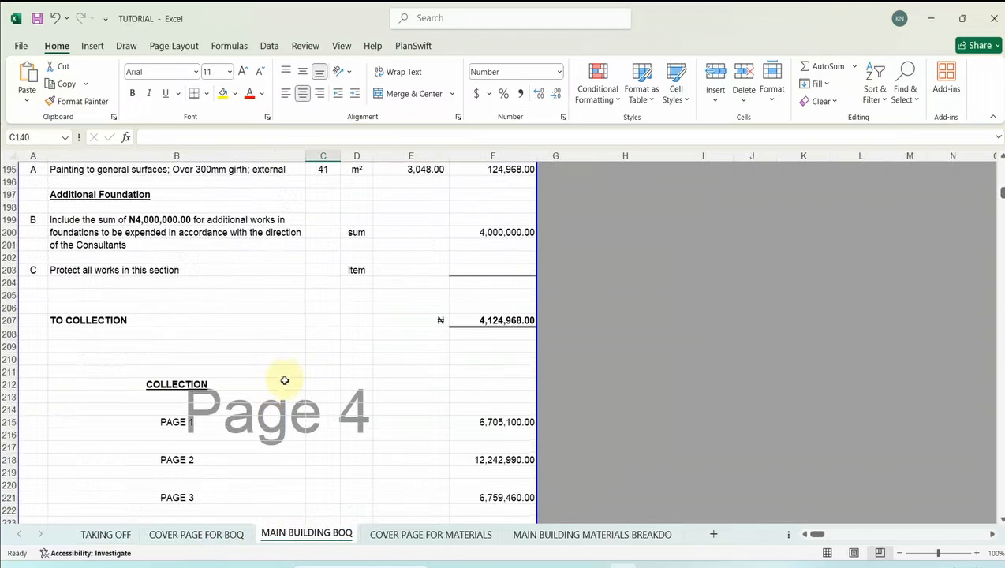
scroll(284, 378, down, 5)
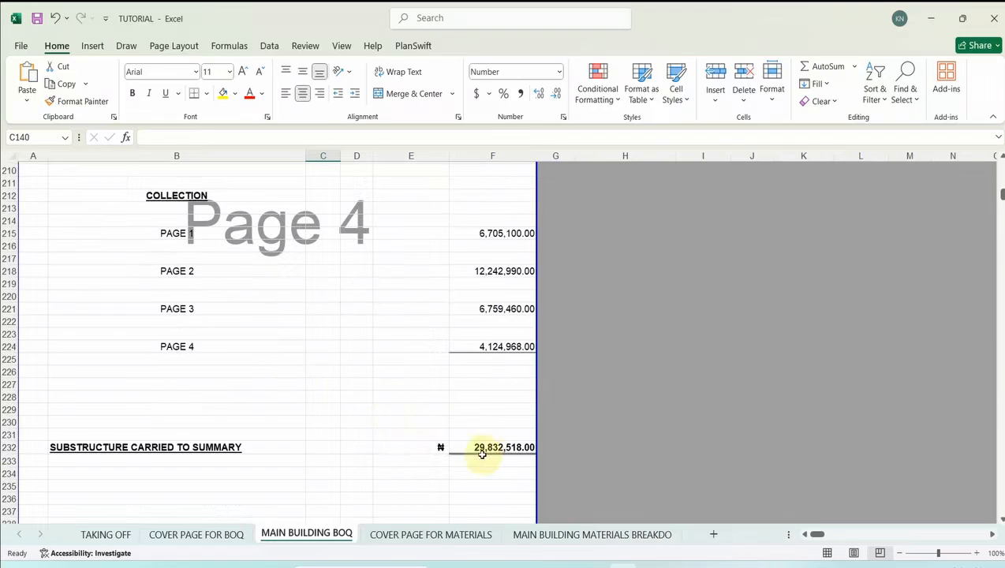
- Replace the additional foundation works amount in F200 of the MAIN BUILDING BOQ with NIL
scroll(341, 417, up, 7)
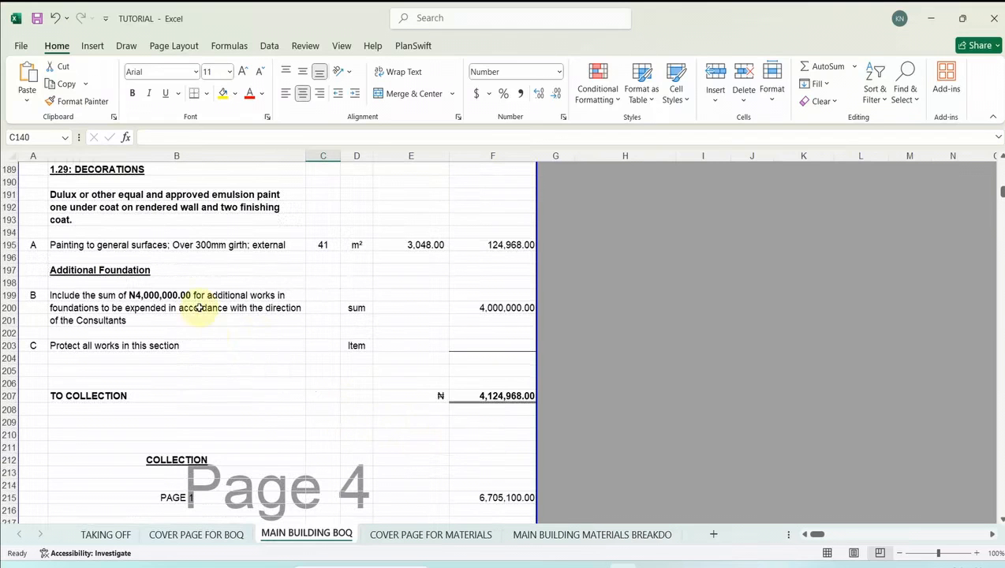
click(157, 295)
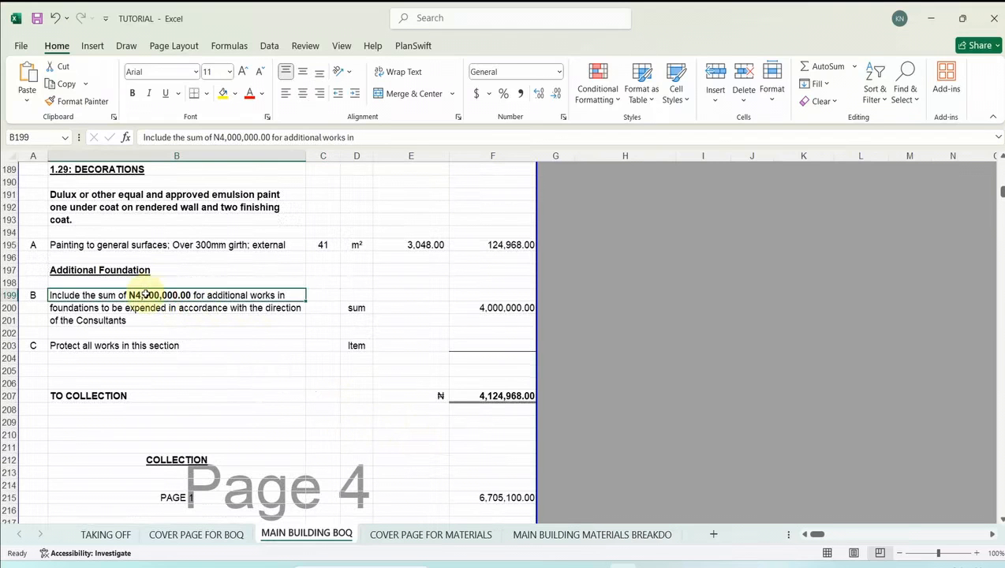
click(486, 312)
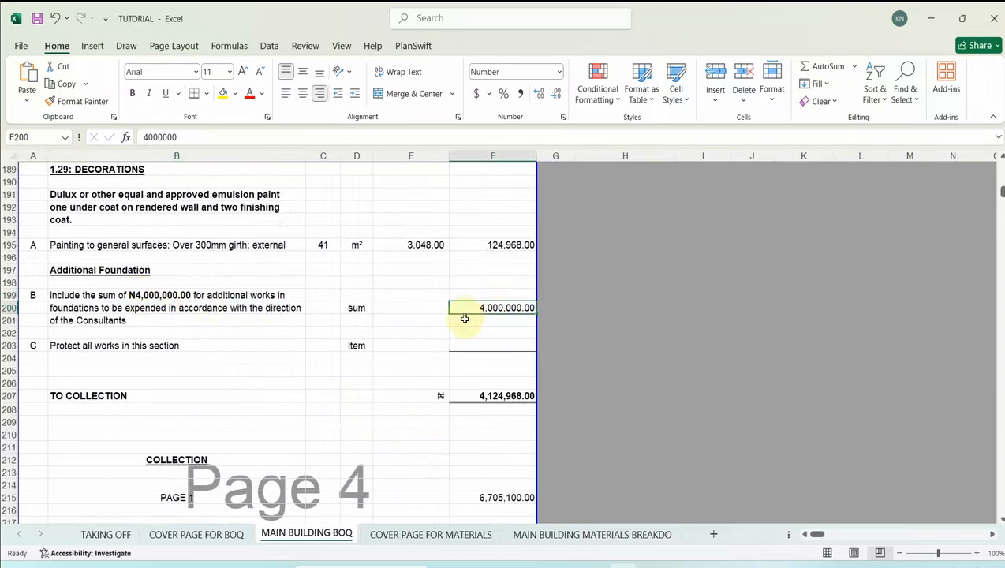
text(n)
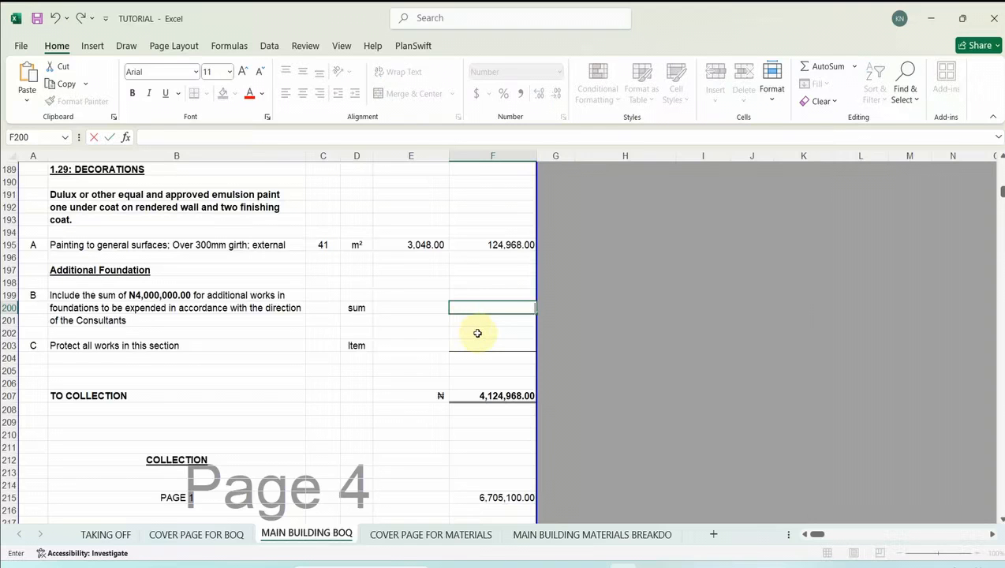
text(IL)
click(464, 370)
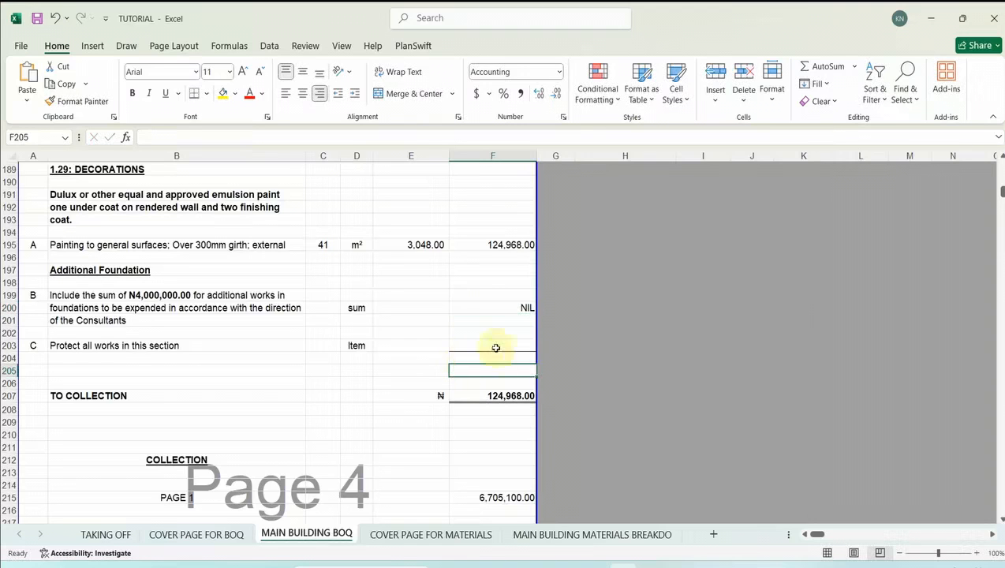
- Check the substructure collection totals on the MAIN BUILDING BOQ and MAIN BUILDING MATERIALS BREAKDO sheets
scroll(453, 363, down, 8)
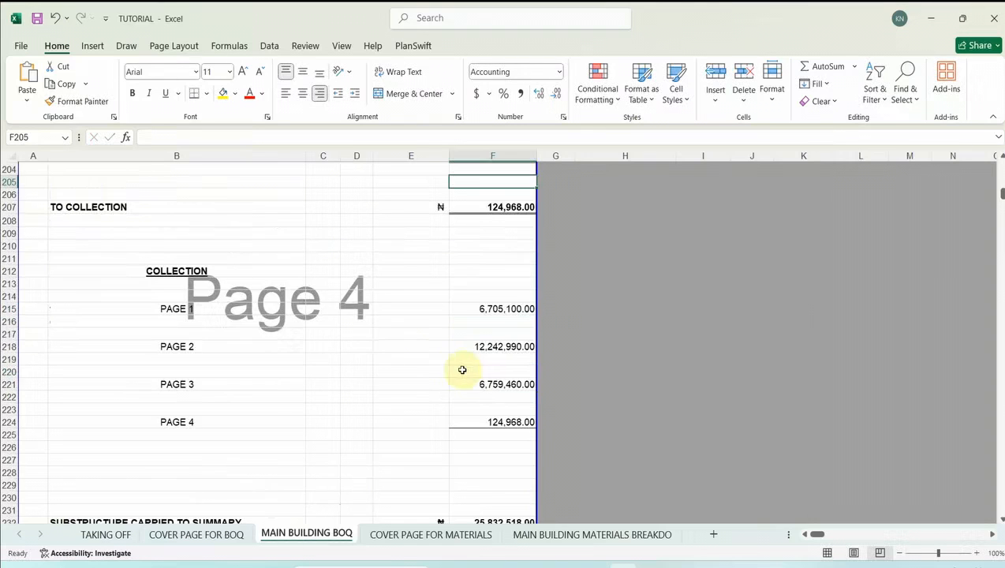
scroll(331, 419, down, 5)
scroll(502, 464, up, 10)
click(588, 539)
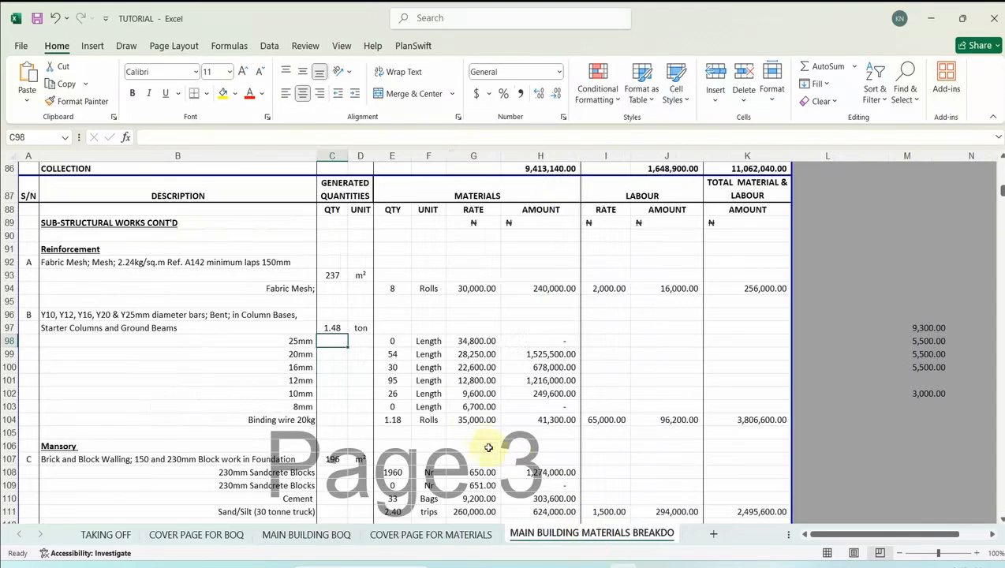
scroll(516, 460, down, 6)
scroll(465, 421, down, 7)
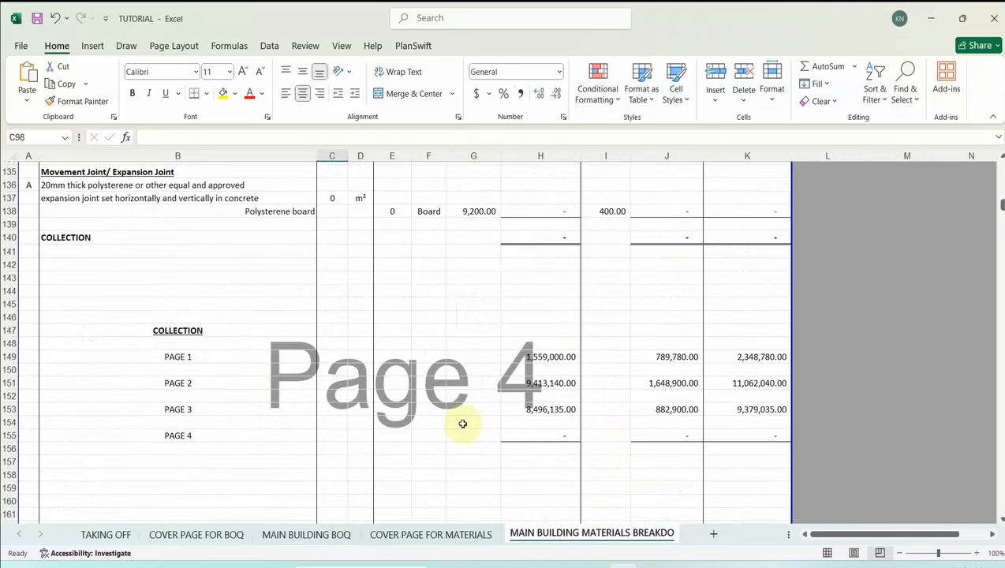
scroll(463, 424, down, 5)
scroll(466, 423, up, 10)
scroll(469, 423, up, 12)
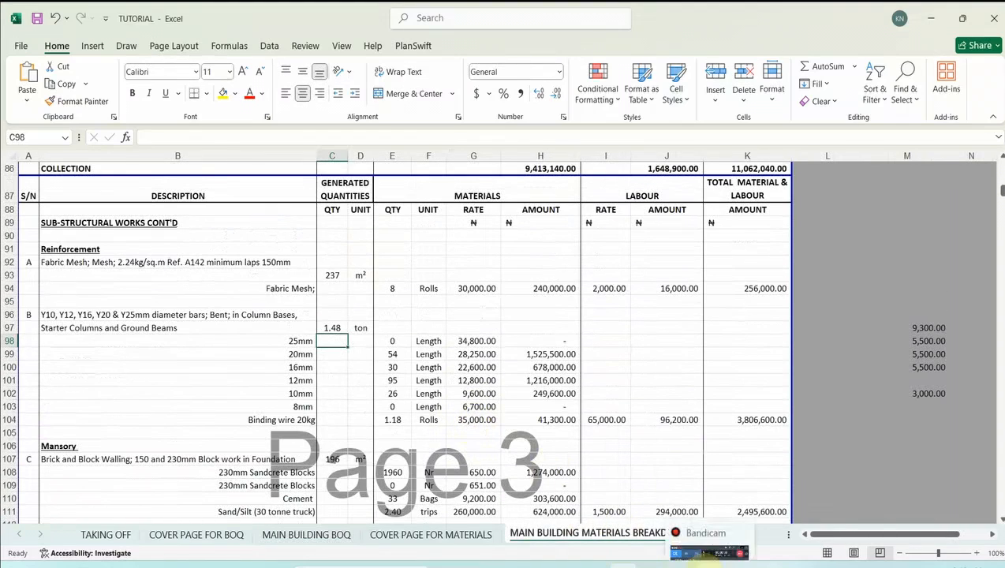
- Switch to PlanSwift and view the full column detail drawing with columns C1 and C2
click(714, 561)
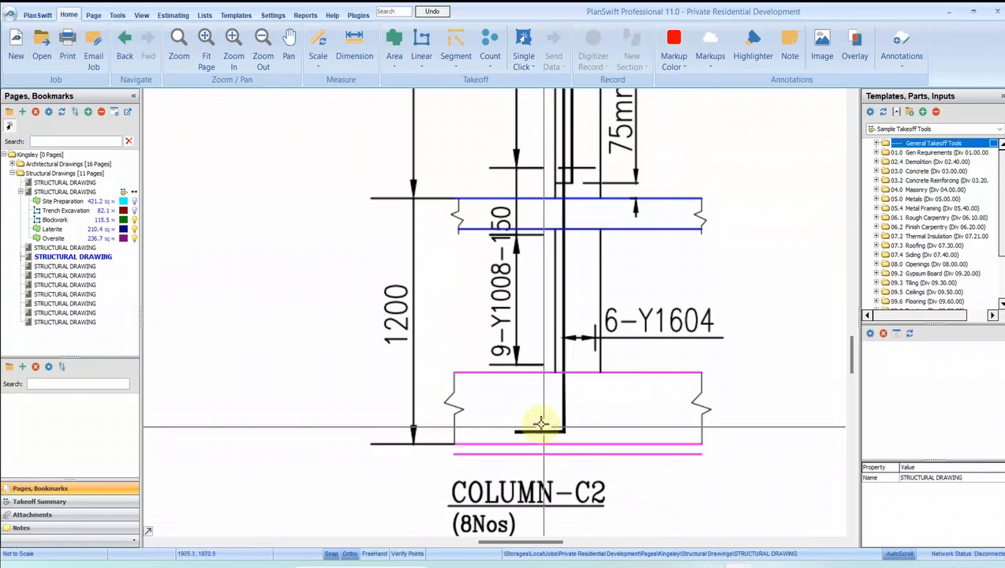
scroll(548, 427, down, 5)
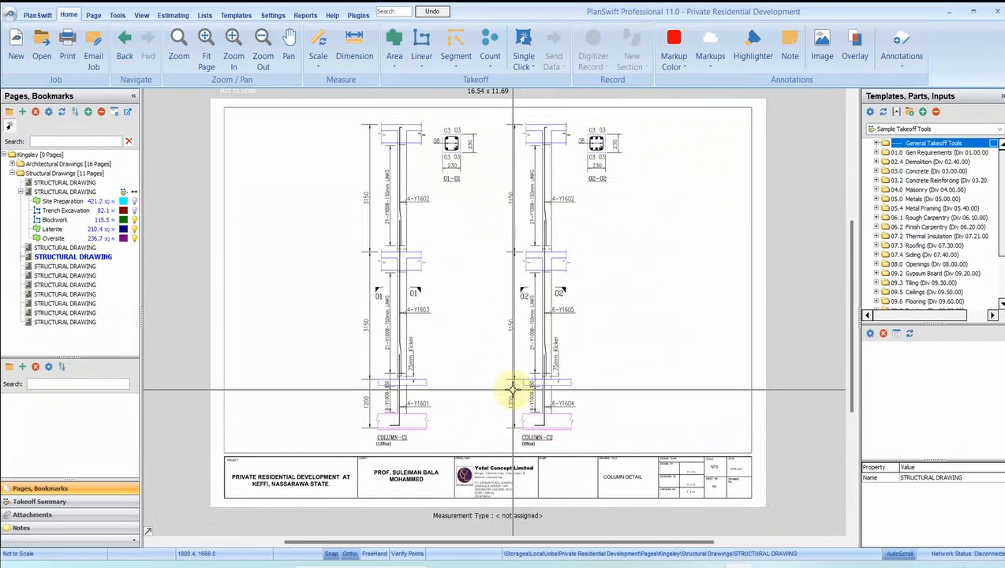